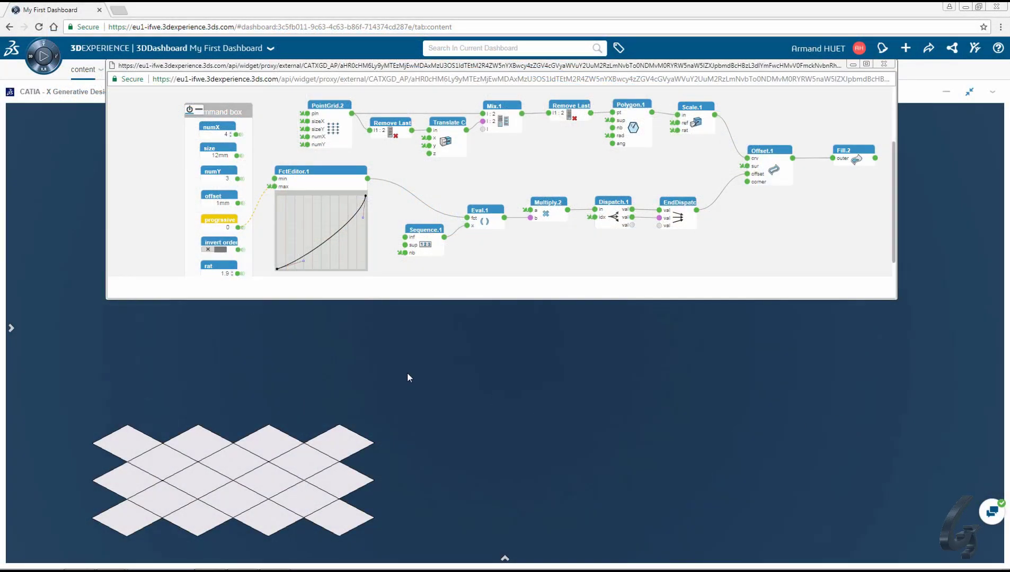
Set the numX parameter to 10 and the numY parameter to 5 for the diamond grid
{"action": "left_click", "coordinate": [231, 133]}
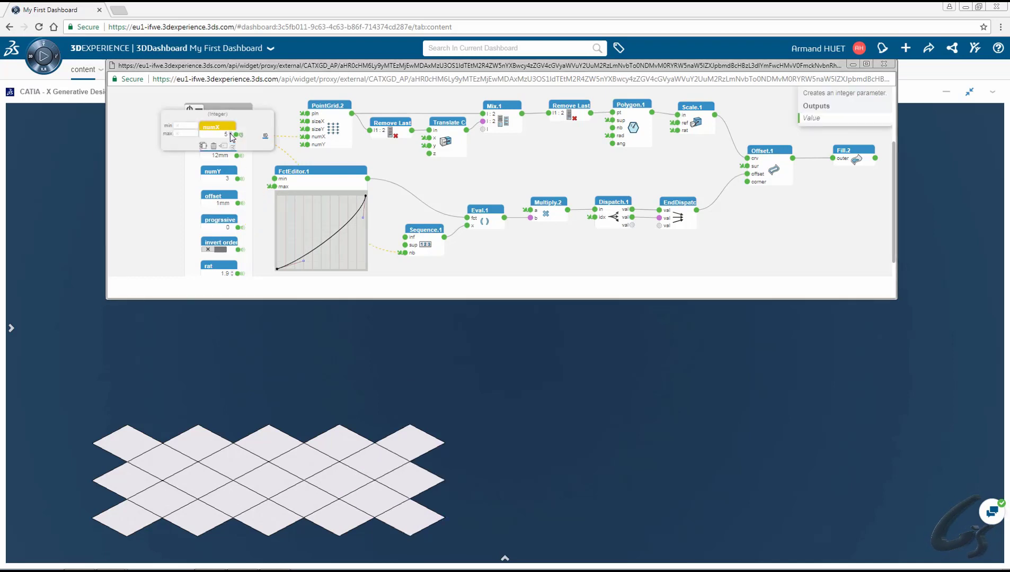
{"action": "left_click", "coordinate": [231, 133]}
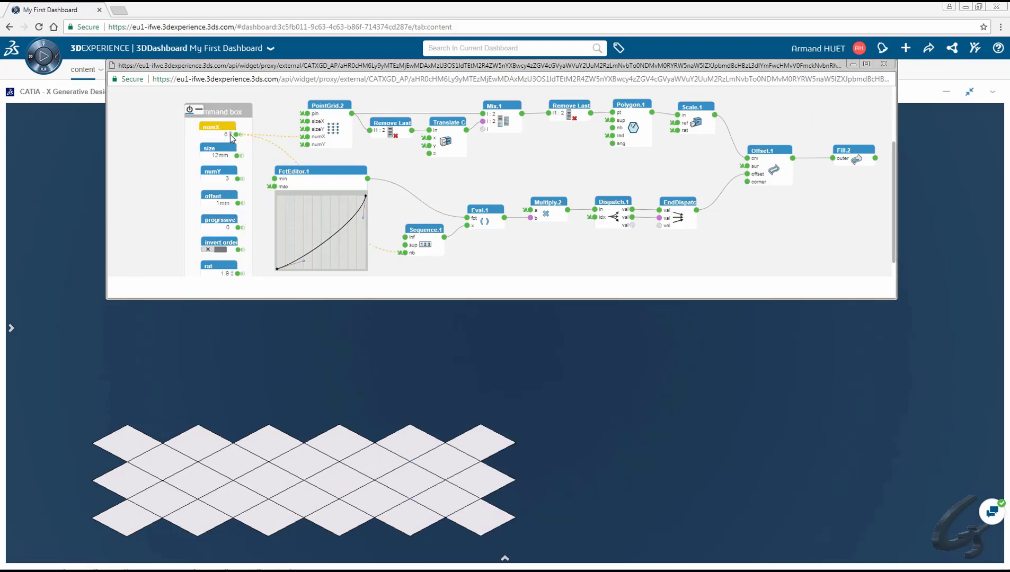
{"action": "left_click", "coordinate": [231, 133]}
{"action": "left_click", "coordinate": [230, 133]}
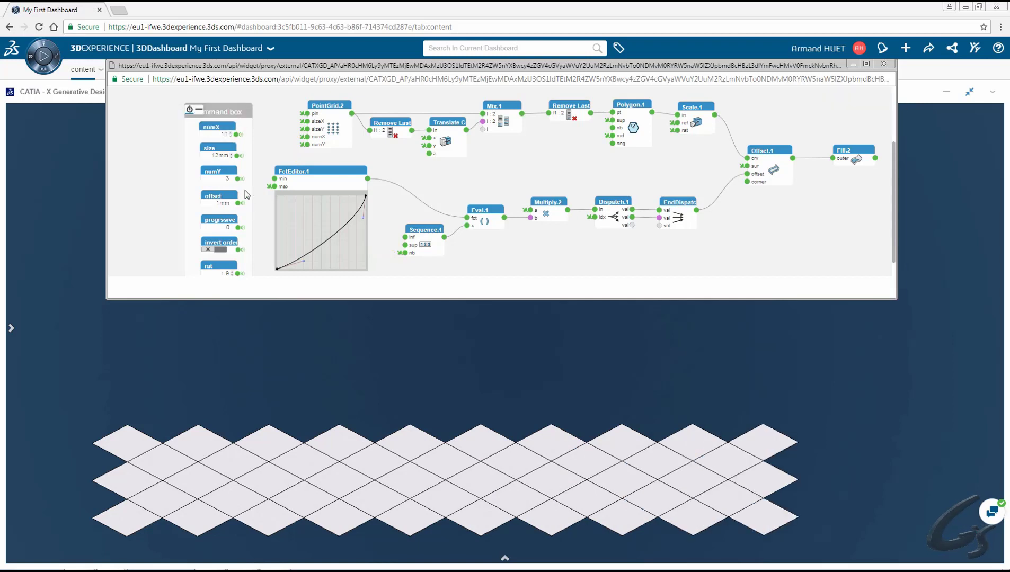
{"action": "left_click", "coordinate": [232, 177]}
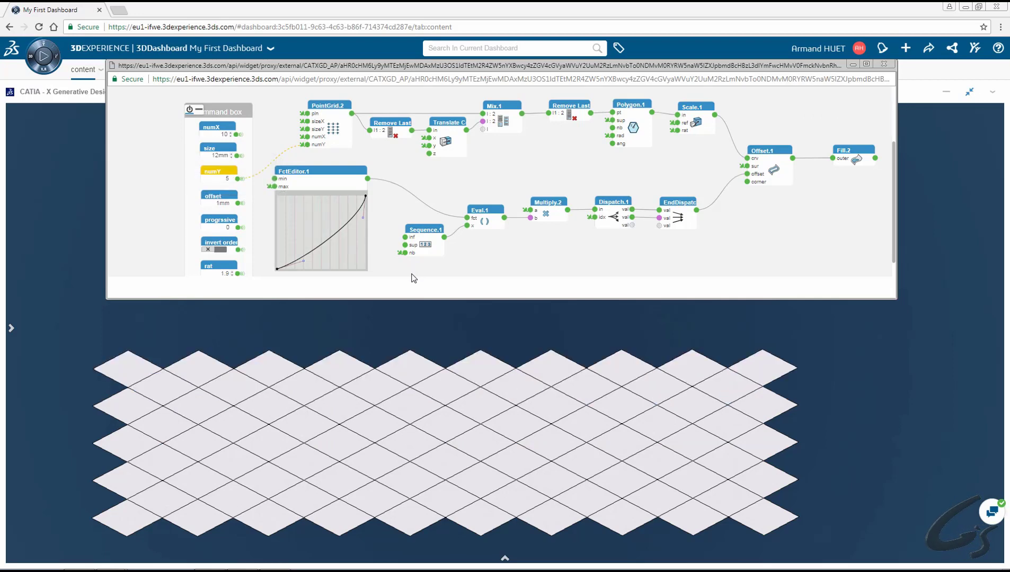
Set the progressive parameter to 5 and reshape the FctEditor.1 curve into an S by moving both of its handles
{"action": "left_click", "coordinate": [232, 226]}
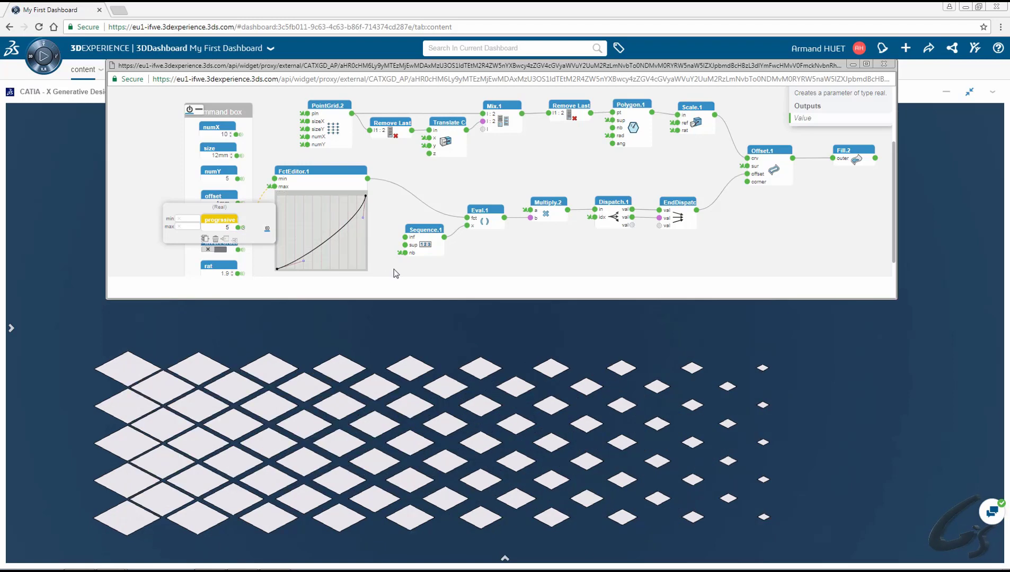
{"action": "left_click", "coordinate": [395, 274]}
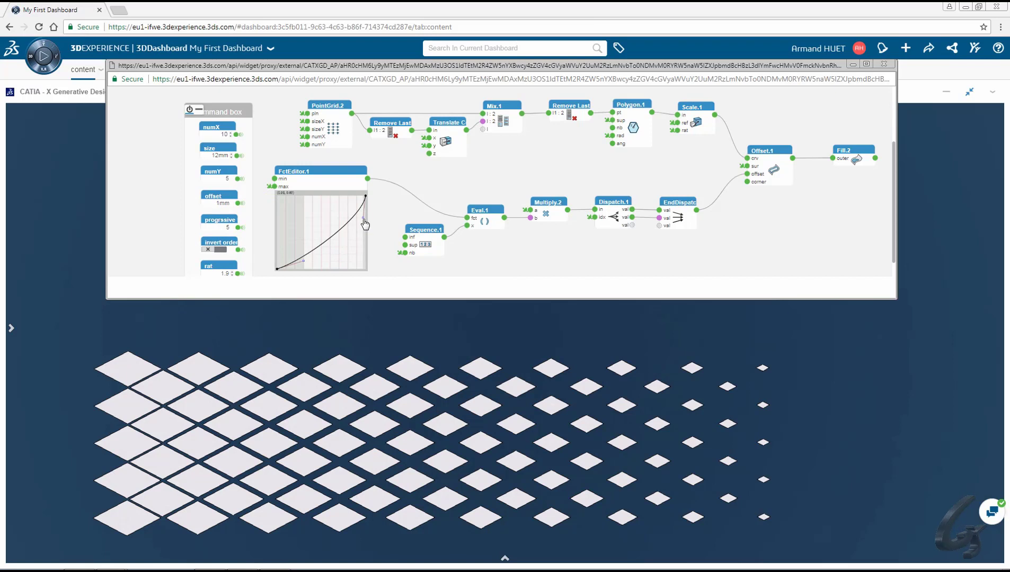
{"action": "left_click_drag", "start_coordinate": [365, 224], "coordinate": [305, 212]}
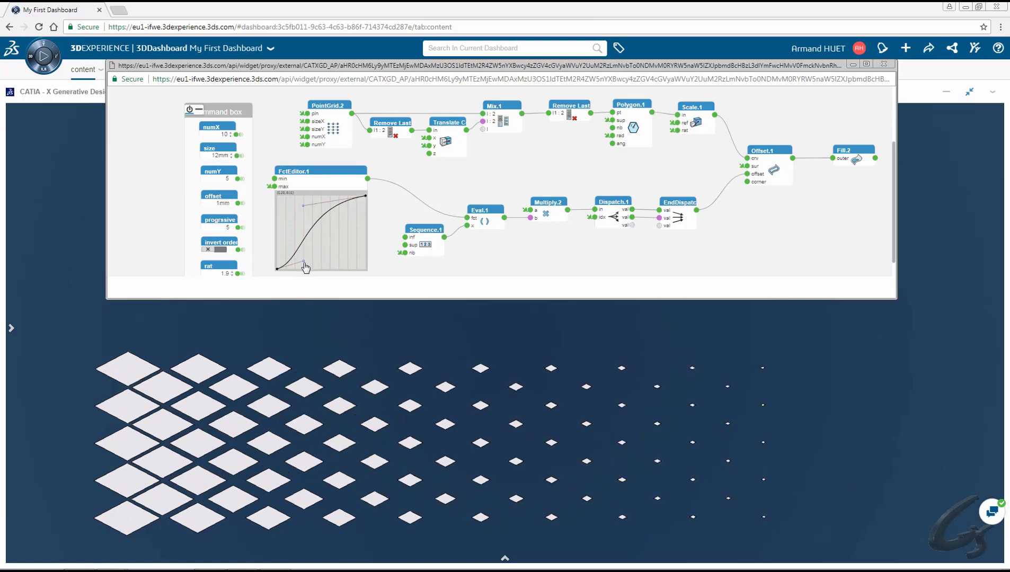
{"action": "left_click_drag", "start_coordinate": [304, 263], "coordinate": [362, 249]}
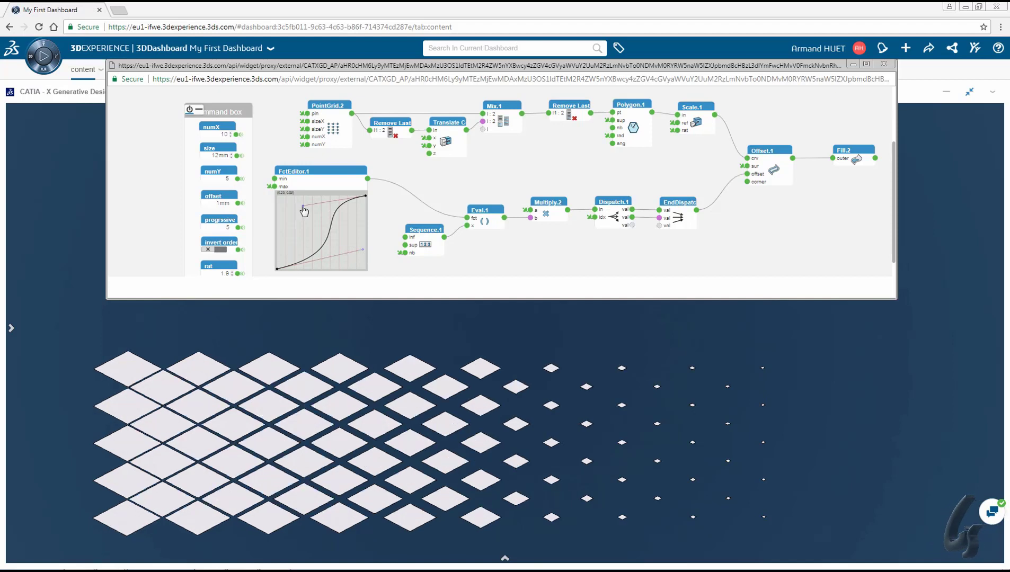
Set the progressive parameter to 3 and move the curve's lower handle back so FctEditor.1 rises steeply at its start
{"action": "left_click", "coordinate": [231, 230]}
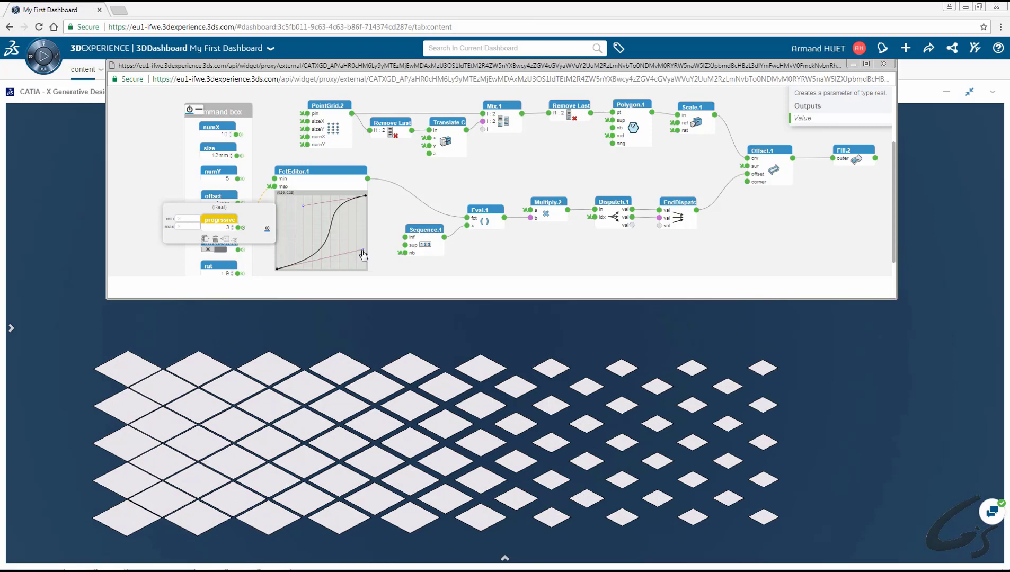
{"action": "left_click_drag", "start_coordinate": [363, 254], "coordinate": [304, 239]}
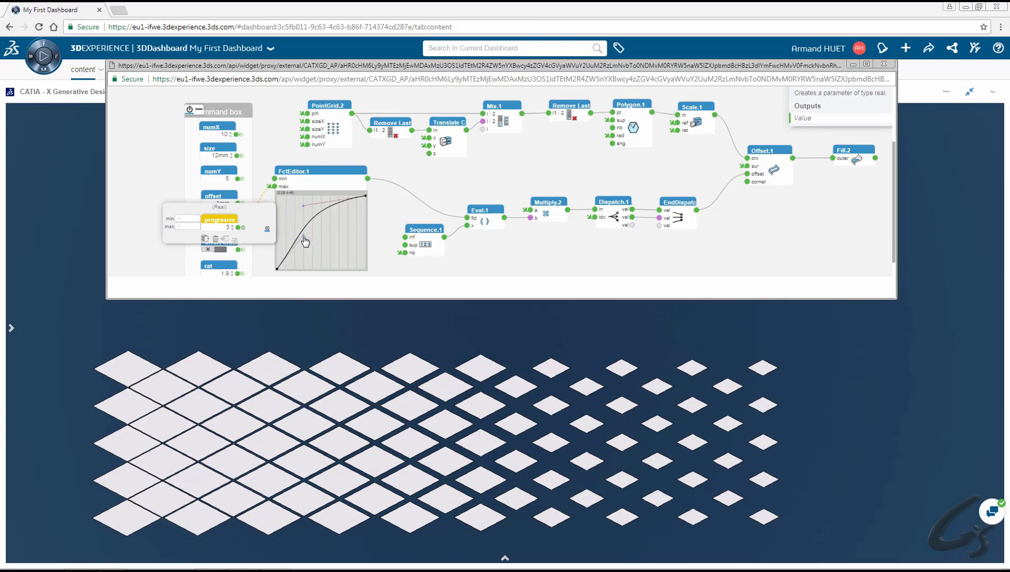
Set the offset parameter to 0.5 mm
{"action": "left_click", "coordinate": [175, 264]}
{"action": "left_click", "coordinate": [231, 201]}
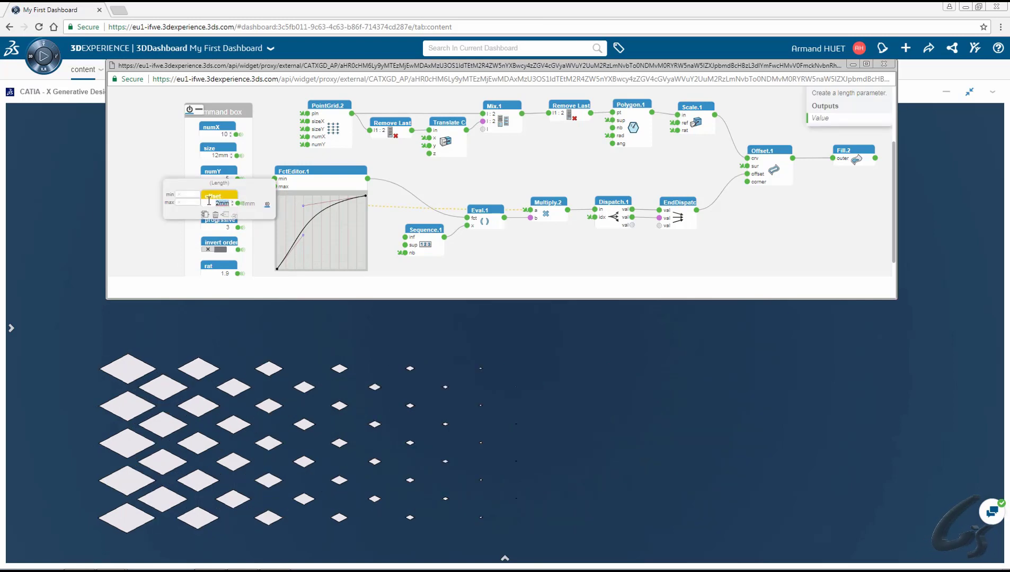
{"action": "type", "text": "0.5"}
{"action": "key", "text": "Return"}
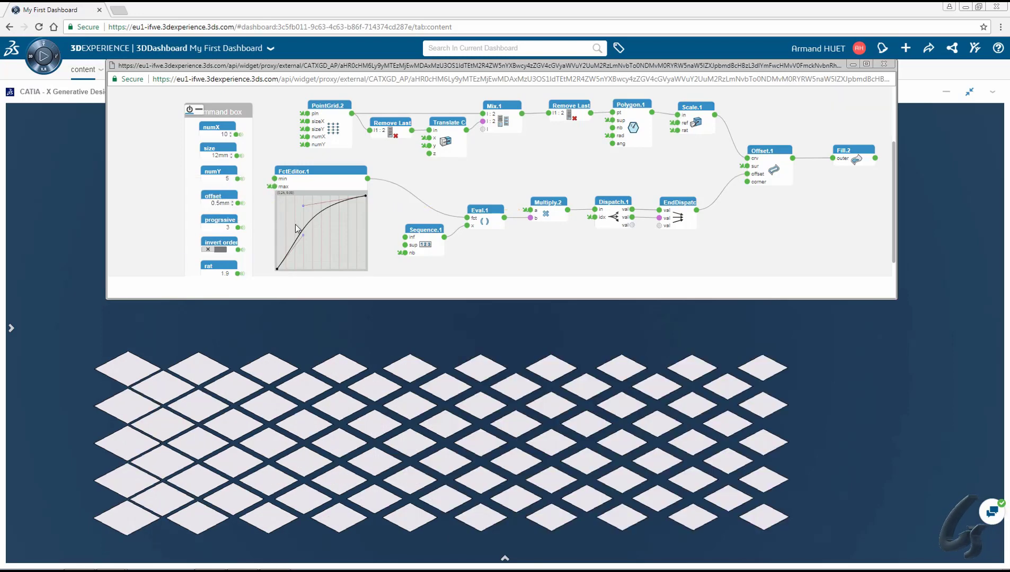
Set the progressive parameter to 6 with a nearly linear FctEditor.1 curve, and toggle the invert order parameter
{"action": "left_click", "coordinate": [232, 226]}
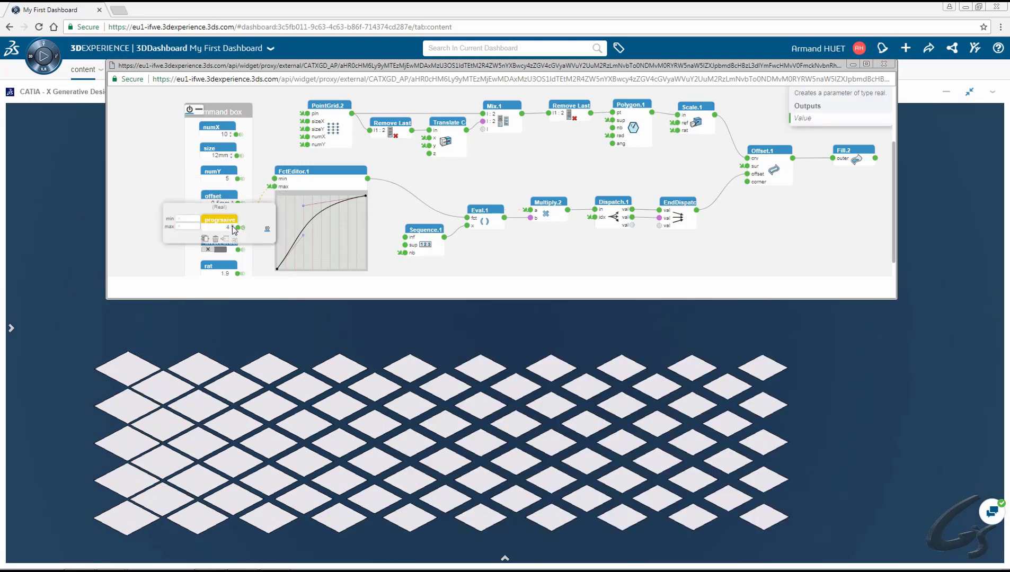
{"action": "left_click", "coordinate": [233, 227]}
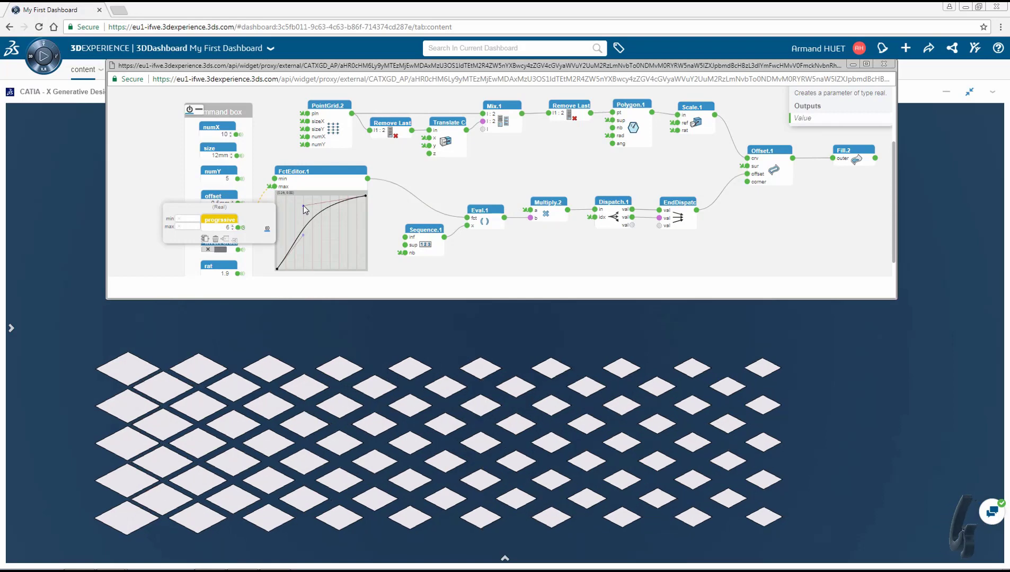
{"action": "left_click_drag", "start_coordinate": [303, 205], "coordinate": [330, 240]}
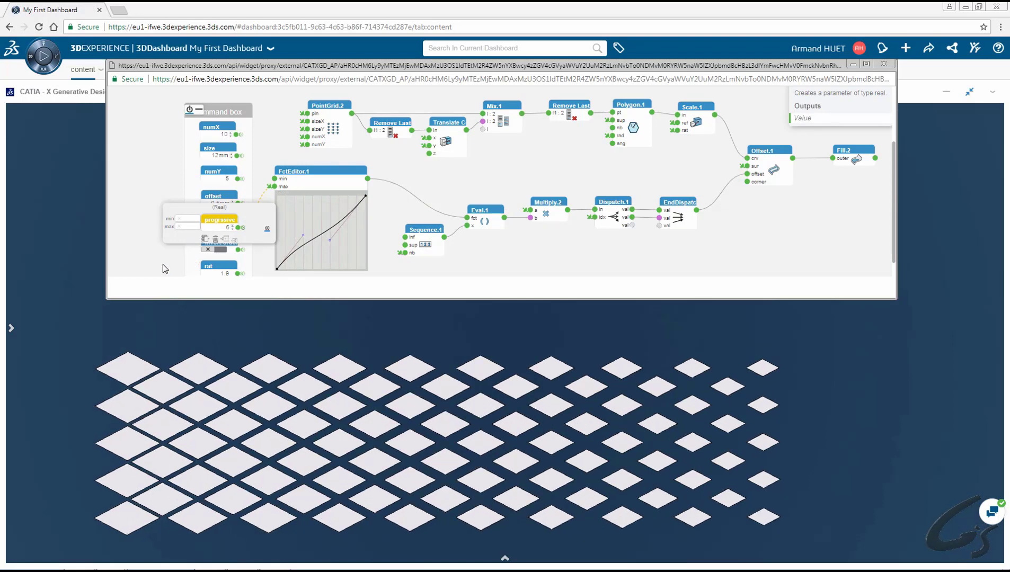
{"action": "left_click", "coordinate": [222, 250]}
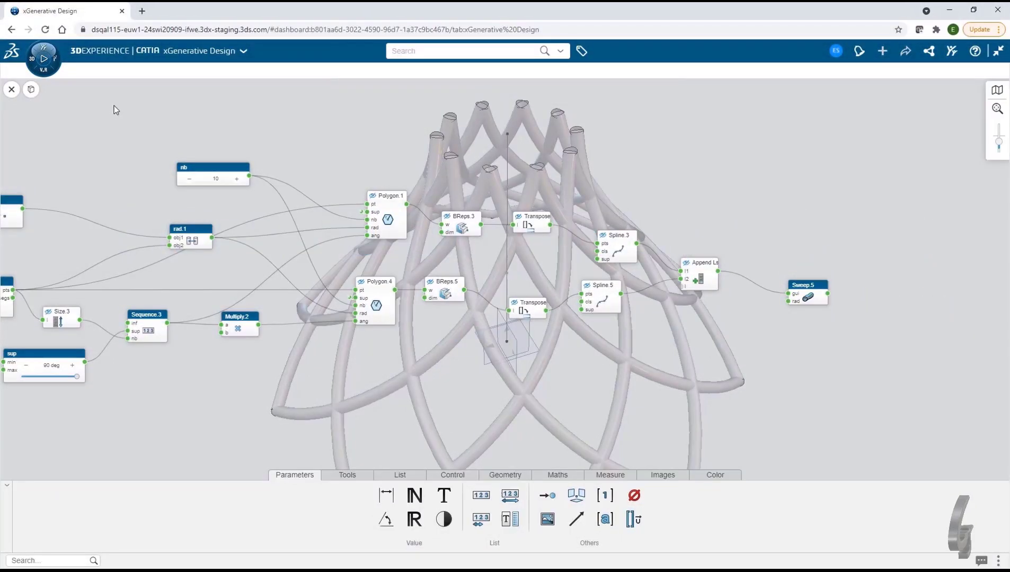
Adjust the graph overlay's background opacity in the settings and accept them
{"action": "left_click", "coordinate": [989, 479]}
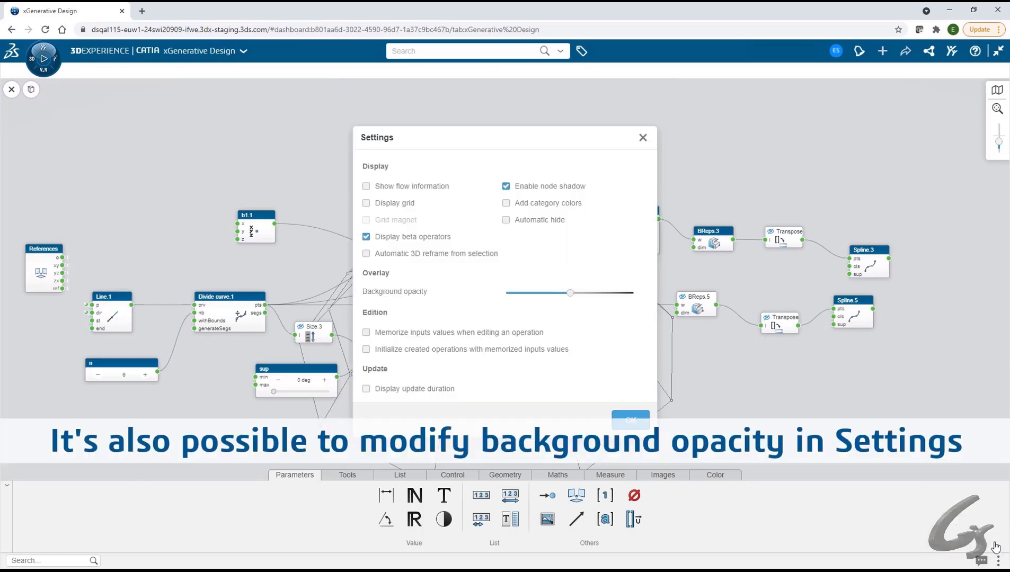
{"action": "mouse_move", "coordinate": [569, 293]}
{"action": "left_mouse_down"}
{"action": "mouse_move", "coordinate": [554, 294]}
{"action": "mouse_move", "coordinate": [572, 296]}
{"action": "left_mouse_up"}
{"action": "left_click", "coordinate": [630, 419]}
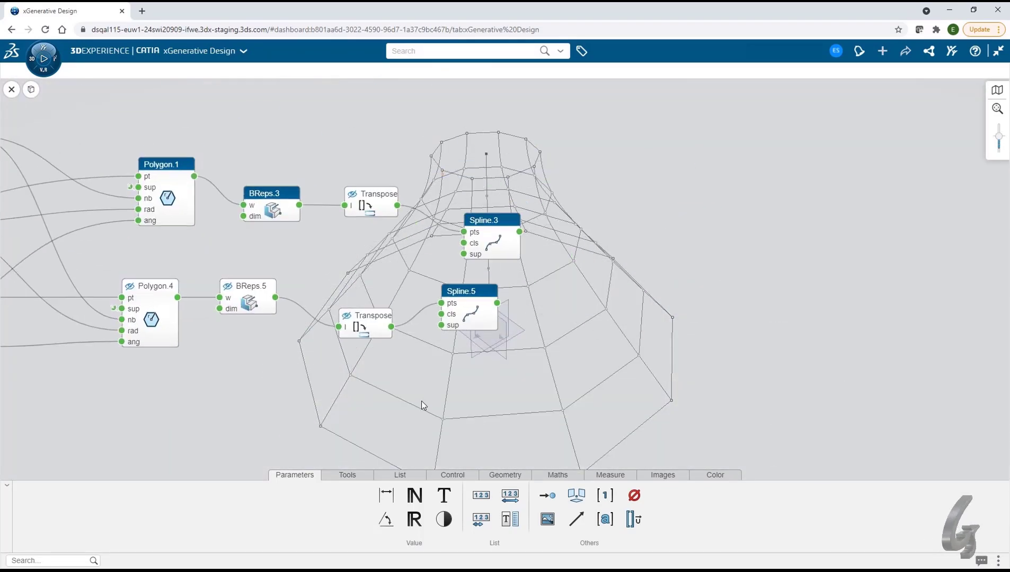
Add an Append Lists operator combining Spline.3 and Spline.5, and feed its output into a new Sweep operator
{"action": "double_click", "coordinate": [610, 253]}
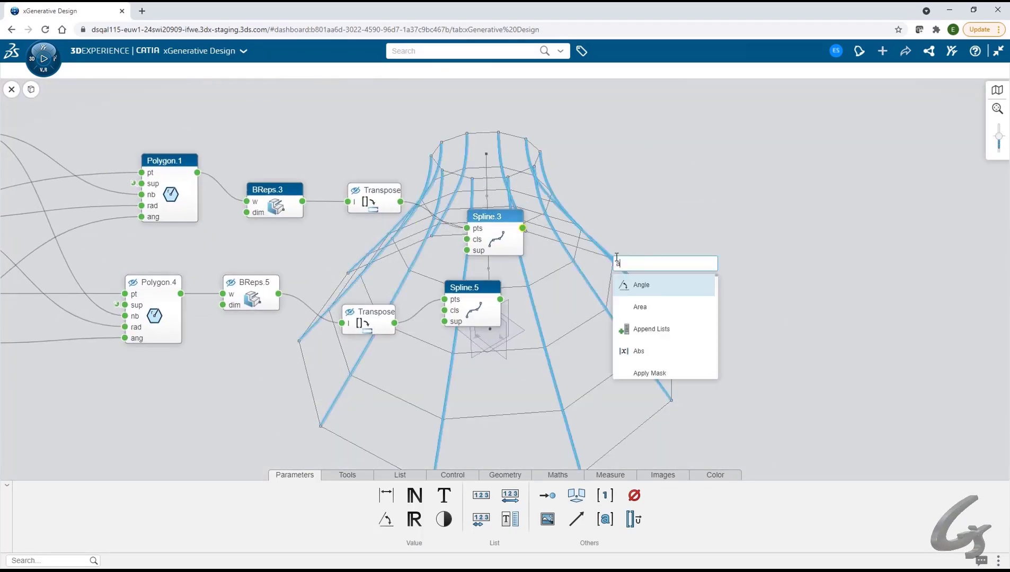
{"action": "left_click", "coordinate": [641, 286]}
{"action": "double_click", "coordinate": [696, 273]}
{"action": "type", "text": "swee"}
{"action": "key", "text": "Return"}
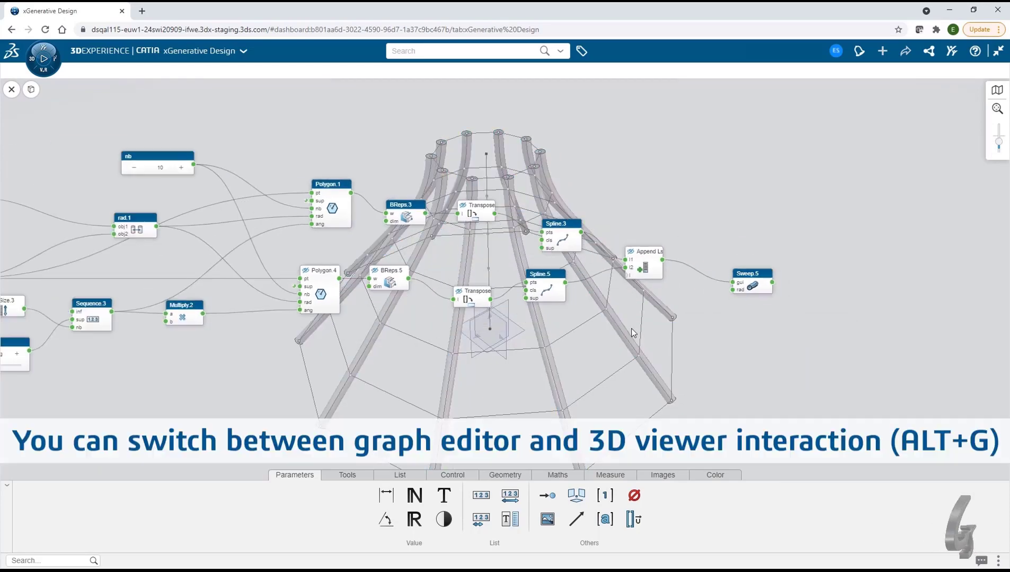
Switch to 3D viewer interaction to inspect the swept structure, and return to graph interaction
{"action": "left_click", "coordinate": [31, 89]}
{"action": "middle_click_drag", "start_coordinate": [482, 314], "coordinate": [451, 387]}
{"action": "left_click", "coordinate": [33, 95]}
Set the sup angle parameter to 90 deg to twist the swept splines
{"action": "middle_click_drag", "start_coordinate": [97, 391], "coordinate": [585, 435]}
{"action": "scroll", "coordinate": [585, 435], "scroll_direction": "up", "scroll_amount": 3}
{"action": "left_click_drag", "start_coordinate": [409, 399], "coordinate": [606, 412]}
{"action": "scroll", "coordinate": [607, 412], "scroll_direction": "down", "scroll_amount": 2}
{"action": "middle_click_drag", "start_coordinate": [606, 412], "coordinate": [180, 415]}
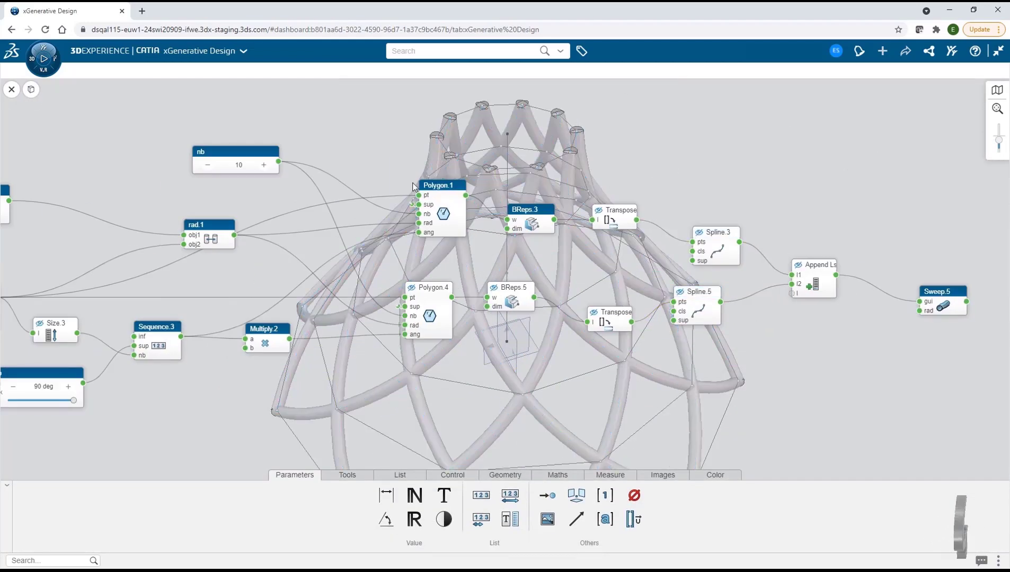
Close the graph editor to leave only the 3D viewer
{"action": "scroll", "coordinate": [700, 161], "scroll_direction": "down", "scroll_amount": 3}
{"action": "middle_click_drag", "start_coordinate": [431, 148], "coordinate": [303, 163]}
{"action": "scroll", "coordinate": [303, 163], "scroll_direction": "up", "scroll_amount": 1}
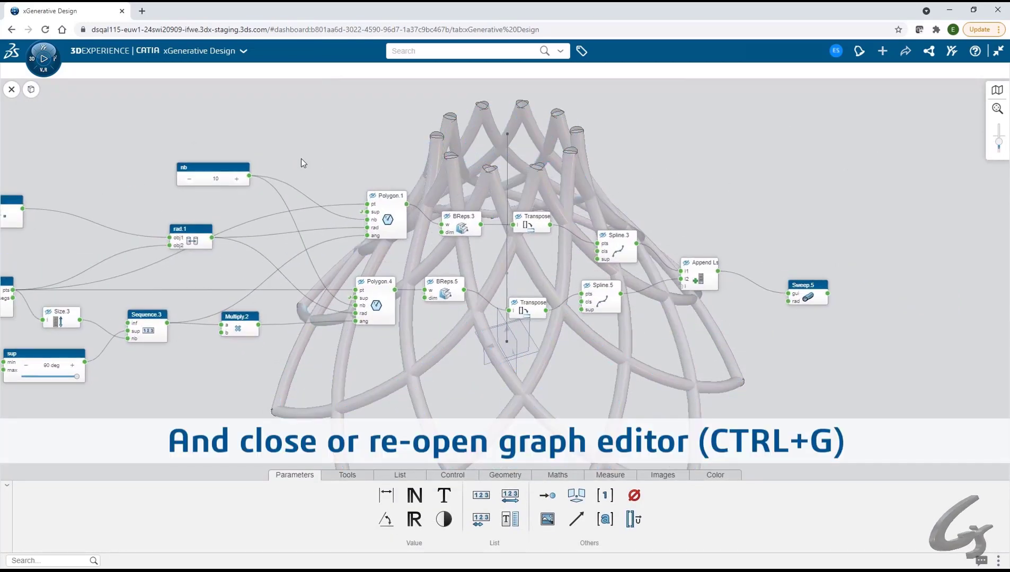
{"action": "left_click", "coordinate": [11, 90]}
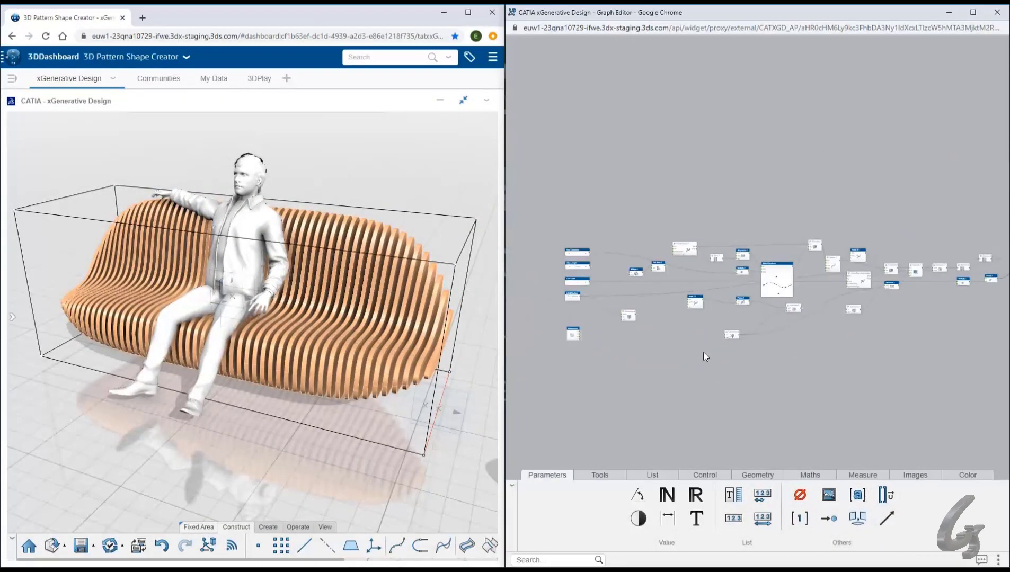
Select the nodes of the bench's slicing graph and start creating a user operator from them
{"action": "scroll", "coordinate": [703, 351], "scroll_direction": "down", "scroll_amount": 1}
{"action": "middle_click_drag", "start_coordinate": [703, 352], "coordinate": [611, 343]}
{"action": "left_click_drag", "start_coordinate": [532, 220], "coordinate": [938, 348]}
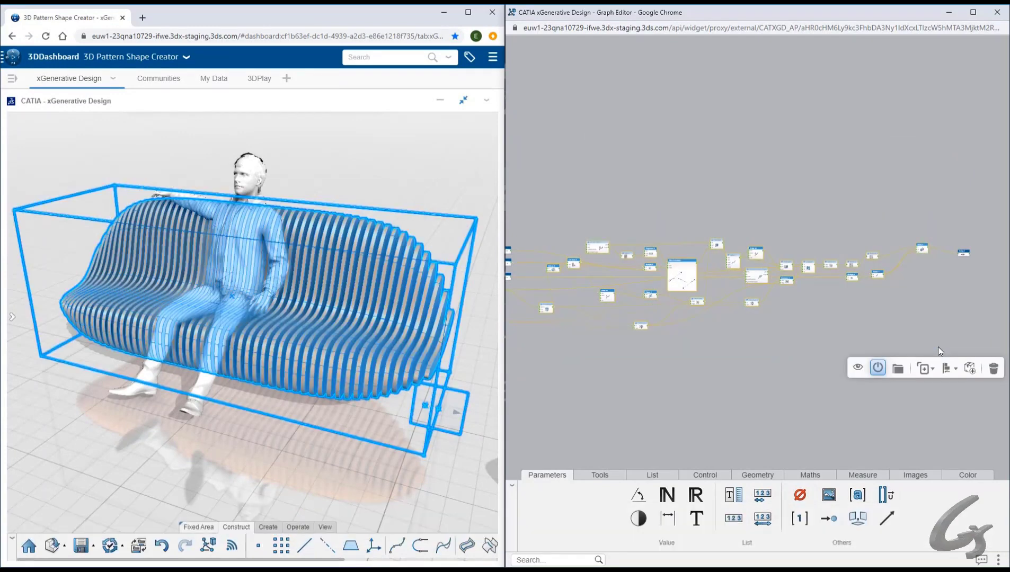
{"action": "left_click", "coordinate": [969, 371]}
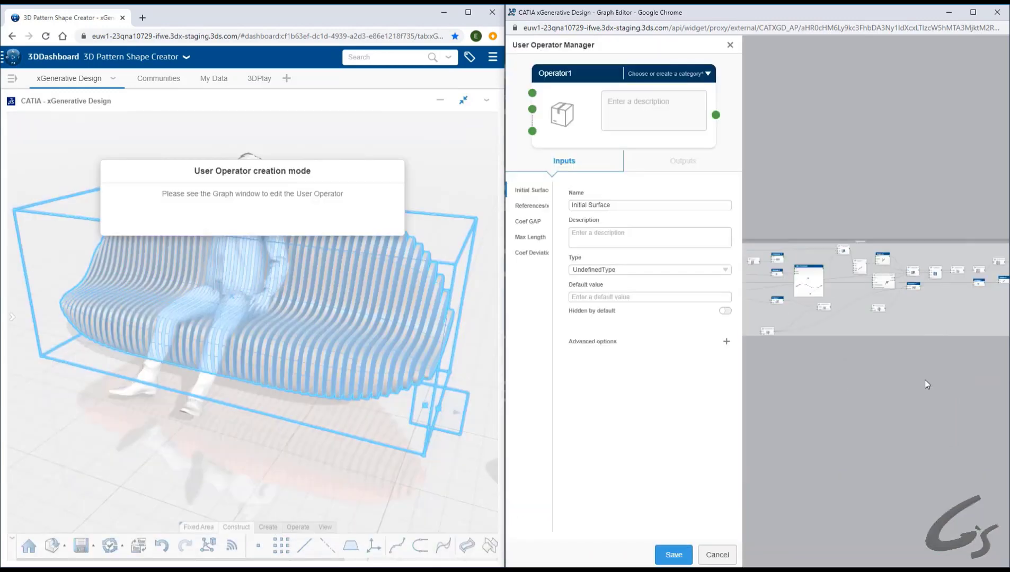
Name the user operator Slicing Pattern and give it the description "To generate slices from a closed surface"
{"action": "left_click", "coordinate": [551, 73]}
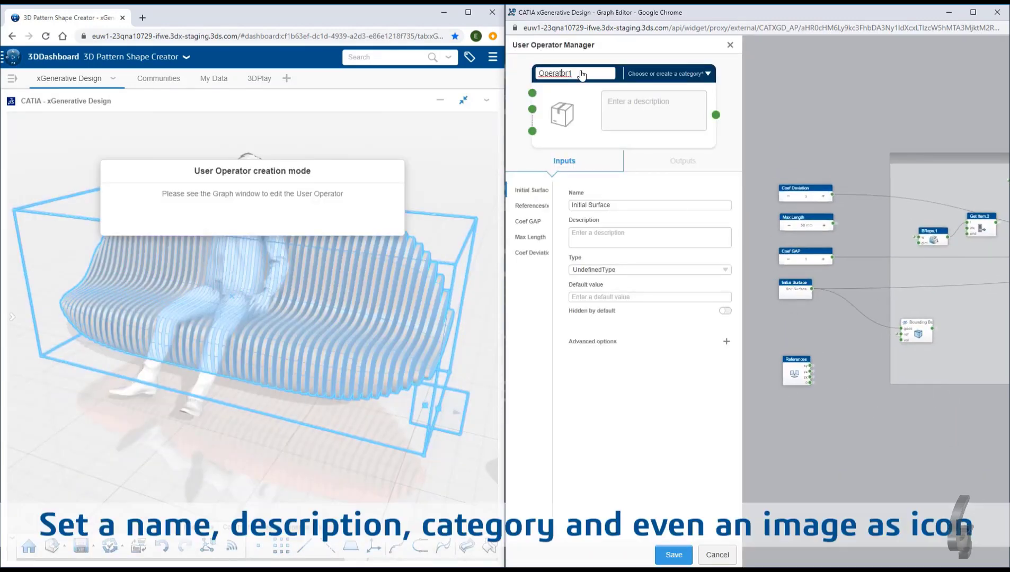
{"action": "type", "text": "Slicing Pattern"}
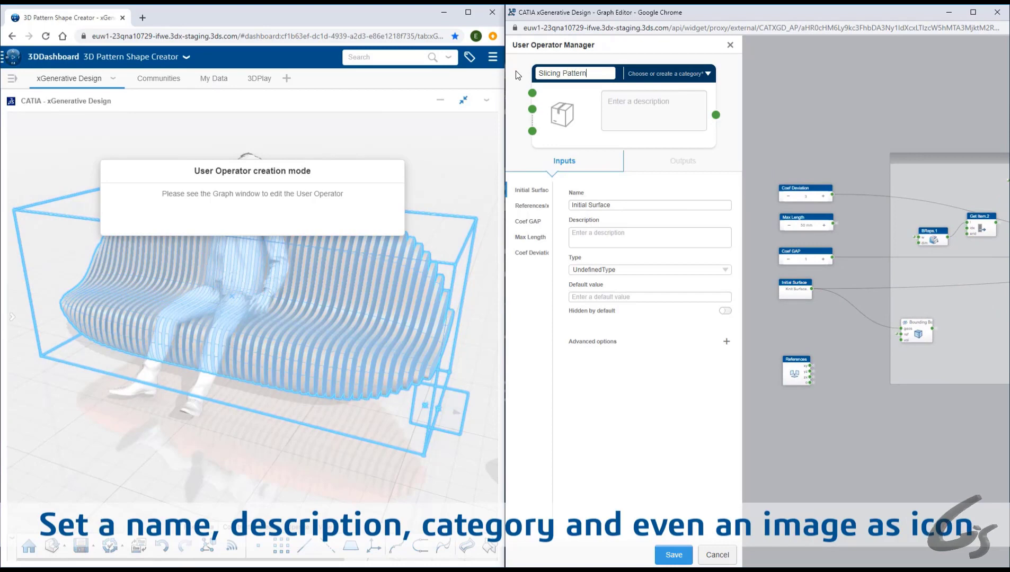
{"action": "left_click", "coordinate": [639, 108]}
{"action": "type", "text": "To generate slices from a closed surface"}
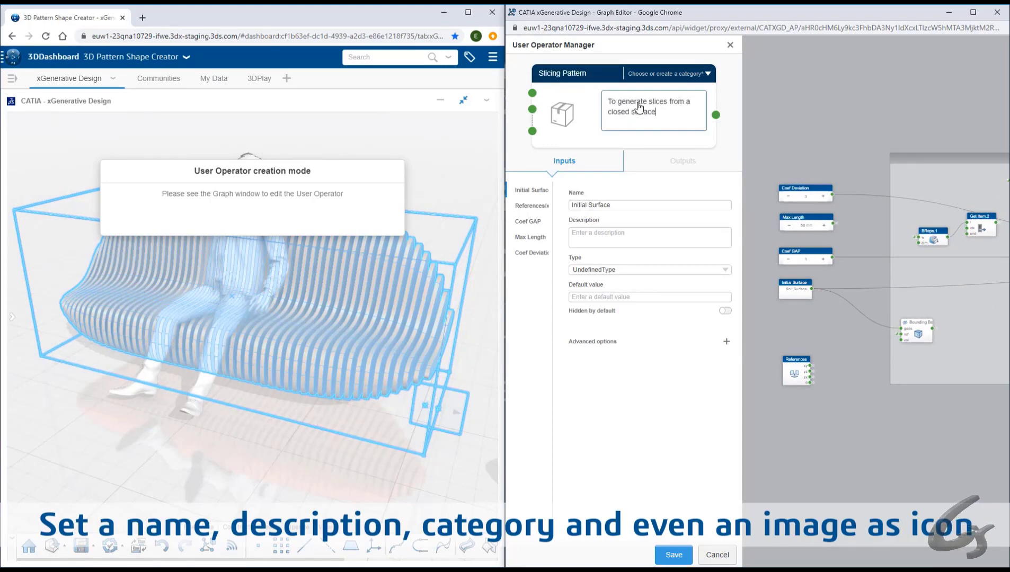
Use the image 2020-08-17_14-56-43.png as the user operator's icon
{"action": "left_click", "coordinate": [561, 113]}
{"action": "left_click", "coordinate": [698, 99]}
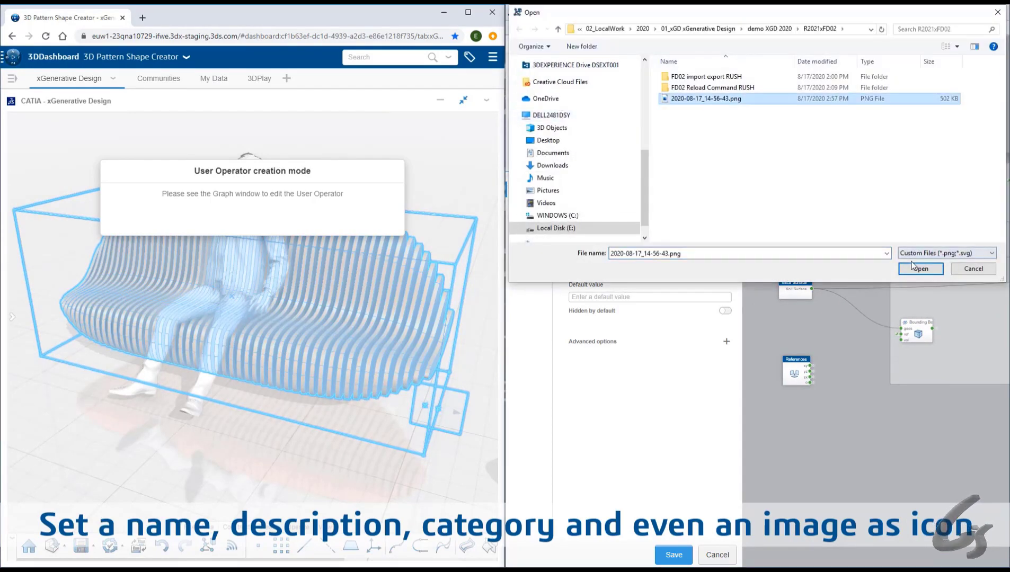
{"action": "left_click", "coordinate": [916, 267]}
Create a new category called Patterns and assign it to the user operator
{"action": "left_click", "coordinate": [681, 74]}
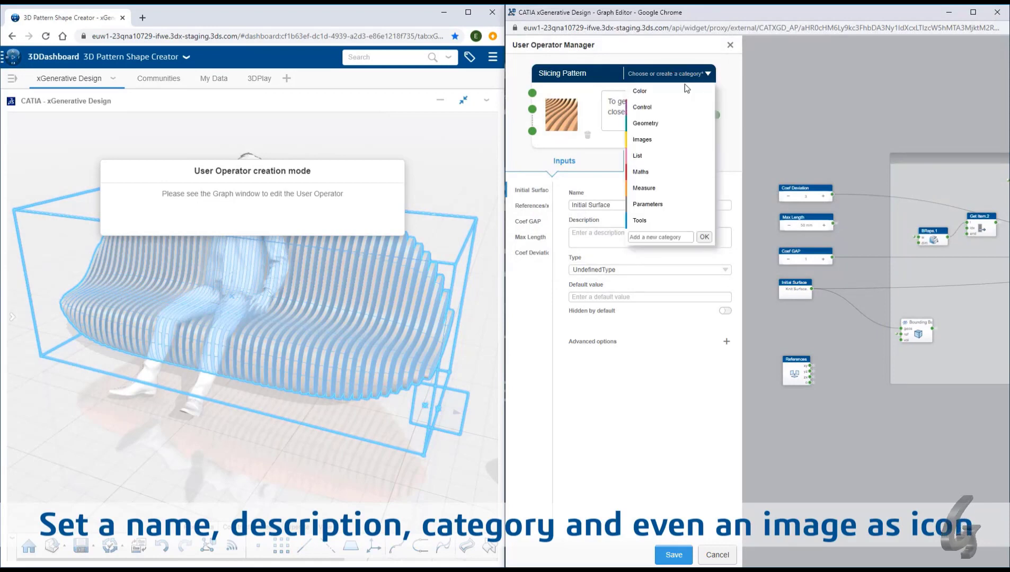
{"action": "left_click", "coordinate": [650, 237]}
{"action": "type", "text": "Patterns"}
{"action": "key", "text": "Return"}
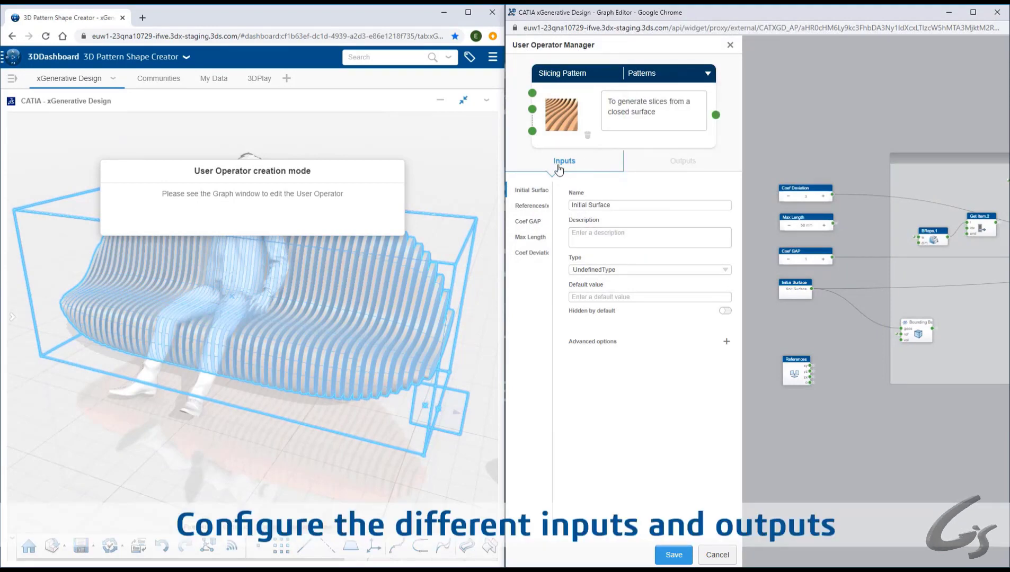
Rename the user operator's Thick.1 output to Volume and return to its input definitions
{"action": "left_click", "coordinate": [637, 158]}
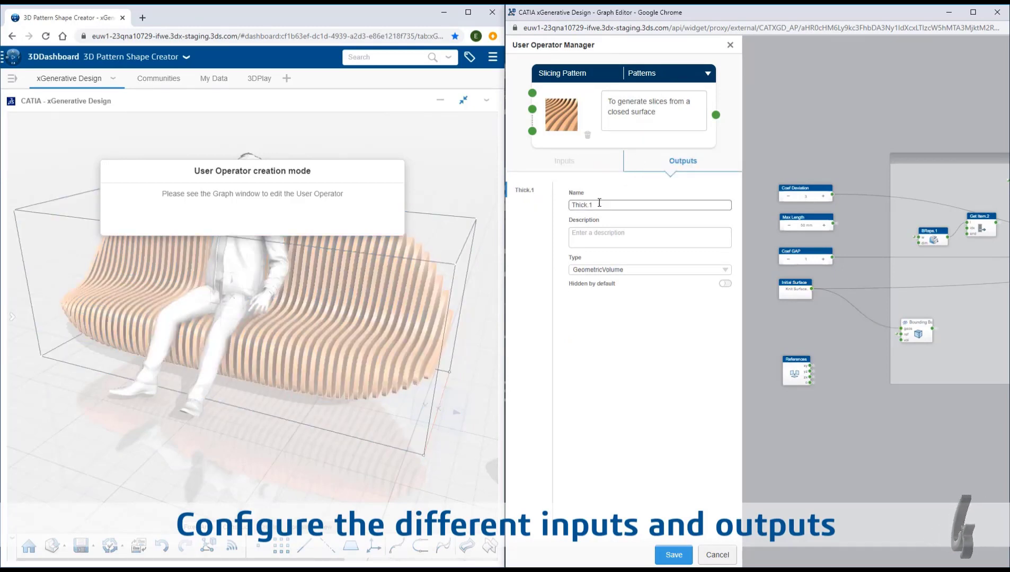
{"action": "left_click_drag", "start_coordinate": [600, 204], "coordinate": [531, 206]}
{"action": "type", "text": "Volume"}
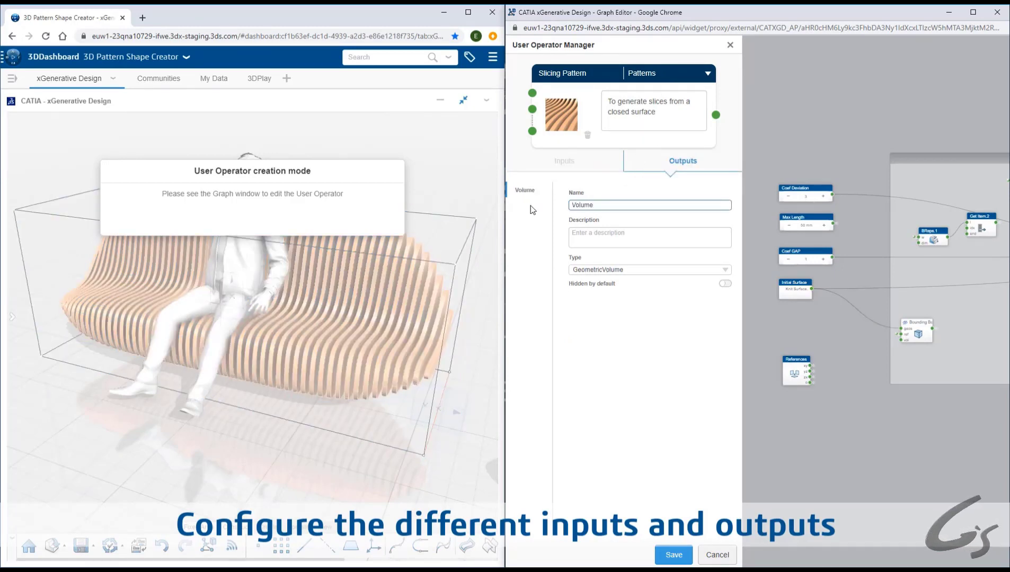
{"action": "left_click", "coordinate": [564, 161]}
Save the Slicing Pattern user operator in a new library named My Operators
{"action": "left_click", "coordinate": [673, 554]}
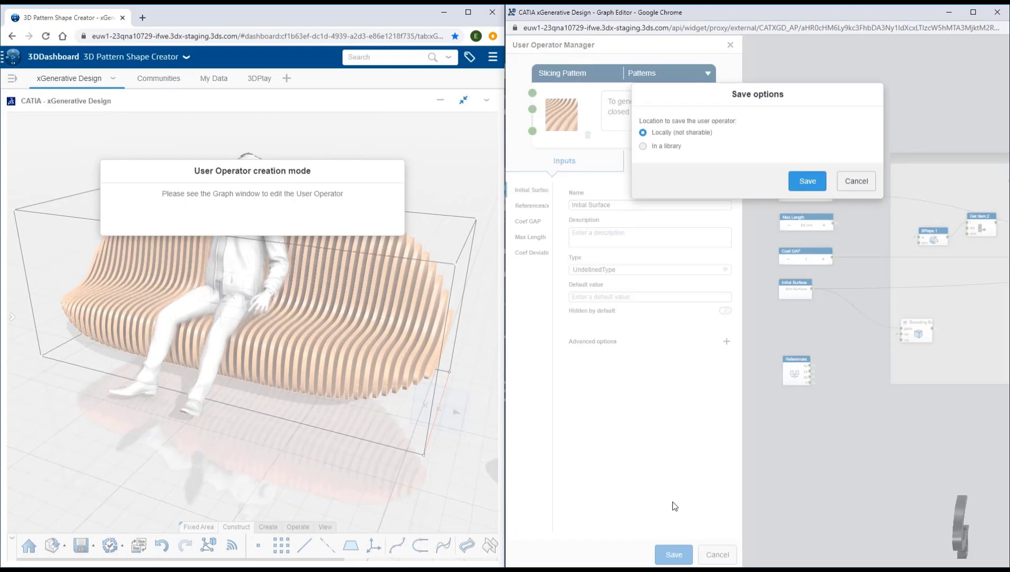
{"action": "left_click", "coordinate": [652, 146]}
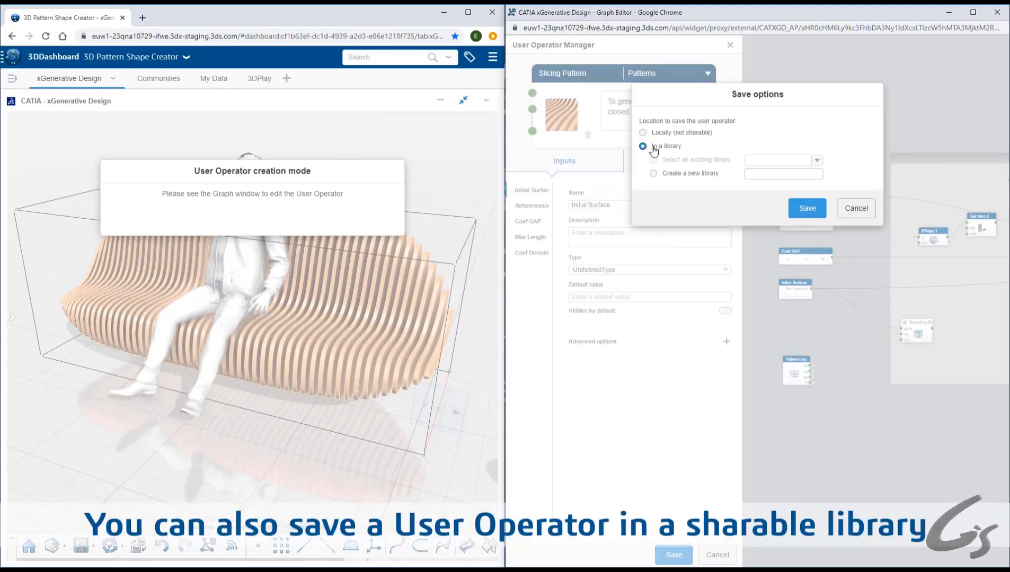
{"action": "left_click", "coordinate": [686, 175]}
{"action": "left_click", "coordinate": [763, 175]}
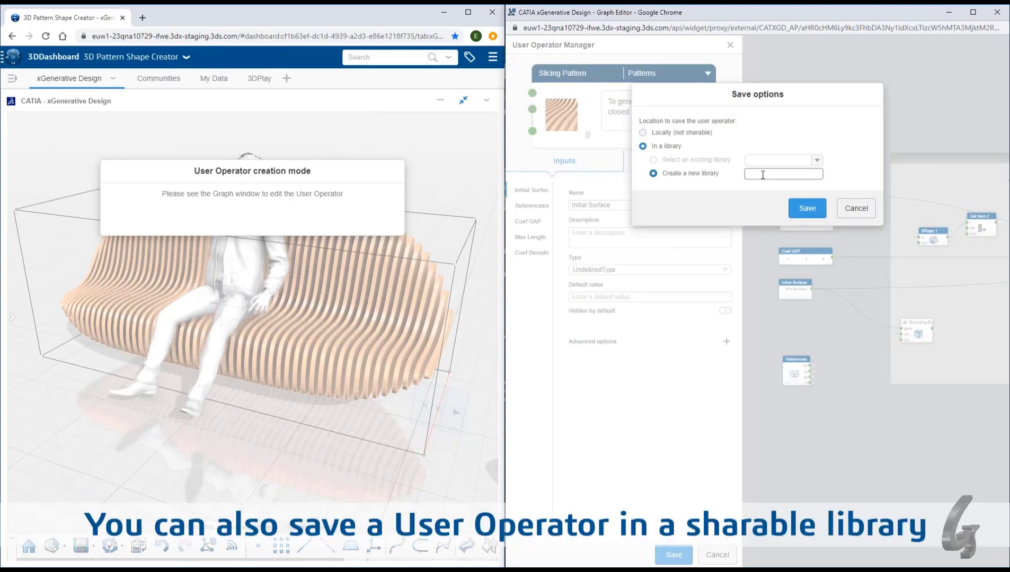
{"action": "type", "text": "My Oper"}
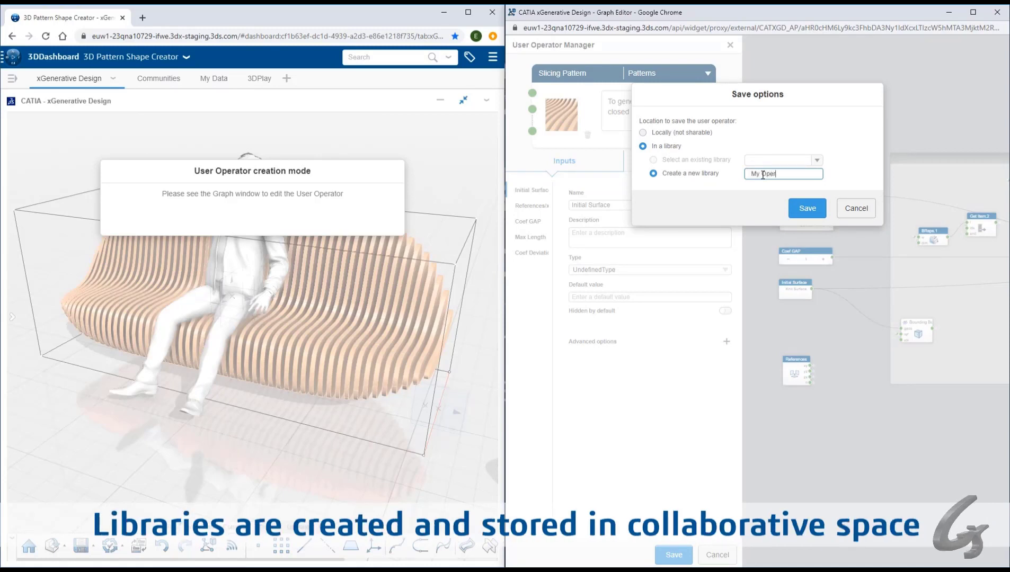
{"action": "type", "text": "ators"}
{"action": "left_click", "coordinate": [807, 210]}
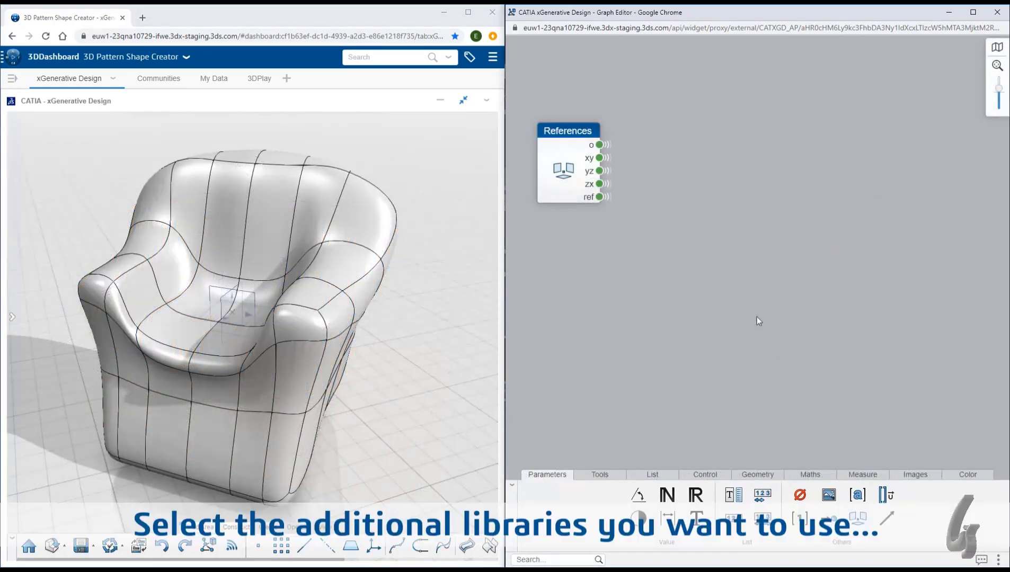
Load the My Operators library and bring up the Slicing Pattern operator's description in the Patterns category
{"action": "left_click", "coordinate": [970, 525]}
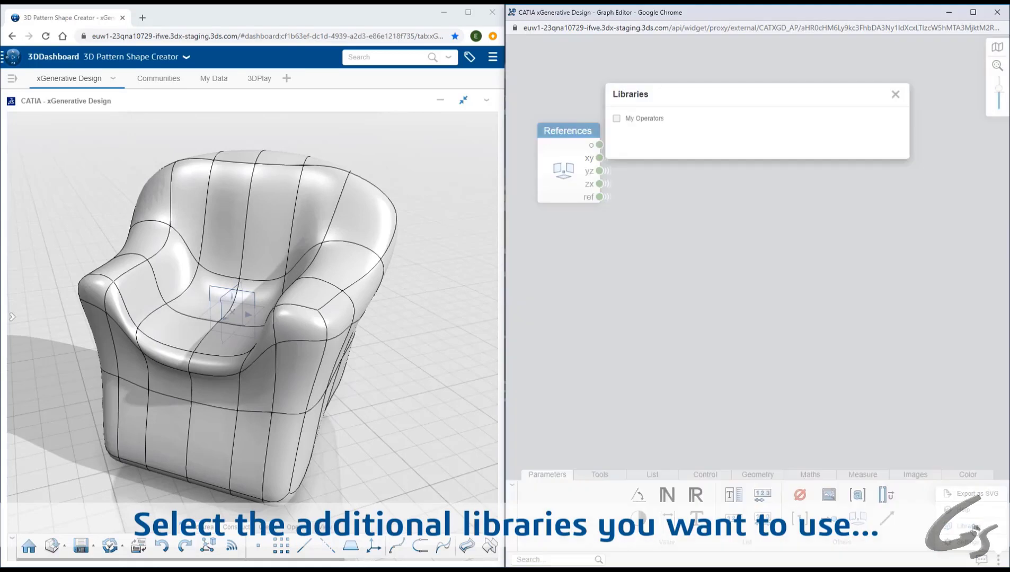
{"action": "left_click", "coordinate": [894, 95]}
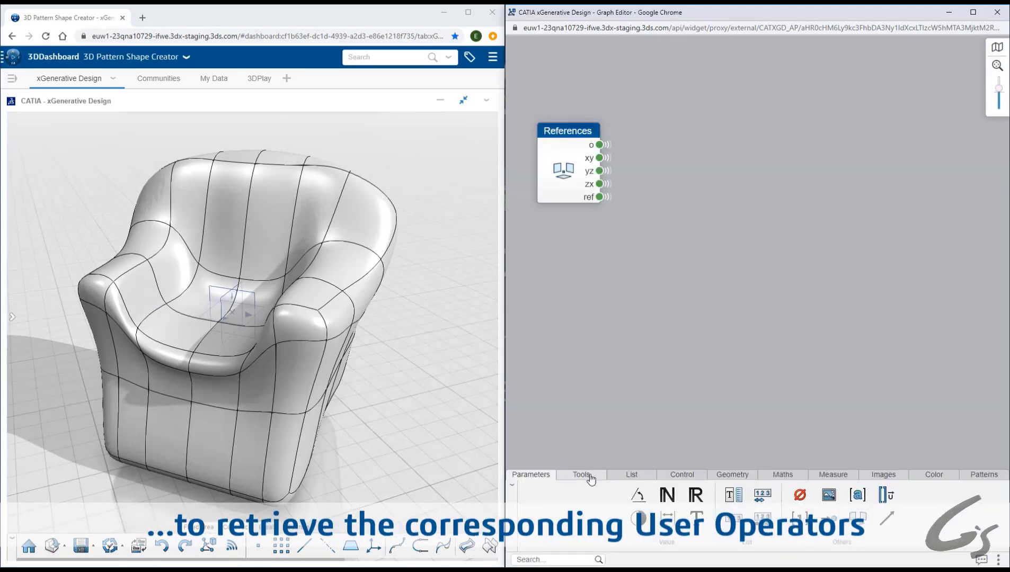
{"action": "left_click", "coordinate": [982, 475]}
{"action": "mouse_move", "coordinate": [748, 499]}
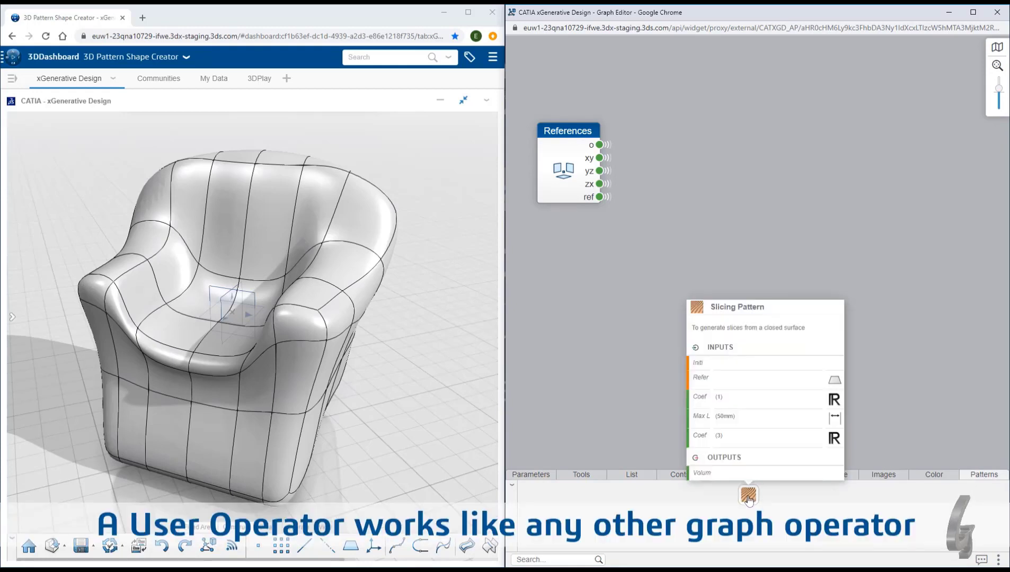
Add a Slicing Pattern operator to the graph and link the xy reference plane to its References/xy input
{"action": "double_click", "coordinate": [741, 216]}
{"action": "type", "text": "slicing"}
{"action": "left_click", "coordinate": [778, 253]}
{"action": "scroll", "coordinate": [794, 219], "scroll_direction": "up", "scroll_amount": 1}
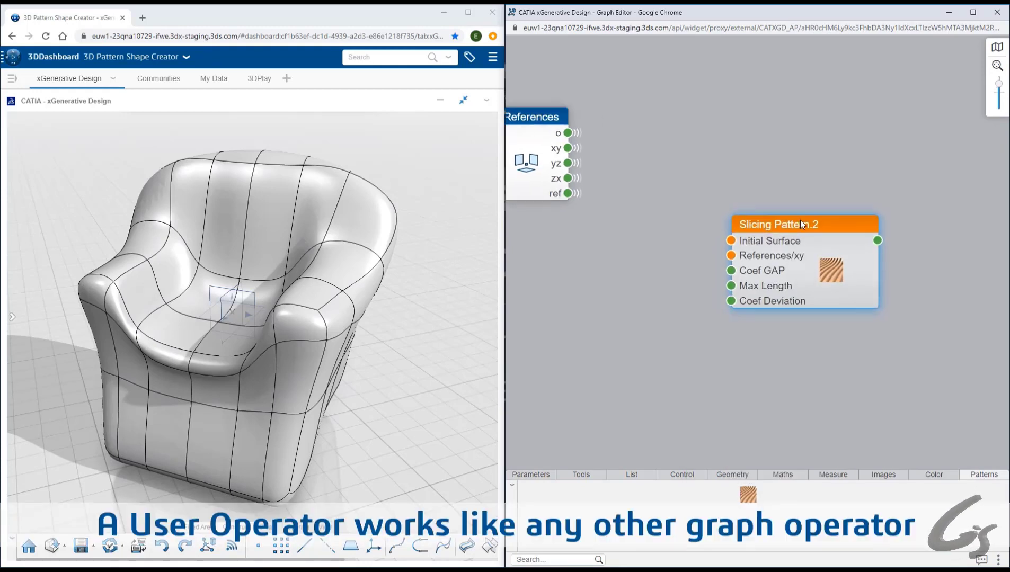
{"action": "middle_click_drag", "start_coordinate": [800, 220], "coordinate": [836, 228]}
{"action": "left_click_drag", "start_coordinate": [837, 228], "coordinate": [870, 214]}
{"action": "double_click", "coordinate": [808, 250]}
Add an Input operator to the graph as the source for the Slicing Pattern's Initial Surface
{"action": "double_click", "coordinate": [634, 299]}
{"action": "type", "text": "in"}
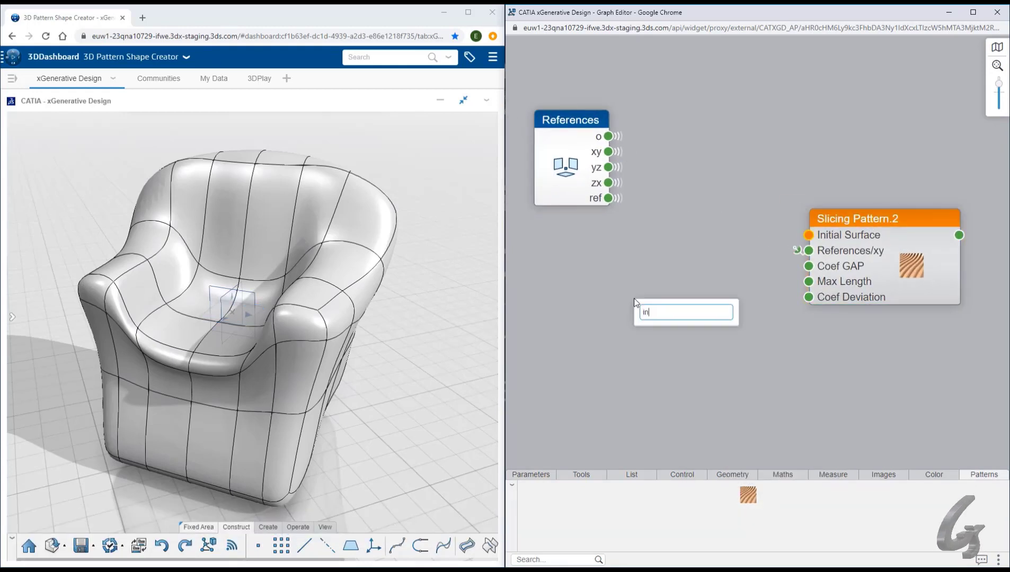
{"action": "type", "text": "put"}
{"action": "key", "text": "Return"}
Create a Max Length parameter node feeding the Slicing Pattern and place it below the Input node
{"action": "double_click", "coordinate": [883, 219]}
{"action": "left_click_drag", "start_coordinate": [685, 283], "coordinate": [635, 408]}
{"action": "left_click", "coordinate": [739, 387]}
{"action": "left_click_drag", "start_coordinate": [739, 390], "coordinate": [685, 387]}
Use the armchair's Knit Surface as the Input node's geometry and hide the original surface
{"action": "left_click", "coordinate": [662, 322]}
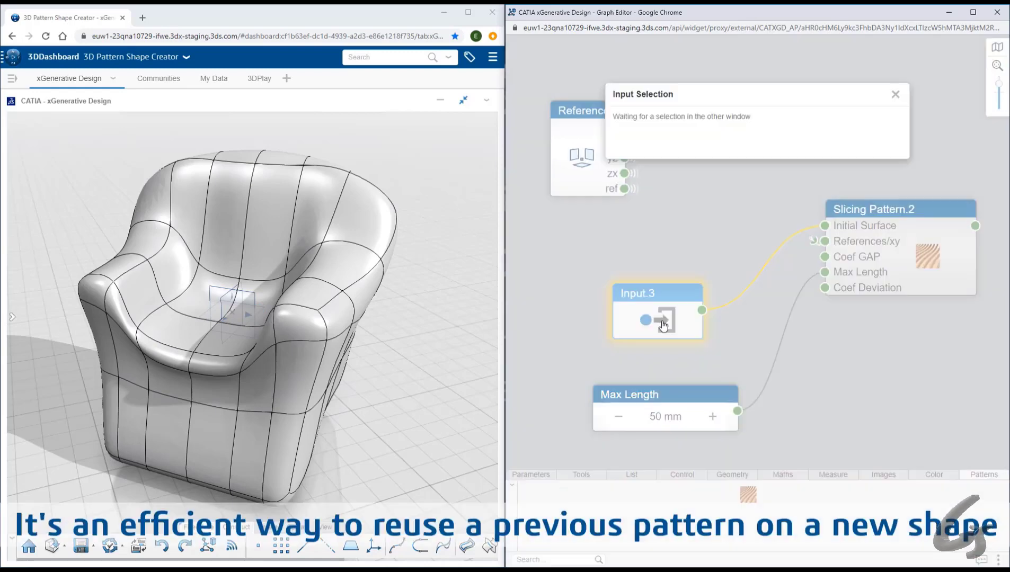
{"action": "left_click", "coordinate": [357, 307]}
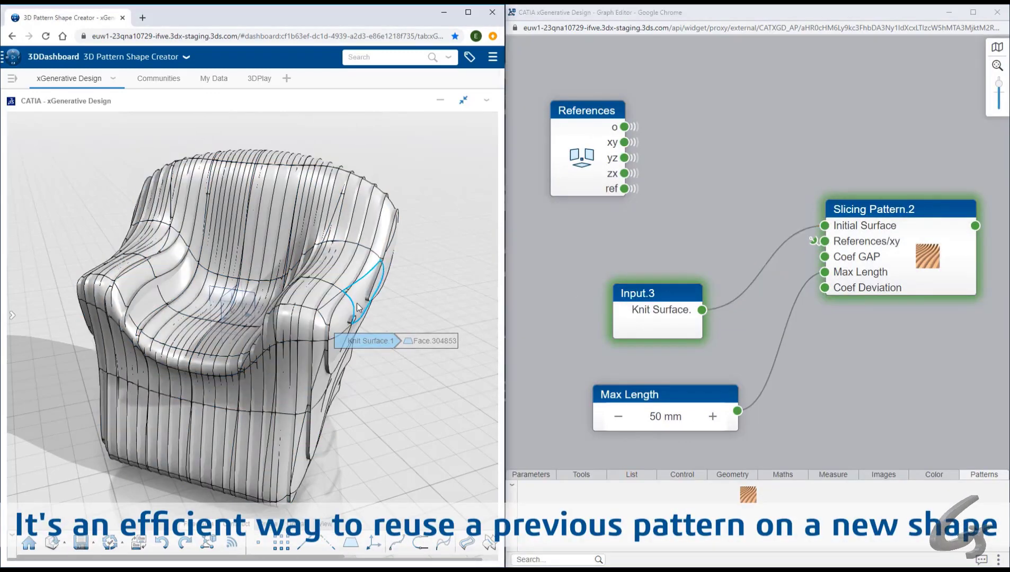
{"action": "right_click", "coordinate": [321, 278]}
{"action": "left_click", "coordinate": [424, 288]}
{"action": "middle_click_drag", "start_coordinate": [265, 371], "coordinate": [395, 365]}
Apply a wood material to the Slicing Pattern operator's slices
{"action": "double_click", "coordinate": [895, 211]}
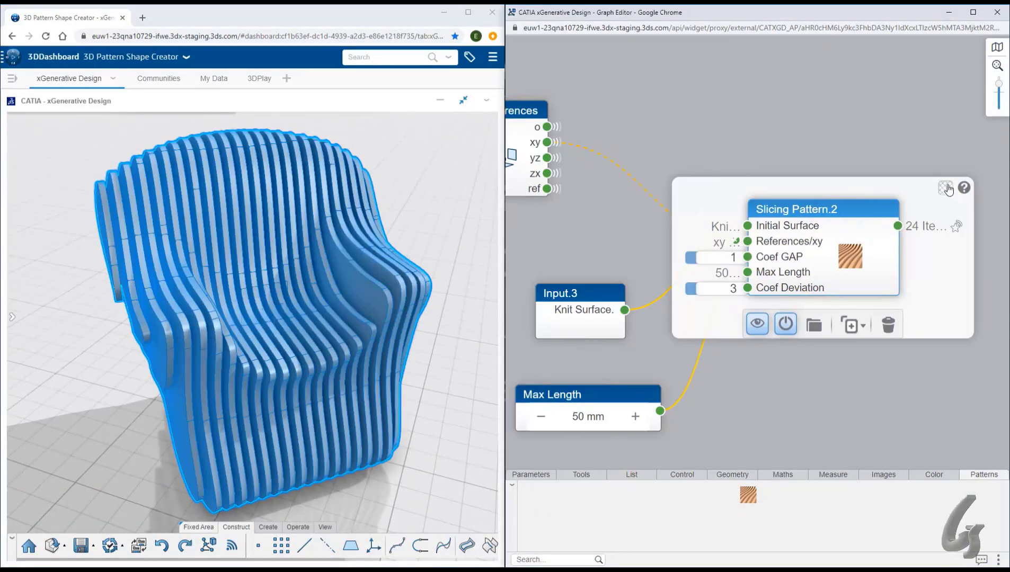
{"action": "left_click", "coordinate": [947, 189]}
{"action": "left_click", "coordinate": [920, 143]}
{"action": "left_click", "coordinate": [759, 166]}
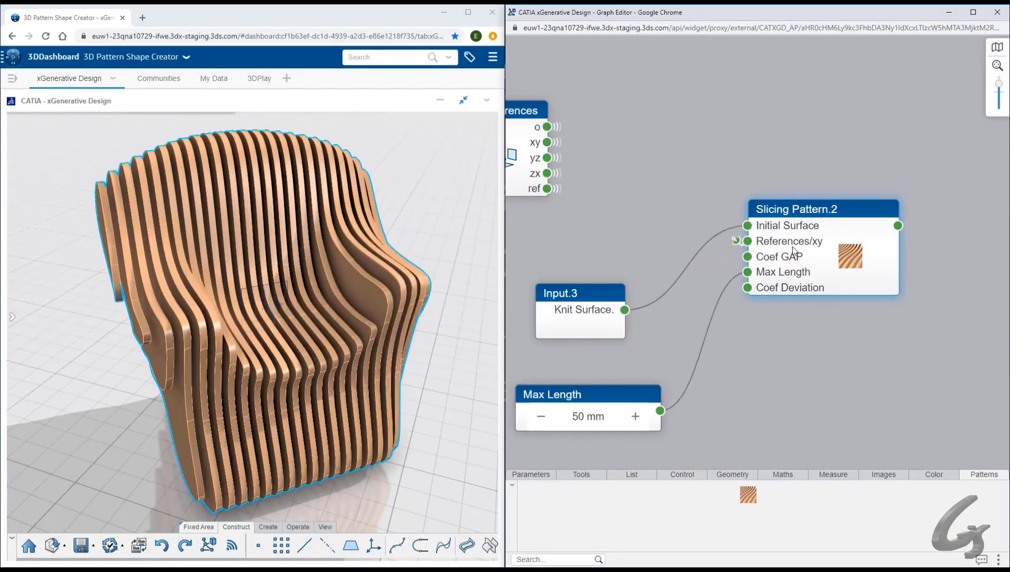
Set the Max Length parameter of the slicing pattern to 100 mm
{"action": "left_click", "coordinate": [590, 416]}
{"action": "type", "text": "100"}
{"action": "key", "text": "Return"}
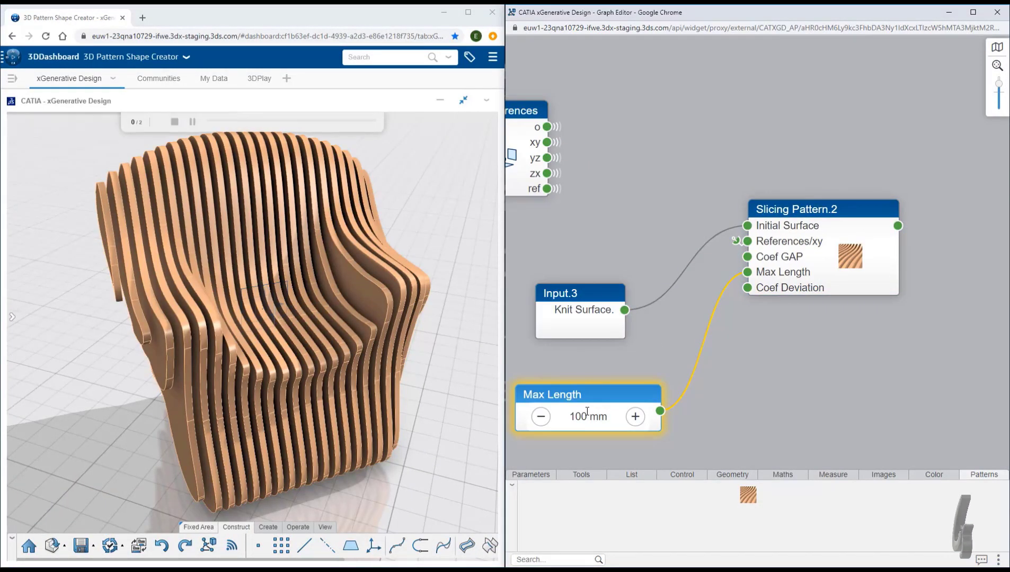
Set the Max Length parameter to 25 mm and view the sliced armchair from its other side
{"action": "left_click", "coordinate": [588, 416]}
{"action": "type", "text": "25"}
{"action": "key", "text": "Return"}
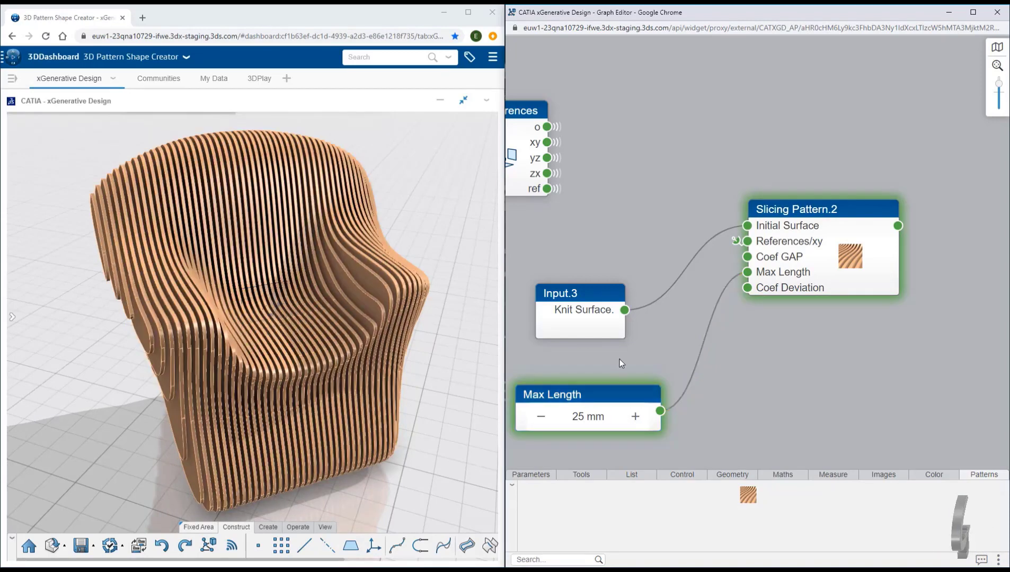
{"action": "middle_click_drag", "start_coordinate": [368, 375], "coordinate": [154, 324]}
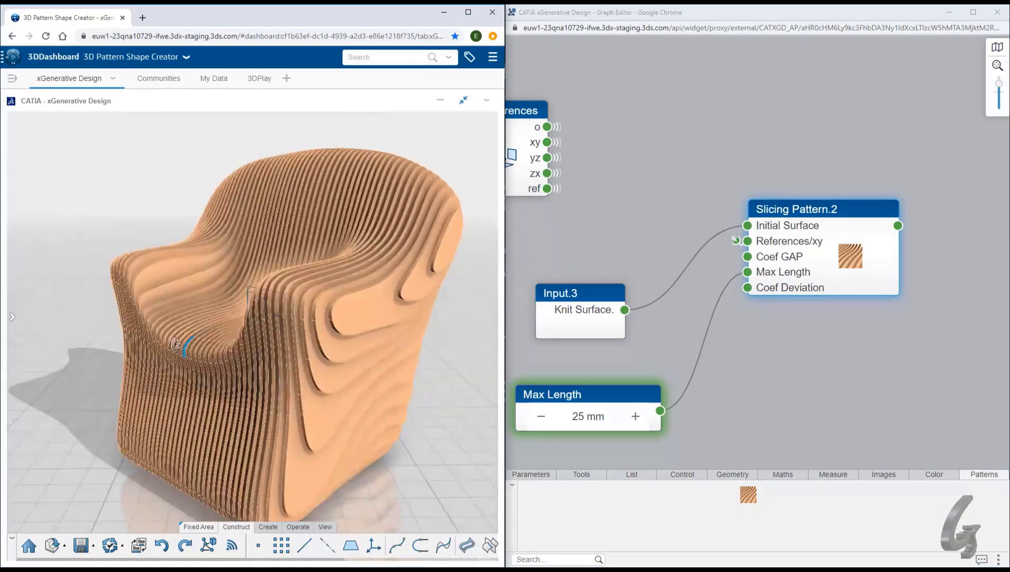
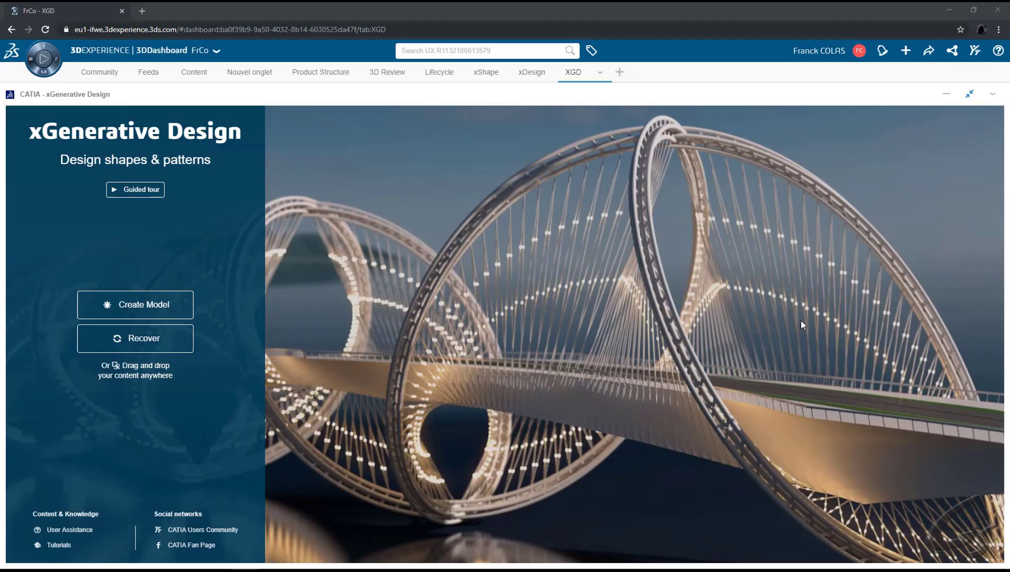
{"action": "left_click", "coordinate": [457, 48]}
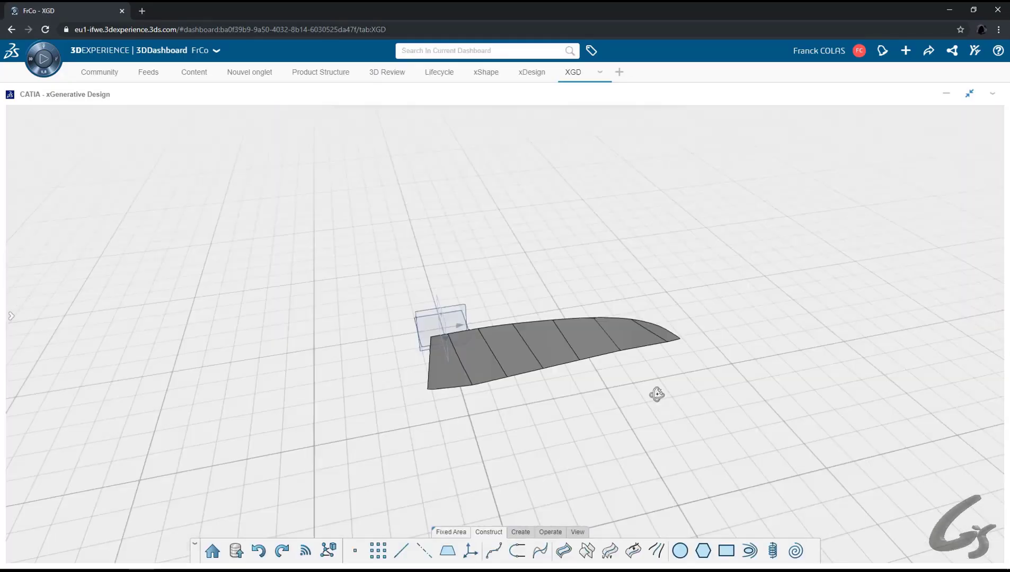
{"action": "middle_click_drag", "start_coordinate": [656, 394], "coordinate": [482, 397]}
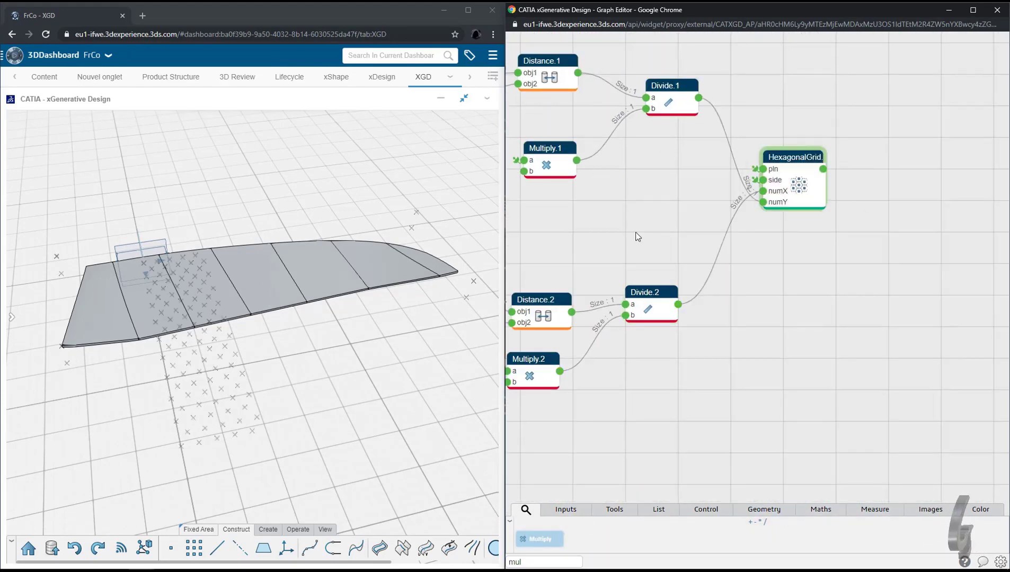
{"action": "middle_click_drag", "start_coordinate": [100, 242], "coordinate": [118, 264]}
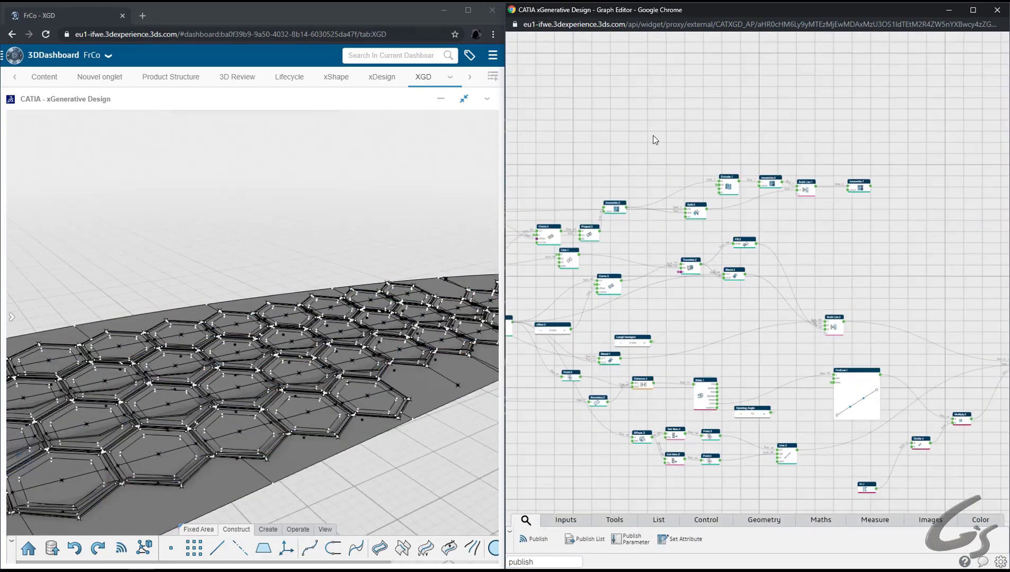
{"action": "left_click_drag", "start_coordinate": [655, 140], "coordinate": [896, 352]}
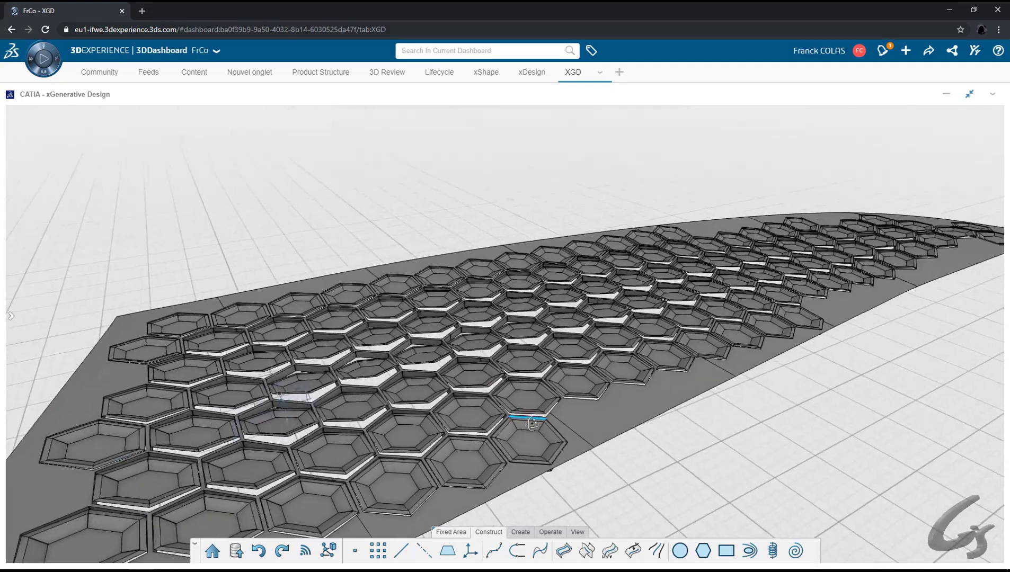
Set the Opening Angle controller of the hexagon pattern to 5
{"action": "left_click", "coordinate": [11, 316]}
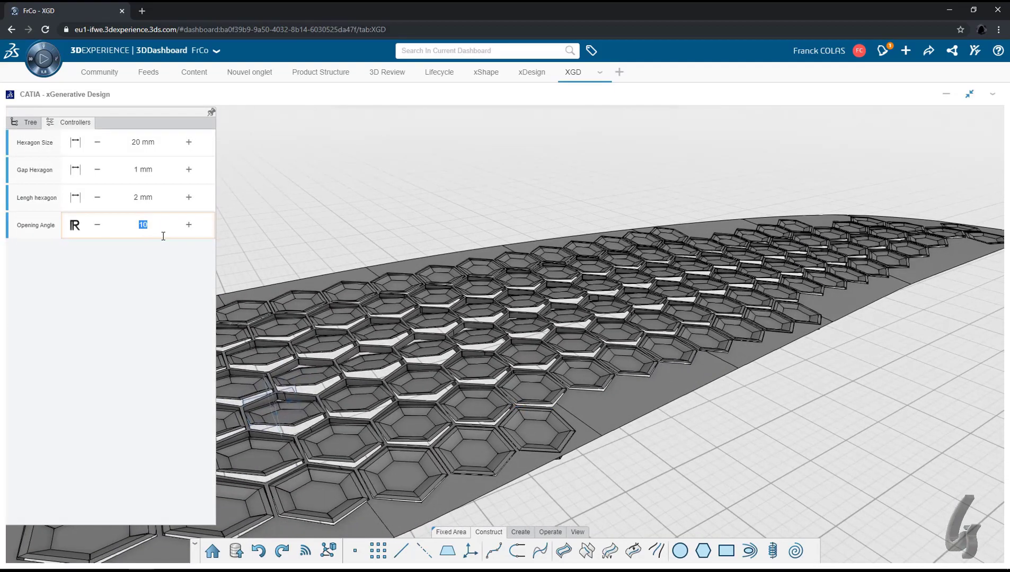
{"action": "type", "text": "5"}
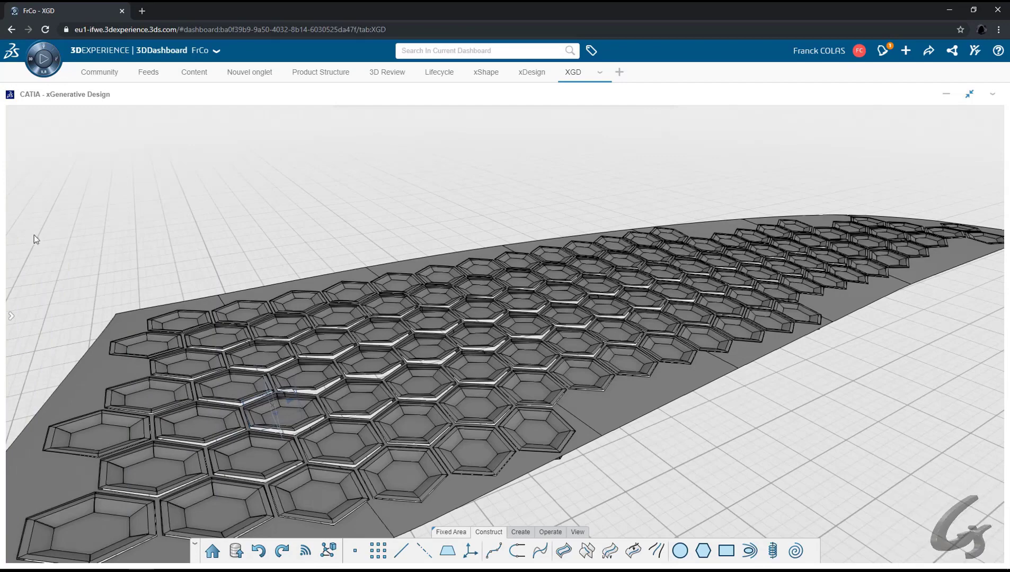
{"action": "mouse_move", "coordinate": [13, 239]}
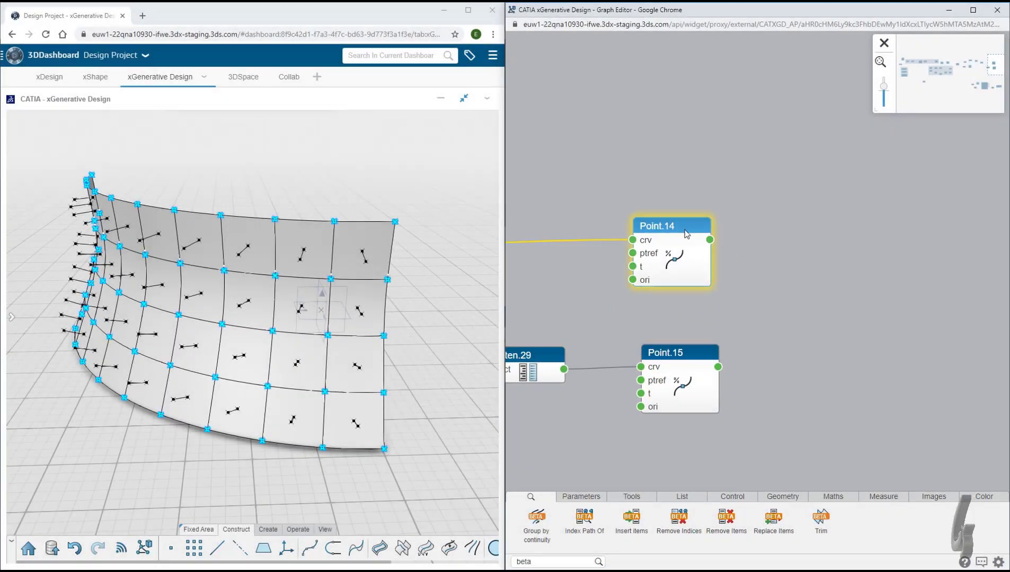
Add a Line operator to the graph near the Point.14 and Point.15 operators
{"action": "type", "text": "ine"}
{"action": "key", "text": "Return"}
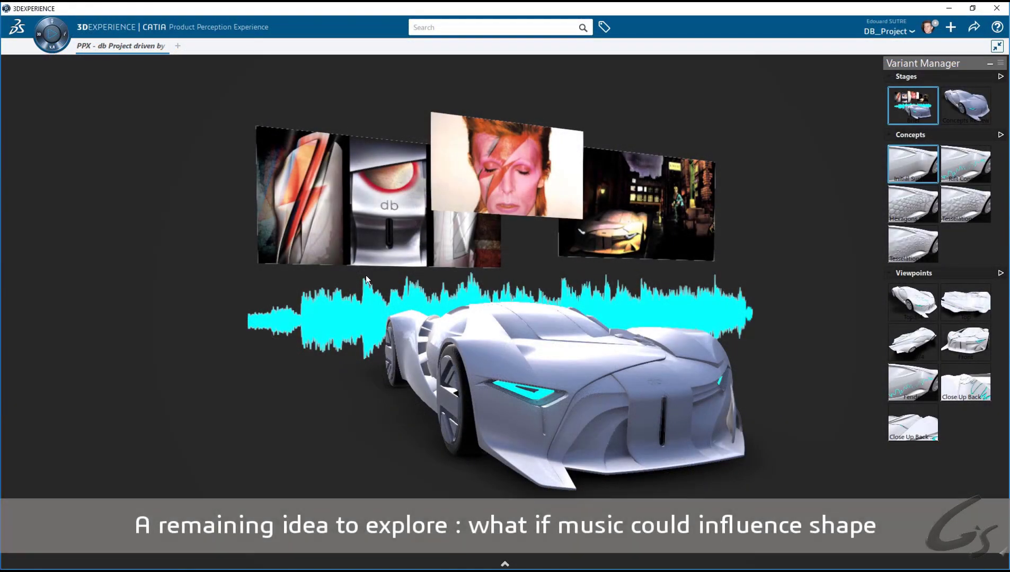
In CATIA Product Perception Experience, show the stage with only the concept car and view it from another angle
{"action": "left_click", "coordinate": [966, 114]}
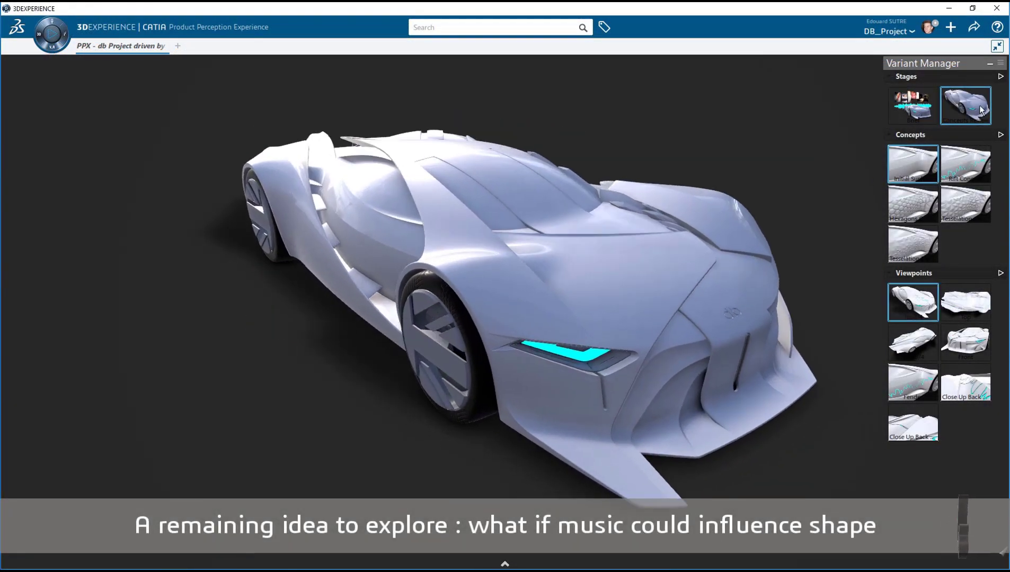
{"action": "middle_click_drag", "start_coordinate": [413, 233], "coordinate": [250, 153]}
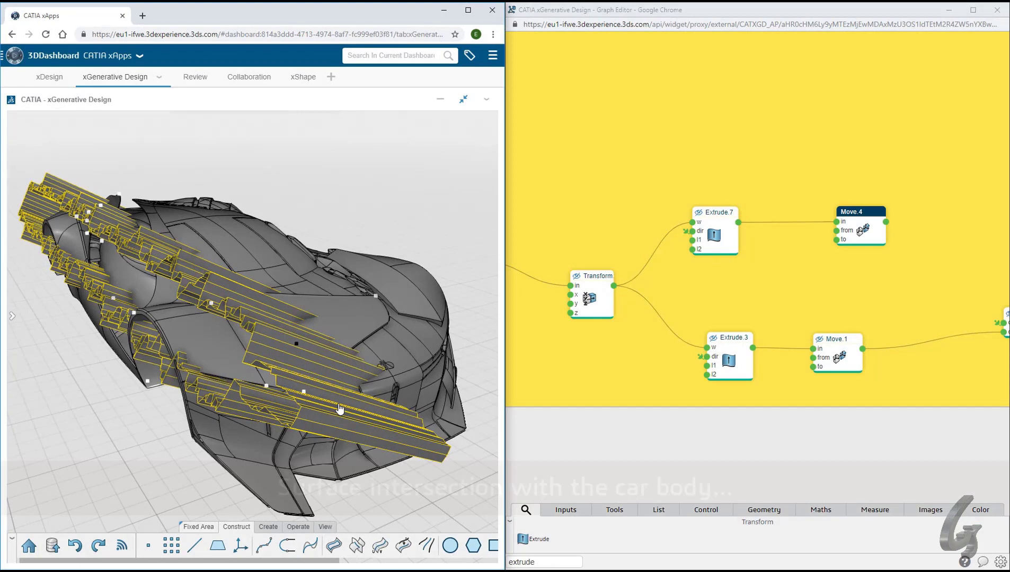
Pick the car body's Smoothed SURFACE for the intersection with the extruded waveform surfaces
{"action": "left_click", "coordinate": [347, 334]}
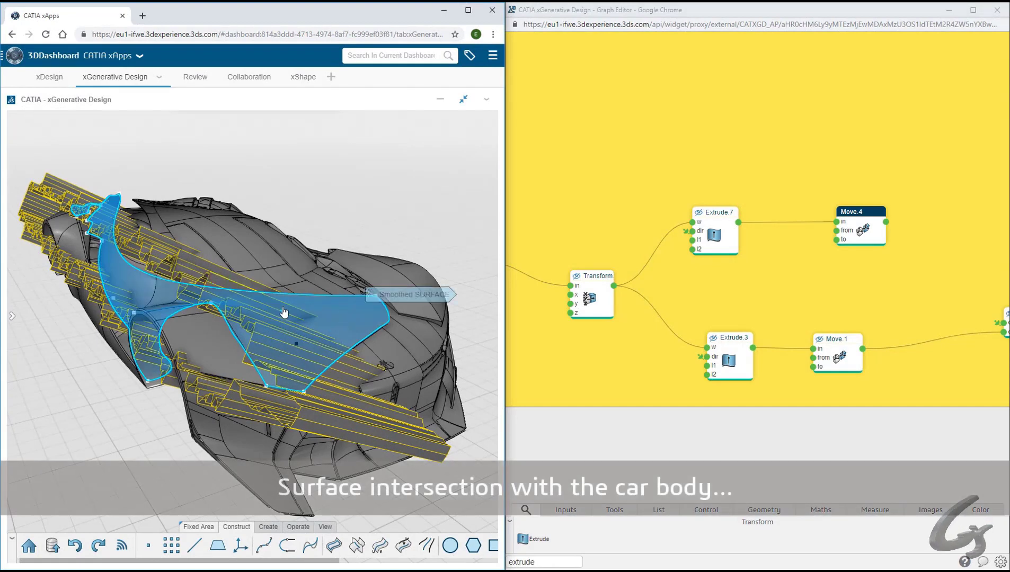
{"action": "left_click", "coordinate": [284, 315]}
{"action": "left_click", "coordinate": [318, 275]}
{"action": "left_click", "coordinate": [425, 215]}
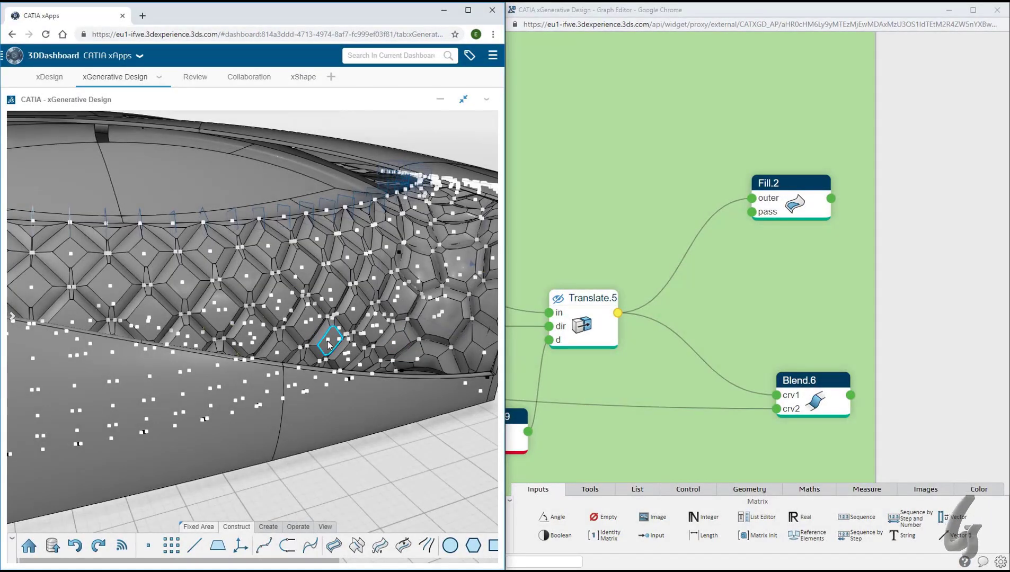
{"action": "left_click", "coordinate": [327, 342]}
{"action": "middle_click_drag", "start_coordinate": [352, 346], "coordinate": [280, 483]}
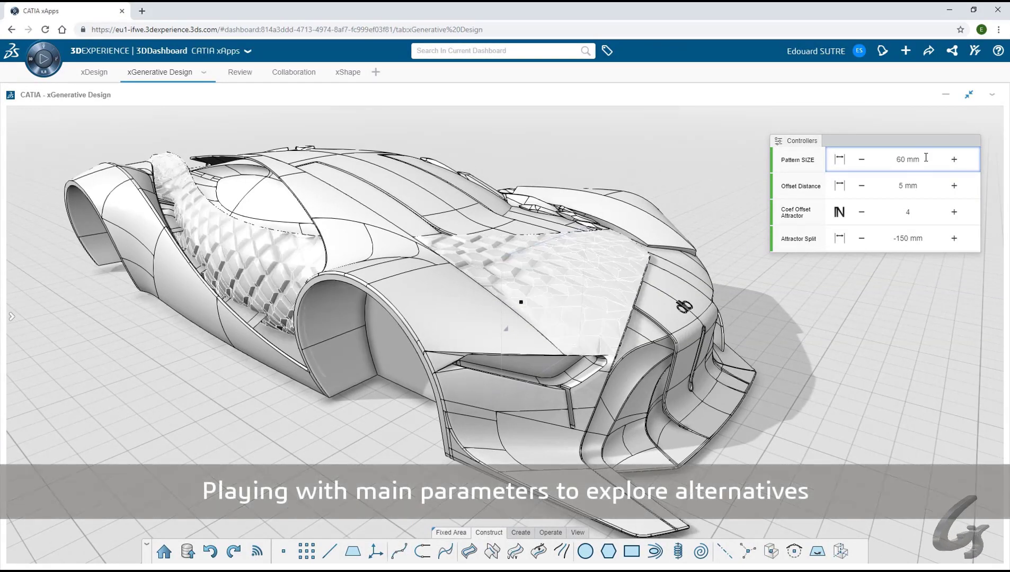
Set the Pattern SIZE controller of the car body pattern to 60 mm
{"action": "left_click", "coordinate": [936, 160]}
{"action": "left_click", "coordinate": [927, 158]}
{"action": "type", "text": "60"}
{"action": "key", "text": "Return"}
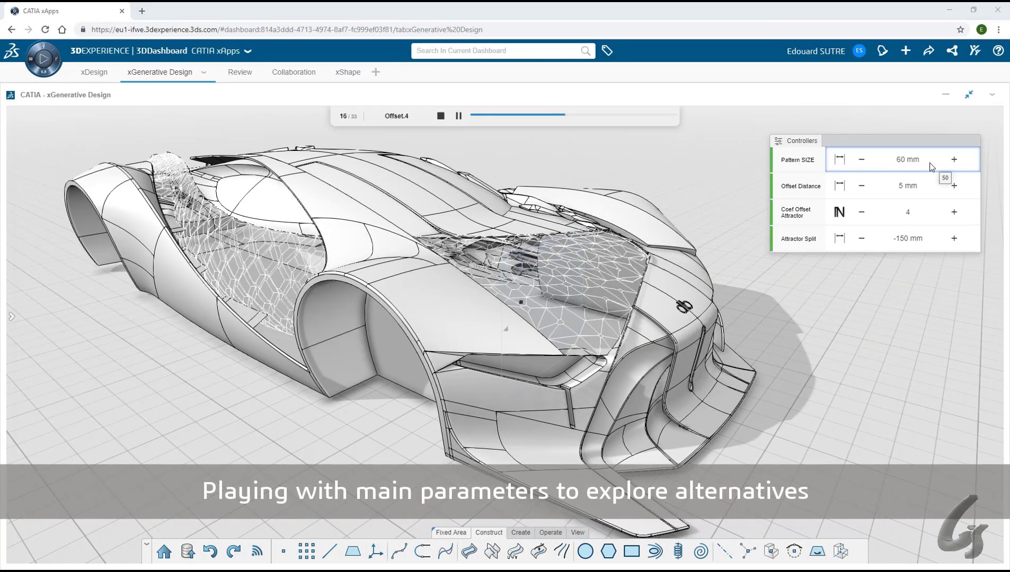
Set the Pattern SIZE controller to 80 mm
{"action": "left_click", "coordinate": [936, 160]}
{"action": "type", "text": "80"}
{"action": "key", "text": "Return"}
Set the Offset Distance controller of the car body pattern to 20 mm
{"action": "left_click", "coordinate": [929, 191]}
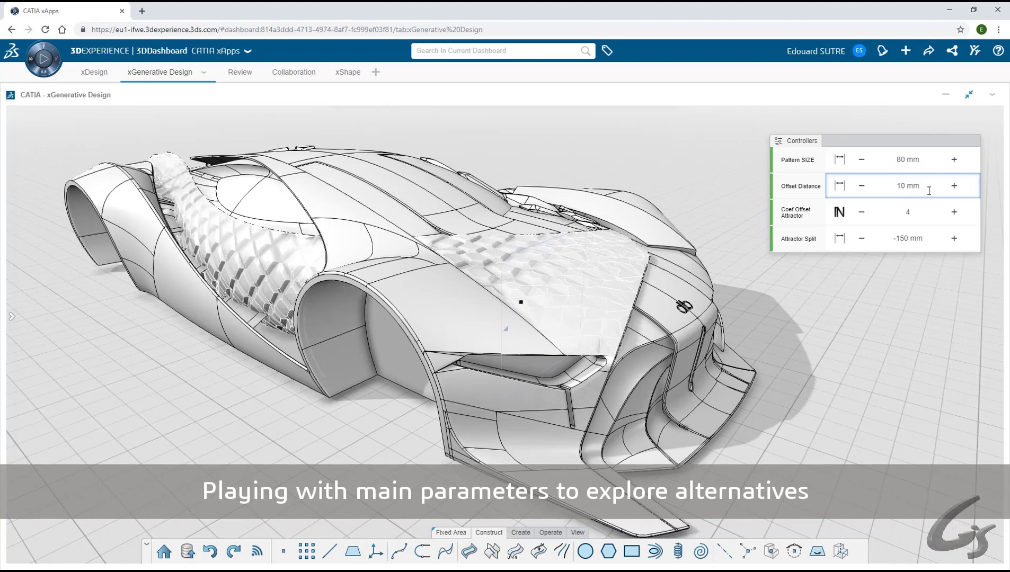
{"action": "left_click", "coordinate": [929, 191]}
{"action": "type", "text": "20"}
{"action": "key", "text": "Return"}
Set the Offset Distance controller to 10 mm
{"action": "left_click", "coordinate": [928, 190]}
{"action": "type", "text": "10"}
{"action": "key", "text": "Return"}
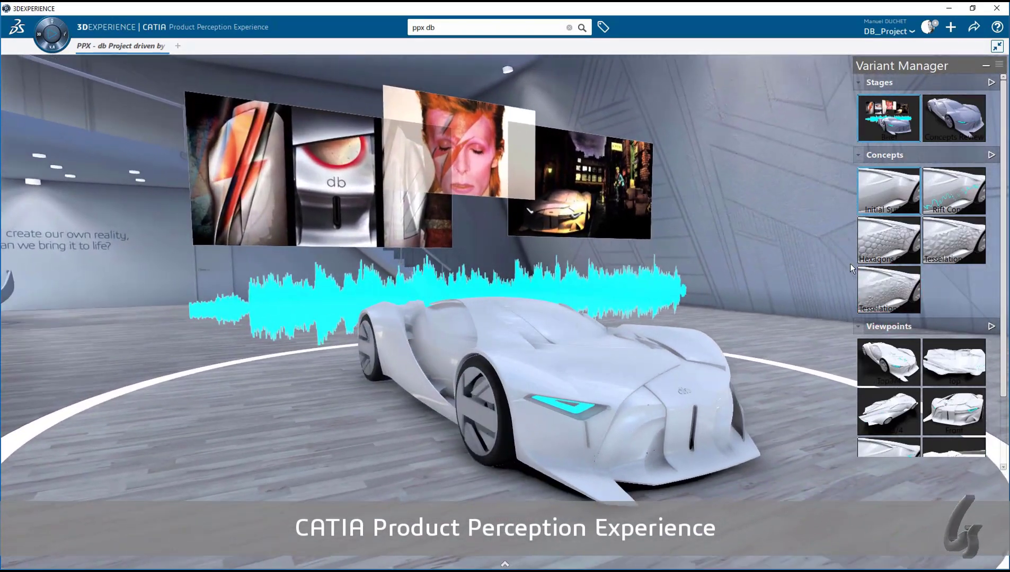
Switch back to CATIA Product Perception Experience and display the concept car stage to compare the pattern concepts
{"action": "left_click", "coordinate": [961, 126]}
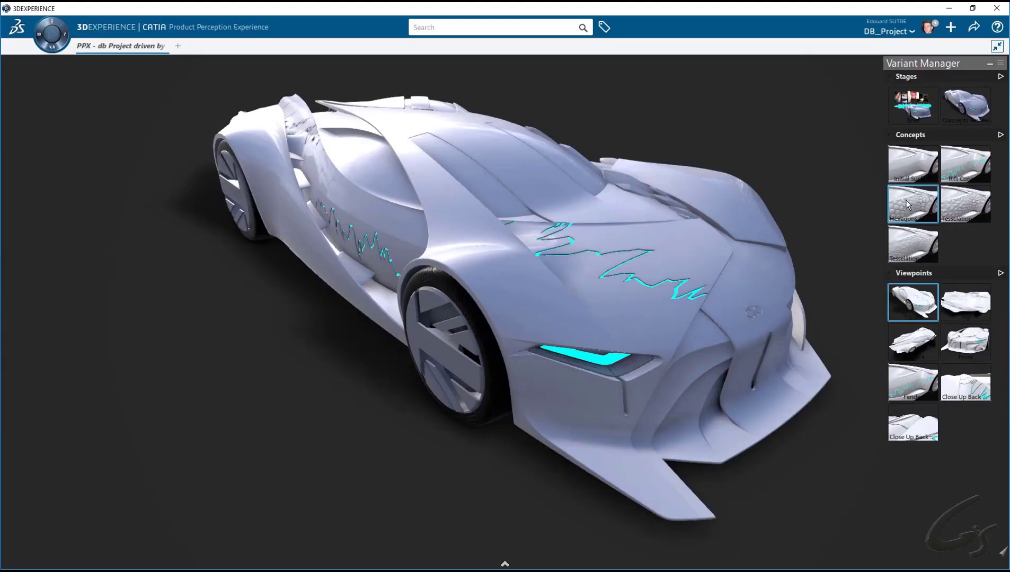
Display the hexagon, tessellation and initial concepts of the concept car in turn to compare them
{"action": "left_click", "coordinate": [905, 200]}
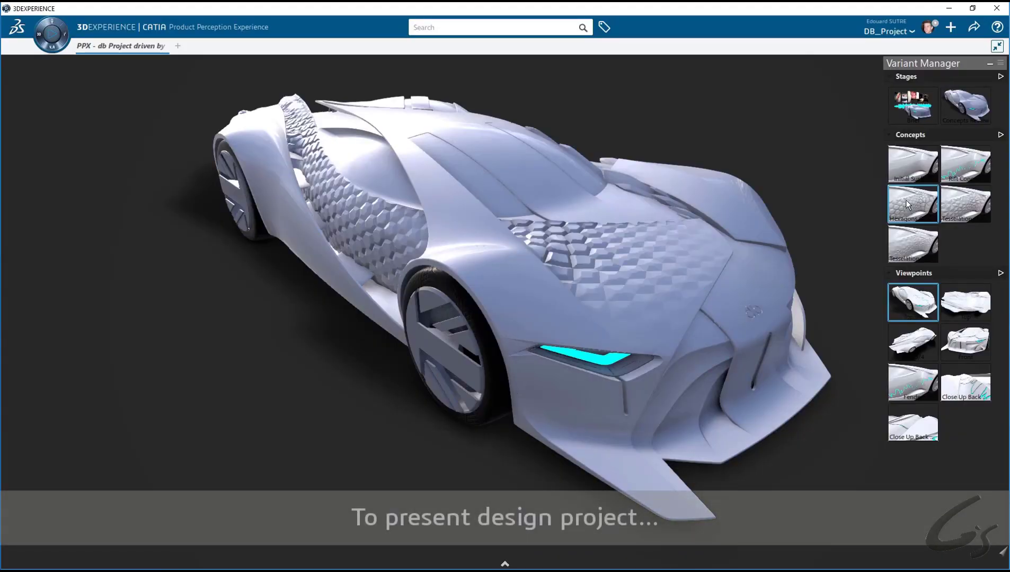
{"action": "left_click", "coordinate": [970, 204]}
{"action": "left_click", "coordinate": [910, 246]}
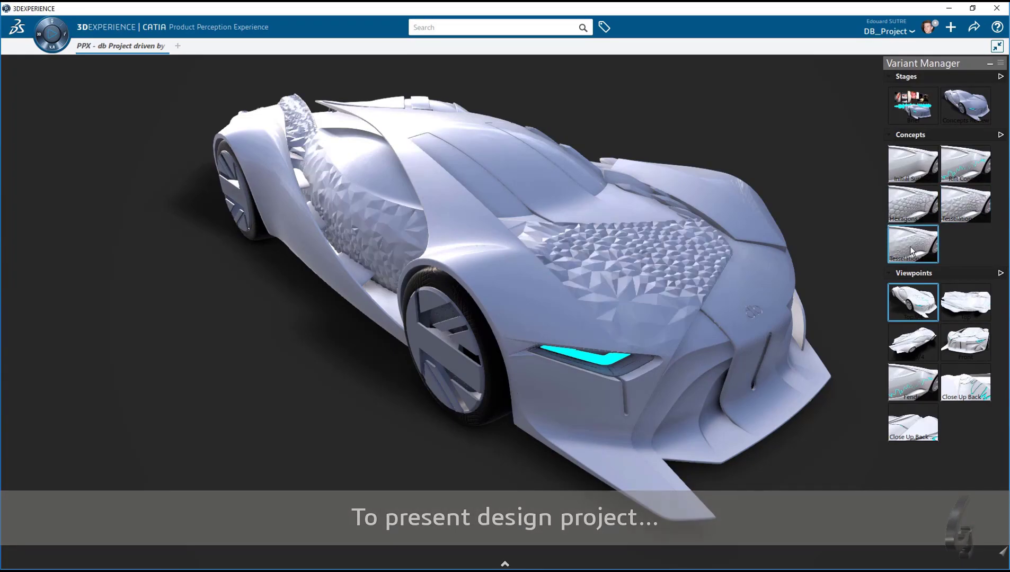
{"action": "left_click", "coordinate": [912, 167]}
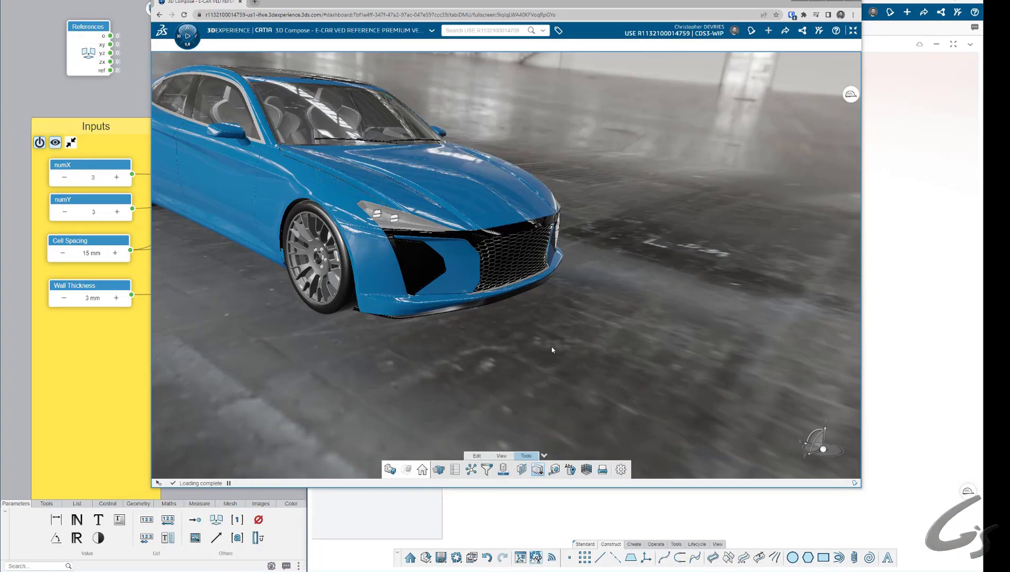
Examine the hexagonal mesh of the blue car's front grille up close in 3D Compose
{"action": "middle_click_drag", "start_coordinate": [552, 349], "coordinate": [524, 398]}
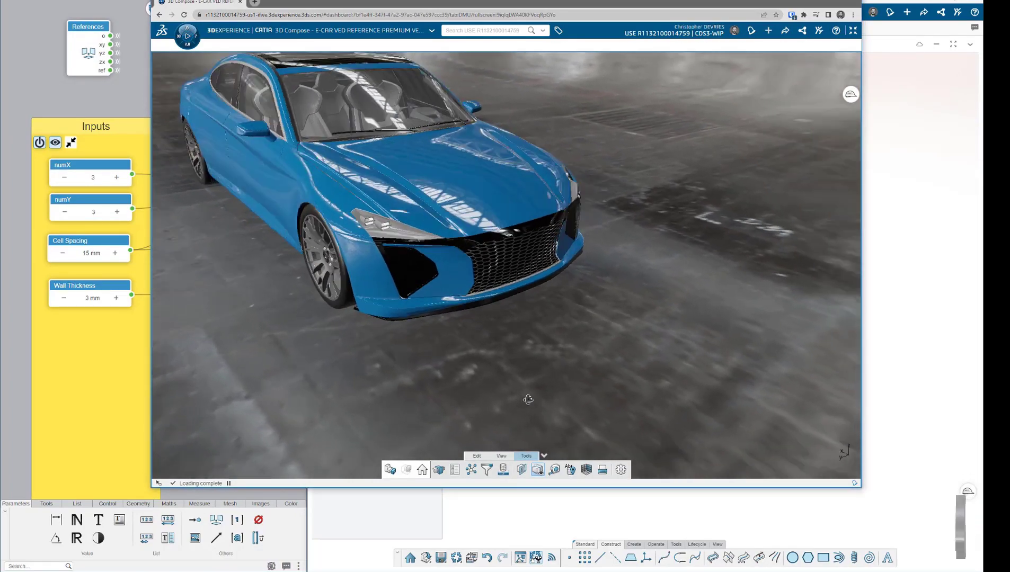
{"action": "scroll", "coordinate": [594, 236], "scroll_direction": "up", "scroll_amount": 10}
{"action": "middle_click_drag", "start_coordinate": [594, 236], "coordinate": [569, 296]}
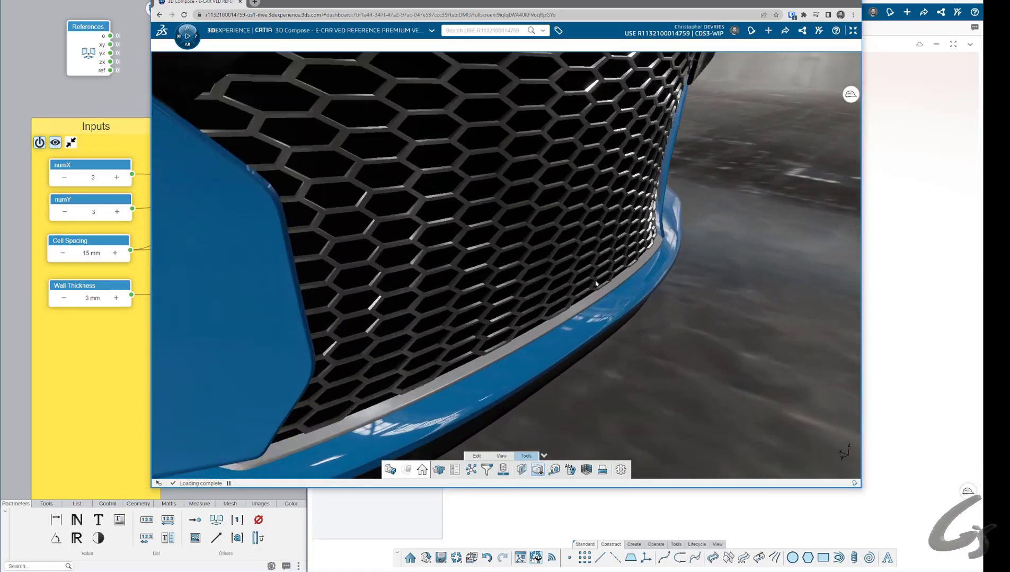
{"action": "middle_click_drag", "start_coordinate": [580, 233], "coordinate": [554, 253]}
{"action": "scroll", "coordinate": [553, 252], "scroll_direction": "up", "scroll_amount": 5}
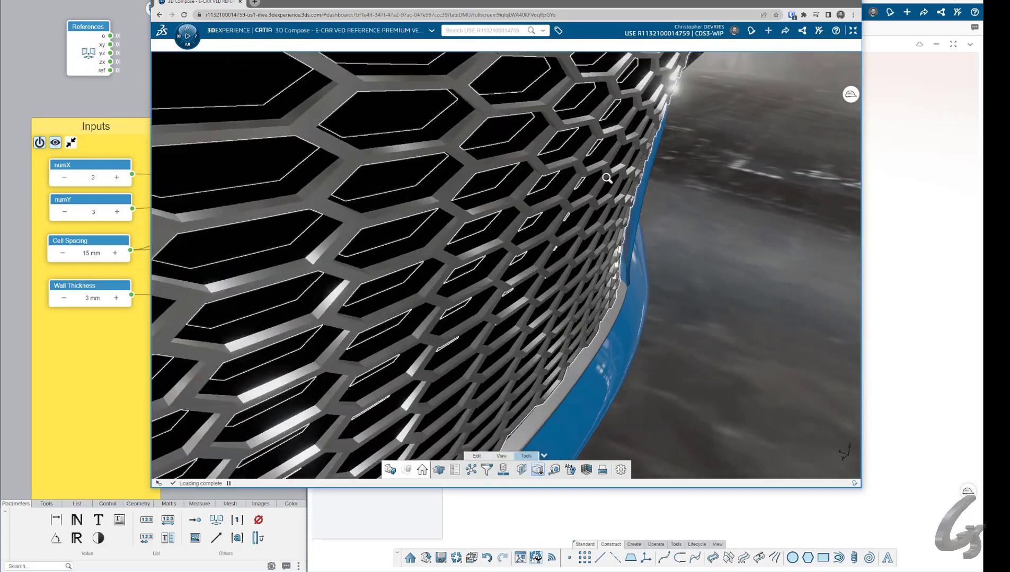
{"action": "middle_click_drag", "start_coordinate": [563, 294], "coordinate": [655, 223]}
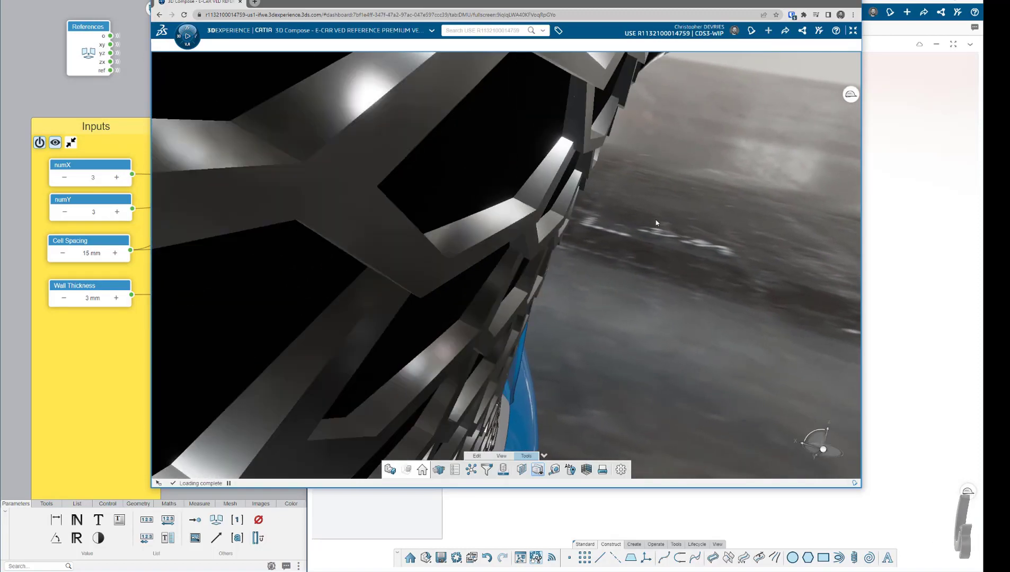
{"action": "middle_click_drag", "start_coordinate": [641, 270], "coordinate": [624, 443]}
{"action": "middle_click_drag", "start_coordinate": [595, 216], "coordinate": [545, 423]}
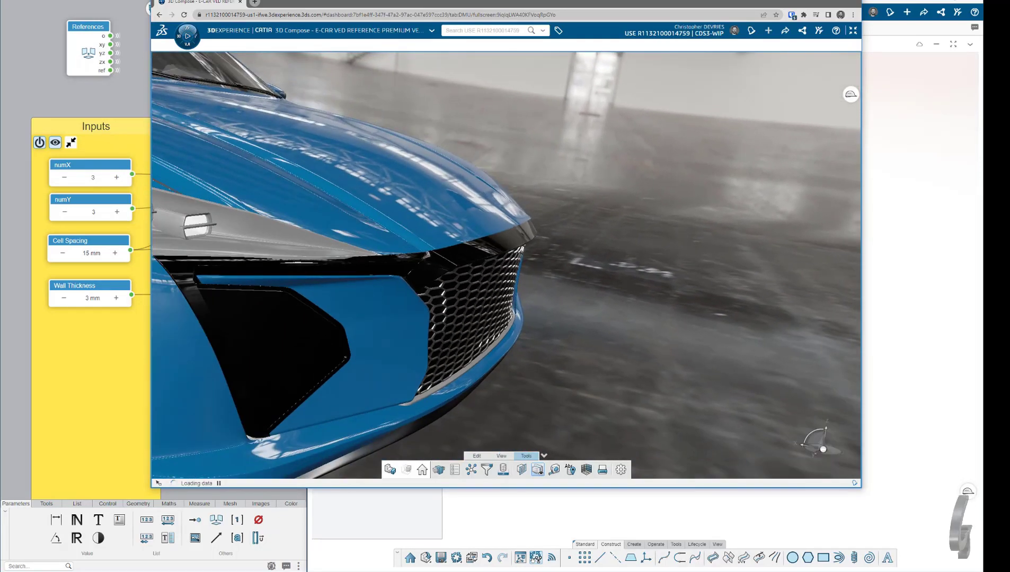
Switch to xGenerative Design and examine the base grille surface and the reference planes at the origin
{"action": "left_click", "coordinate": [809, 3]}
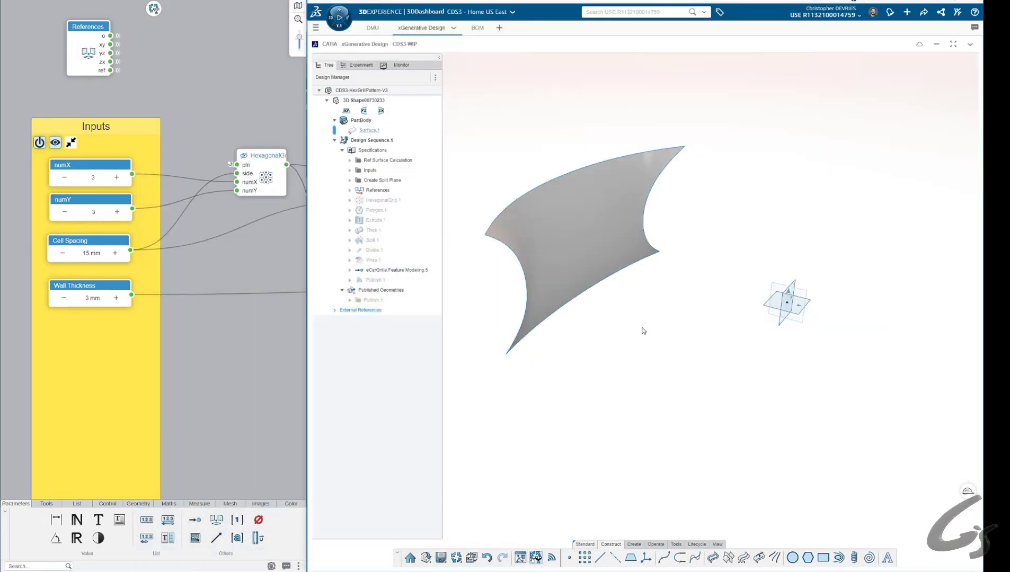
{"action": "middle_click_drag", "start_coordinate": [623, 394], "coordinate": [645, 386]}
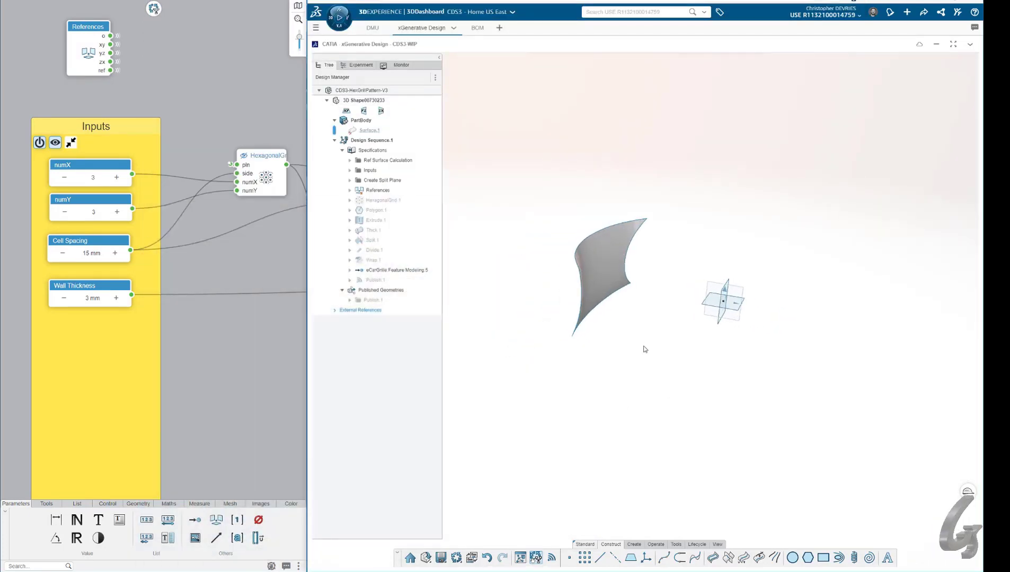
{"action": "middle_click_drag", "start_coordinate": [627, 326], "coordinate": [538, 270]}
{"action": "left_click", "coordinate": [538, 269]}
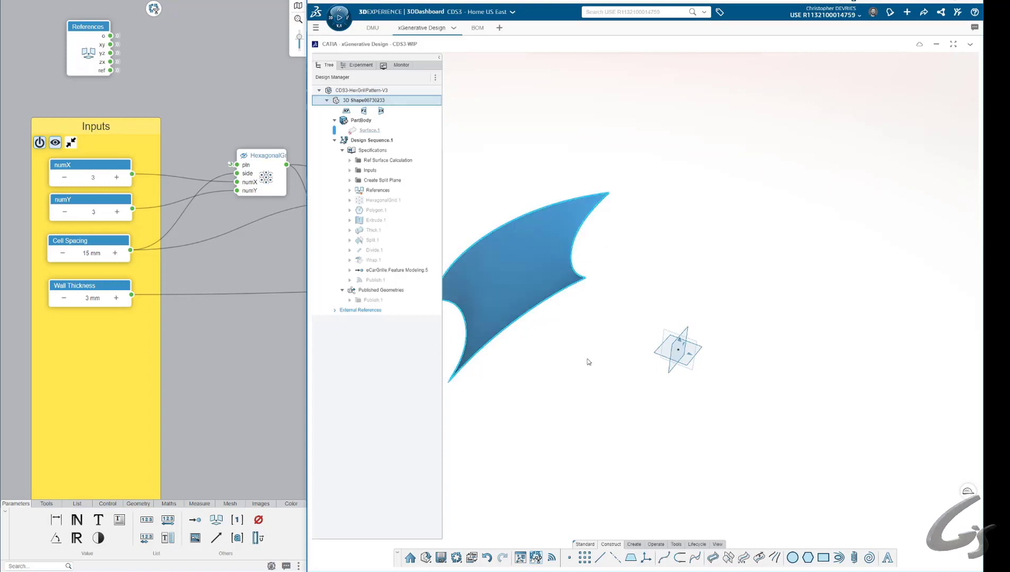
{"action": "left_click", "coordinate": [666, 337]}
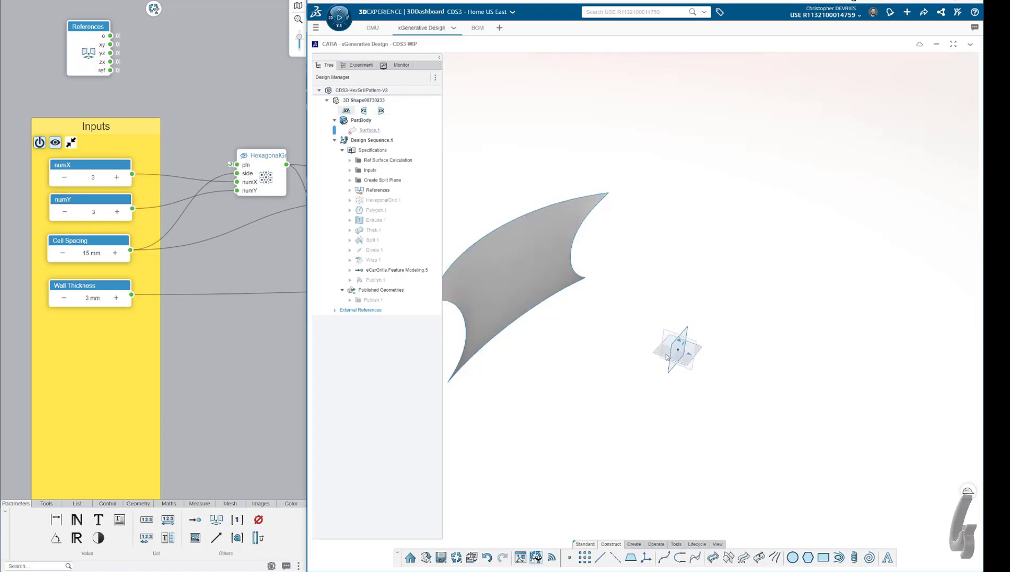
{"action": "middle_click_drag", "start_coordinate": [667, 357], "coordinate": [708, 207]}
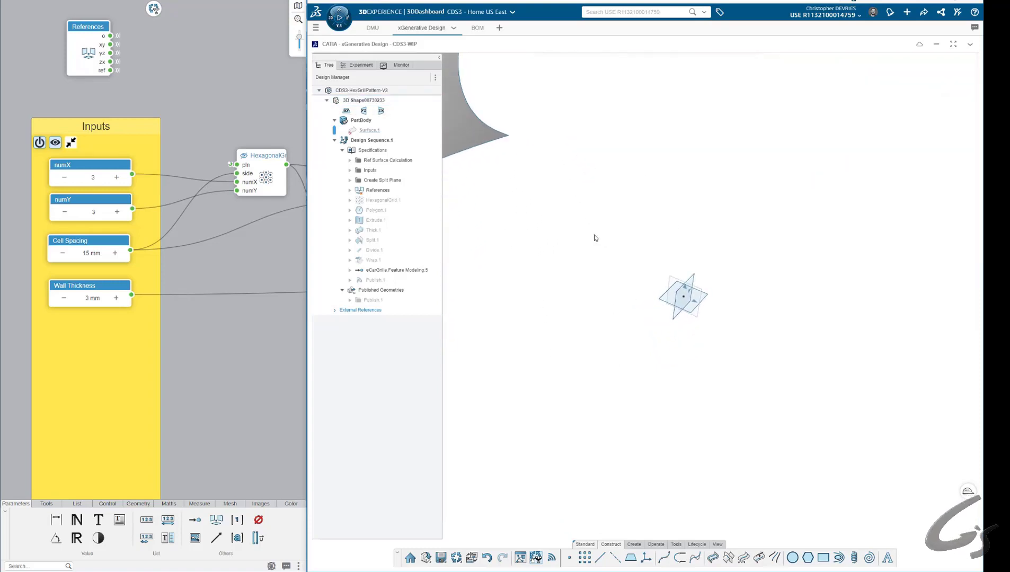
Show the hidden HexagonalGrid.1 points in the 3D view
{"action": "left_click", "coordinate": [391, 202]}
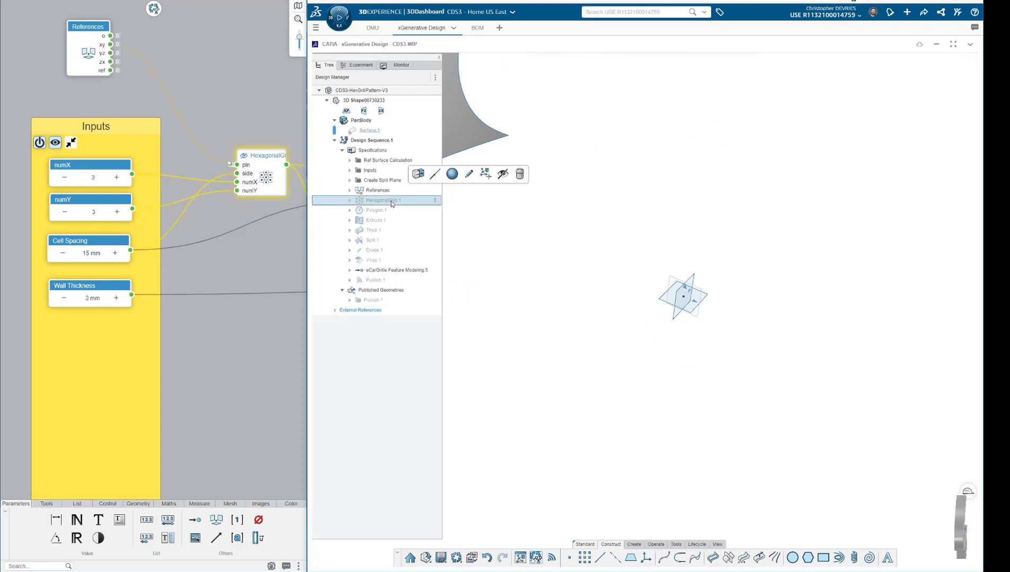
{"action": "left_click", "coordinate": [521, 245]}
{"action": "left_click", "coordinate": [383, 203]}
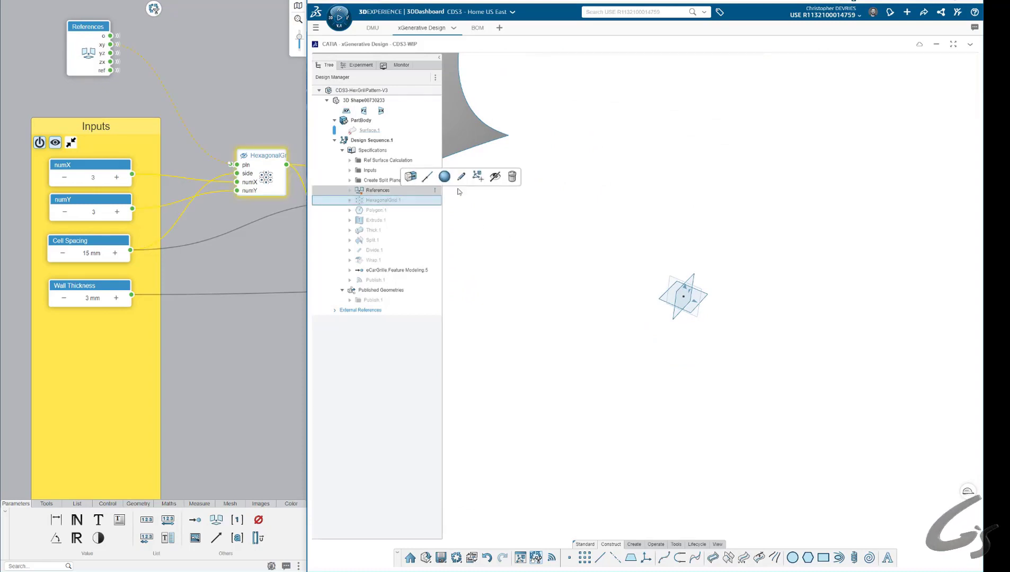
{"action": "left_click", "coordinate": [478, 176]}
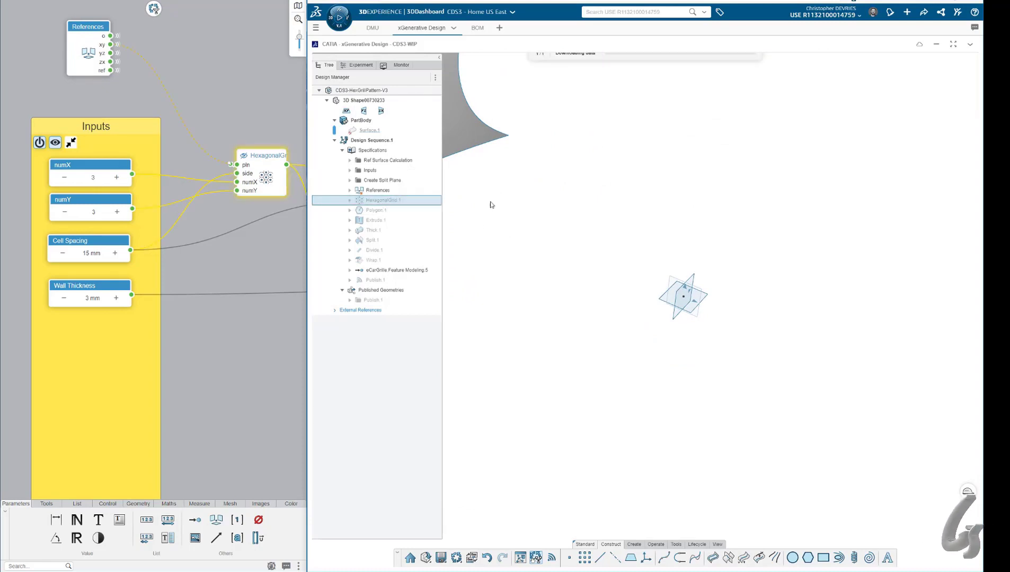
Open the HexagonalGrid.1 definition, review its plane, side and number inputs against the displayed points, and accept it
{"action": "double_click", "coordinate": [378, 202]}
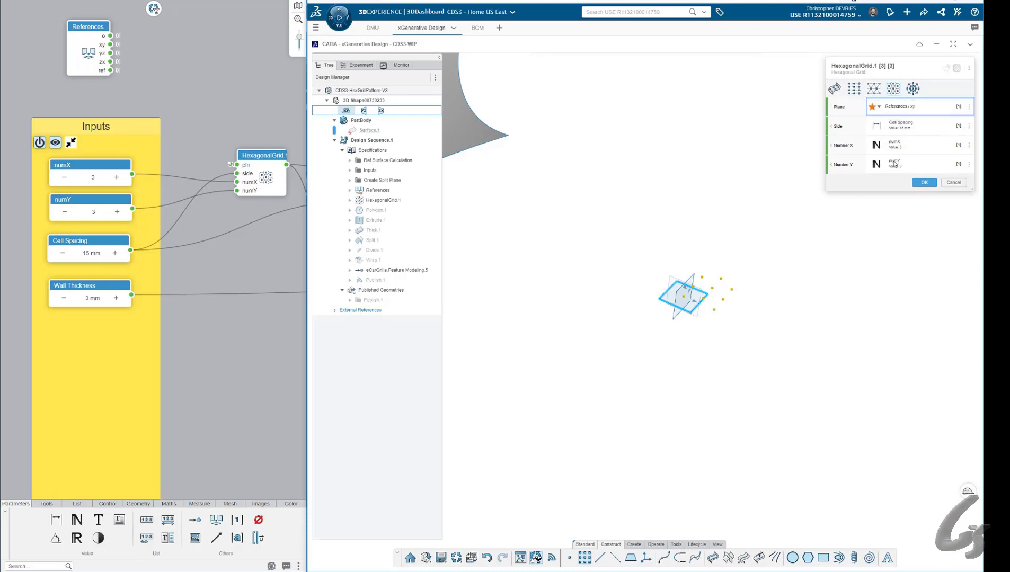
{"action": "middle_click_drag", "start_coordinate": [722, 259], "coordinate": [633, 228]}
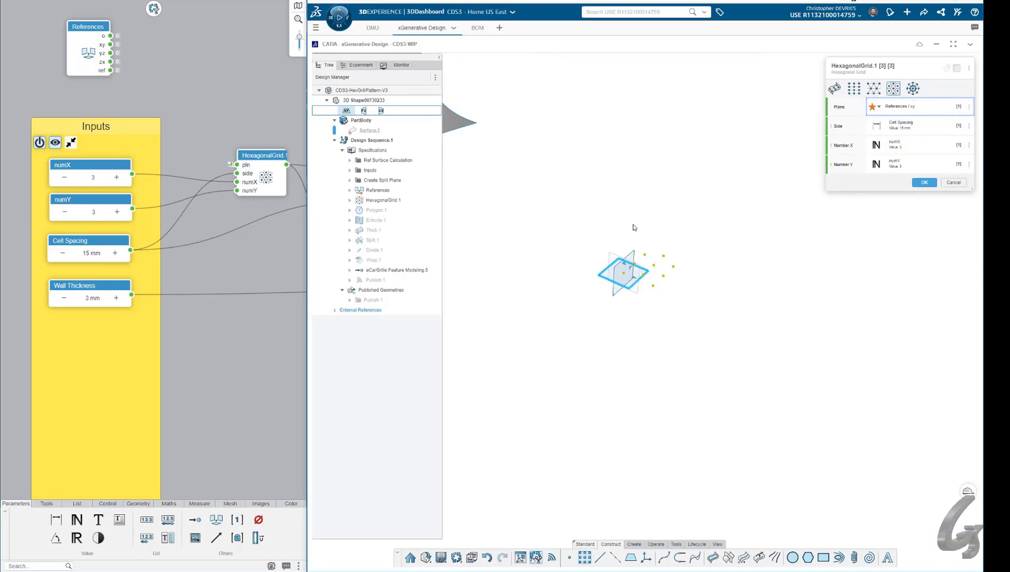
{"action": "middle_click", "coordinate": [627, 275]}
{"action": "middle_click_drag", "start_coordinate": [590, 367], "coordinate": [628, 208]}
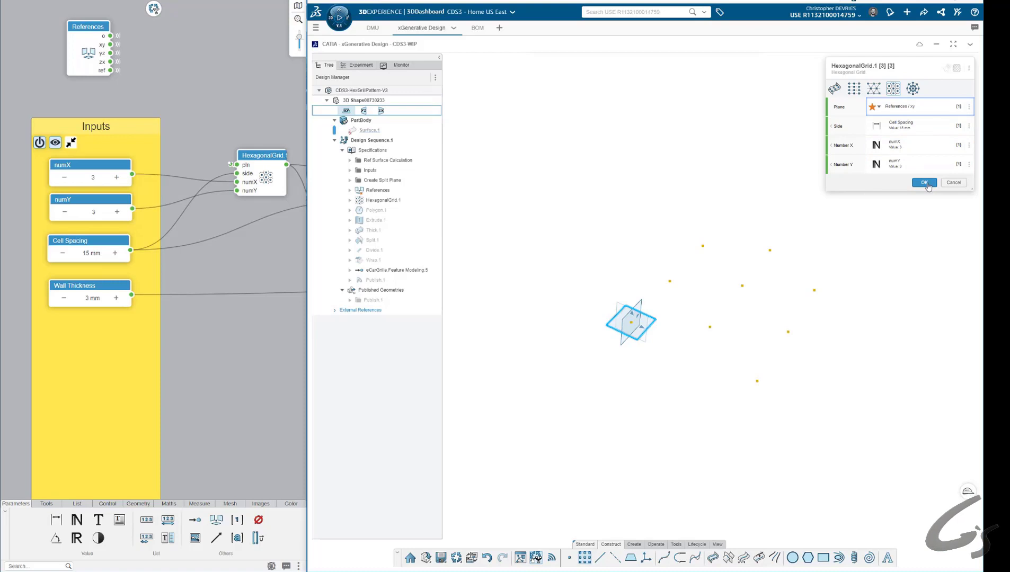
{"action": "middle_click_drag", "start_coordinate": [702, 241], "coordinate": [640, 277]}
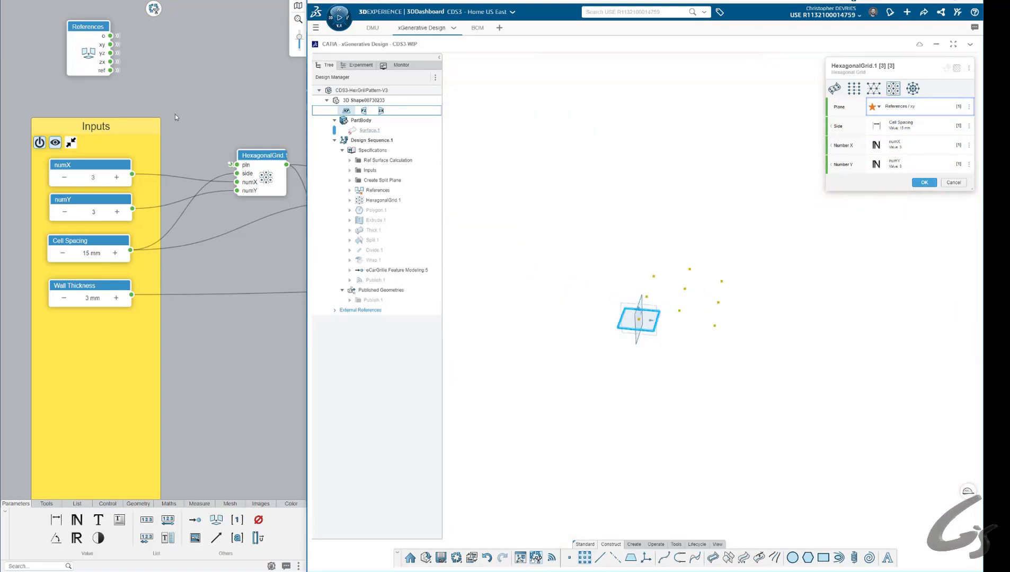
{"action": "left_click", "coordinate": [924, 182]}
Examine the numX, numY and Cell Spacing input nodes that feed the hexagonal grid
{"action": "left_click_drag", "start_coordinate": [268, 120], "coordinate": [250, 133]}
{"action": "left_click", "coordinate": [212, 101]}
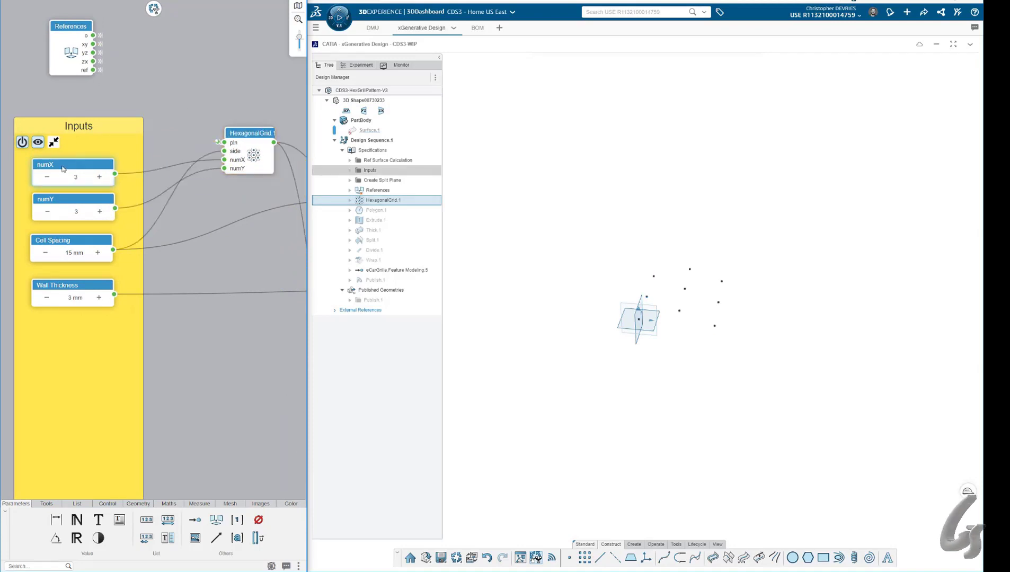
{"action": "mouse_move", "coordinate": [61, 164]}
{"action": "left_mouse_down"}
{"action": "mouse_move", "coordinate": [75, 159]}
{"action": "mouse_move", "coordinate": [61, 161]}
{"action": "left_mouse_up"}
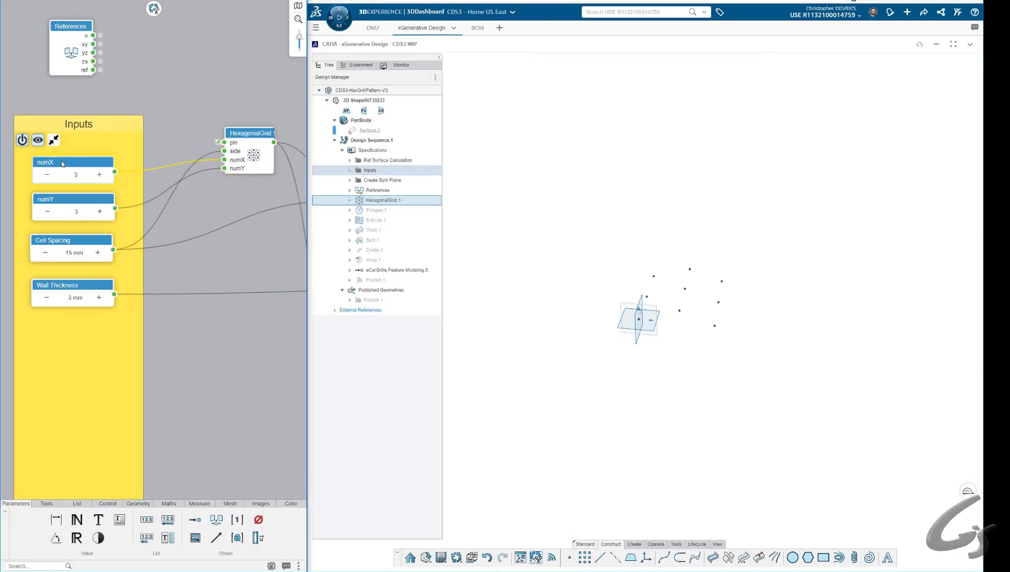
{"action": "mouse_move", "coordinate": [67, 203]}
{"action": "double_click", "coordinate": [71, 167]}
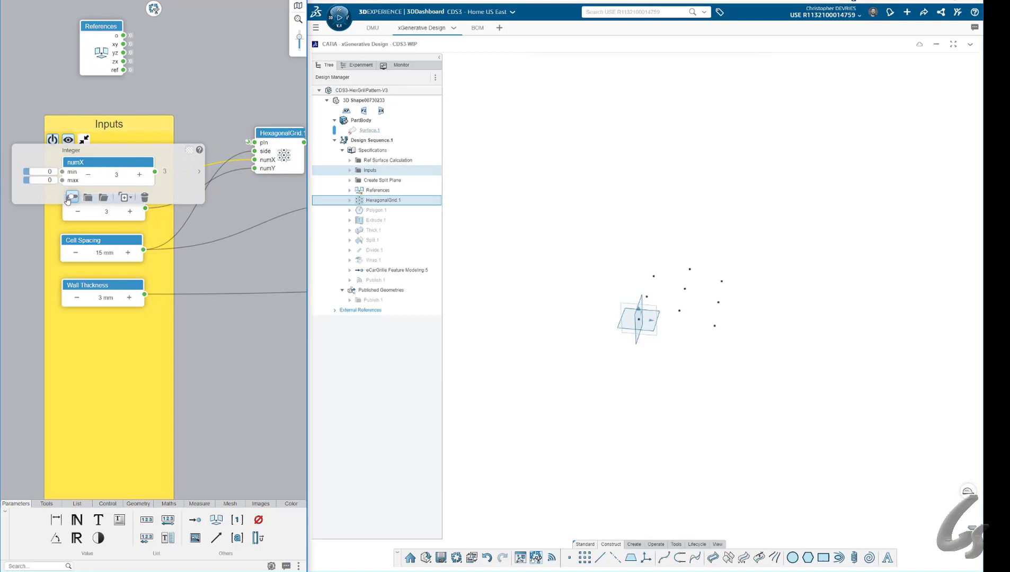
{"action": "left_click", "coordinate": [248, 263]}
{"action": "left_click_drag", "start_coordinate": [103, 245], "coordinate": [109, 240]}
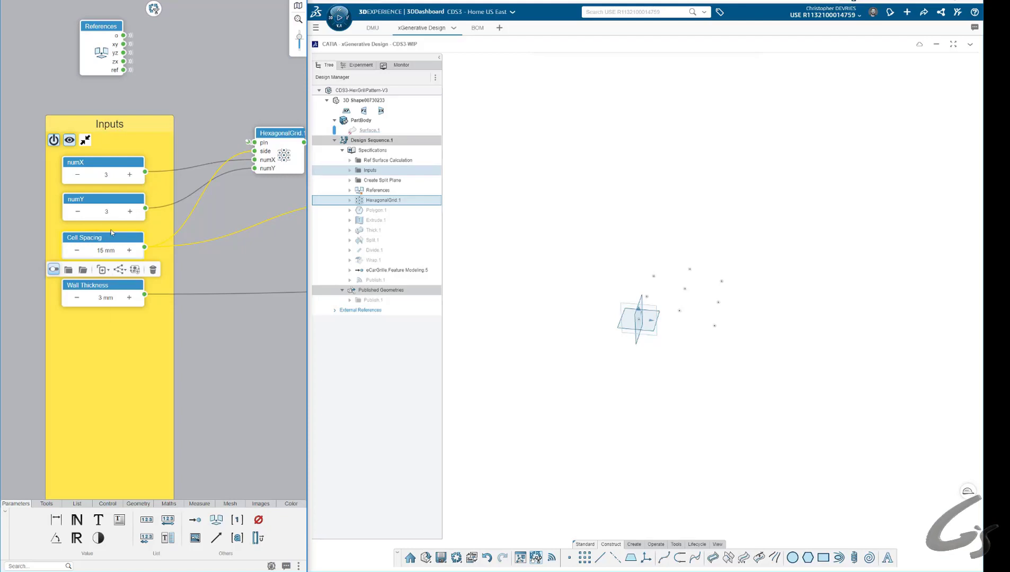
Set both the numX and numY inputs to 5 to enlarge the hexagonal point grid
{"action": "double_click", "coordinate": [107, 176]}
{"action": "type", "text": "5"}
{"action": "double_click", "coordinate": [111, 212]}
{"action": "type", "text": "5"}
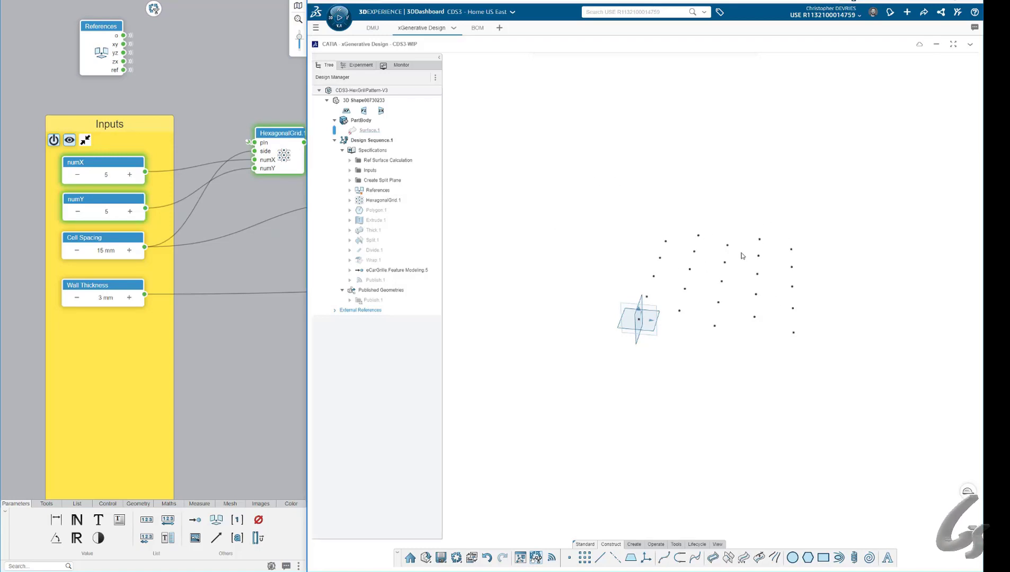
{"action": "middle_click_drag", "start_coordinate": [742, 252], "coordinate": [713, 273]}
{"action": "middle_click_drag", "start_coordinate": [634, 291], "coordinate": [587, 274]}
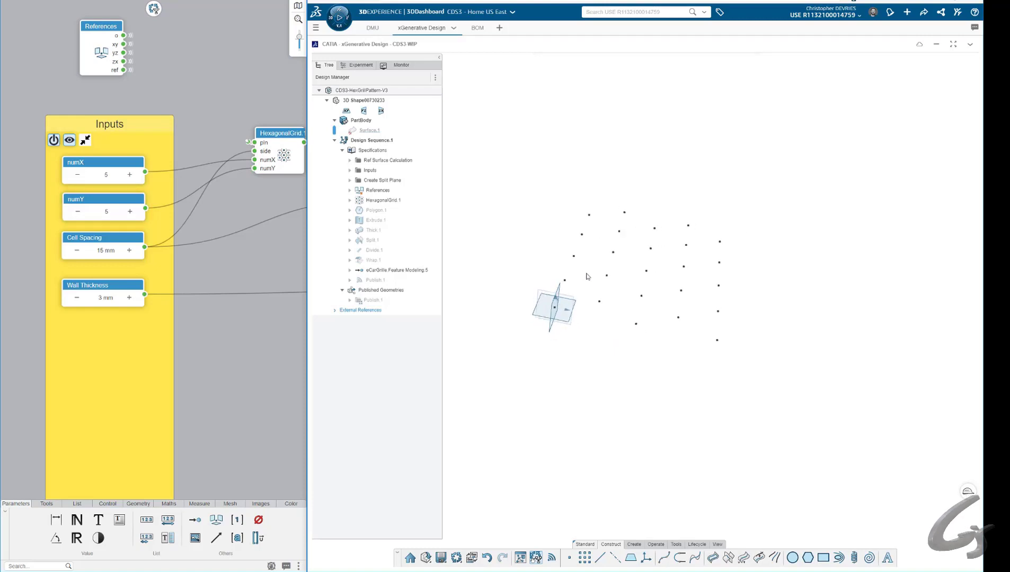
Show the Polygon.1 hexagons around the grid points in the 3D view
{"action": "middle_click_drag", "start_coordinate": [255, 120], "coordinate": [118, 127]}
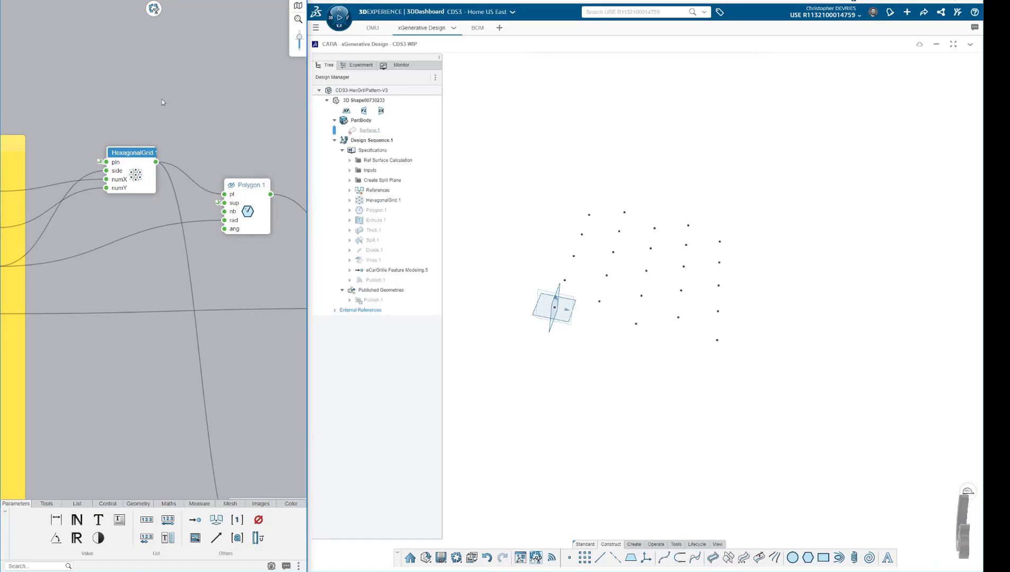
{"action": "left_click", "coordinate": [248, 190]}
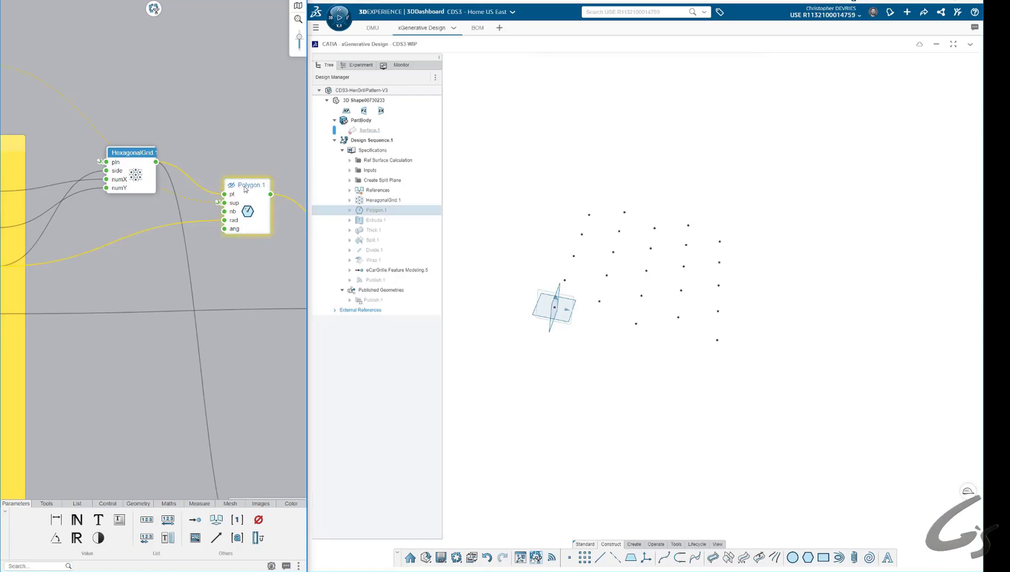
{"action": "left_click", "coordinate": [184, 255]}
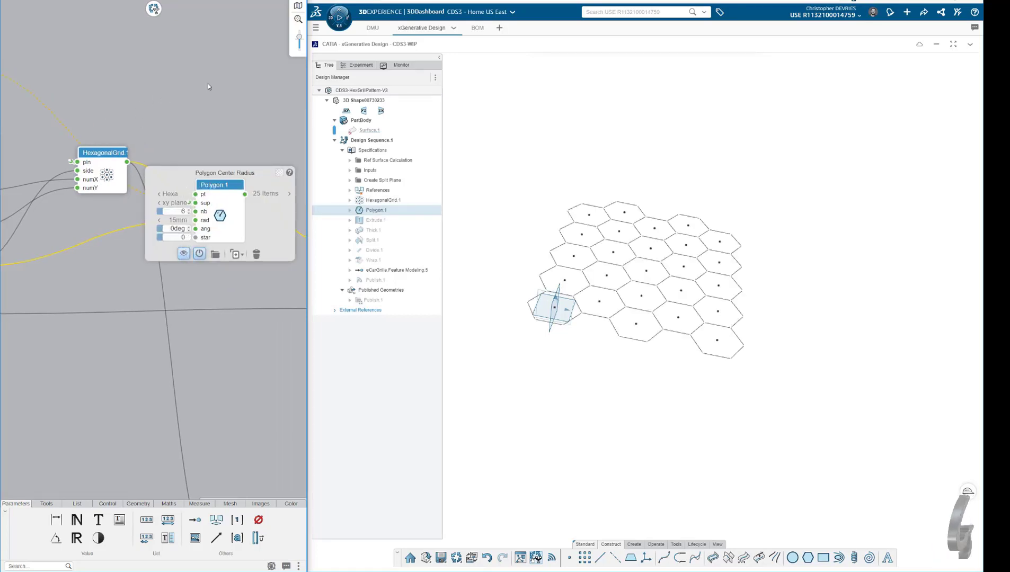
{"action": "middle_click_drag", "start_coordinate": [704, 314], "coordinate": [674, 302]}
{"action": "scroll", "coordinate": [676, 306], "scroll_direction": "up", "scroll_amount": 1}
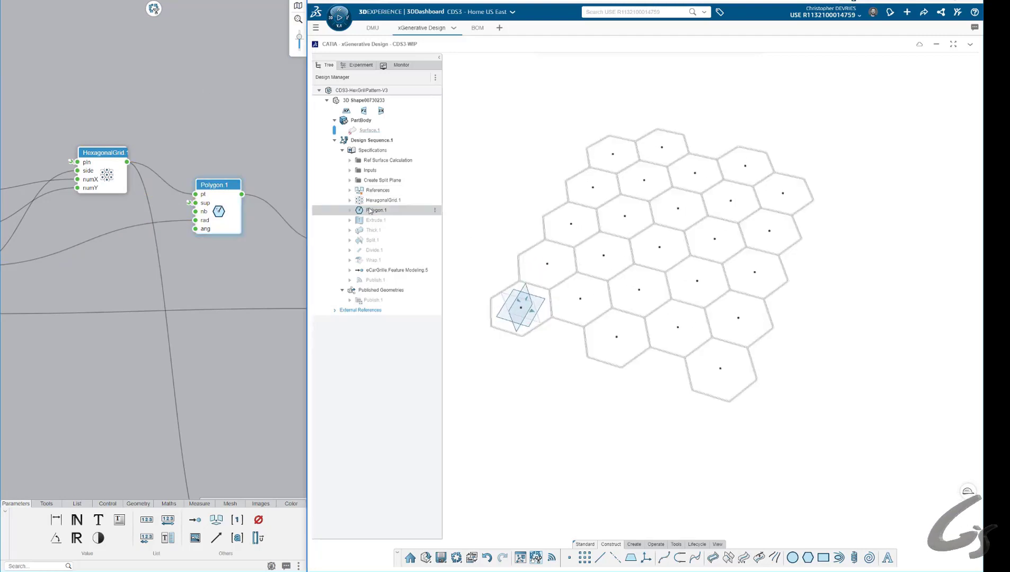
Try five sides for Polygon.1, set the side count back to 6 and accept the definition
{"action": "double_click", "coordinate": [373, 211]}
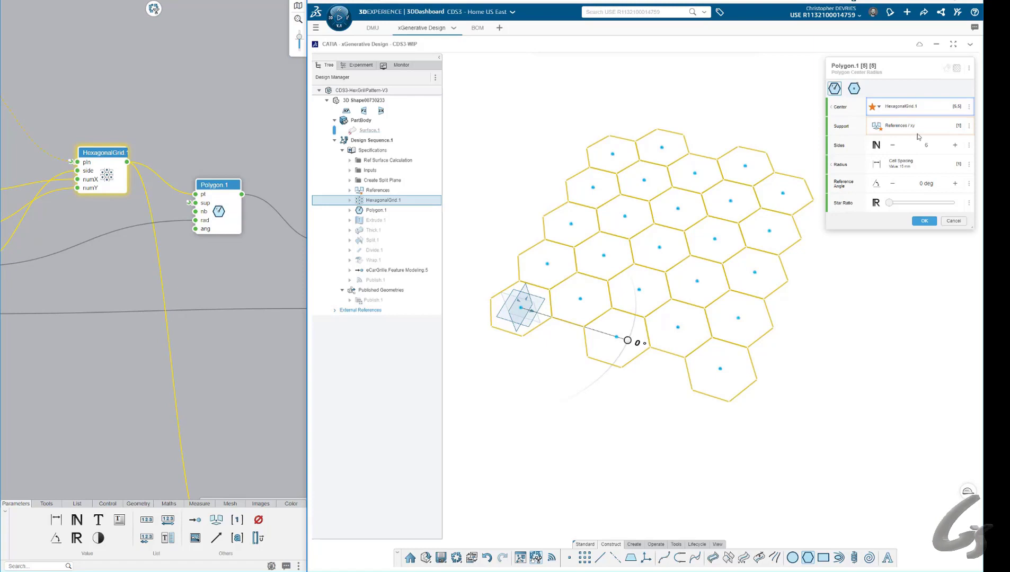
{"action": "left_click", "coordinate": [893, 146]}
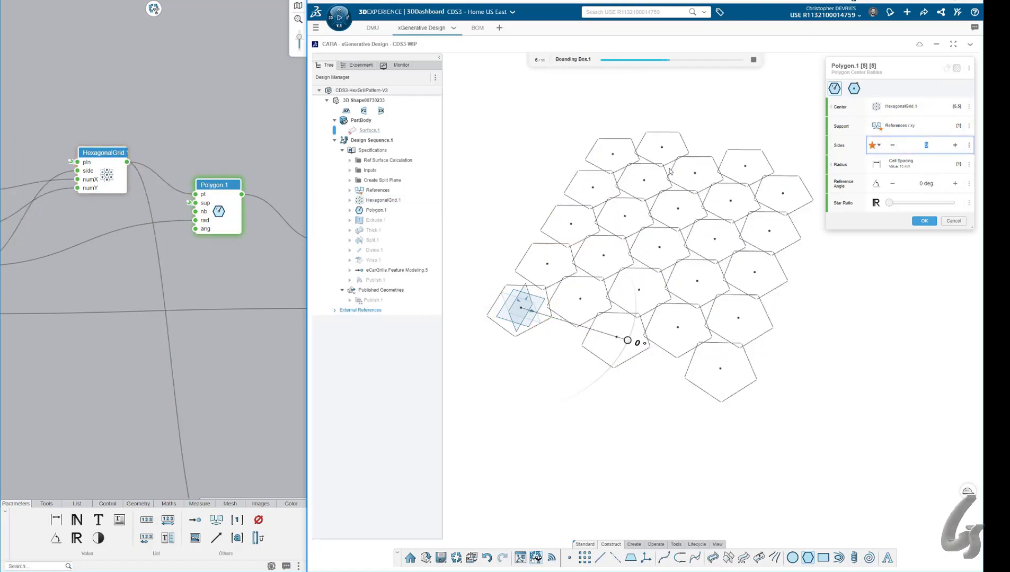
{"action": "left_click", "coordinate": [954, 145]}
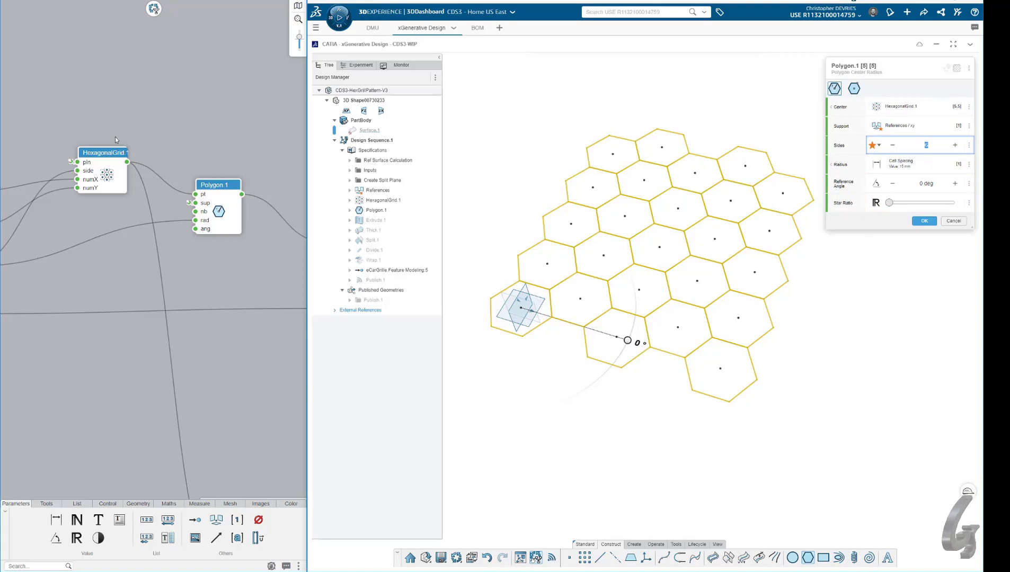
{"action": "left_click", "coordinate": [920, 223]}
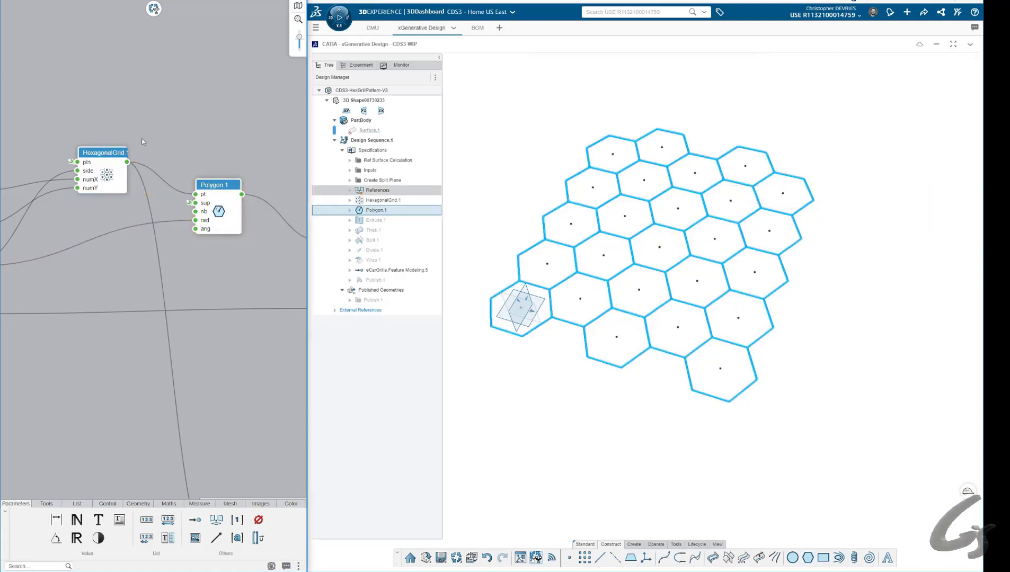
{"action": "left_click_drag", "start_coordinate": [105, 152], "coordinate": [97, 152]}
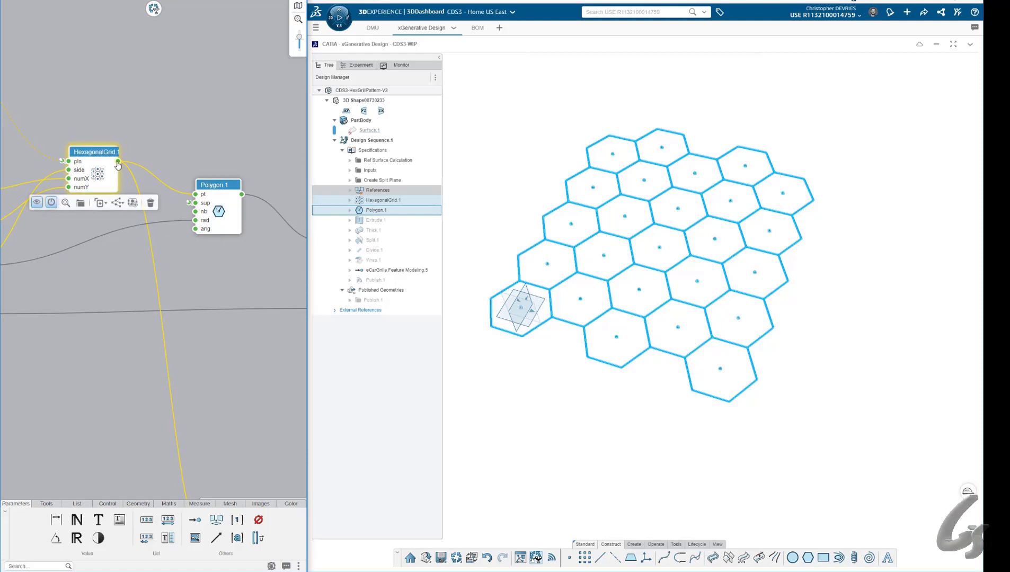
Inspect the grid points that HexagonalGrid.1 feeds into Polygon.1 and the list of polygons the node outputs
{"action": "mouse_move", "coordinate": [118, 162]}
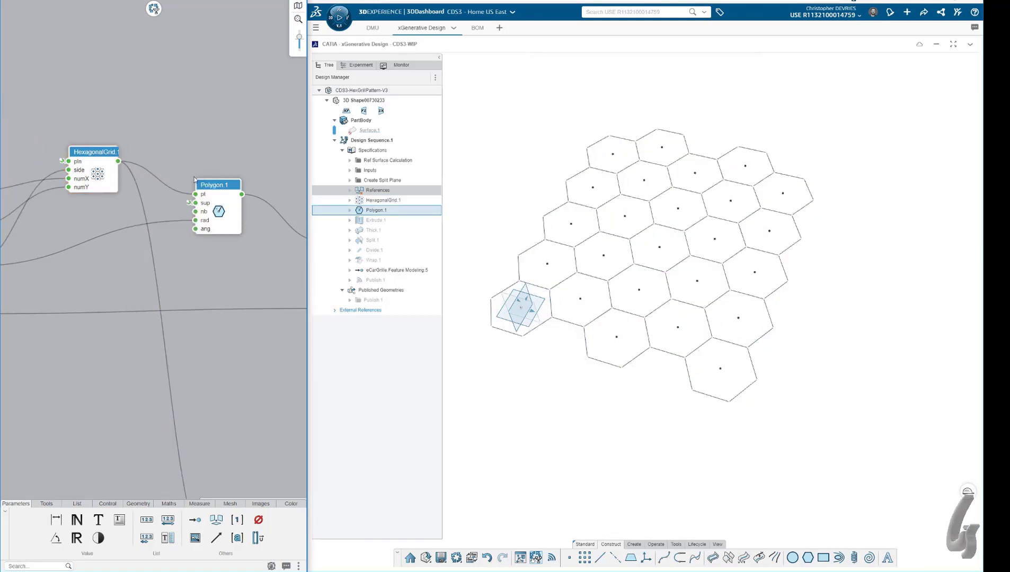
{"action": "mouse_move", "coordinate": [217, 188]}
{"action": "left_mouse_down"}
{"action": "mouse_move", "coordinate": [205, 177]}
{"action": "mouse_move", "coordinate": [214, 172]}
{"action": "left_mouse_up"}
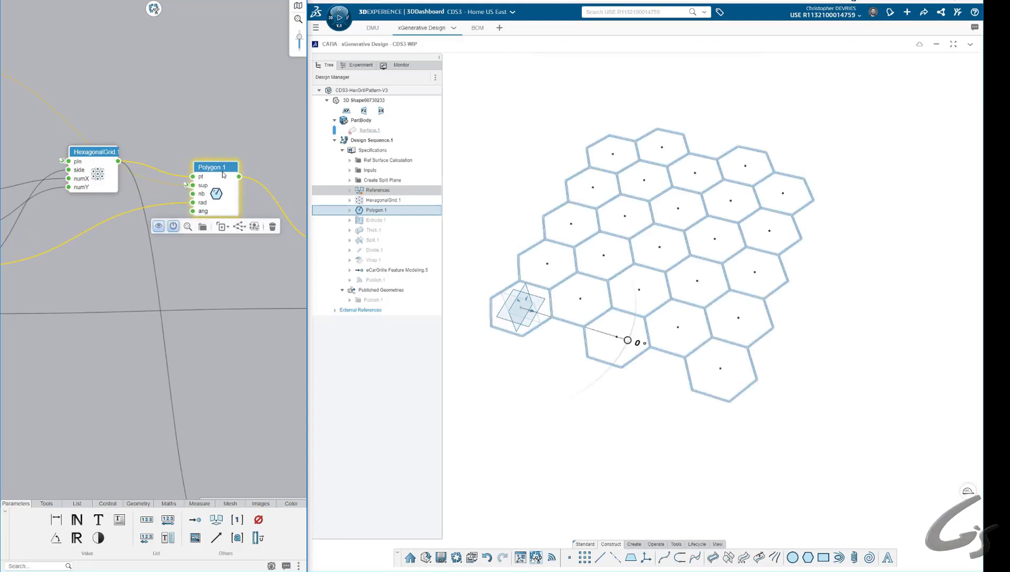
{"action": "left_click", "coordinate": [194, 180]}
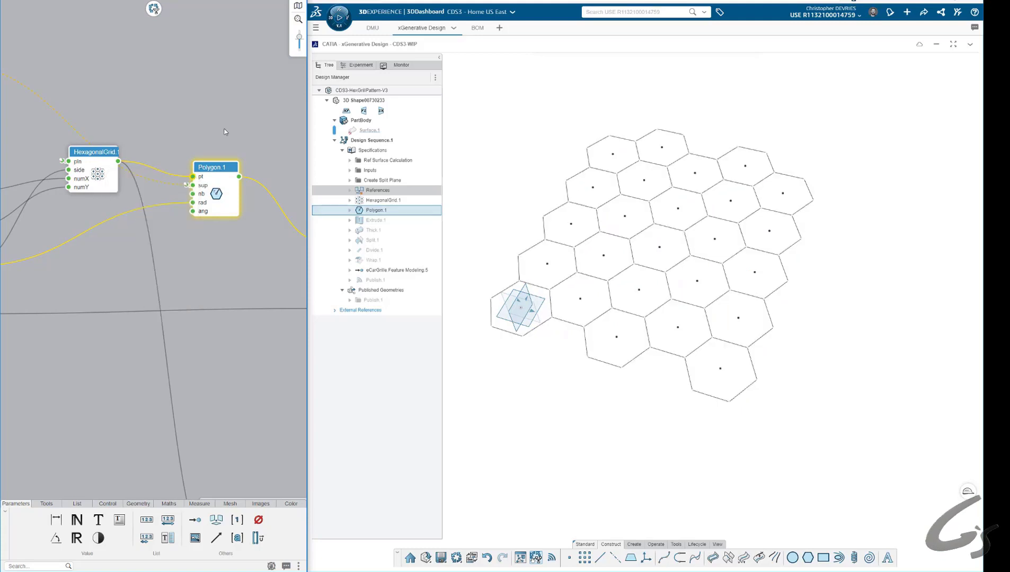
{"action": "mouse_move", "coordinate": [239, 178]}
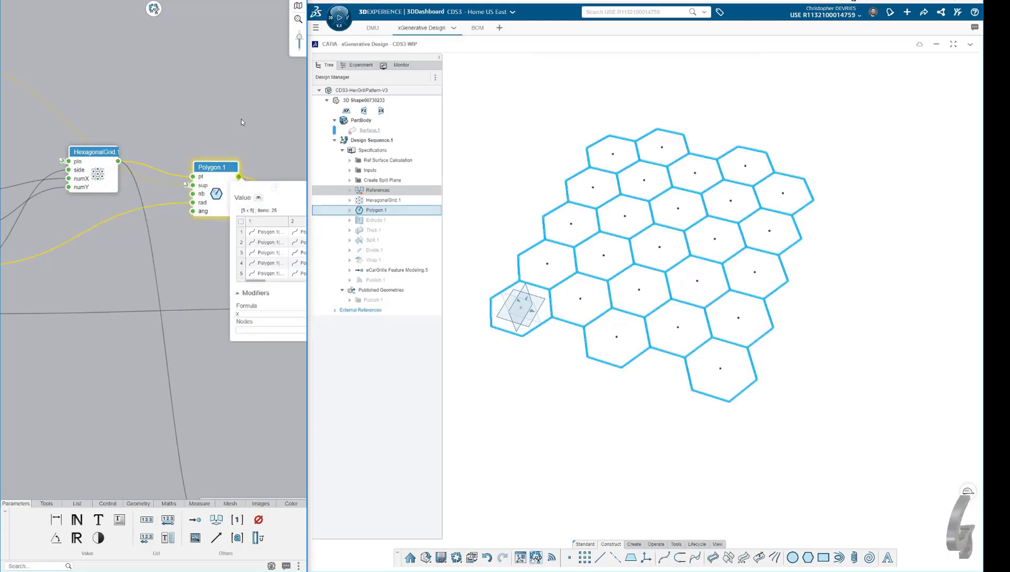
Show the Extrude.1 surfaces of the hexagonal cells in the 3D view
{"action": "middle_click_drag", "start_coordinate": [752, 235], "coordinate": [518, 255]}
{"action": "middle_click_drag", "start_coordinate": [191, 114], "coordinate": [111, 85]}
{"action": "middle_click_drag", "start_coordinate": [192, 119], "coordinate": [104, 112]}
{"action": "mouse_move", "coordinate": [176, 199]}
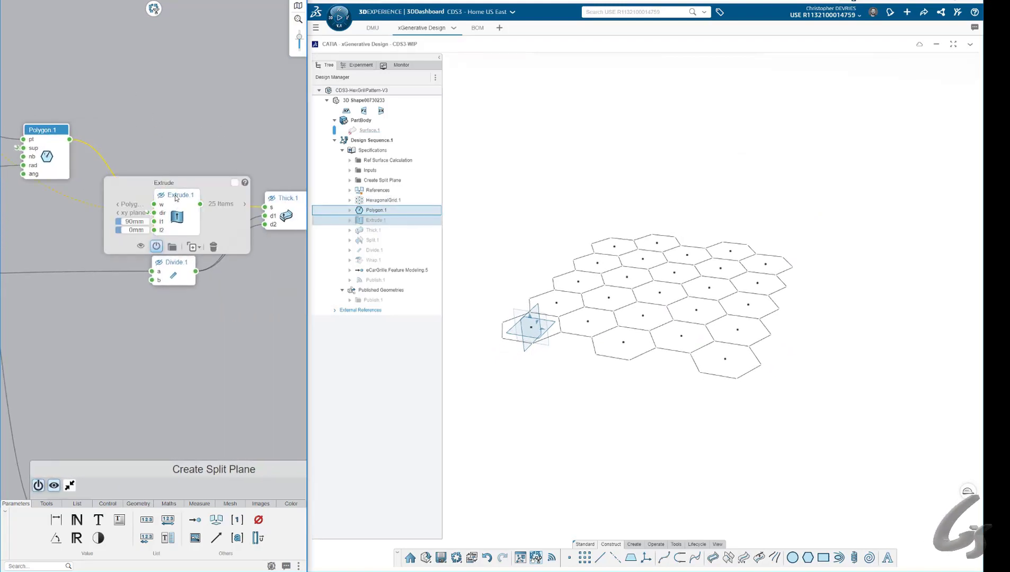
{"action": "left_click", "coordinate": [140, 247]}
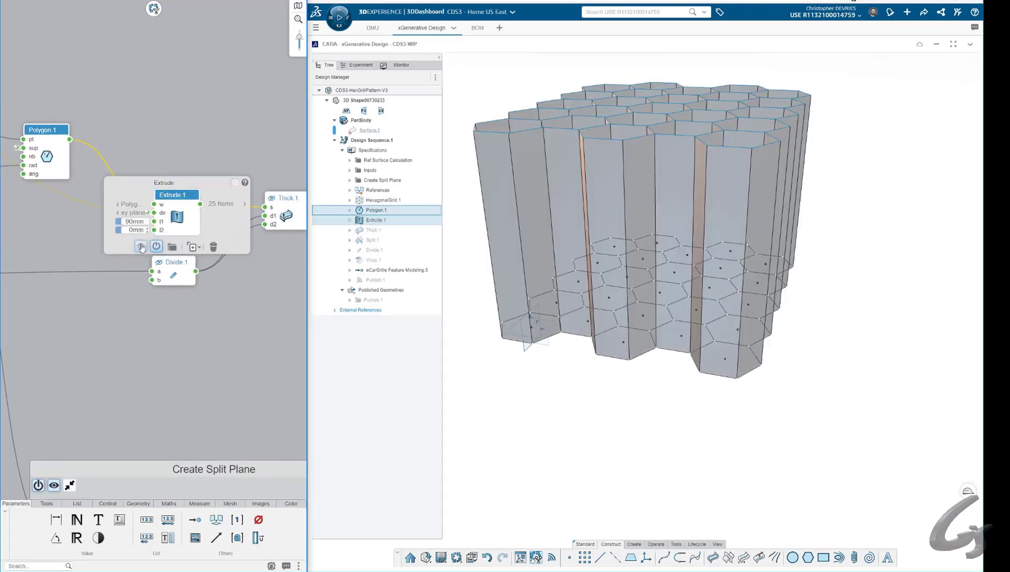
{"action": "middle_click_drag", "start_coordinate": [572, 244], "coordinate": [555, 212]}
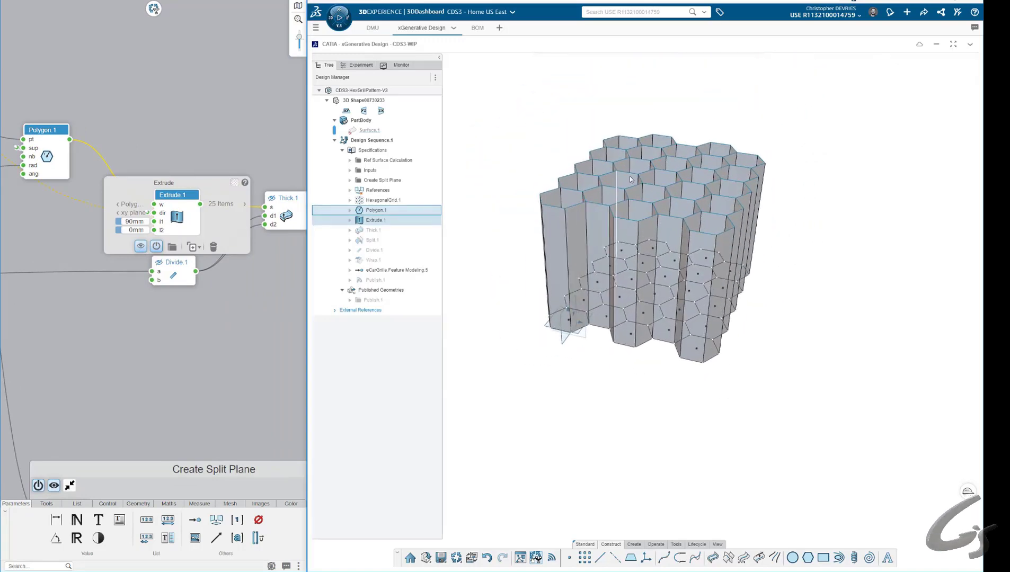
{"action": "left_click", "coordinate": [202, 126]}
Set both the numX and numY inputs to 3 to reduce the hexagonal grid
{"action": "middle_click_drag", "start_coordinate": [142, 117], "coordinate": [290, 132]}
{"action": "middle_click_drag", "start_coordinate": [38, 98], "coordinate": [203, 96]}
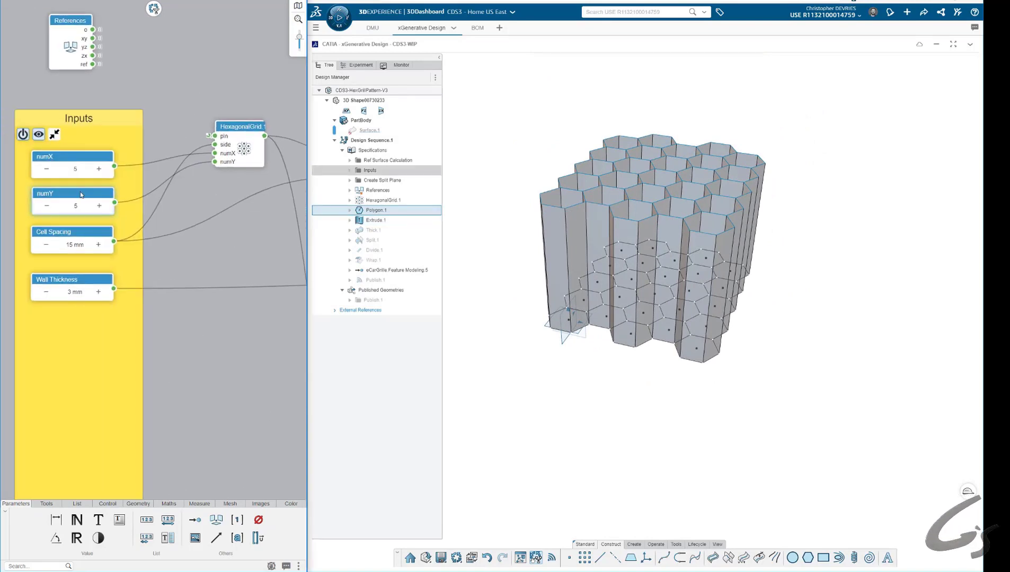
{"action": "double_click", "coordinate": [75, 169]}
{"action": "type", "text": "3"}
{"action": "double_click", "coordinate": [76, 206]}
{"action": "type", "text": "3"}
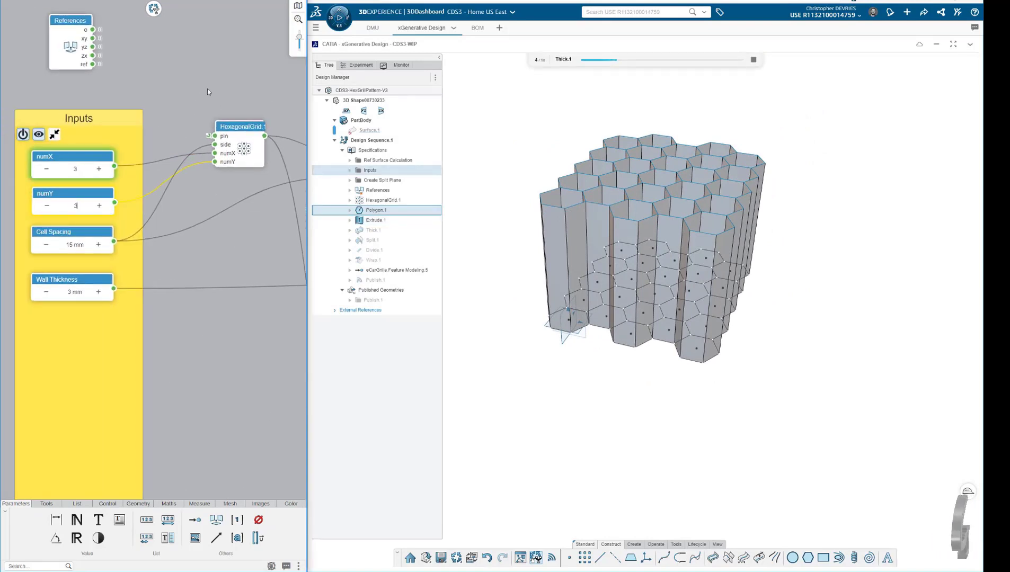
{"action": "left_click", "coordinate": [206, 93]}
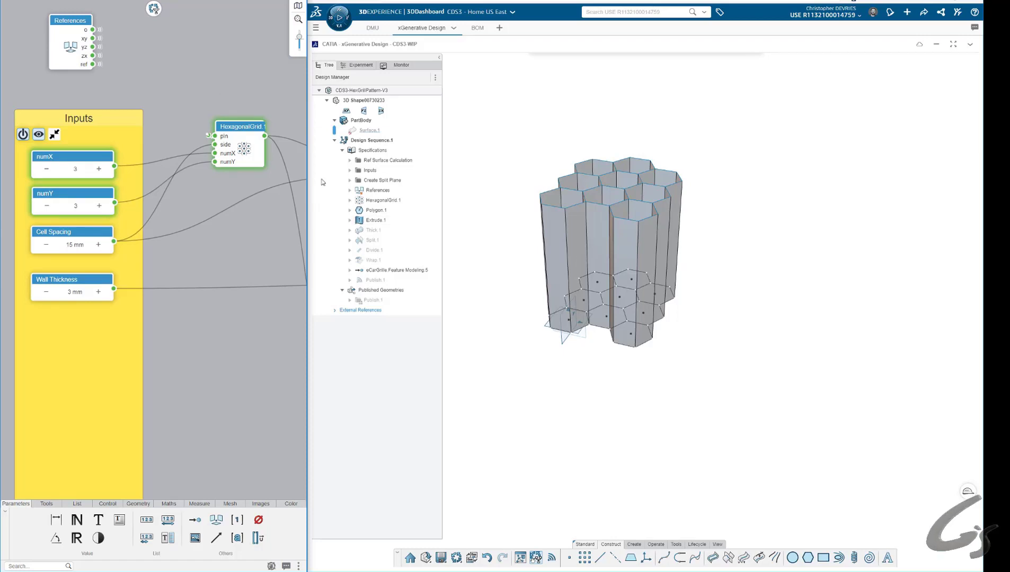
Try 9 for both numX and numY, and set both inputs back to 3
{"action": "double_click", "coordinate": [76, 205]}
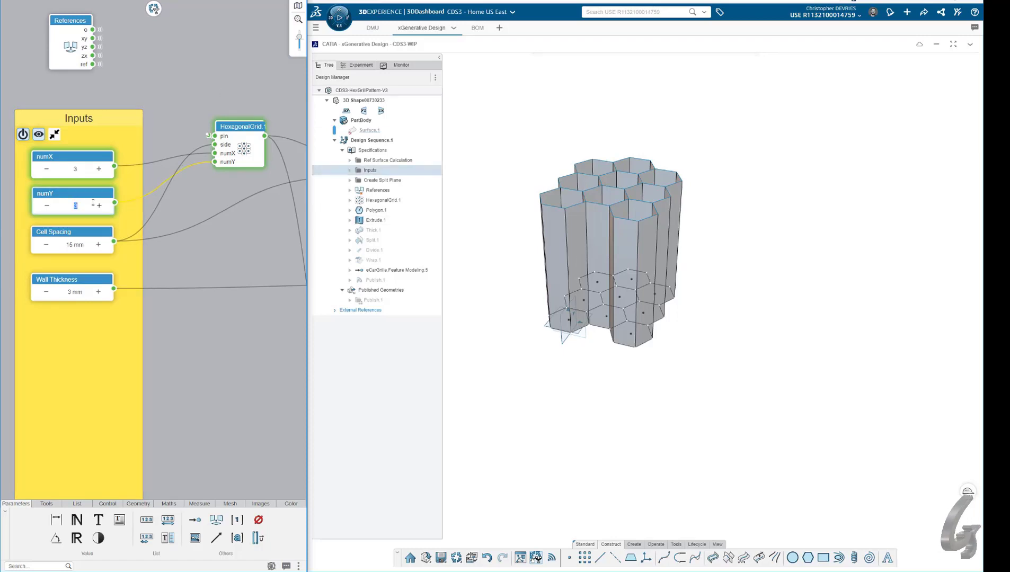
{"action": "type", "text": "9"}
{"action": "double_click", "coordinate": [75, 169]}
{"action": "type", "text": "9"}
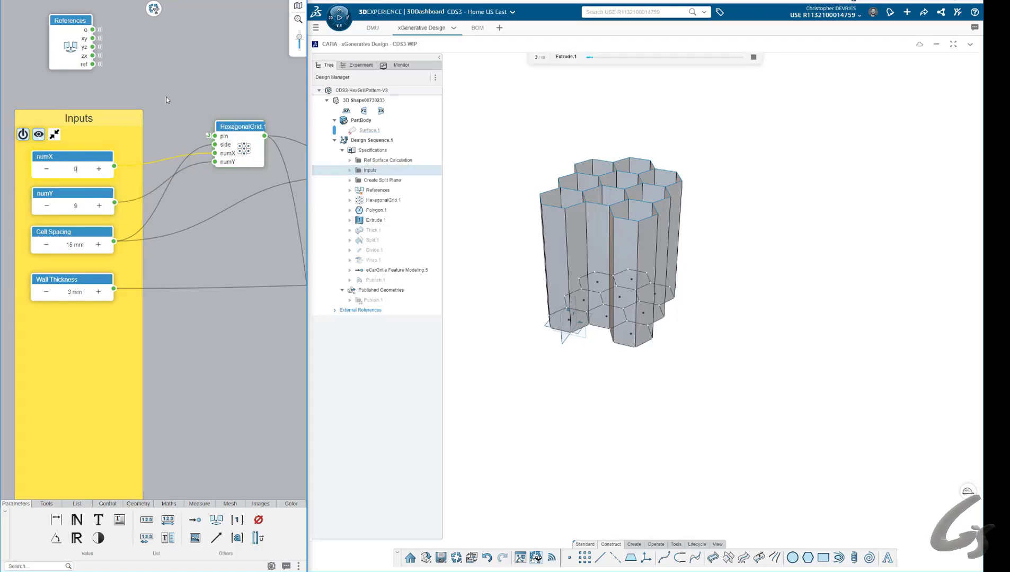
{"action": "left_click", "coordinate": [200, 101]}
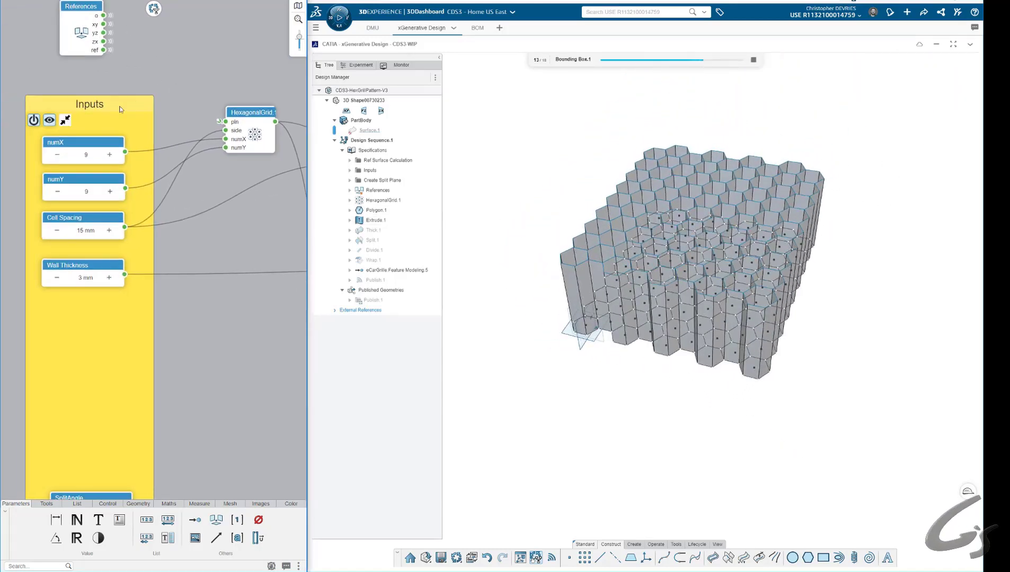
{"action": "left_click", "coordinate": [84, 190]}
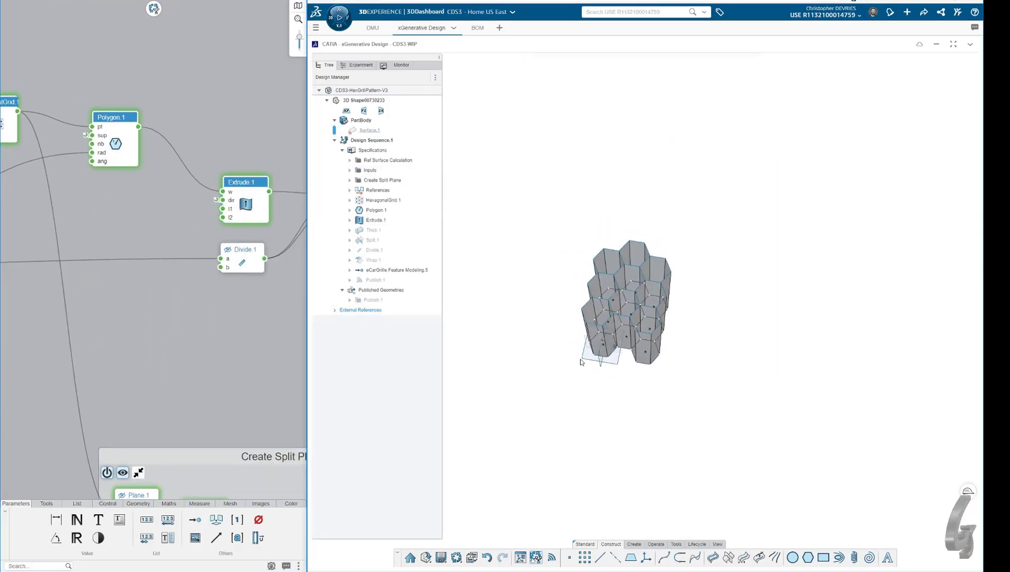
Show the Thick.1 cell walls in the 3D view and inspect the Divide.1 node that feeds their thickness
{"action": "scroll", "coordinate": [570, 270], "scroll_direction": "up", "scroll_amount": 4}
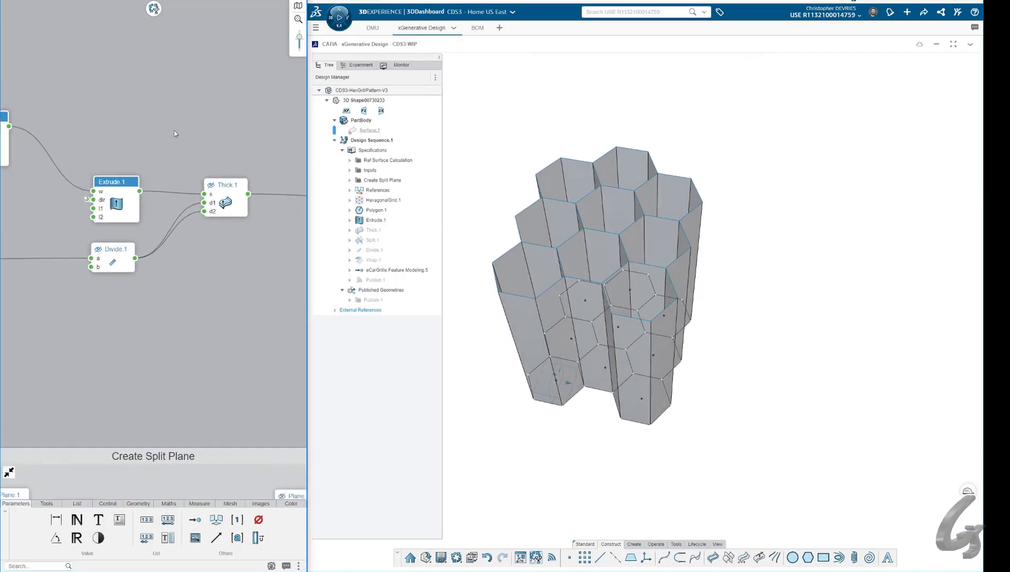
{"action": "left_click", "coordinate": [213, 183]}
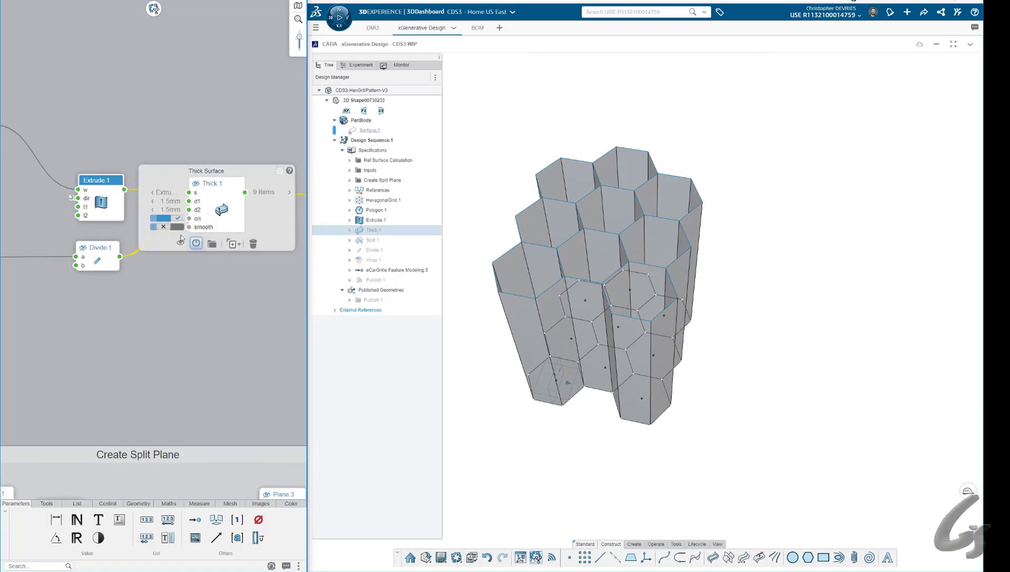
{"action": "left_click", "coordinate": [197, 155]}
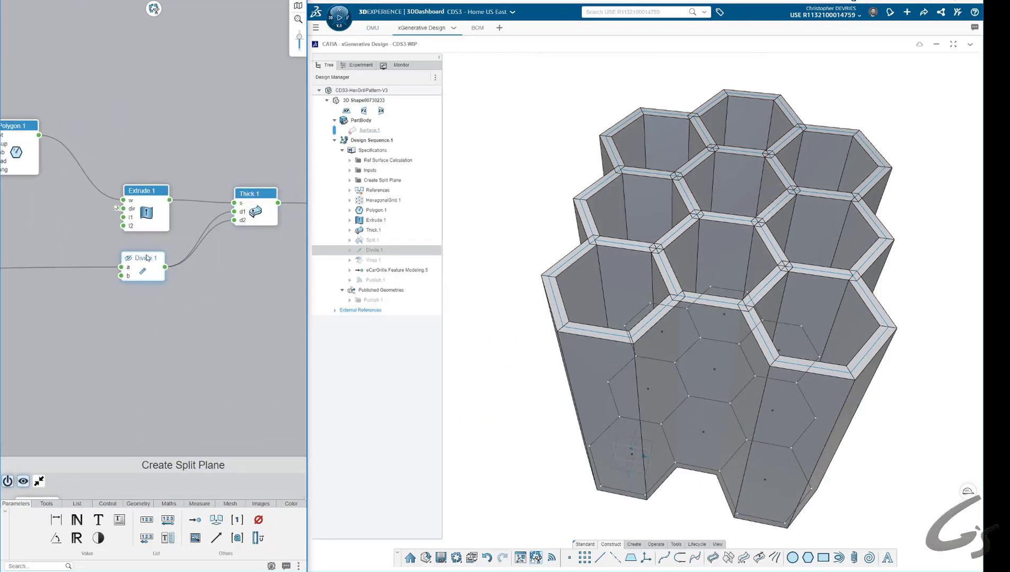
{"action": "mouse_move", "coordinate": [147, 258]}
{"action": "left_mouse_down"}
{"action": "mouse_move", "coordinate": [167, 260]}
{"action": "mouse_move", "coordinate": [151, 257]}
{"action": "left_mouse_up"}
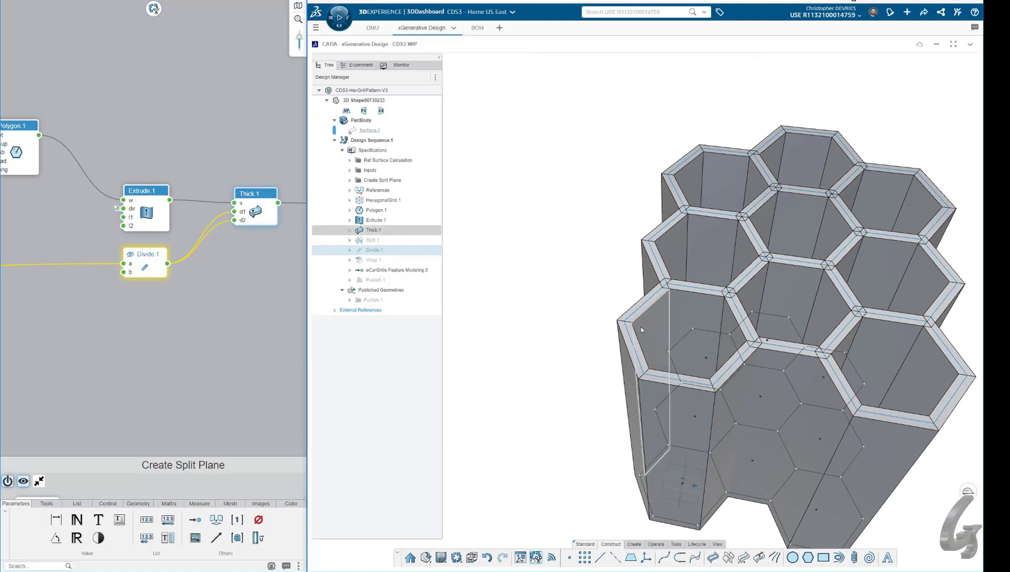
{"action": "scroll", "coordinate": [640, 326], "scroll_direction": "up", "scroll_amount": 5}
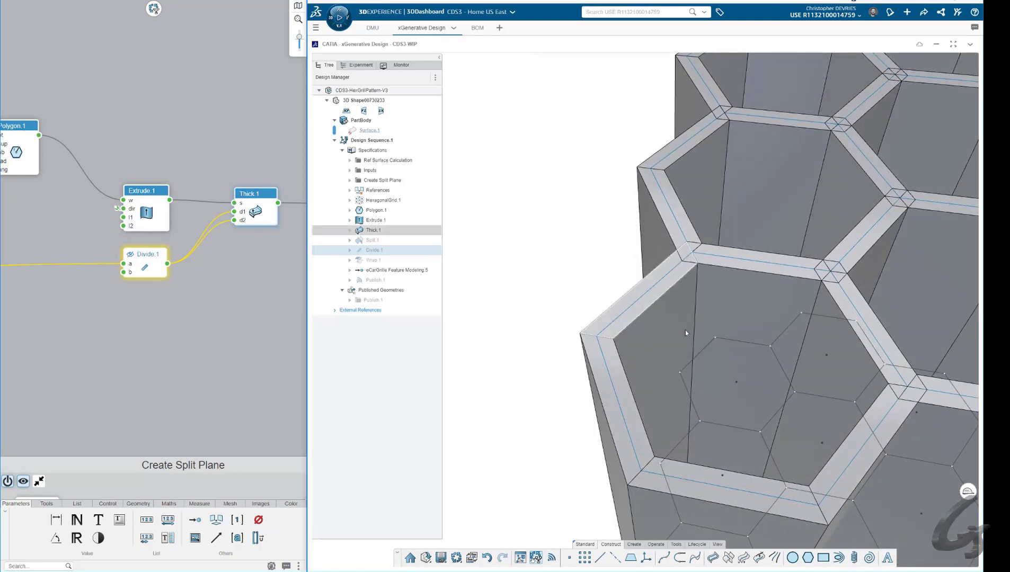
Set the Wall Thickness input to 5 mm
{"action": "middle_click_drag", "start_coordinate": [139, 306], "coordinate": [305, 297]}
{"action": "middle_click_drag", "start_coordinate": [91, 284], "coordinate": [318, 261]}
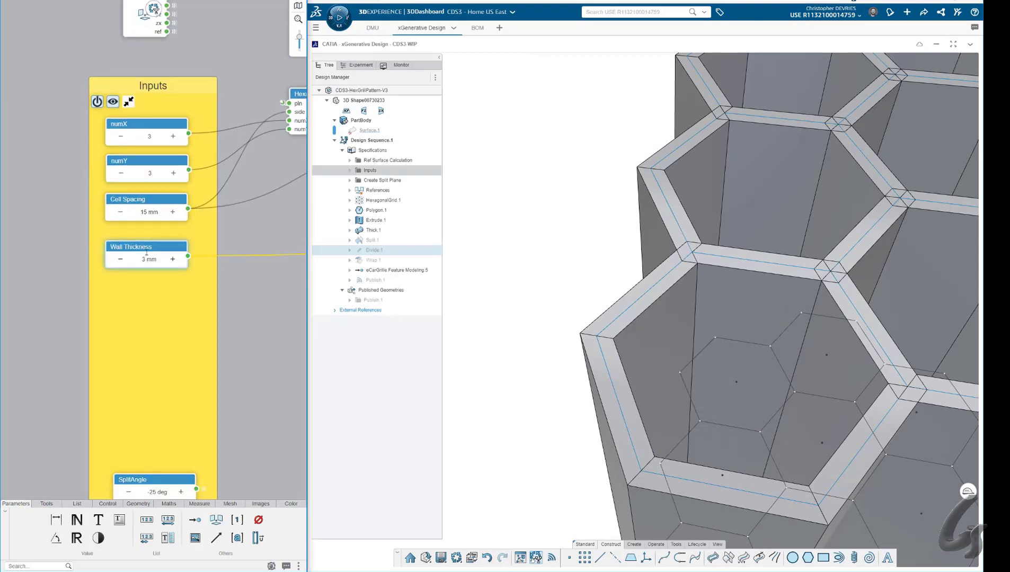
{"action": "middle_click_drag", "start_coordinate": [242, 292], "coordinate": [207, 289]}
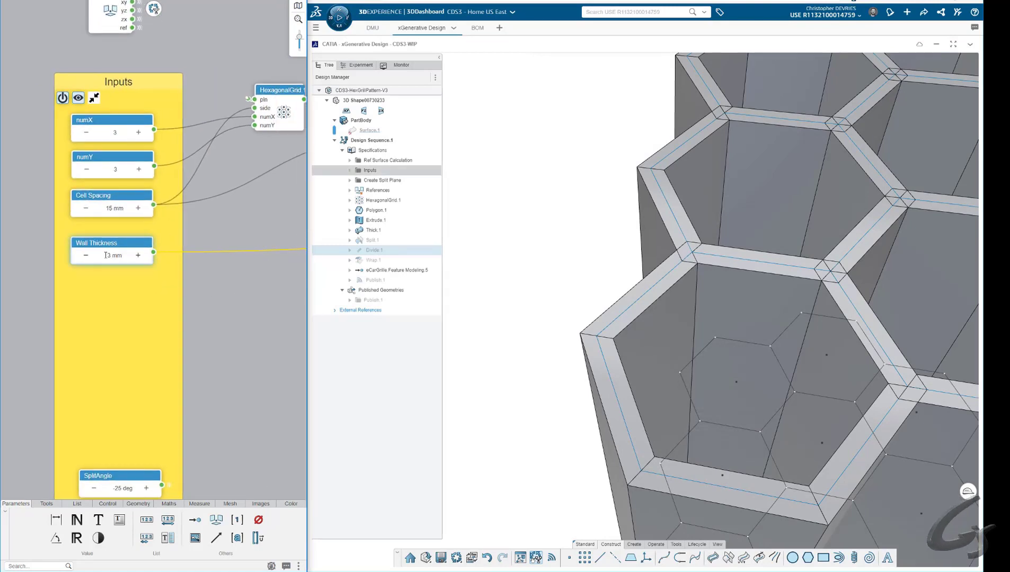
{"action": "left_click", "coordinate": [110, 256]}
{"action": "type", "text": "5"}
{"action": "key", "text": "Return"}
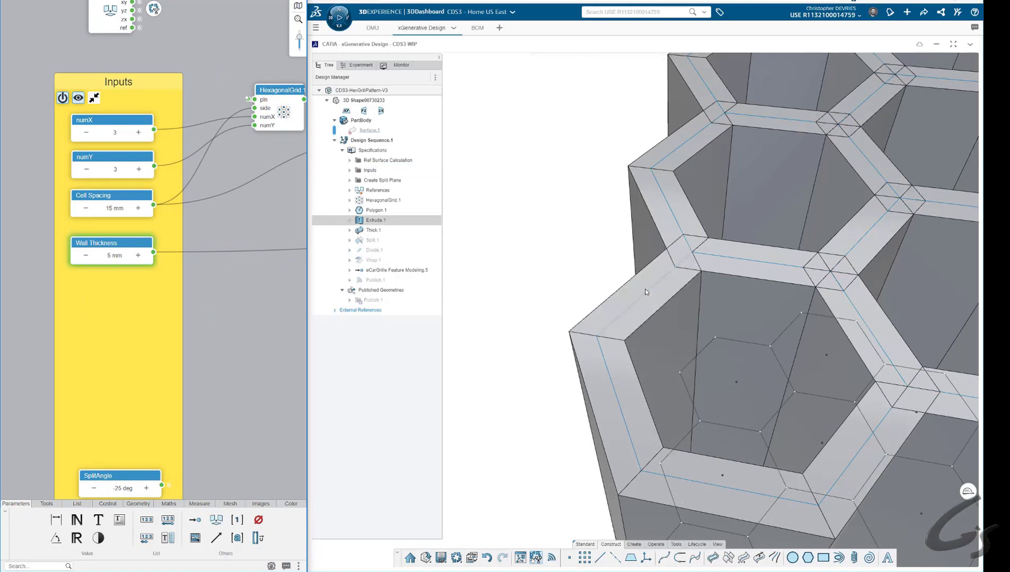
Hide the Polygon.1 outlines and the Extrude.1 surfaces in the 3D view
{"action": "scroll", "coordinate": [223, 299], "scroll_direction": "down", "scroll_amount": 5}
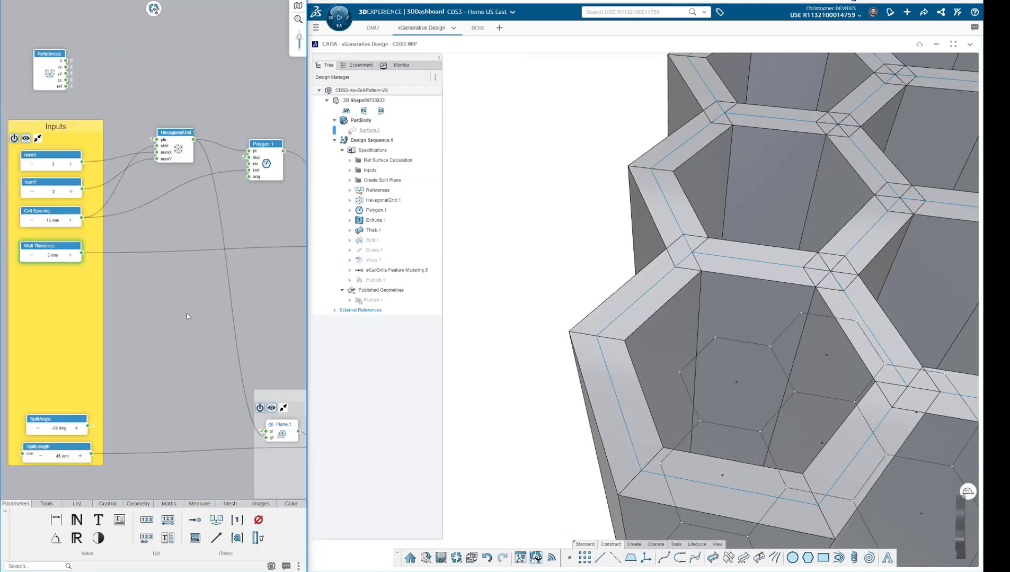
{"action": "scroll", "coordinate": [721, 409], "scroll_direction": "down", "scroll_amount": 3}
{"action": "middle_click_drag", "start_coordinate": [721, 406], "coordinate": [560, 266]}
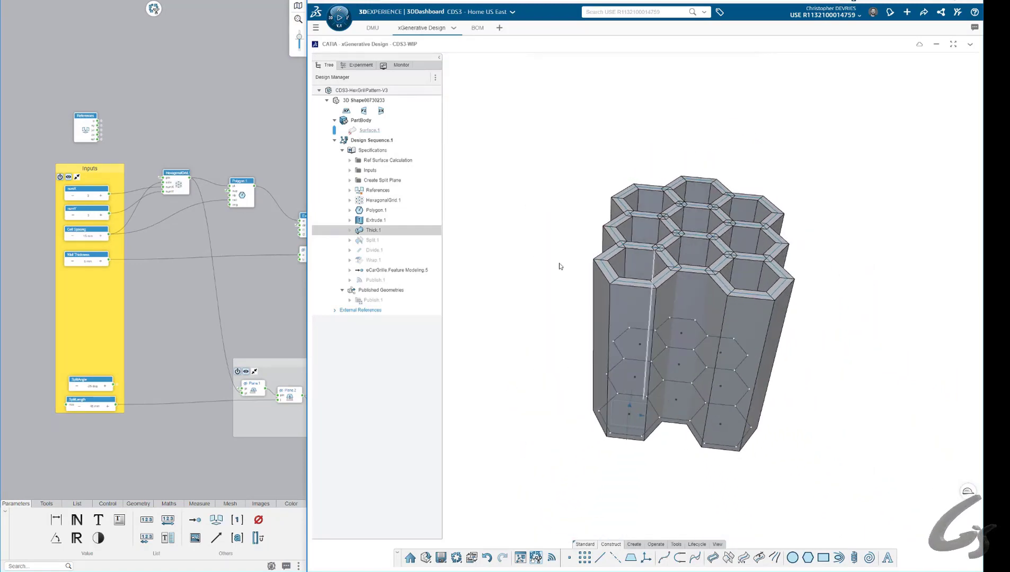
{"action": "middle_click_drag", "start_coordinate": [197, 135], "coordinate": [107, 140]}
{"action": "scroll", "coordinate": [115, 136], "scroll_direction": "up", "scroll_amount": 2}
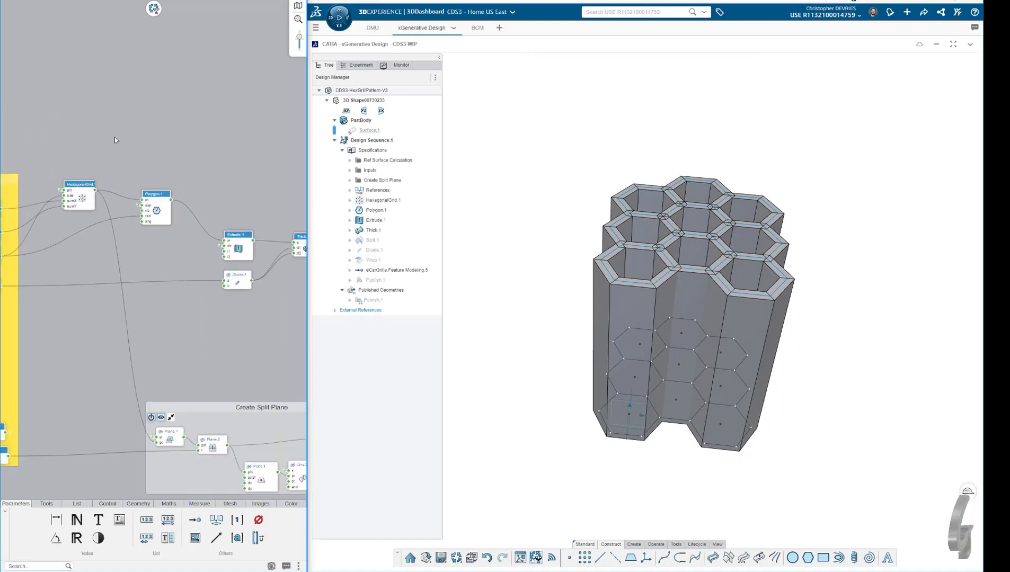
{"action": "left_click", "coordinate": [156, 192]}
{"action": "left_click", "coordinate": [129, 240]}
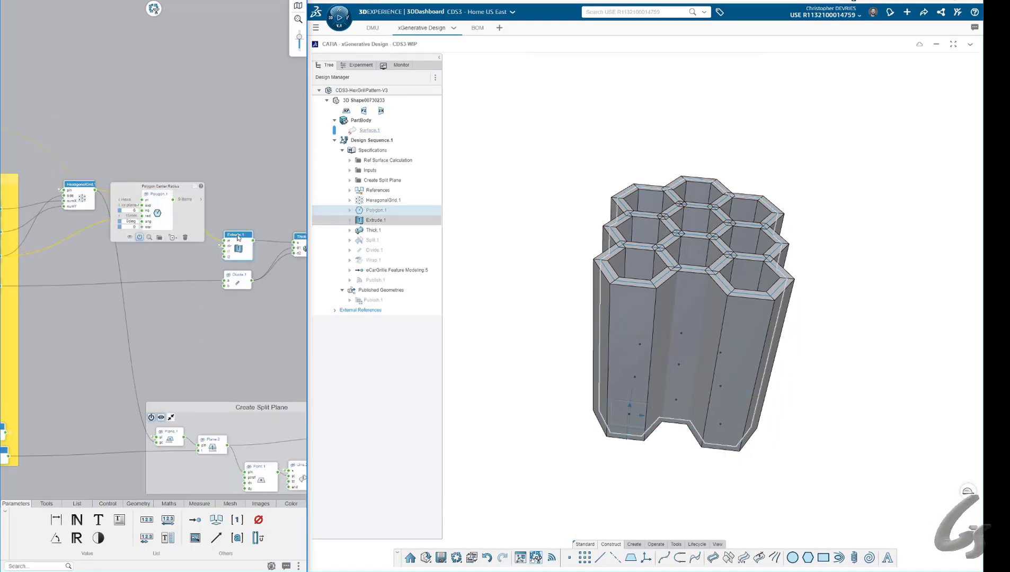
{"action": "left_click", "coordinate": [229, 241]}
{"action": "left_click", "coordinate": [212, 269]}
{"action": "left_click", "coordinate": [272, 198]}
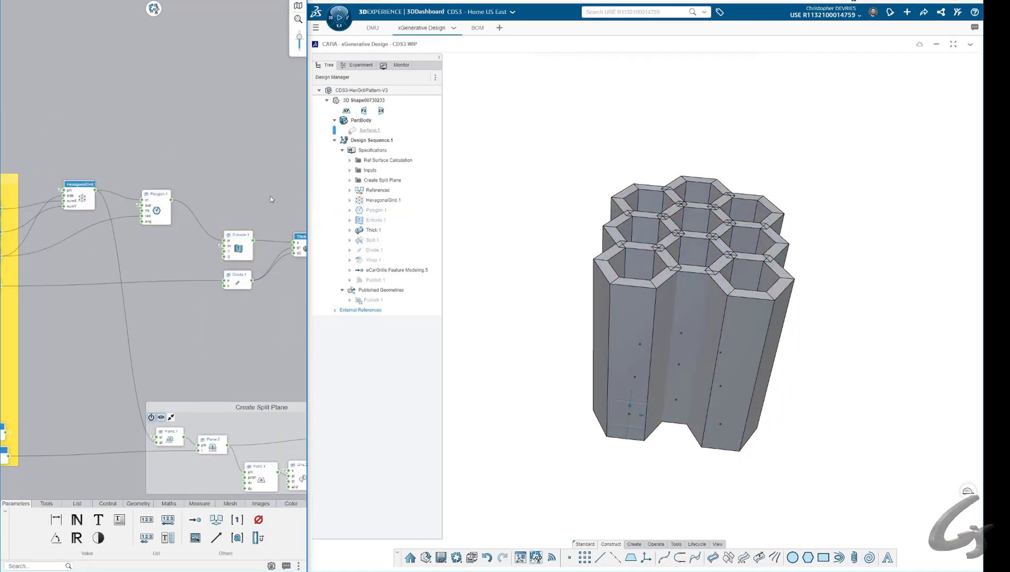
Hide the Thick.1 cell walls and highlight the HexagonalGrid.1 points in the 3D view
{"action": "middle_click_drag", "start_coordinate": [273, 198], "coordinate": [191, 195]}
{"action": "left_click", "coordinate": [223, 234]}
{"action": "left_click", "coordinate": [201, 270]}
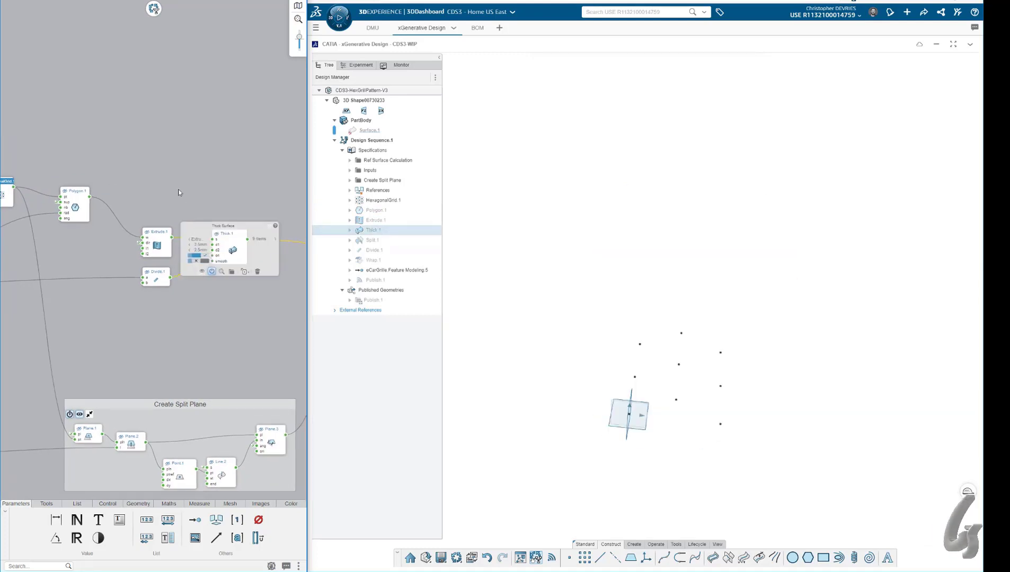
{"action": "middle_click_drag", "start_coordinate": [158, 157], "coordinate": [230, 158]}
{"action": "left_click", "coordinate": [81, 183]}
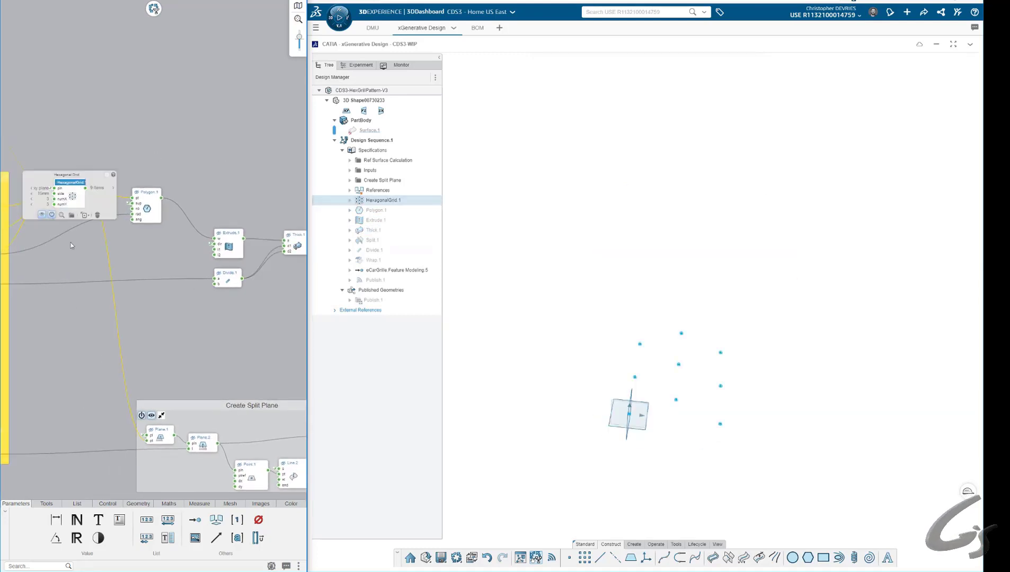
{"action": "left_click", "coordinate": [95, 325]}
Shift the Create Split Plane group slightly lower in the node graph
{"action": "middle_click_drag", "start_coordinate": [237, 335], "coordinate": [142, 245]}
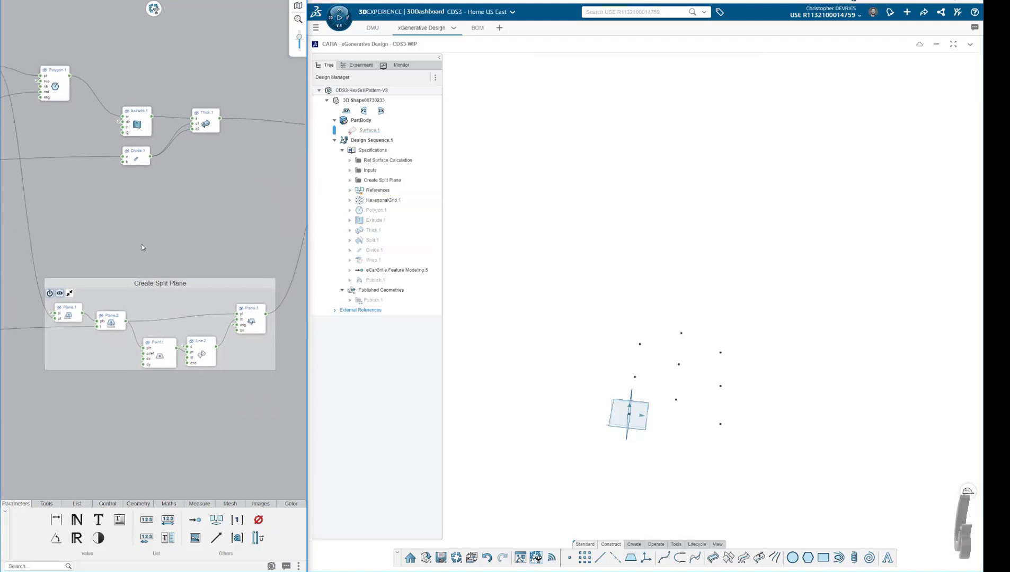
{"action": "scroll", "coordinate": [141, 245], "scroll_direction": "up", "scroll_amount": 4}
{"action": "scroll", "coordinate": [141, 230], "scroll_direction": "down", "scroll_amount": 3}
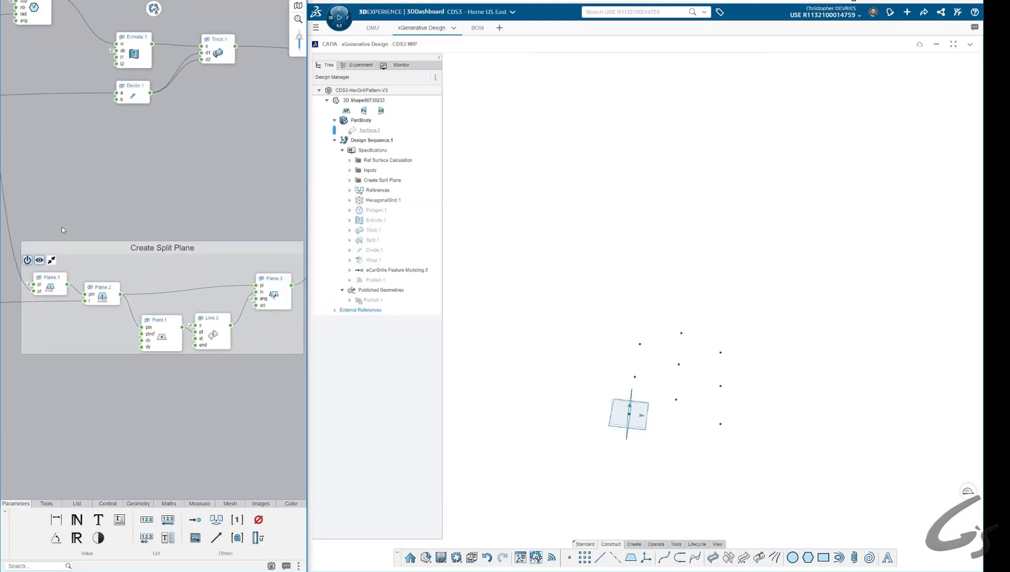
{"action": "mouse_move", "coordinate": [192, 248]}
{"action": "left_mouse_down"}
{"action": "mouse_move", "coordinate": [154, 273]}
{"action": "mouse_move", "coordinate": [173, 241]}
{"action": "mouse_move", "coordinate": [183, 259]}
{"action": "left_mouse_up"}
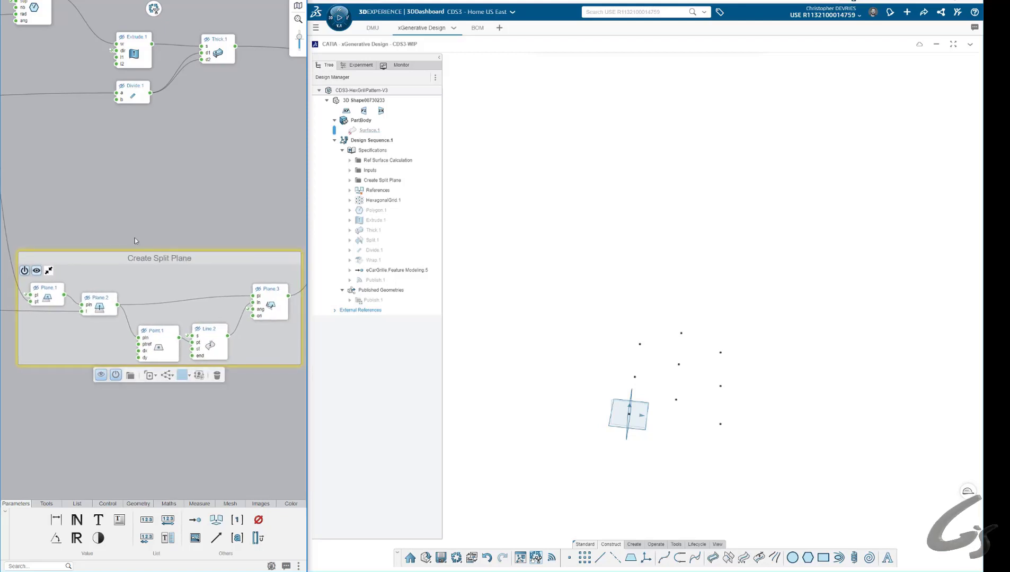
{"action": "left_click", "coordinate": [135, 235]}
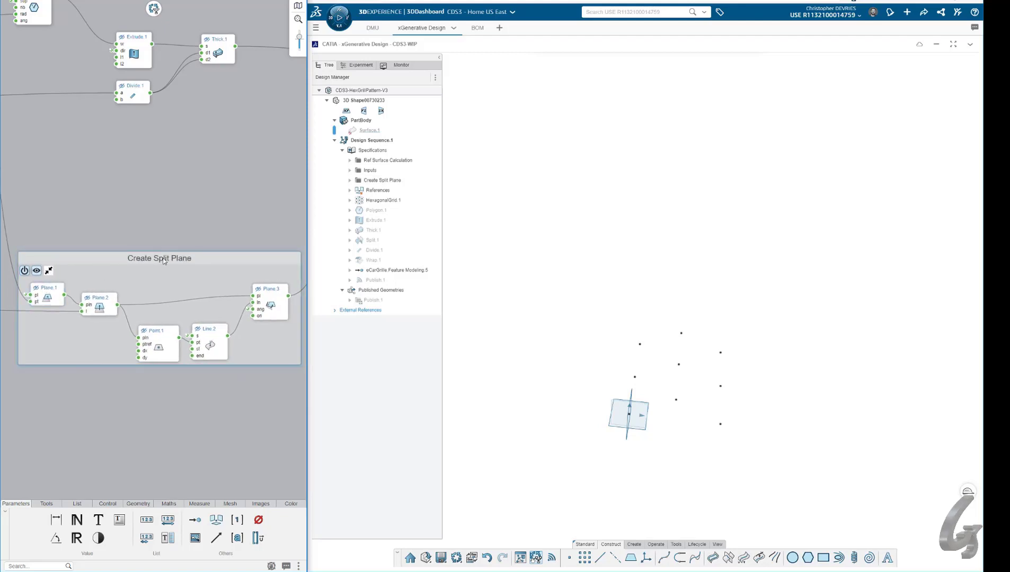
Show the Plane.1 offset planes at the hexagonal grid points in the 3D view
{"action": "left_click", "coordinate": [49, 289]}
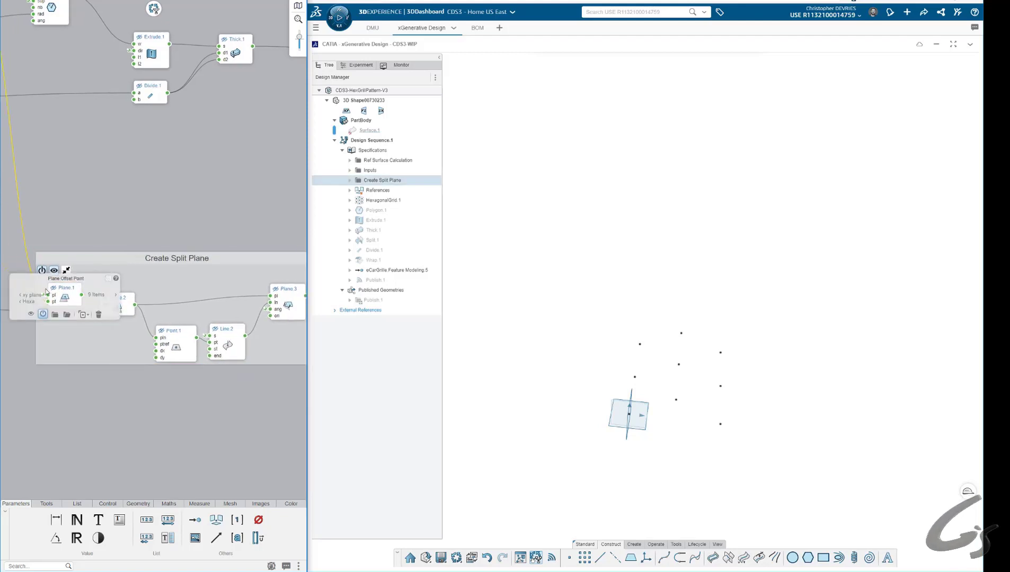
{"action": "left_click", "coordinate": [32, 315]}
{"action": "left_click", "coordinate": [619, 448]}
{"action": "middle_click_drag", "start_coordinate": [688, 490], "coordinate": [618, 349]}
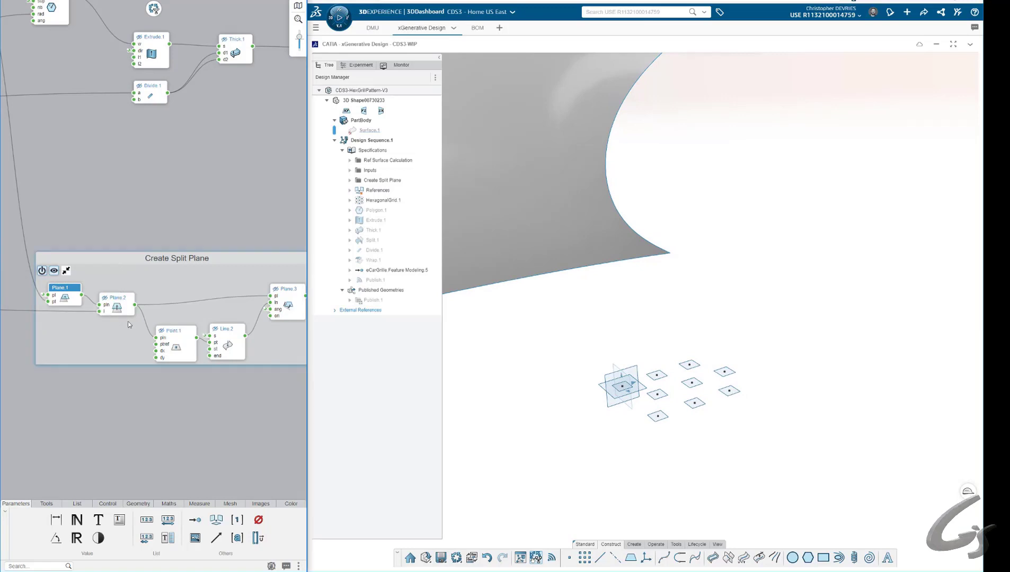
Show the Plane.2 offset planes, the Point.1 points and the Line.2 normal lines of the Create Split Plane group in the 3D view
{"action": "mouse_move", "coordinate": [124, 298]}
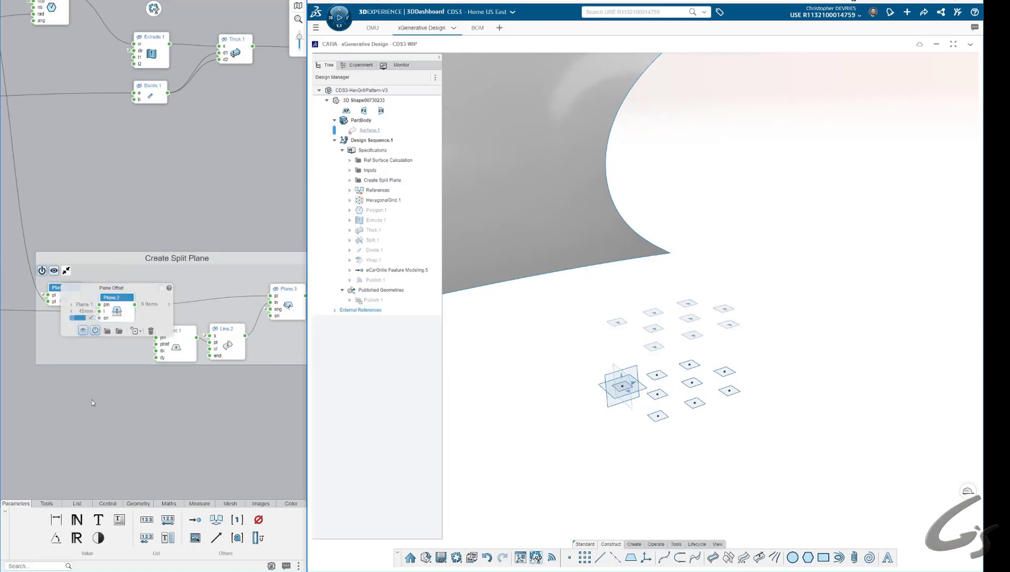
{"action": "mouse_move", "coordinate": [177, 336]}
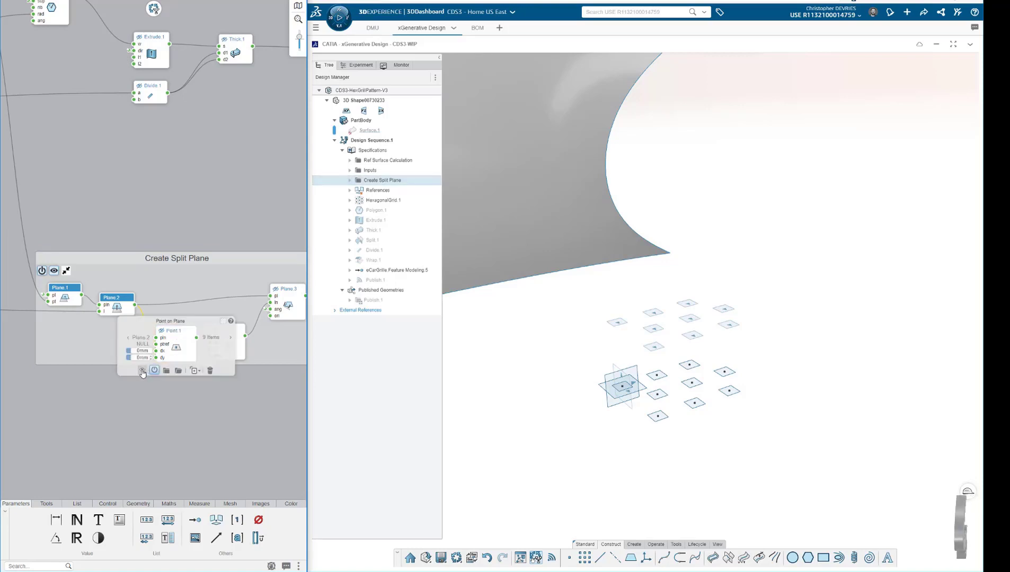
{"action": "mouse_move", "coordinate": [215, 333]}
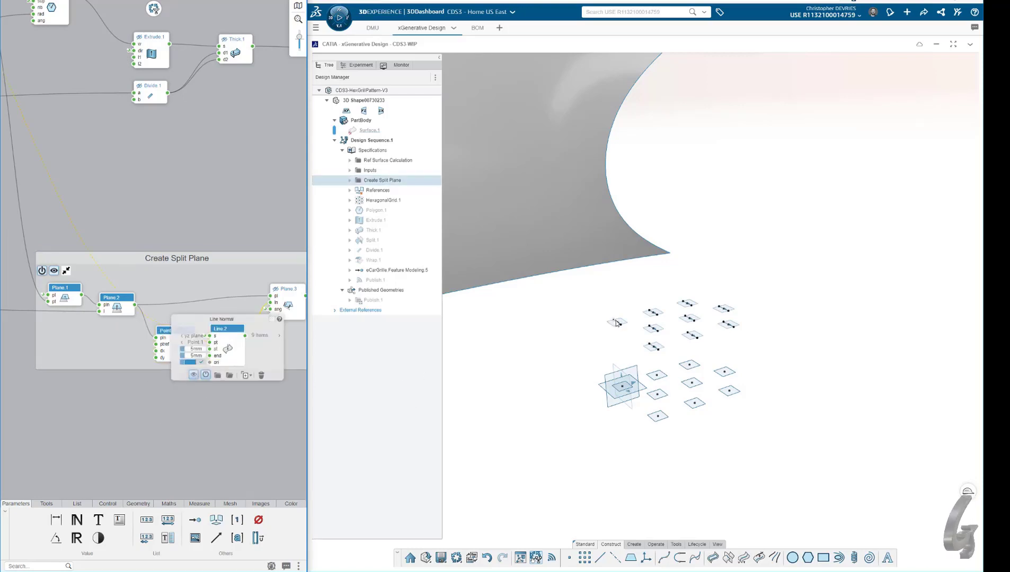
{"action": "scroll", "coordinate": [628, 381], "scroll_direction": "up", "scroll_amount": 5}
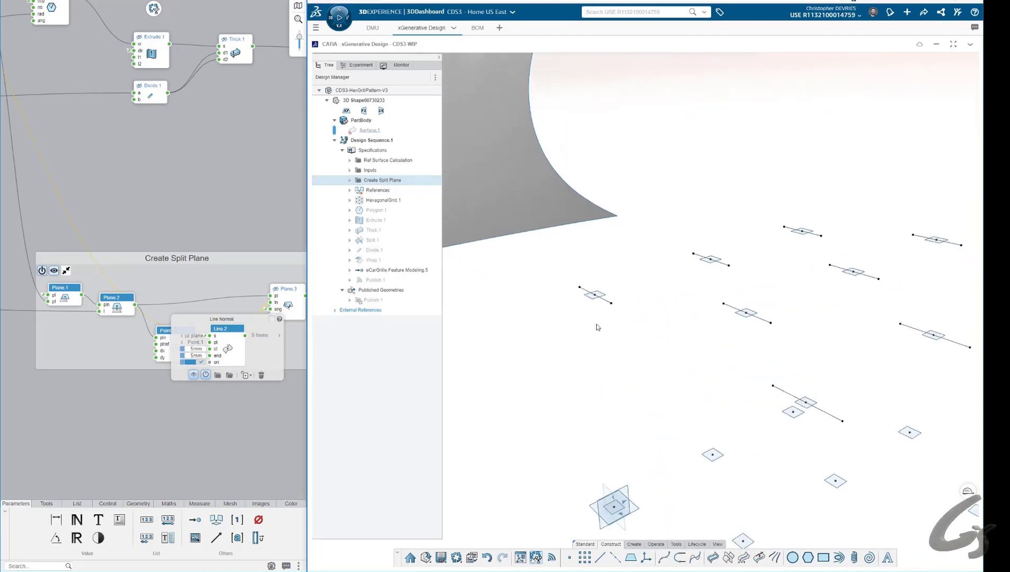
{"action": "middle_click_drag", "start_coordinate": [597, 327], "coordinate": [585, 306]}
{"action": "middle_click_drag", "start_coordinate": [200, 227], "coordinate": [123, 227]}
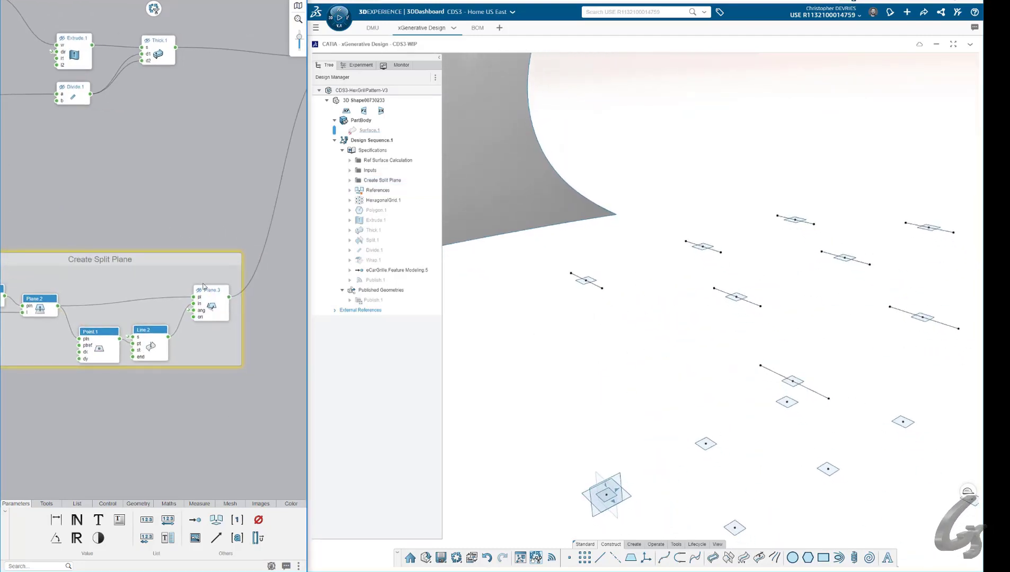
Show the Plane.3 angled planes of the Create Split Plane group in the 3D view
{"action": "mouse_move", "coordinate": [184, 304]}
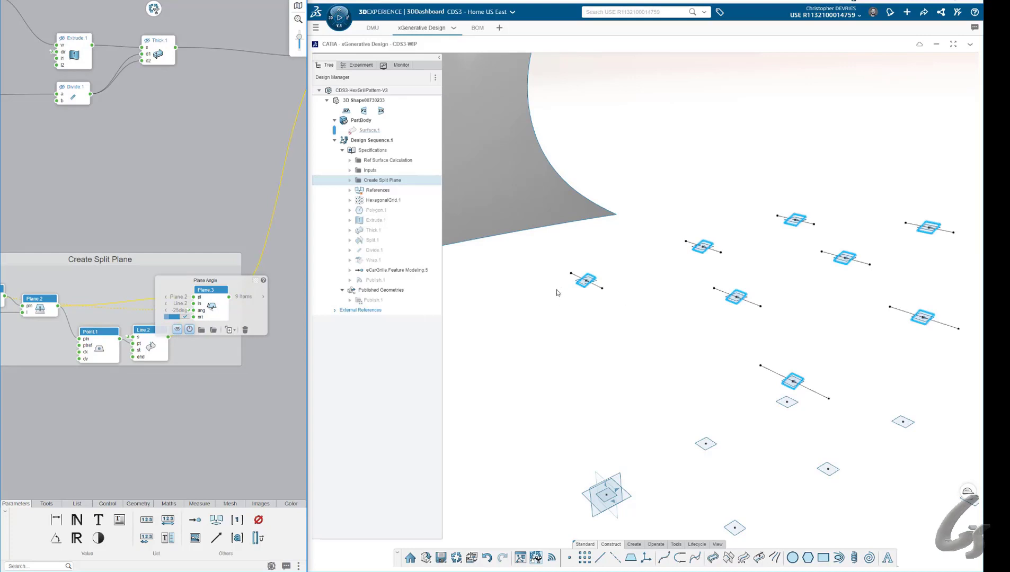
{"action": "middle_click_drag", "start_coordinate": [557, 293], "coordinate": [685, 410]}
{"action": "scroll", "coordinate": [666, 317], "scroll_direction": "up", "scroll_amount": 5}
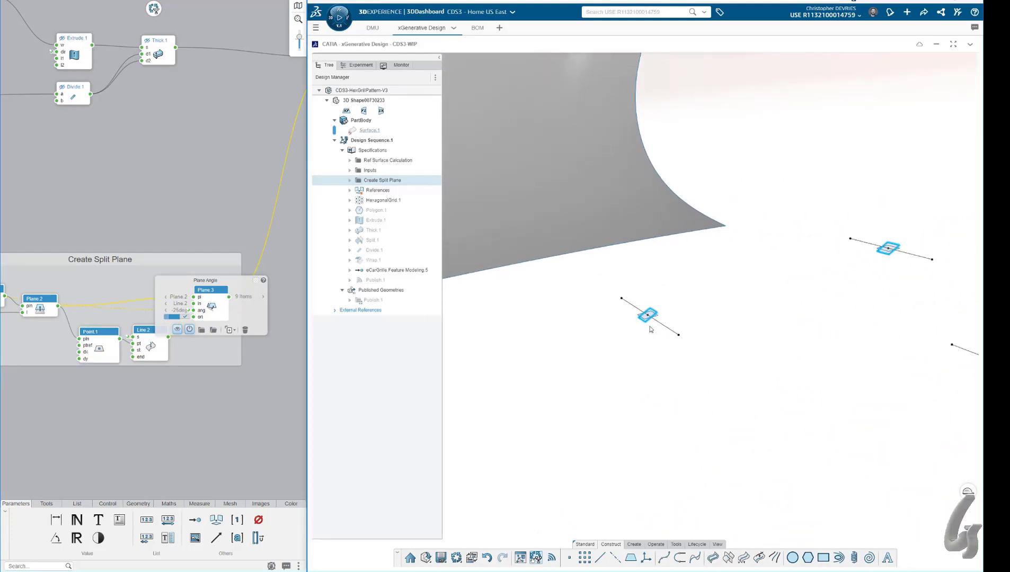
{"action": "scroll", "coordinate": [656, 320], "scroll_direction": "down", "scroll_amount": 6}
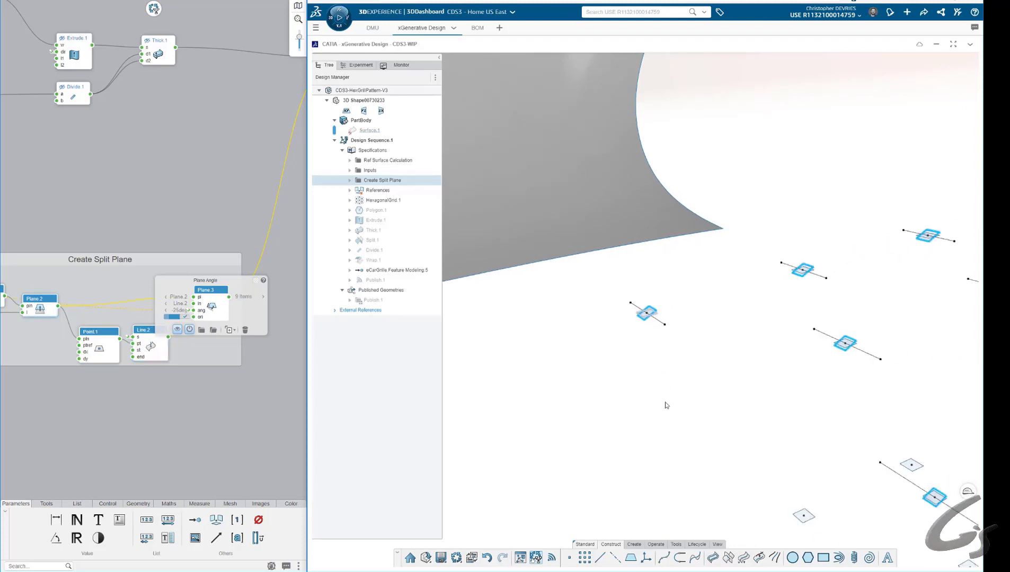
{"action": "middle_click_drag", "start_coordinate": [652, 424], "coordinate": [653, 413]}
{"action": "left_click_drag", "start_coordinate": [182, 230], "coordinate": [295, 330]}
{"action": "left_click_drag", "start_coordinate": [46, 290], "coordinate": [159, 265]}
{"action": "middle_click_drag", "start_coordinate": [610, 330], "coordinate": [602, 287]}
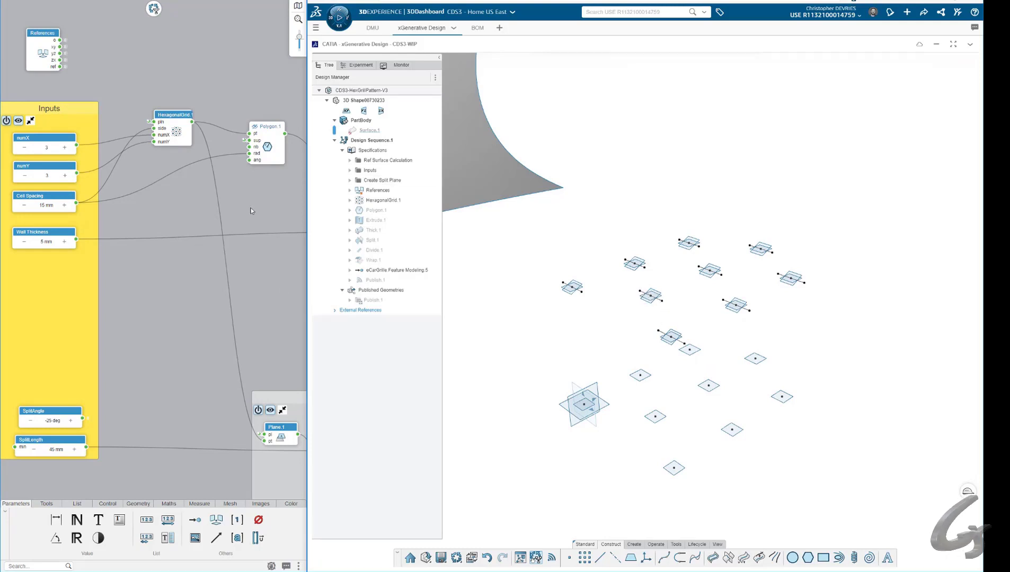
Show the Thick.1 hexagonal cell walls together with the split planes in the 3D view
{"action": "middle_click_drag", "start_coordinate": [251, 208], "coordinate": [72, 202]}
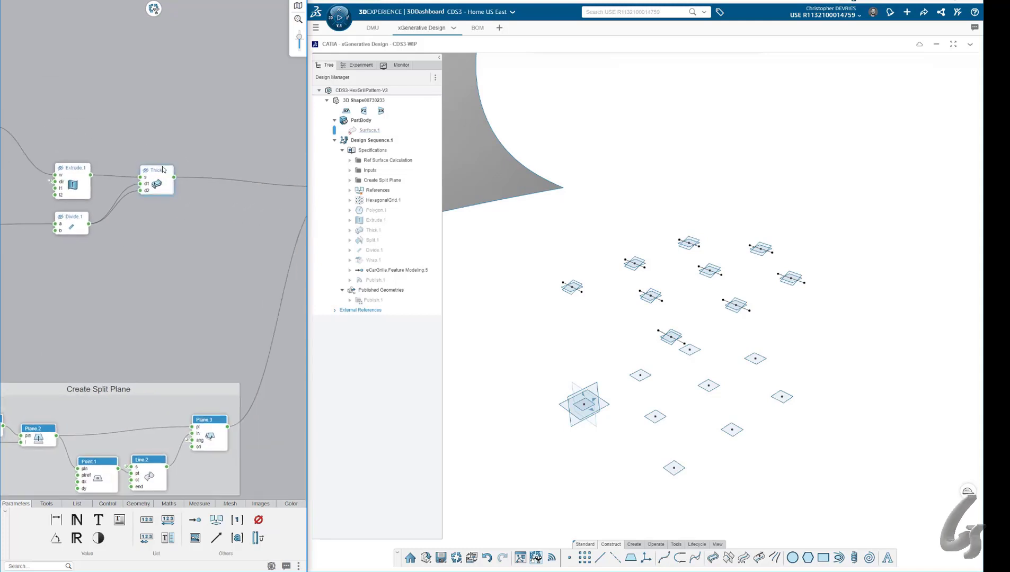
{"action": "mouse_move", "coordinate": [148, 188]}
{"action": "left_click", "coordinate": [134, 217]}
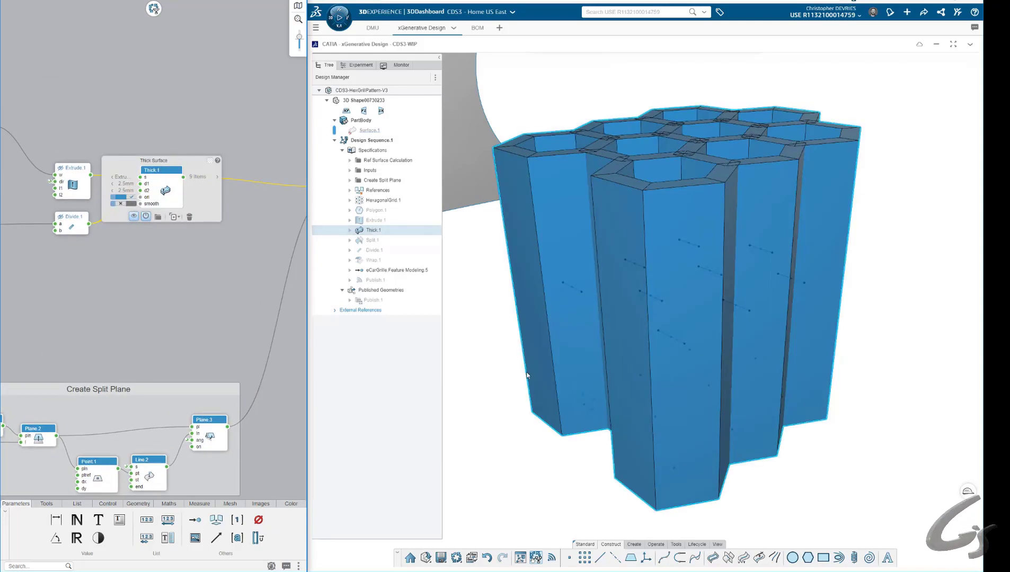
{"action": "mouse_move", "coordinate": [526, 375]}
{"action": "middle_mouse_down"}
{"action": "mouse_move", "coordinate": [523, 361]}
{"action": "mouse_move", "coordinate": [606, 421]}
{"action": "middle_mouse_up"}
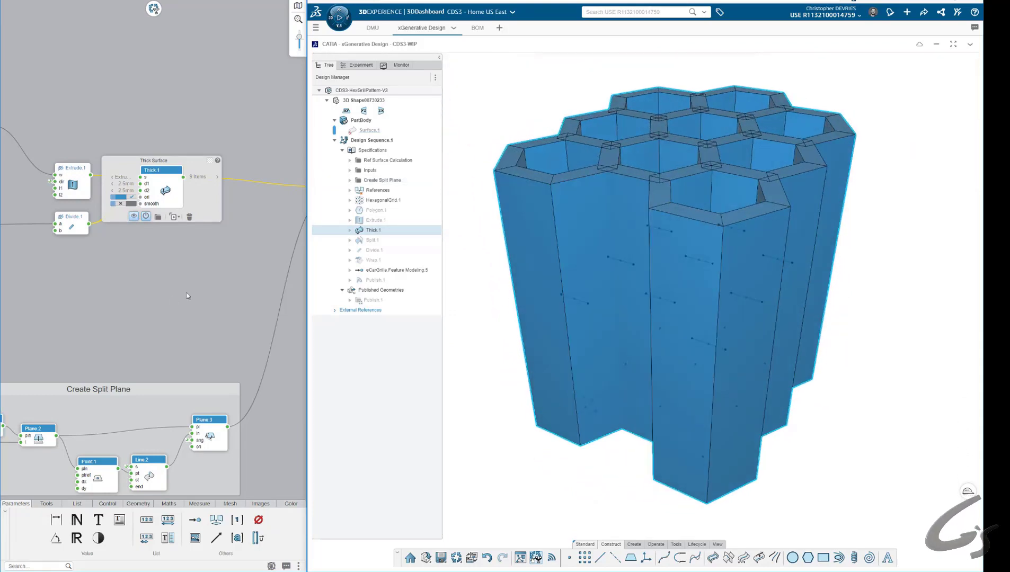
{"action": "left_click", "coordinate": [186, 292]}
Shift the Thick.1 and Plane.3 nodes slightly closer to the Split.1 node in the graph
{"action": "middle_click_drag", "start_coordinate": [219, 283], "coordinate": [127, 237]}
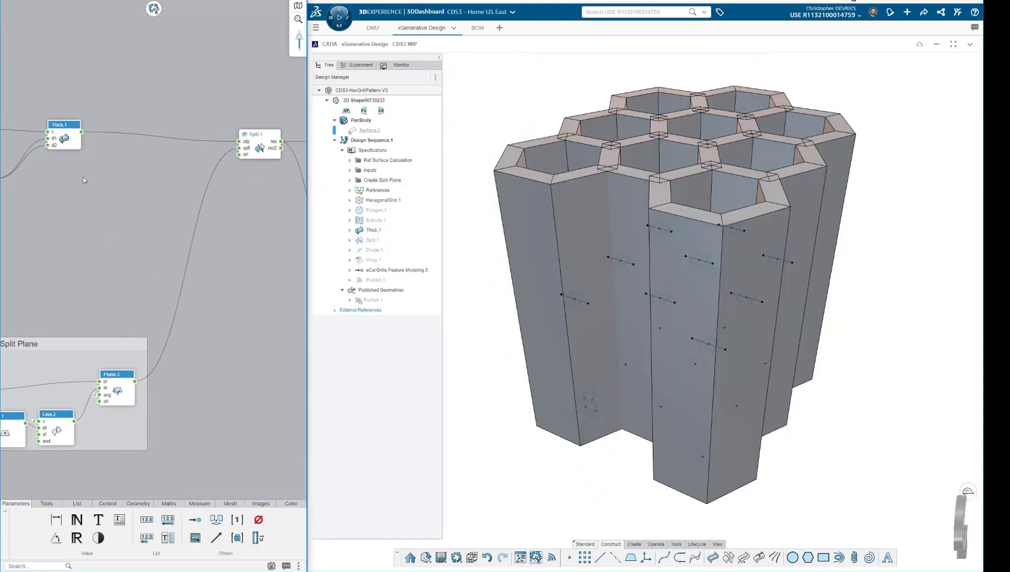
{"action": "left_click_drag", "start_coordinate": [66, 126], "coordinate": [91, 130]}
{"action": "mouse_move", "coordinate": [120, 379]}
{"action": "left_mouse_down"}
{"action": "mouse_move", "coordinate": [127, 387]}
{"action": "mouse_move", "coordinate": [123, 379]}
{"action": "left_mouse_up"}
{"action": "left_click", "coordinate": [136, 218]}
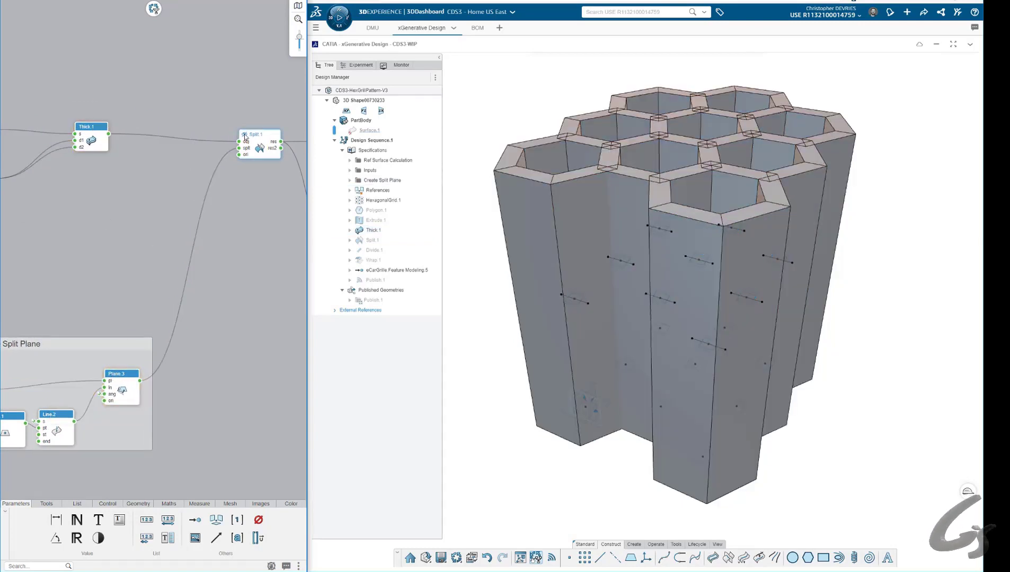
Show the Split.1 result and hide the Thick.1 walls to reveal the angled cut on the hexagonal cells
{"action": "double_click", "coordinate": [256, 137]}
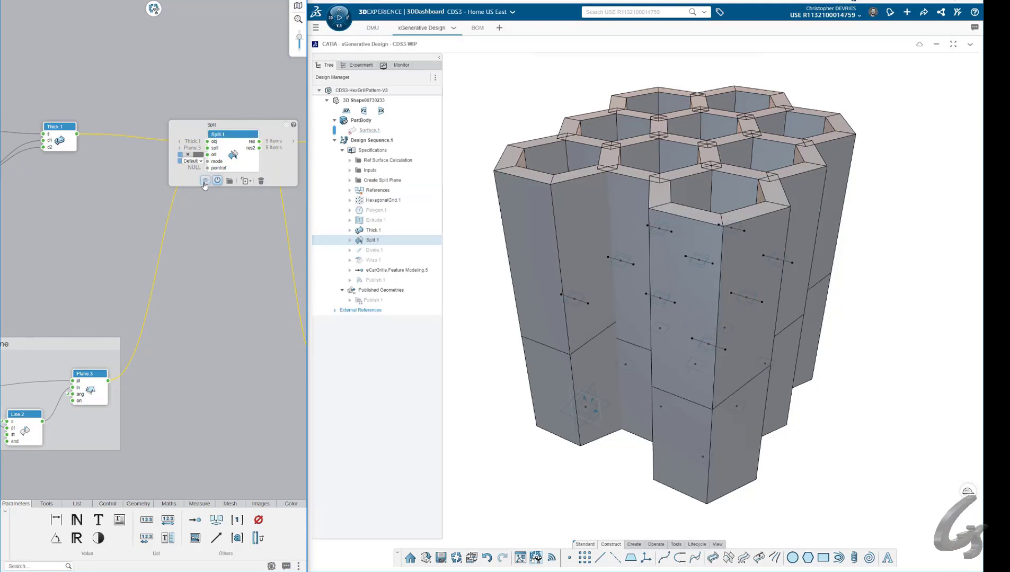
{"action": "left_click", "coordinate": [206, 257]}
{"action": "middle_click_drag", "start_coordinate": [659, 455], "coordinate": [597, 424]}
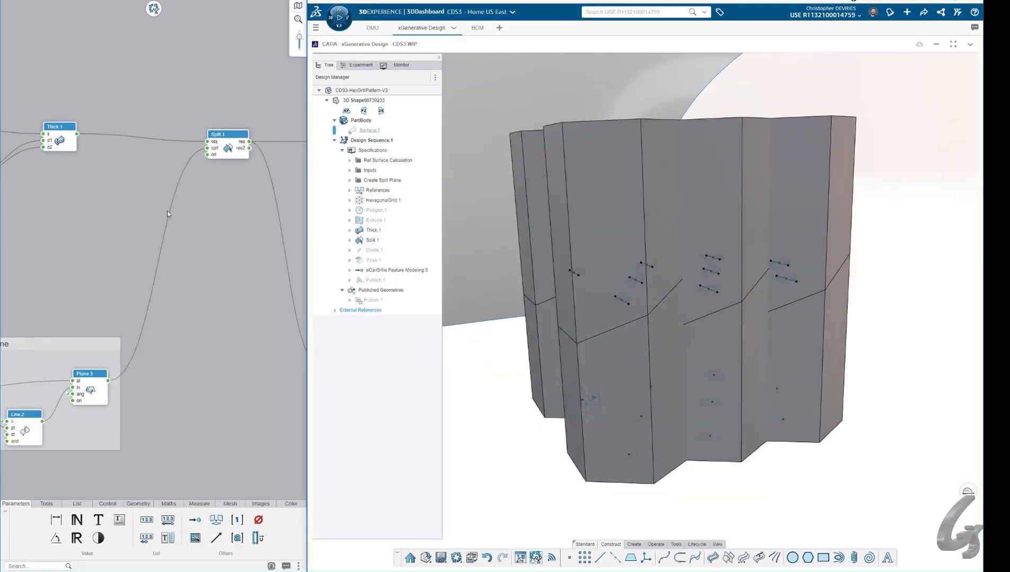
{"action": "double_click", "coordinate": [64, 139]}
{"action": "left_click", "coordinate": [35, 174]}
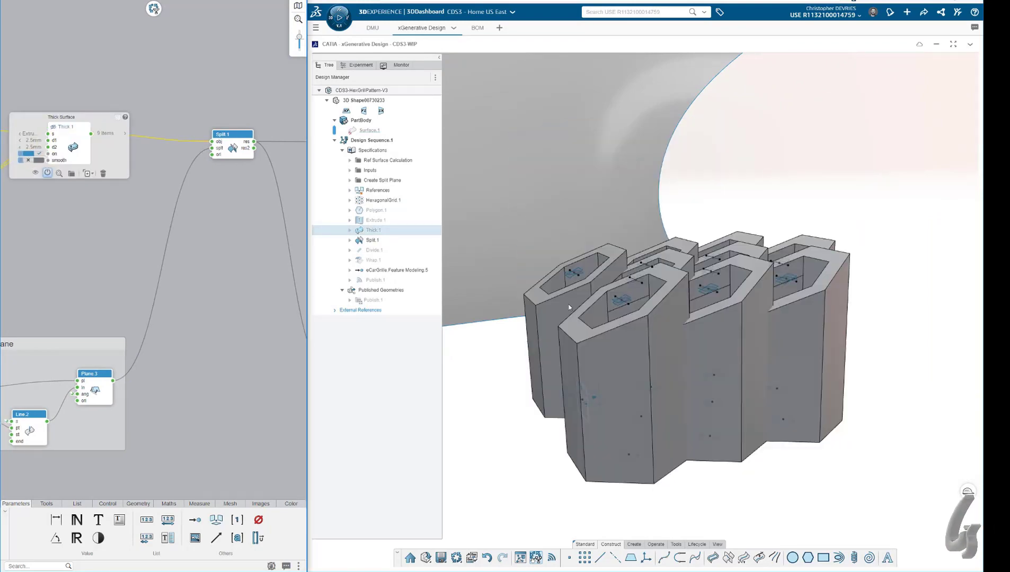
{"action": "middle_click_drag", "start_coordinate": [605, 259], "coordinate": [635, 318]}
{"action": "scroll", "coordinate": [585, 321], "scroll_direction": "down", "scroll_amount": 3}
{"action": "scroll", "coordinate": [707, 459], "scroll_direction": "up", "scroll_amount": 4}
{"action": "middle_click_drag", "start_coordinate": [708, 459], "coordinate": [702, 372]}
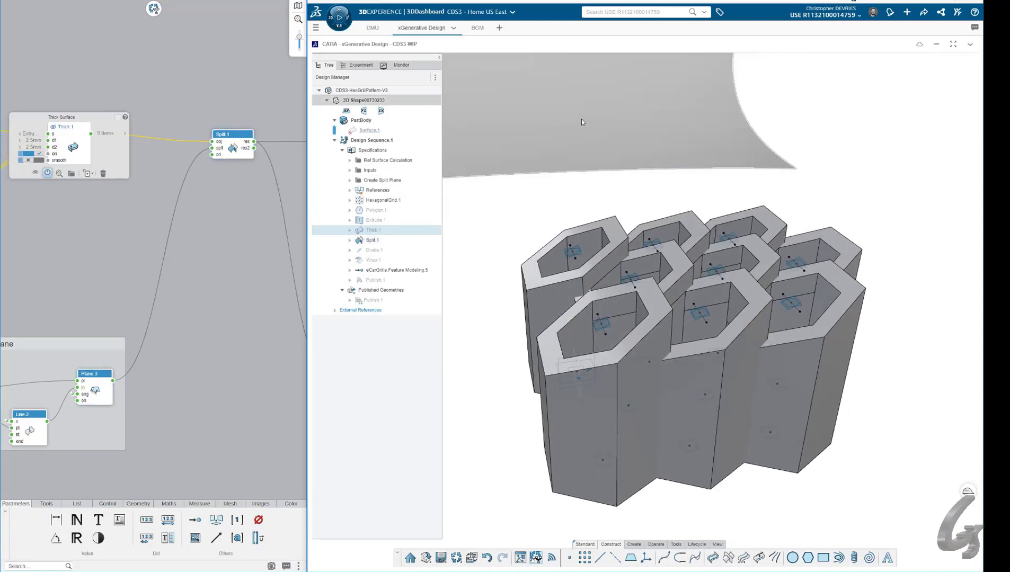
{"action": "middle_click_drag", "start_coordinate": [677, 391], "coordinate": [639, 394]}
{"action": "scroll", "coordinate": [572, 359], "scroll_direction": "down", "scroll_amount": 2}
Show the Bounding Box of the Ref Surface Calculation group around the split cells in the 3D view
{"action": "middle_click_drag", "start_coordinate": [221, 226], "coordinate": [133, 233]}
{"action": "mouse_move", "coordinate": [288, 191]}
{"action": "middle_mouse_down"}
{"action": "mouse_move", "coordinate": [63, 207]}
{"action": "mouse_move", "coordinate": [167, 205]}
{"action": "middle_mouse_up"}
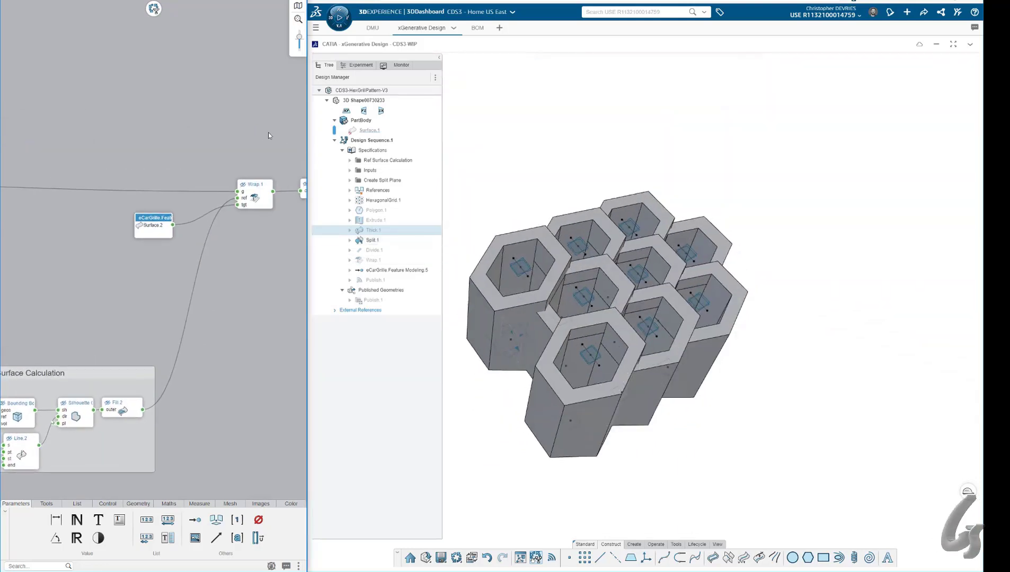
{"action": "middle_click_drag", "start_coordinate": [268, 189], "coordinate": [227, 189]}
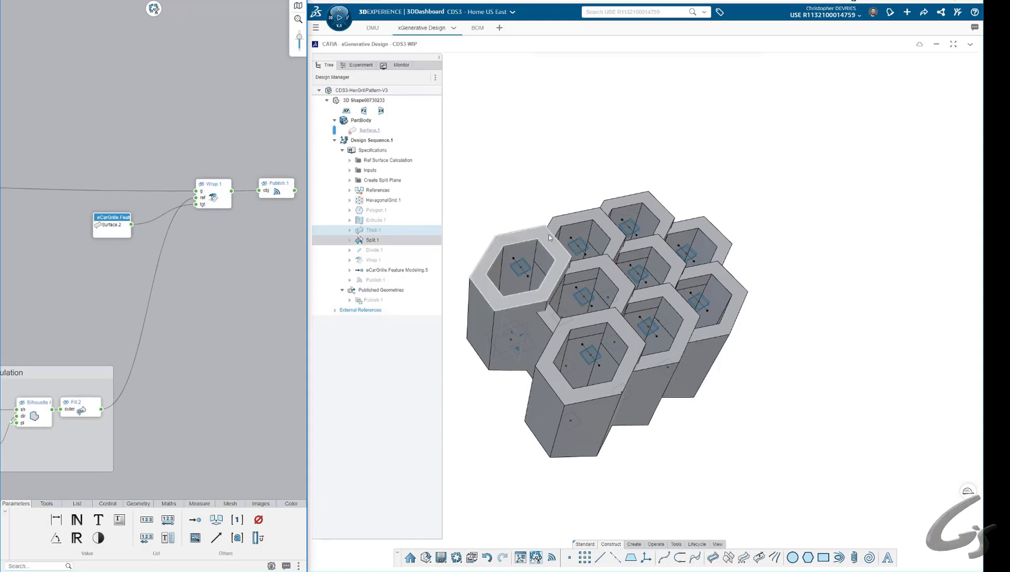
{"action": "middle_click_drag", "start_coordinate": [469, 174], "coordinate": [548, 529]}
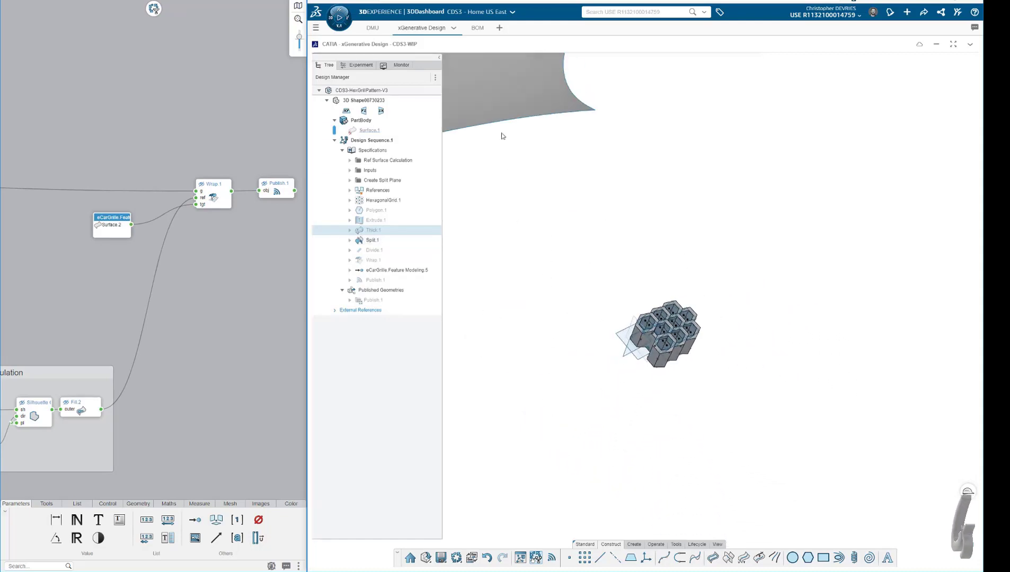
{"action": "middle_click_drag", "start_coordinate": [451, 67], "coordinate": [694, 311]}
{"action": "middle_click_drag", "start_coordinate": [680, 252], "coordinate": [623, 324]}
{"action": "middle_click_drag", "start_coordinate": [31, 334], "coordinate": [152, 268]}
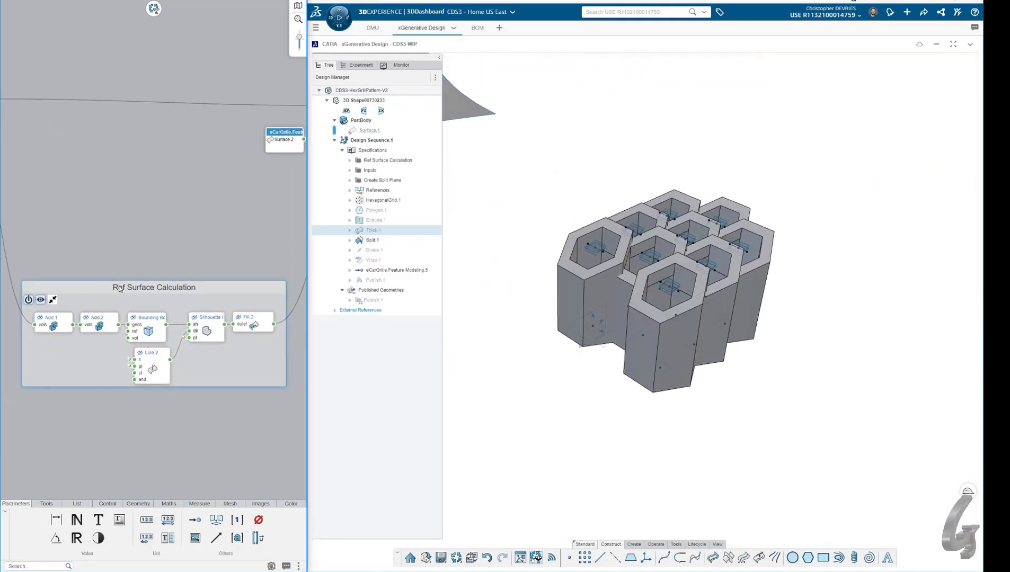
{"action": "left_click", "coordinate": [136, 292]}
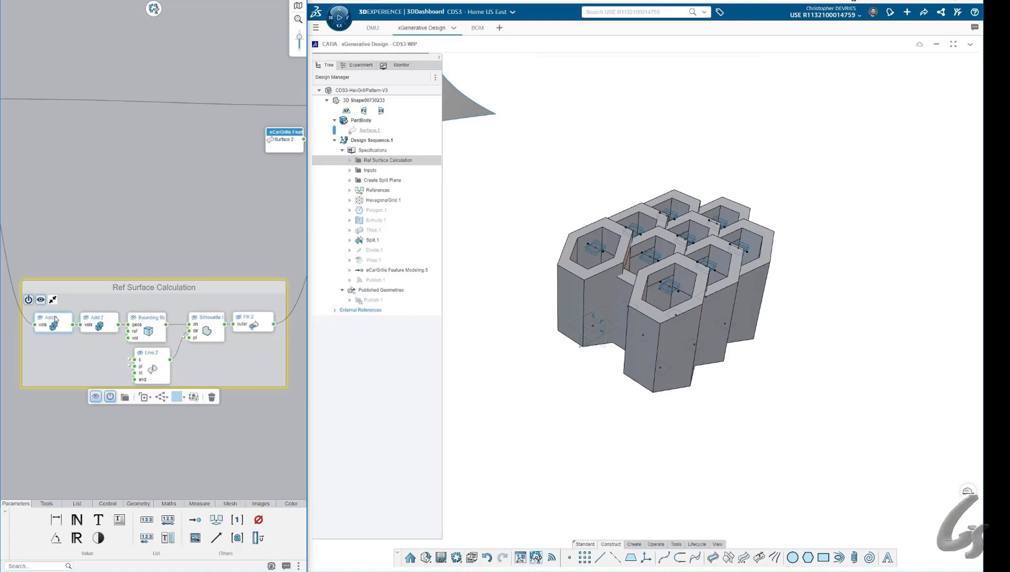
{"action": "left_click", "coordinate": [151, 320]}
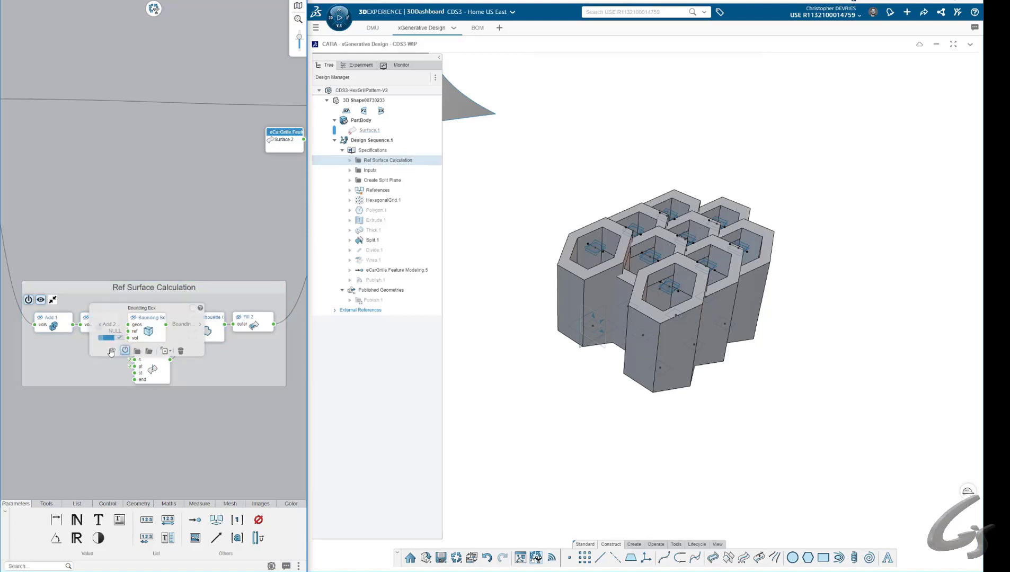
{"action": "left_click", "coordinate": [113, 352]}
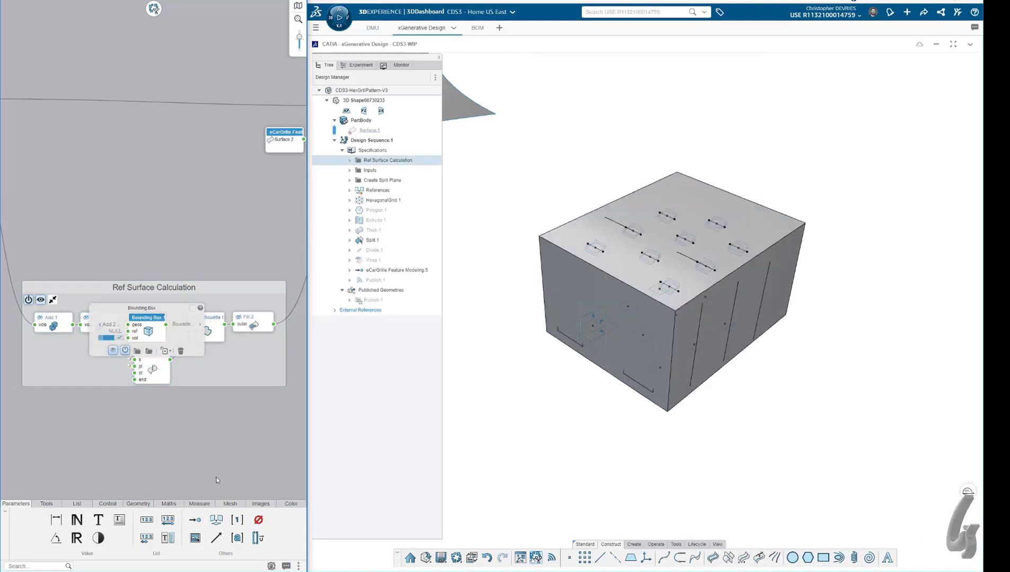
Show the Silhouette Cylindrical outline beneath the cells and hide the Bounding Box
{"action": "left_click", "coordinate": [195, 324]}
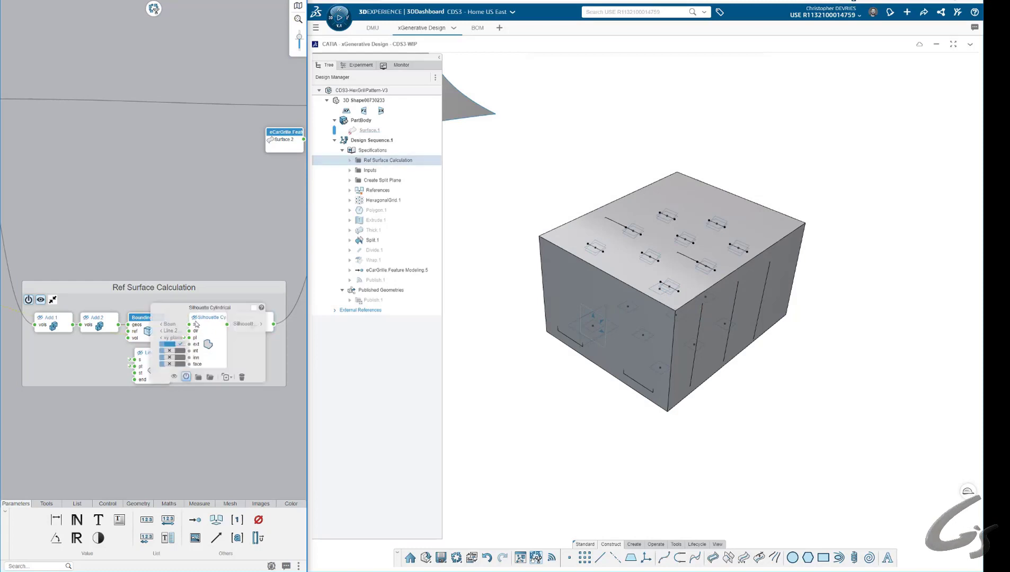
{"action": "left_click", "coordinate": [175, 378]}
{"action": "left_click", "coordinate": [140, 327]}
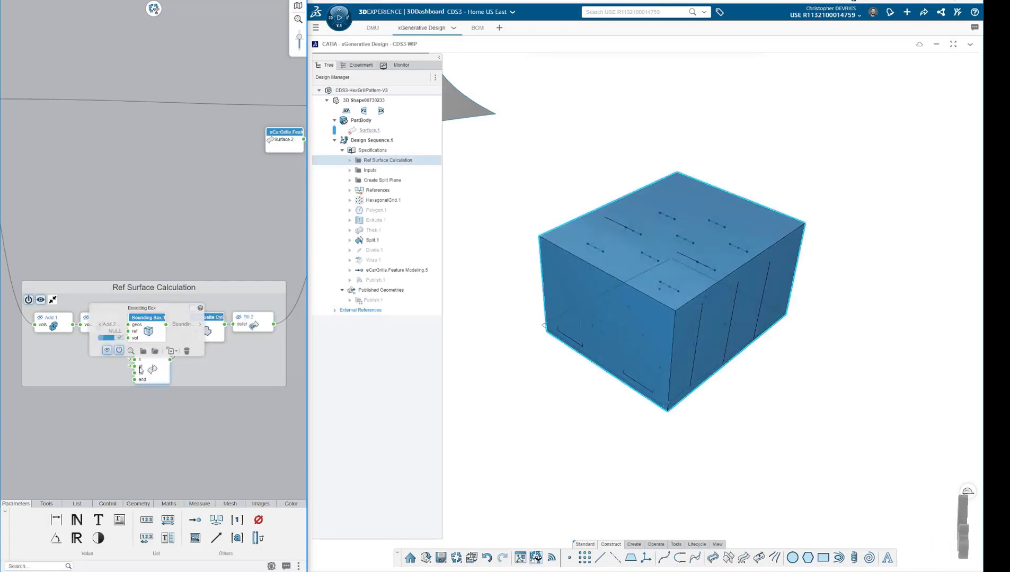
{"action": "left_click", "coordinate": [106, 349]}
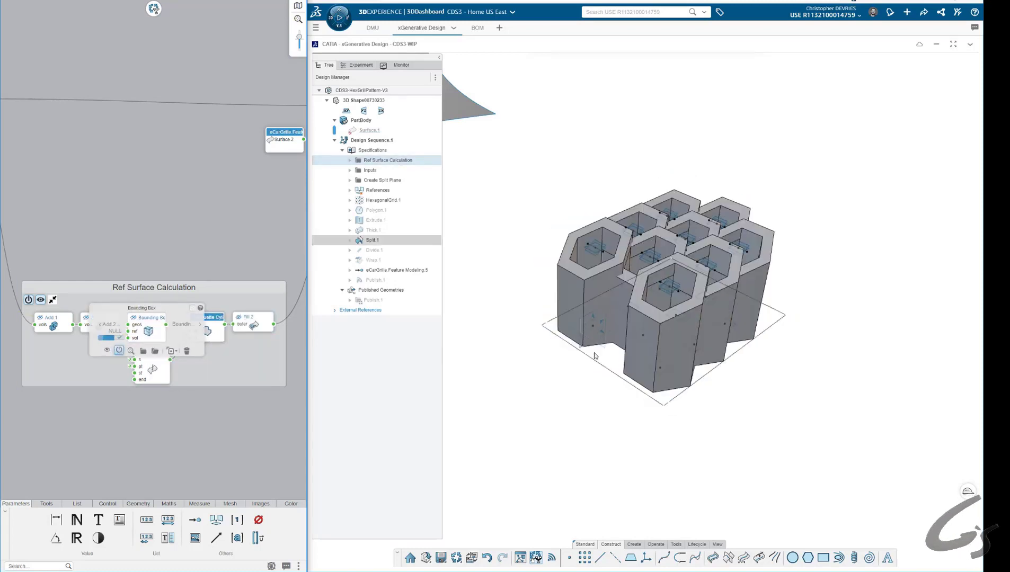
Show the Fill.2 reference surface beneath the cells and hide the Silhouette Cylindrical outline
{"action": "left_click", "coordinate": [258, 320]}
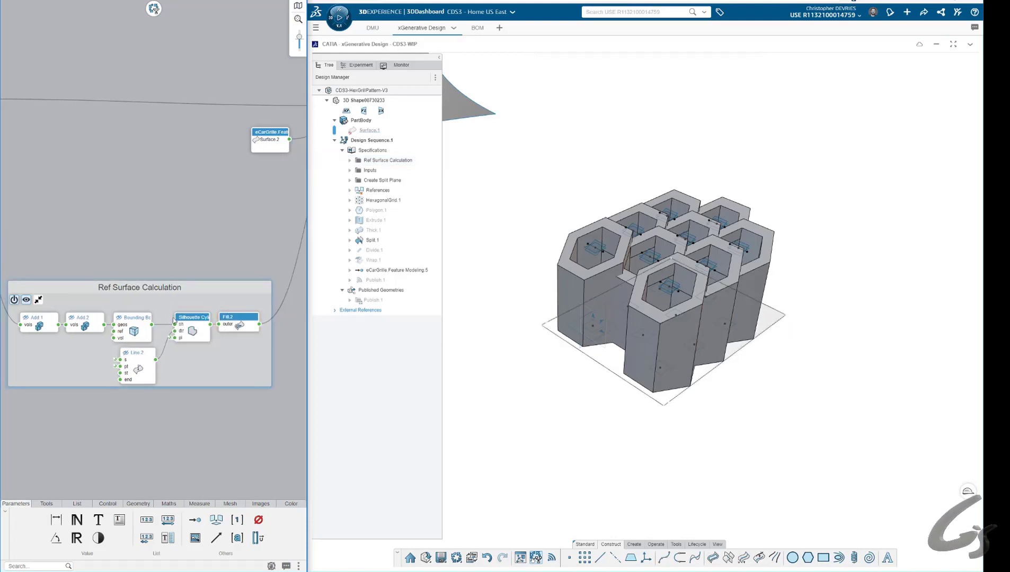
{"action": "left_click", "coordinate": [176, 320]}
{"action": "left_click", "coordinate": [227, 219]}
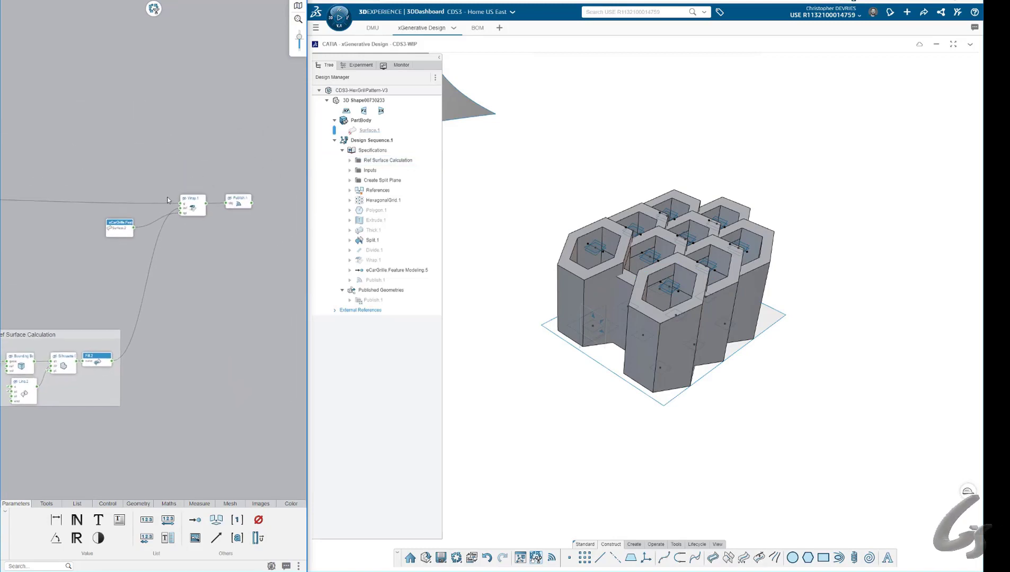
Show the Wrap.1 result so the hexagonal cells appear wrapped on the car grille surface
{"action": "left_click", "coordinate": [196, 203]}
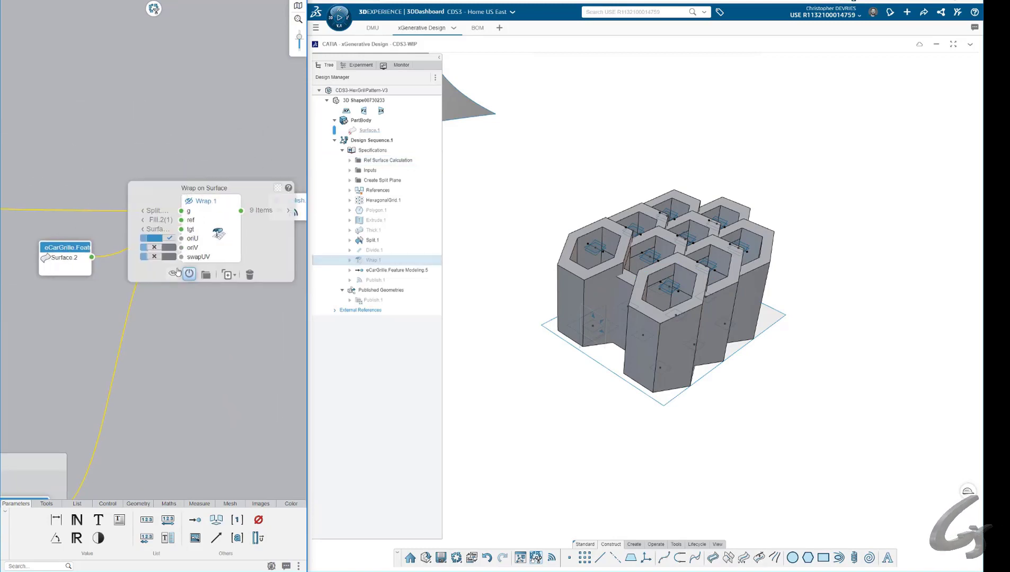
{"action": "left_click", "coordinate": [567, 204]}
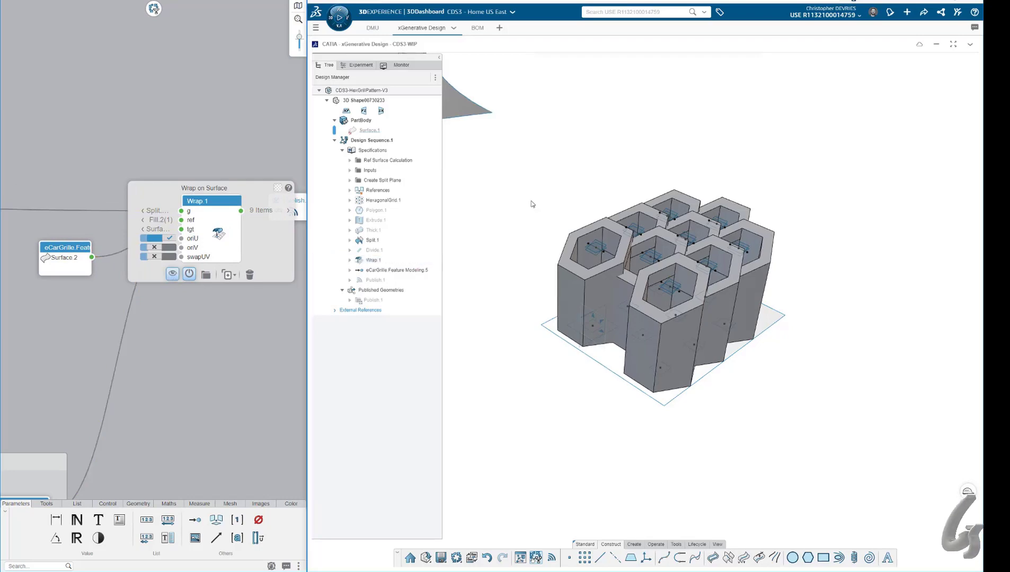
{"action": "middle_click_drag", "start_coordinate": [544, 223], "coordinate": [742, 374]}
{"action": "middle_click_drag", "start_coordinate": [554, 160], "coordinate": [561, 206]}
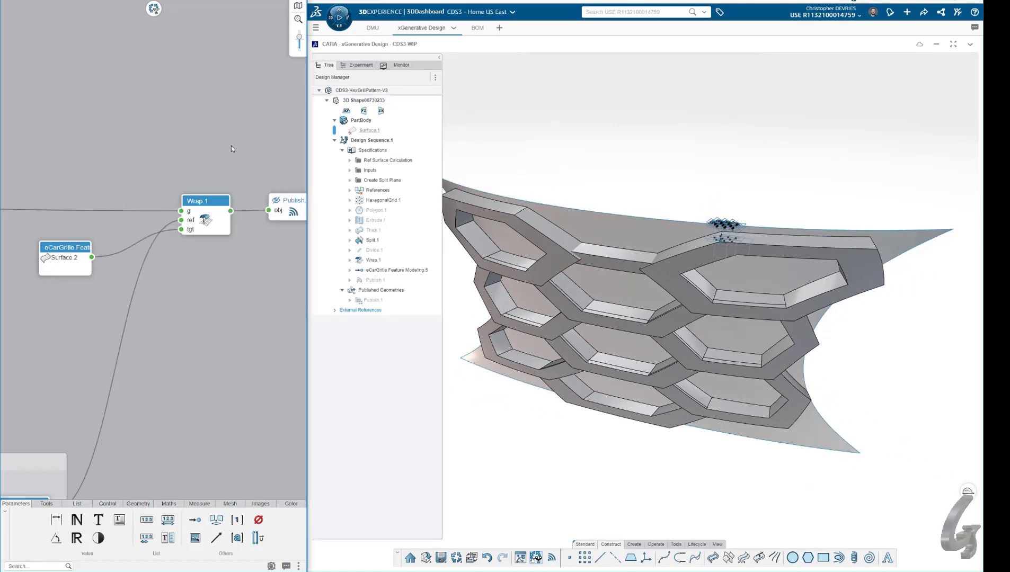
Open the experiment view listing the adjustable Inputs parameters of the grille pattern
{"action": "middle_click_drag", "start_coordinate": [231, 146], "coordinate": [168, 150]}
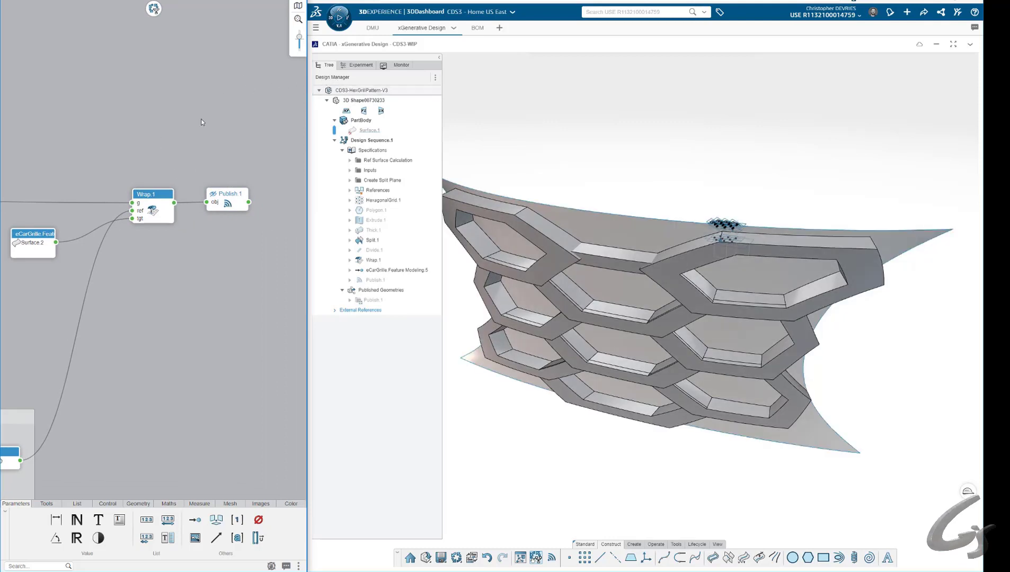
{"action": "left_click", "coordinate": [350, 66]}
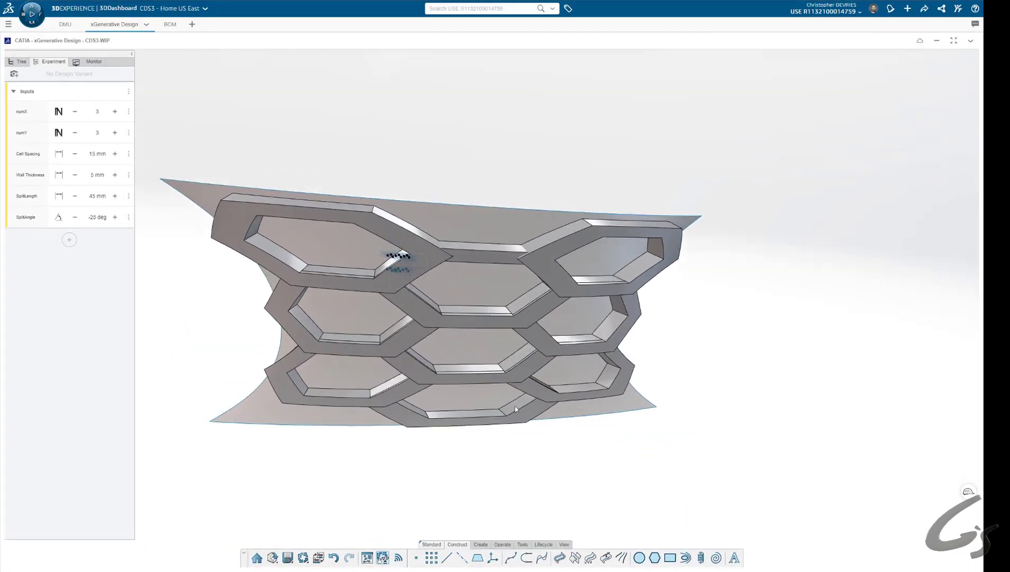
Set both the numX and numY cell counts of the hexagonal grille to 11
{"action": "middle_click_drag", "start_coordinate": [516, 409], "coordinate": [453, 440]}
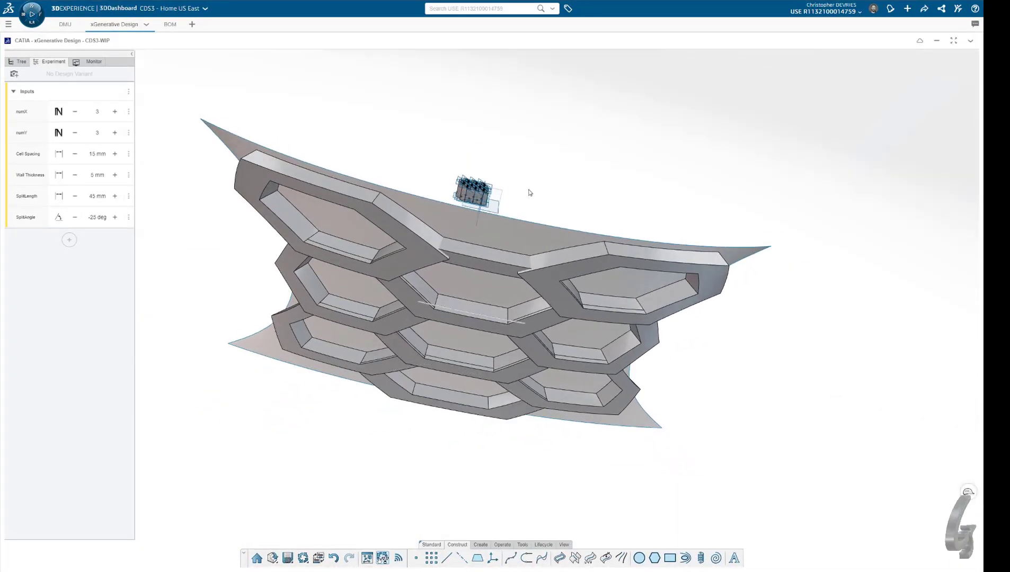
{"action": "middle_click_drag", "start_coordinate": [529, 191], "coordinate": [339, 112]}
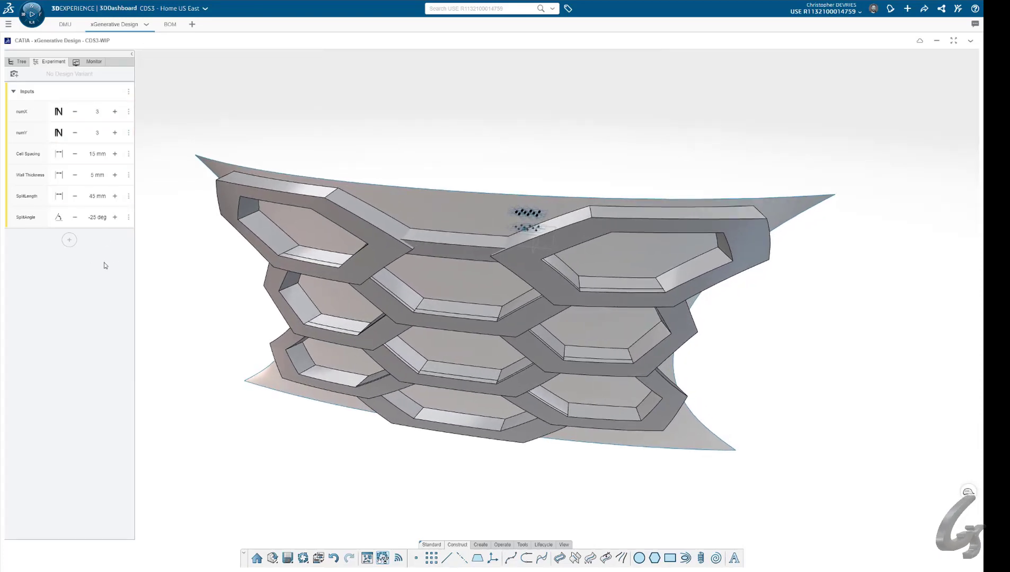
{"action": "double_click", "coordinate": [97, 112]}
{"action": "type", "text": "11"}
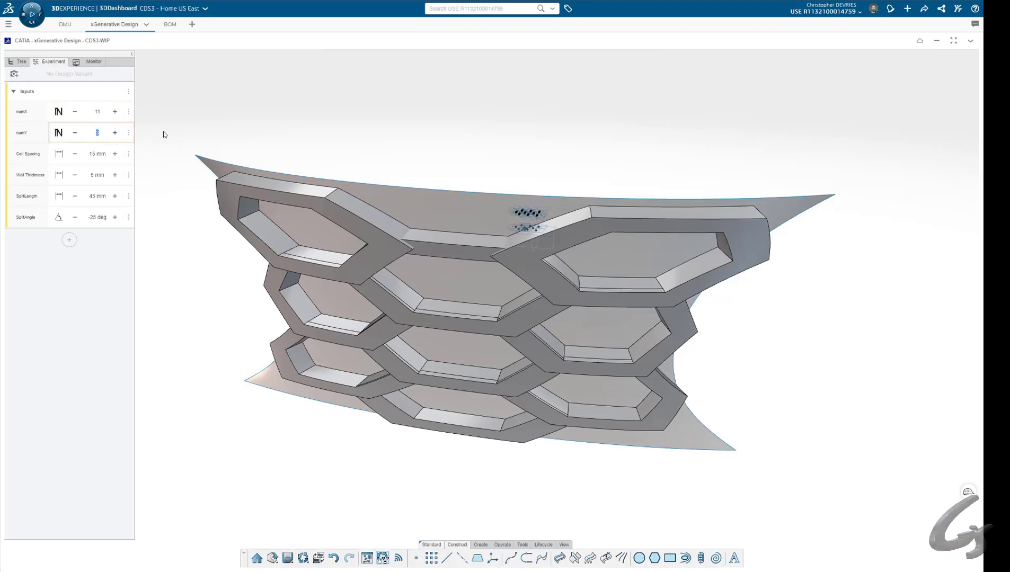
{"action": "type", "text": "11"}
{"action": "key", "text": "Return"}
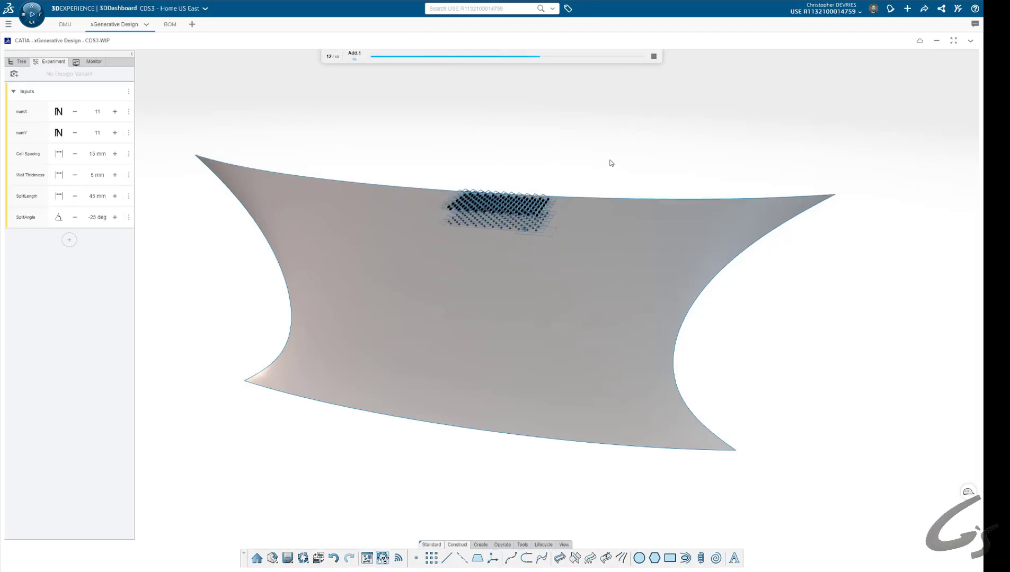
{"action": "middle_click_drag", "start_coordinate": [638, 203], "coordinate": [582, 205]}
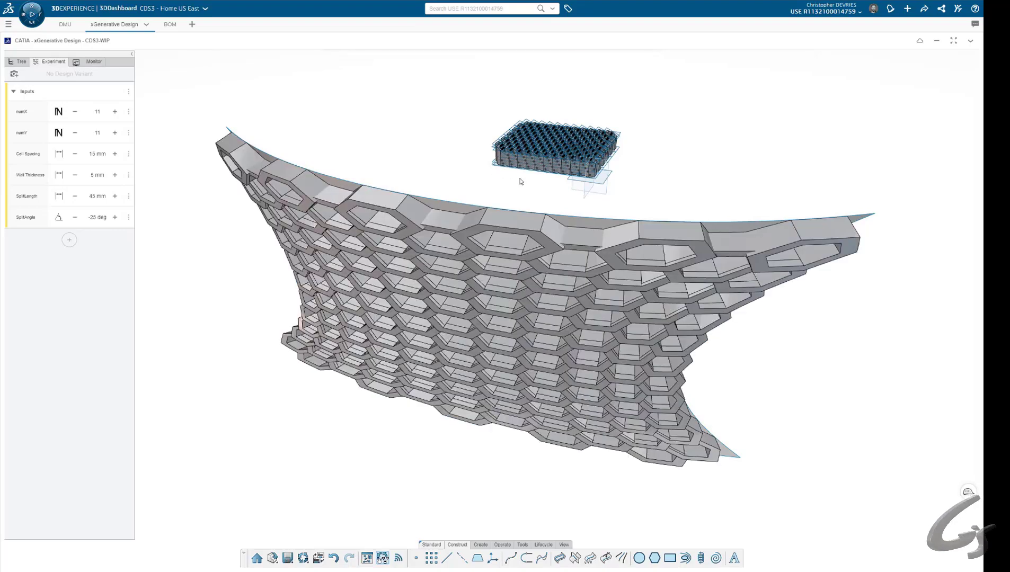
{"action": "mouse_move", "coordinate": [411, 391]}
{"action": "middle_mouse_down"}
{"action": "mouse_move", "coordinate": [392, 406]}
{"action": "mouse_move", "coordinate": [371, 324]}
{"action": "mouse_move", "coordinate": [385, 239]}
{"action": "mouse_move", "coordinate": [383, 343]}
{"action": "mouse_move", "coordinate": [405, 401]}
{"action": "middle_mouse_up"}
{"action": "scroll", "coordinate": [386, 236], "scroll_direction": "up", "scroll_amount": 4}
{"action": "scroll", "coordinate": [385, 236], "scroll_direction": "down", "scroll_amount": 3}
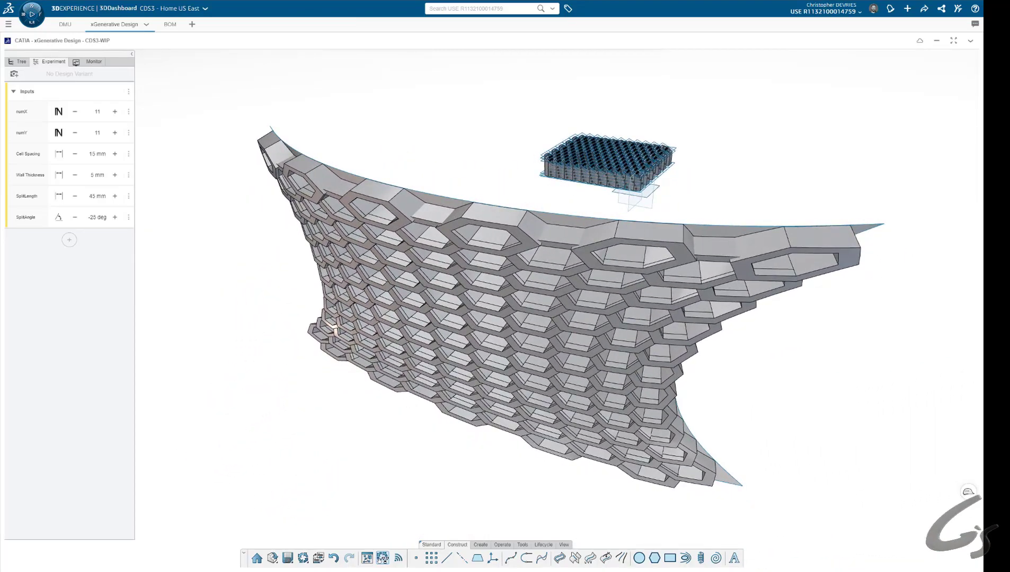
{"action": "middle_click_drag", "start_coordinate": [447, 167], "coordinate": [441, 186]}
{"action": "mouse_move", "coordinate": [392, 129]}
{"action": "middle_mouse_down"}
{"action": "mouse_move", "coordinate": [408, 145]}
{"action": "mouse_move", "coordinate": [395, 116]}
{"action": "middle_mouse_up"}
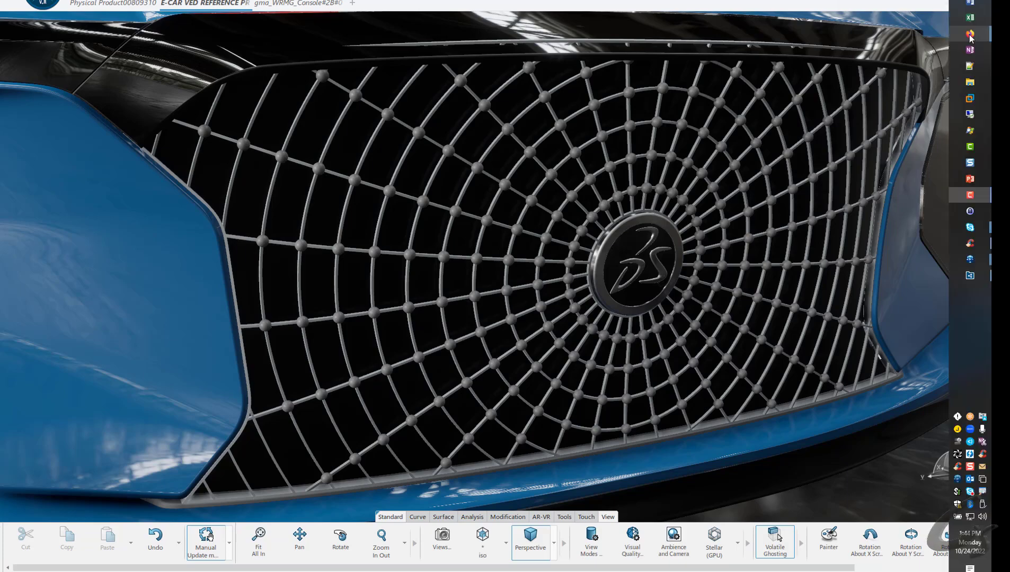
Switch to the browser session with the web-shaped grille graph and locate the Sphere.1 node in the Region5 group
{"action": "mouse_move", "coordinate": [969, 33]}
{"action": "left_click", "coordinate": [850, 77]}
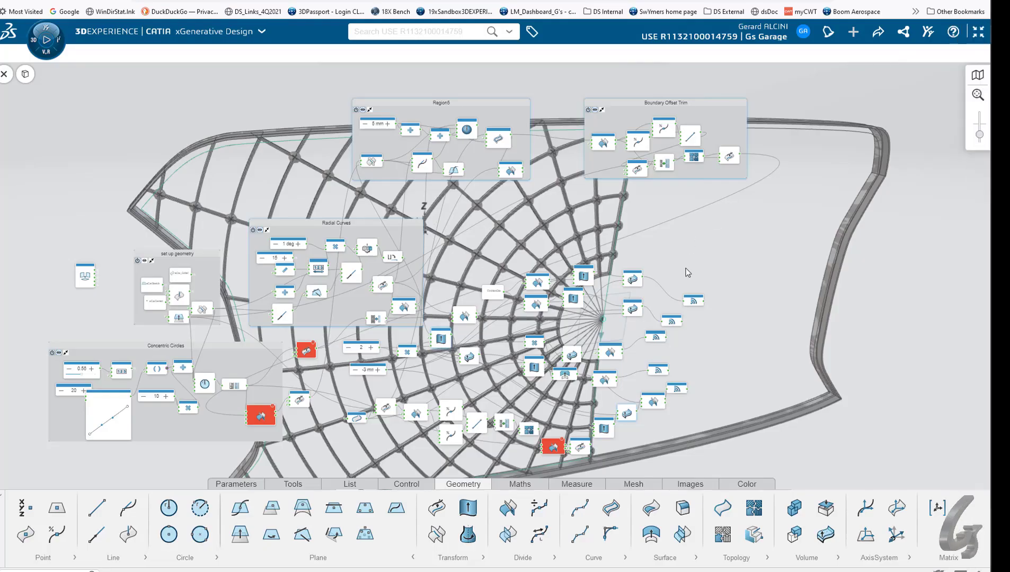
{"action": "scroll", "coordinate": [631, 260], "scroll_direction": "up", "scroll_amount": 10}
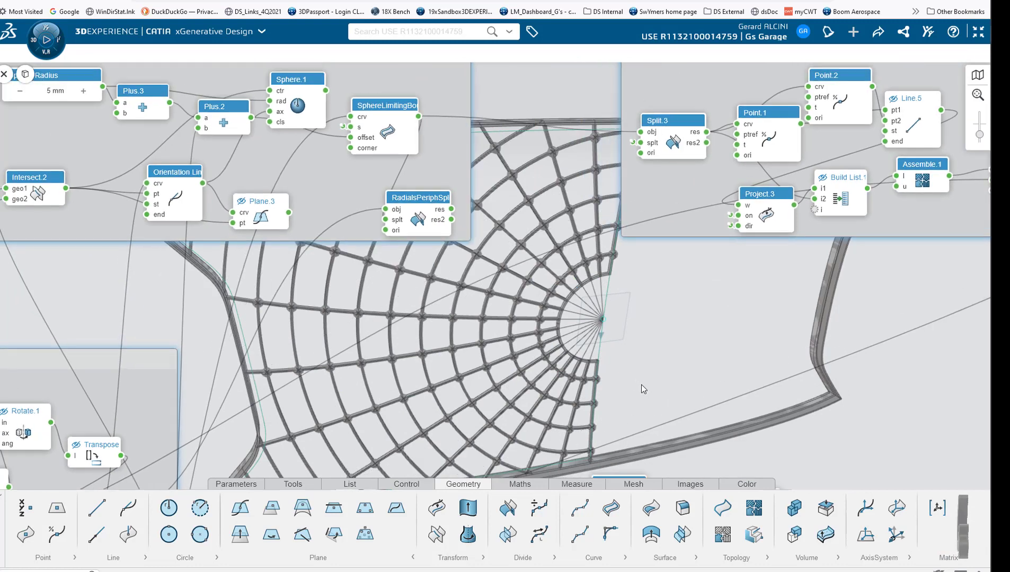
{"action": "middle_click_drag", "start_coordinate": [508, 315], "coordinate": [484, 377]}
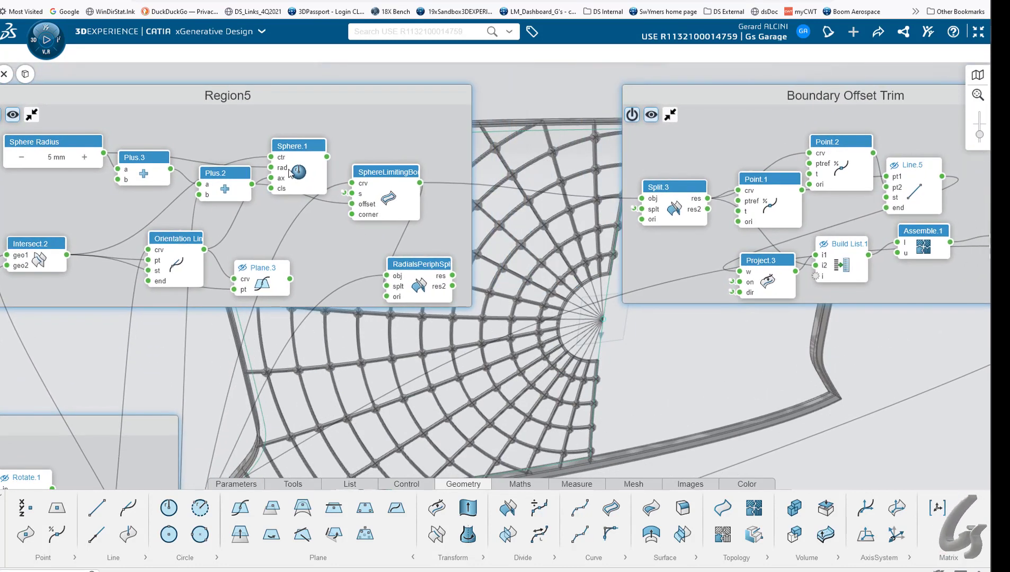
{"action": "left_click", "coordinate": [284, 147]}
{"action": "left_click", "coordinate": [383, 97]}
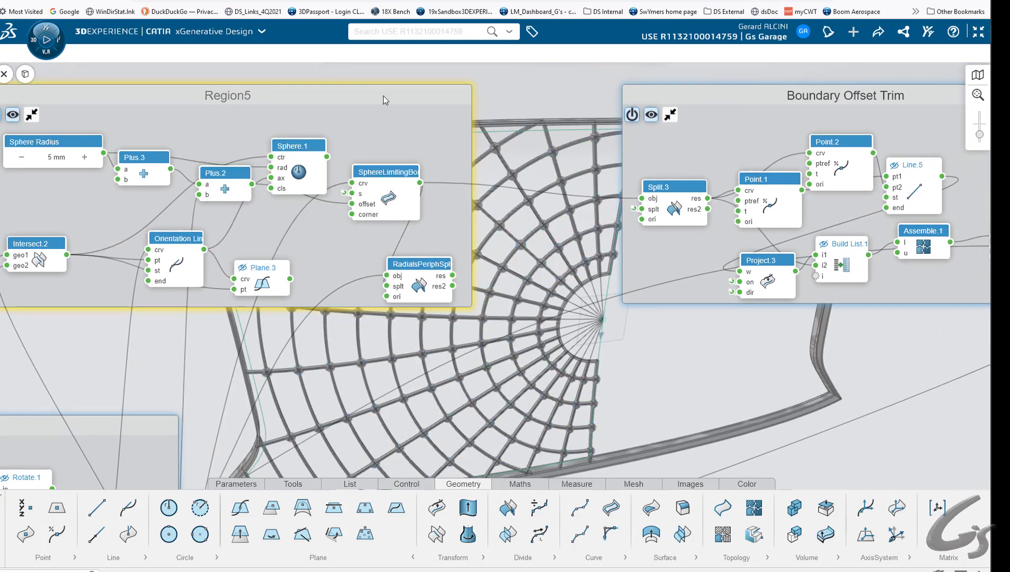
Add an Affinity node to the Region5 group and place it between Plane.3 and the RadialsPeriphSplit node
{"action": "double_click", "coordinate": [328, 250]}
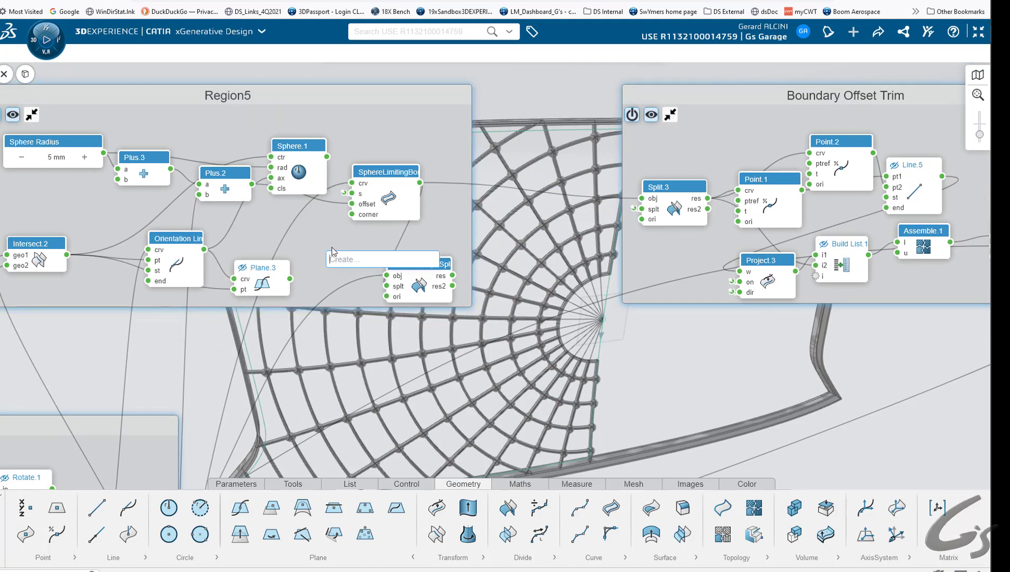
{"action": "type", "text": "aff"}
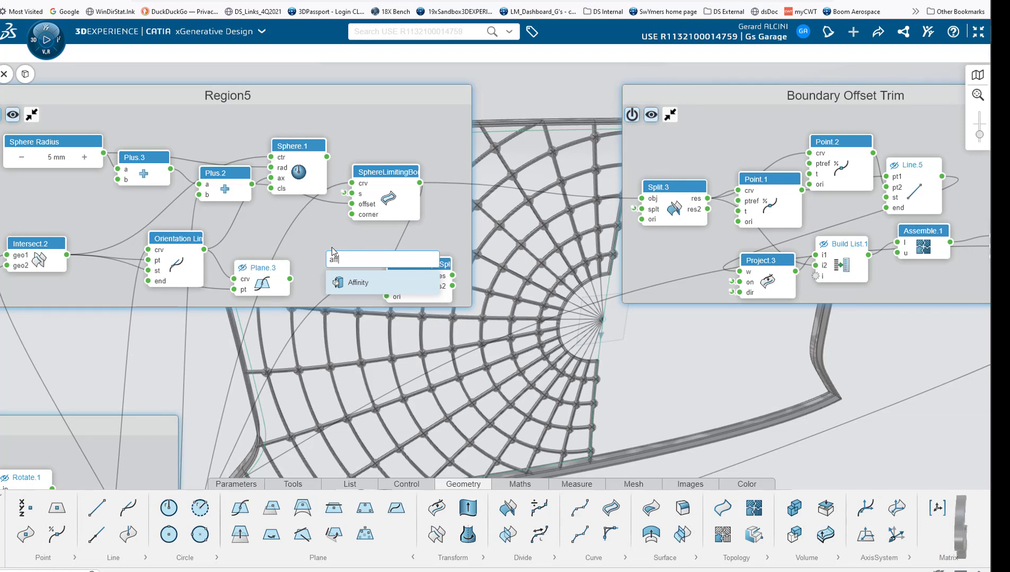
{"action": "left_click", "coordinate": [354, 283]}
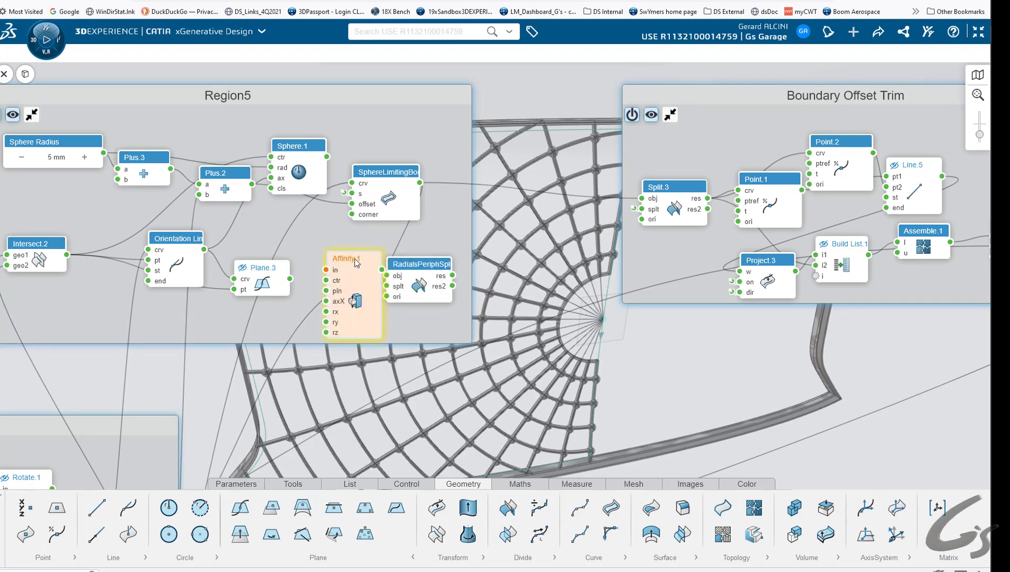
{"action": "left_click_drag", "start_coordinate": [354, 258], "coordinate": [345, 235]}
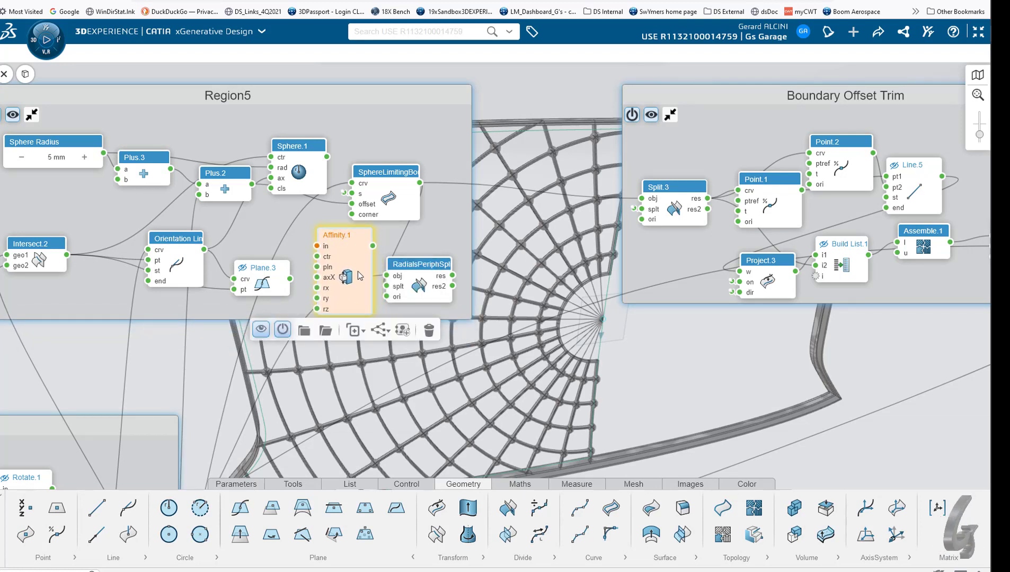
{"action": "left_click", "coordinate": [418, 238]}
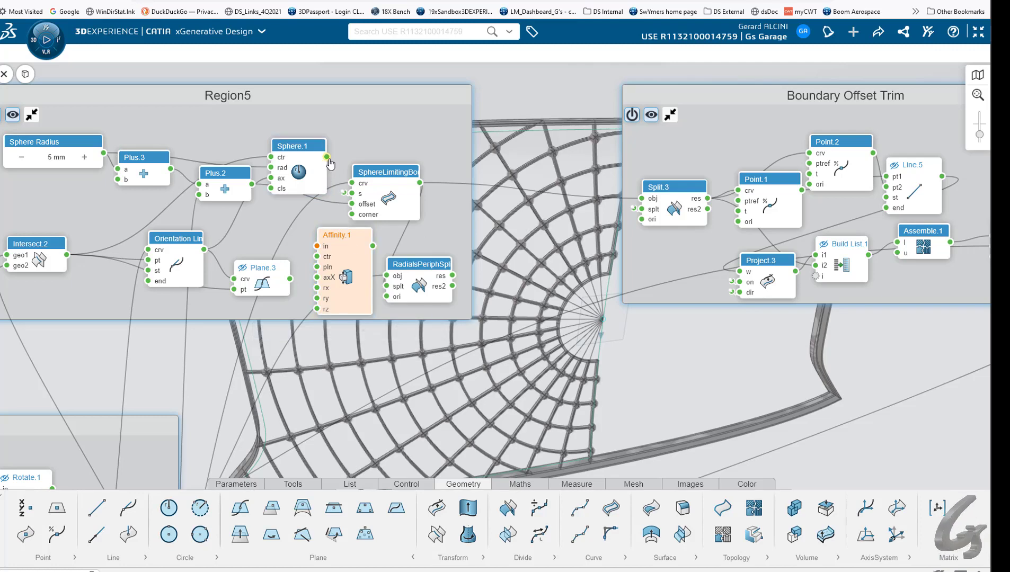
Connect Sphere.1 to the Affinity node's in, Intersect.2 to ctr, Plane.3 to pln and the Orientation Line to axX
{"action": "left_click_drag", "start_coordinate": [327, 159], "coordinate": [343, 236]}
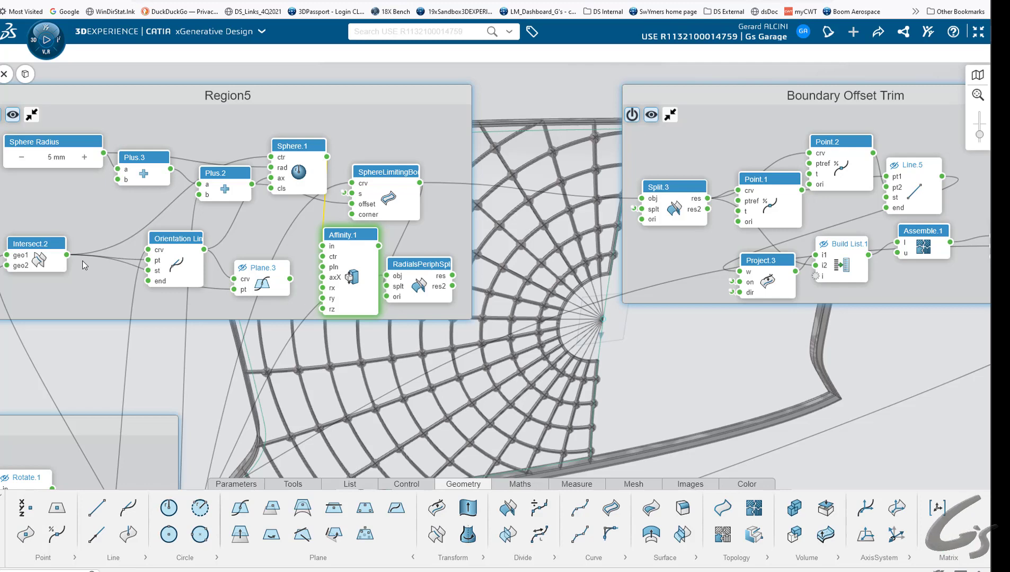
{"action": "mouse_move", "coordinate": [67, 261]}
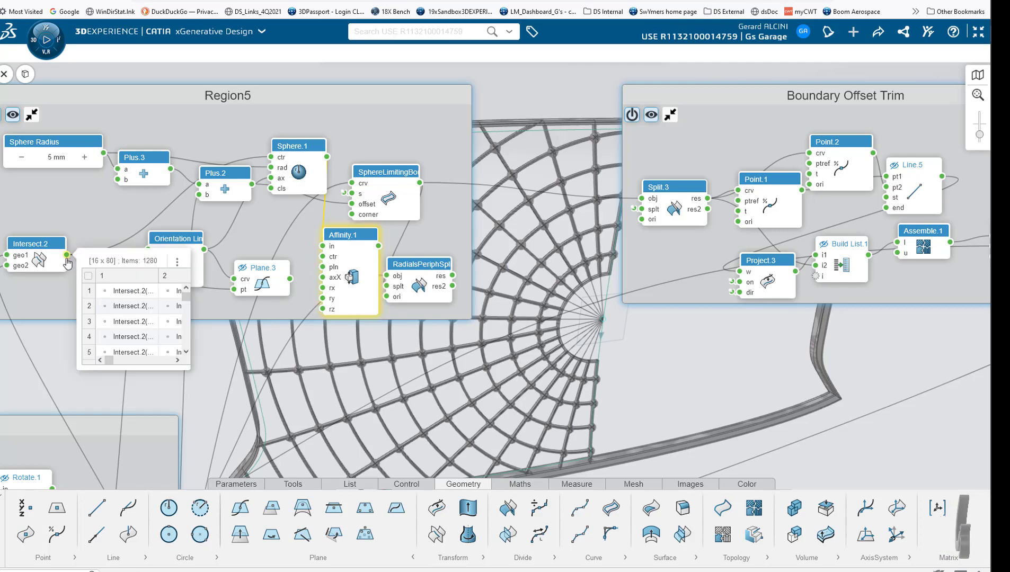
{"action": "left_click_drag", "start_coordinate": [68, 259], "coordinate": [204, 241]}
{"action": "left_click_drag", "start_coordinate": [295, 256], "coordinate": [323, 258]}
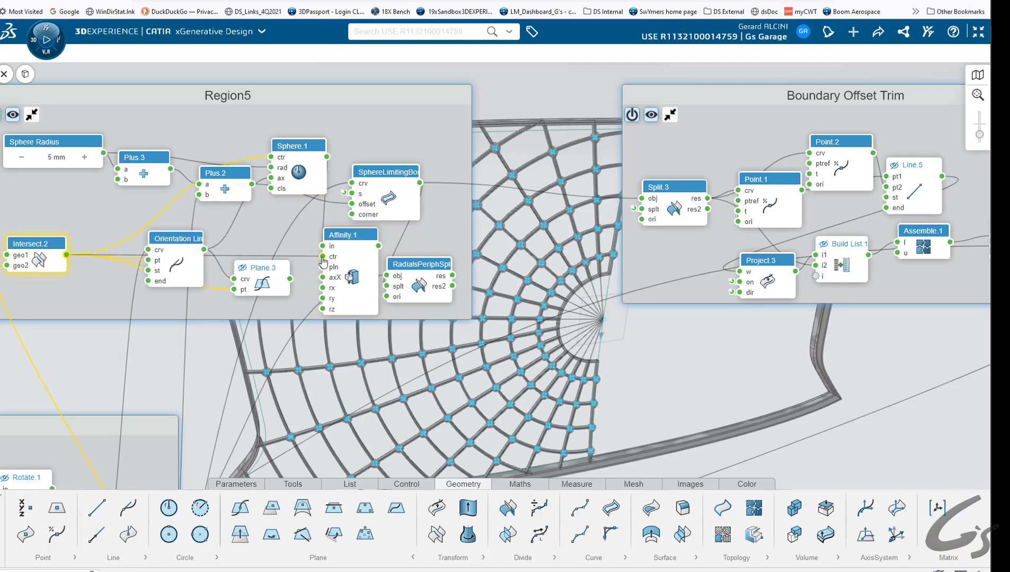
{"action": "mouse_move", "coordinate": [323, 260]}
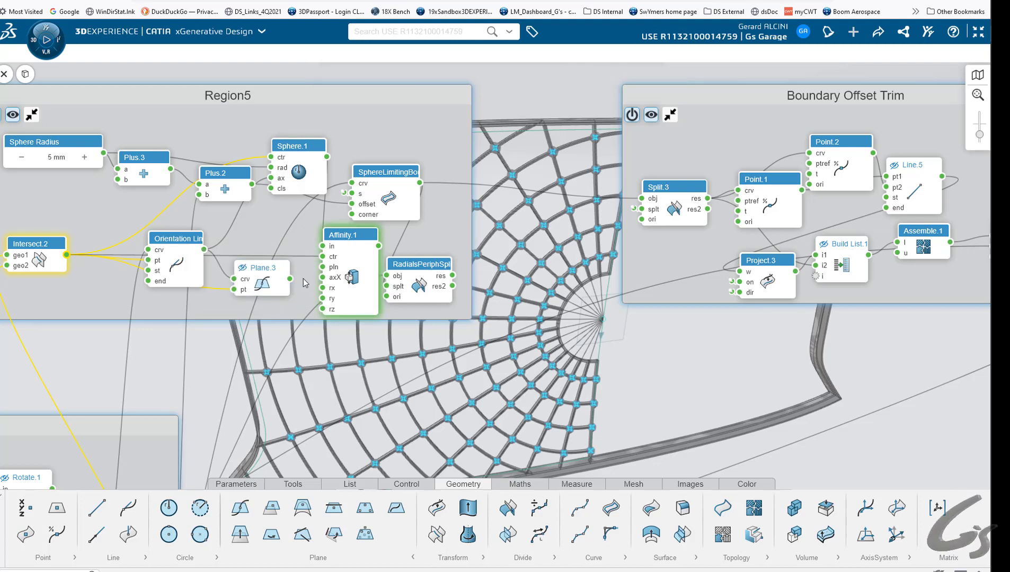
{"action": "left_click_drag", "start_coordinate": [289, 279], "coordinate": [322, 266]}
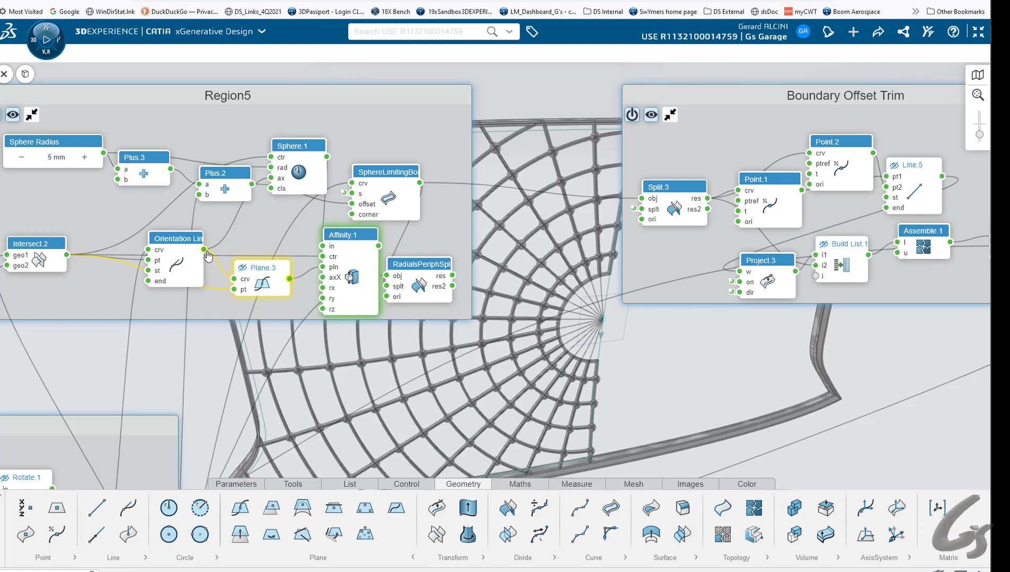
{"action": "left_click_drag", "start_coordinate": [204, 250], "coordinate": [323, 310]}
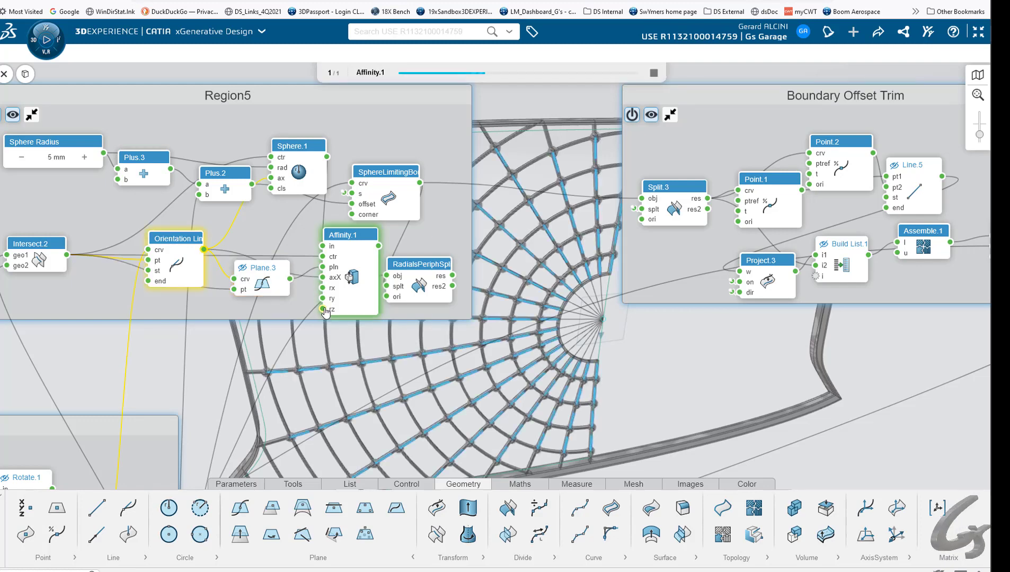
Expose the rz ratio of Affinity.1 as a separate number node in Region5
{"action": "scroll", "coordinate": [519, 370], "scroll_direction": "up", "scroll_amount": 2}
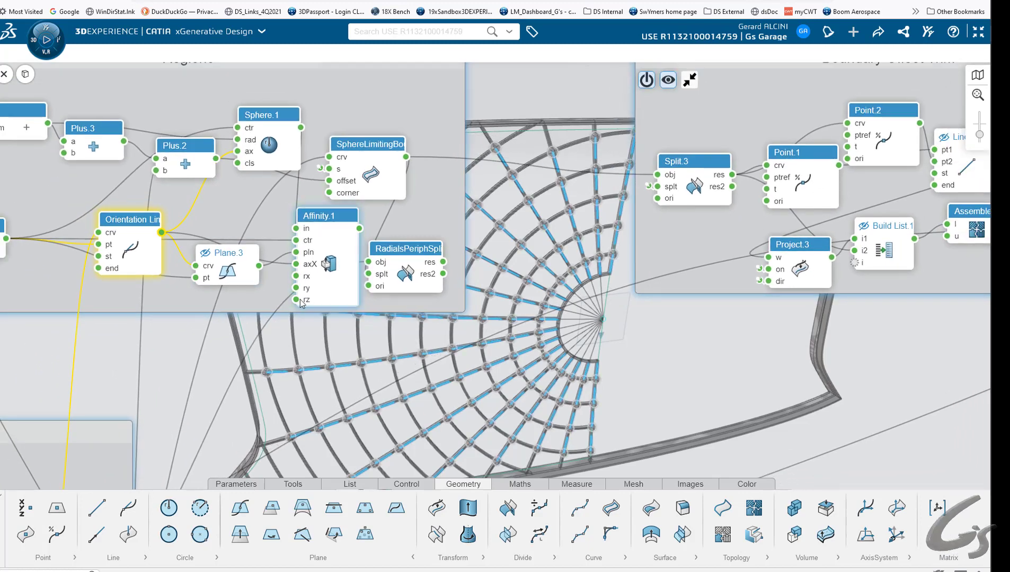
{"action": "left_click", "coordinate": [308, 224]}
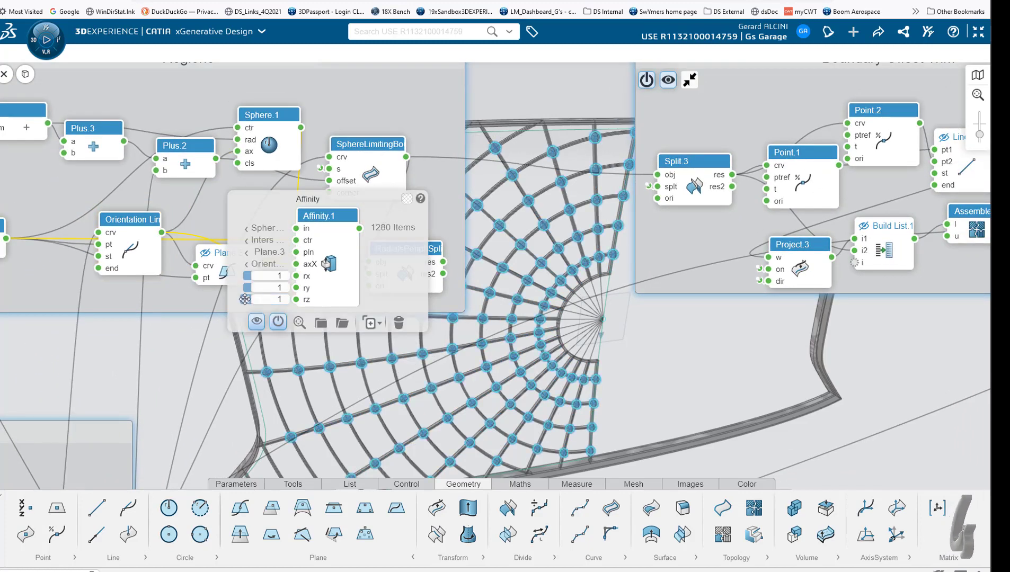
{"action": "left_click_drag", "start_coordinate": [244, 299], "coordinate": [215, 299]}
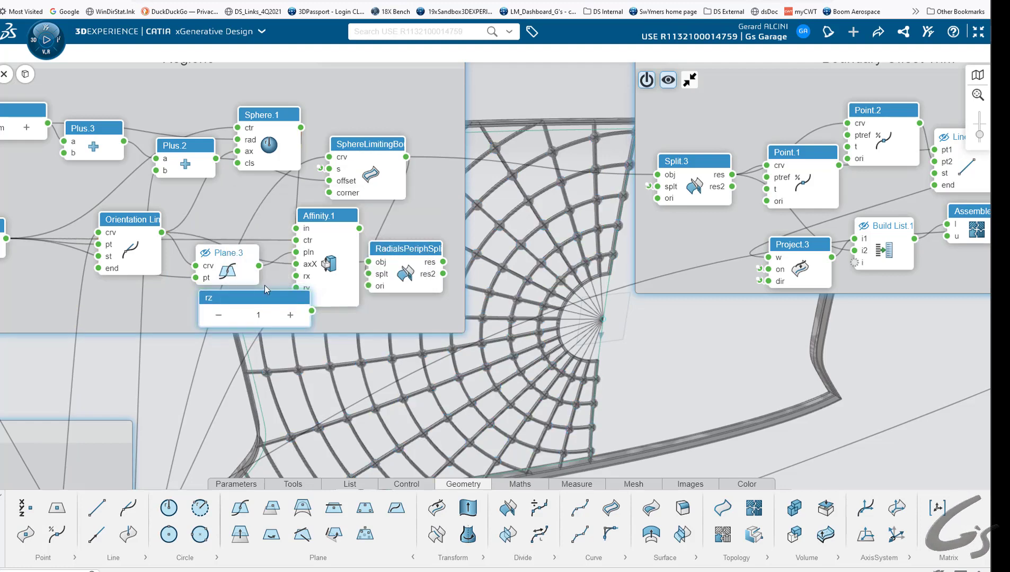
Spread out the Region5 nodes around Affinity.1 and set the rz ratio to 2
{"action": "left_click", "coordinate": [382, 187]}
{"action": "left_click_drag", "start_coordinate": [372, 153], "coordinate": [399, 131]}
{"action": "left_click_drag", "start_coordinate": [331, 244], "coordinate": [357, 206]}
{"action": "left_click_drag", "start_coordinate": [407, 275], "coordinate": [475, 245]}
{"action": "left_click_drag", "start_coordinate": [352, 206], "coordinate": [388, 205]}
{"action": "left_click_drag", "start_coordinate": [254, 326], "coordinate": [283, 320]}
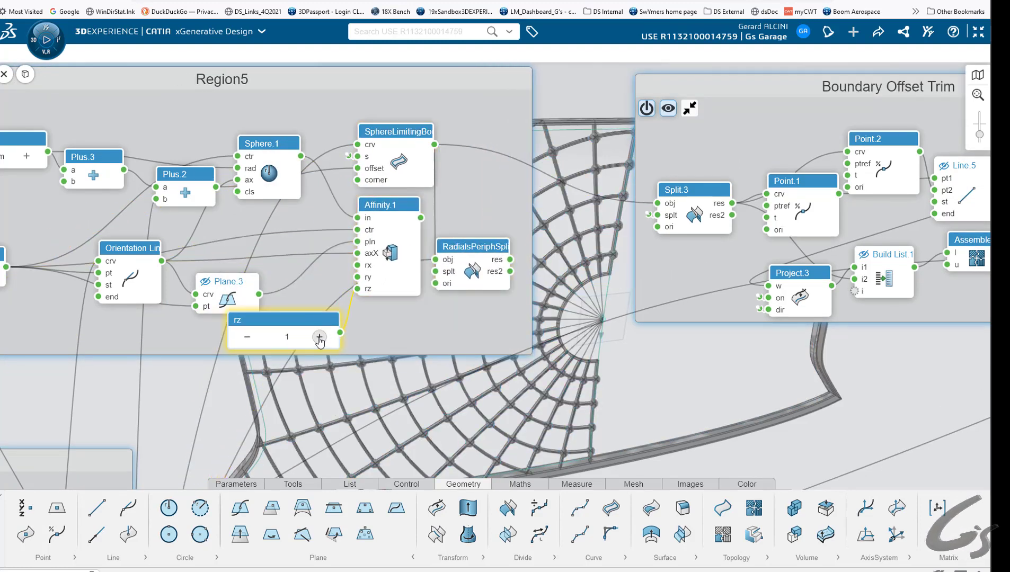
{"action": "left_click", "coordinate": [319, 337]}
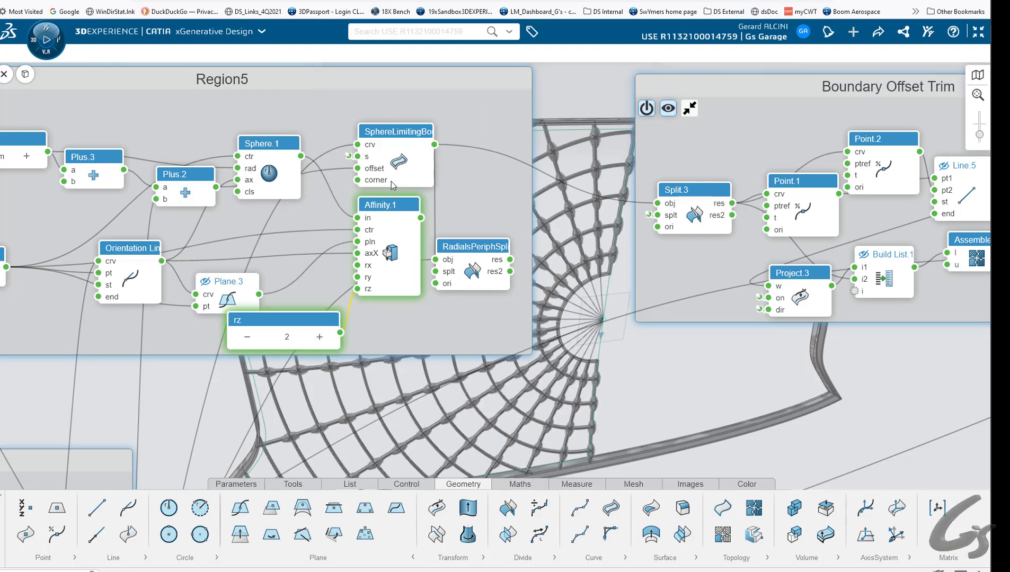
Publish the Affinity.1 output through a new Publish node beside it in the Region5 group
{"action": "left_click", "coordinate": [5, 77]}
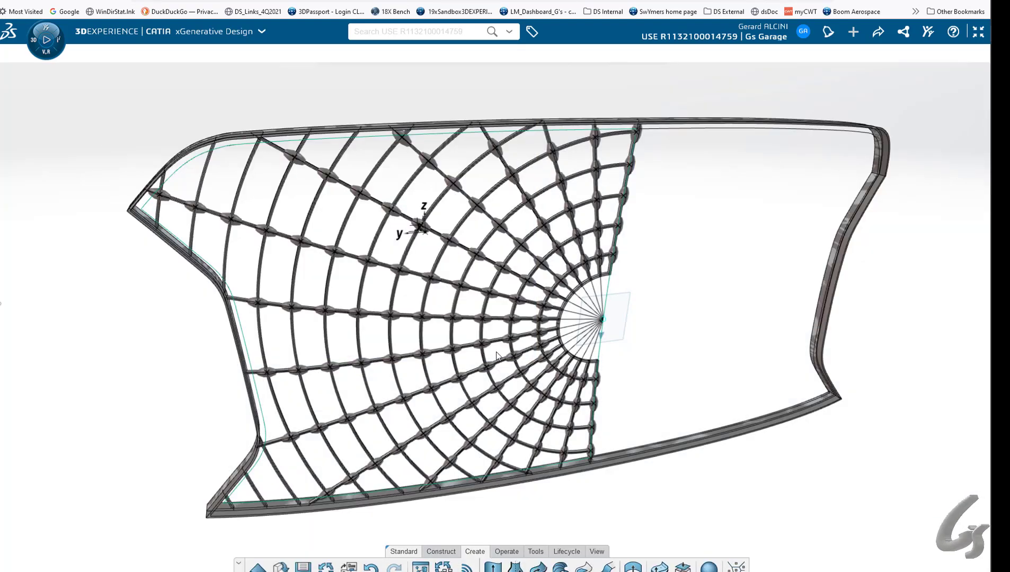
{"action": "scroll", "coordinate": [501, 347], "scroll_direction": "up", "scroll_amount": 5}
{"action": "middle_click_drag", "start_coordinate": [494, 273], "coordinate": [479, 433]}
{"action": "left_click_drag", "start_coordinate": [421, 217], "coordinate": [459, 196]}
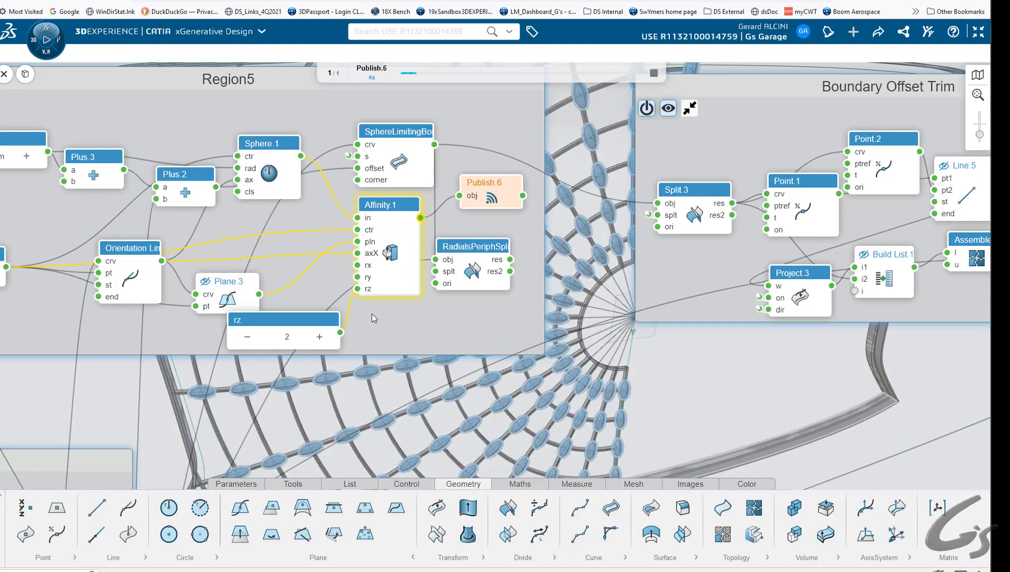
{"action": "left_click", "coordinate": [286, 322]}
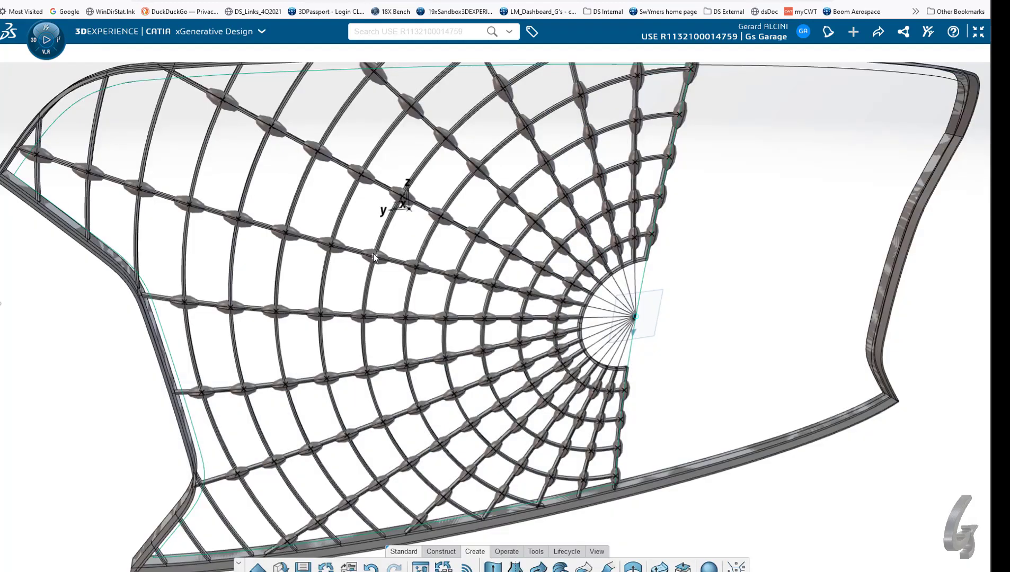
In the experiment parameters, try rz at 3 before restoring it to 2, and reduce the Radial Sections count
{"action": "mouse_move", "coordinate": [413, 317]}
{"action": "middle_mouse_down"}
{"action": "mouse_move", "coordinate": [392, 334]}
{"action": "mouse_move", "coordinate": [372, 322]}
{"action": "mouse_move", "coordinate": [400, 327]}
{"action": "middle_mouse_up"}
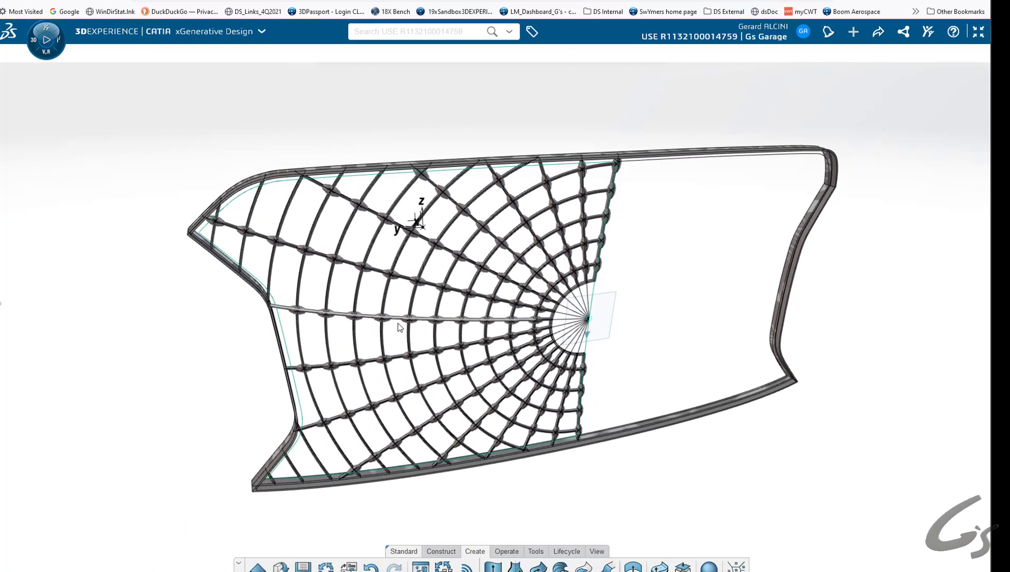
{"action": "mouse_move", "coordinate": [3, 308]}
{"action": "left_click", "coordinate": [43, 79]}
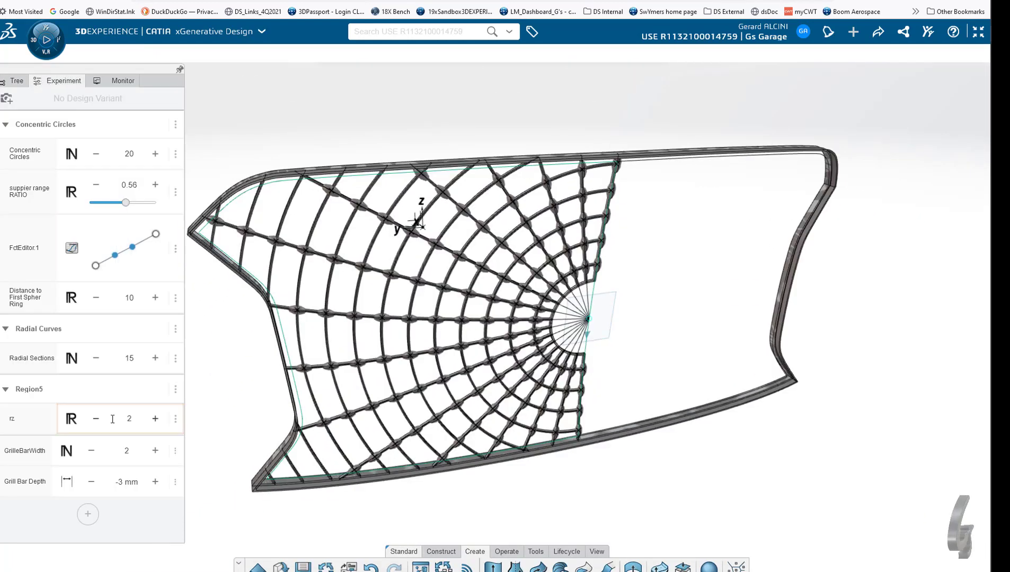
{"action": "left_click", "coordinate": [155, 419]}
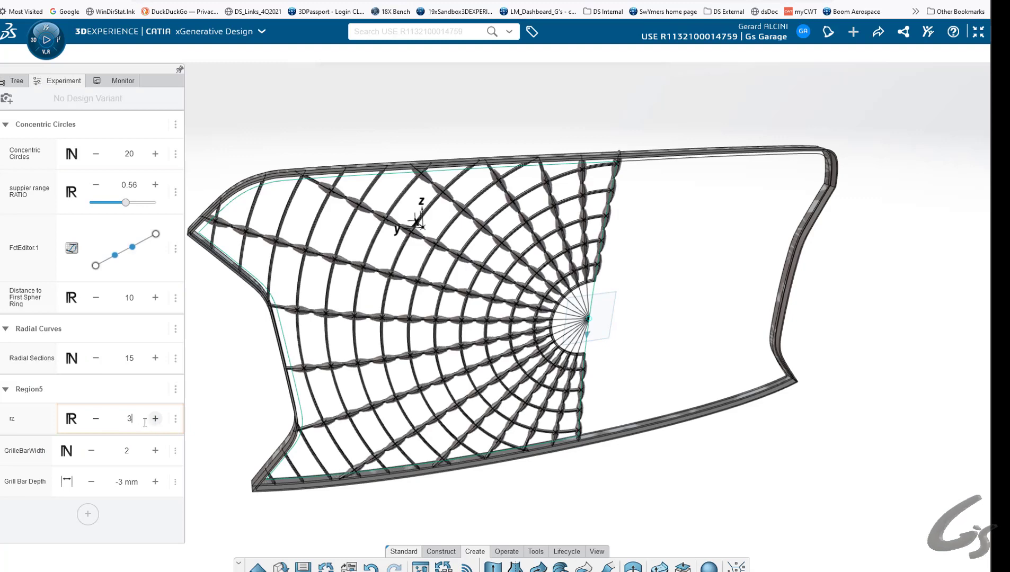
{"action": "left_click", "coordinate": [96, 418]}
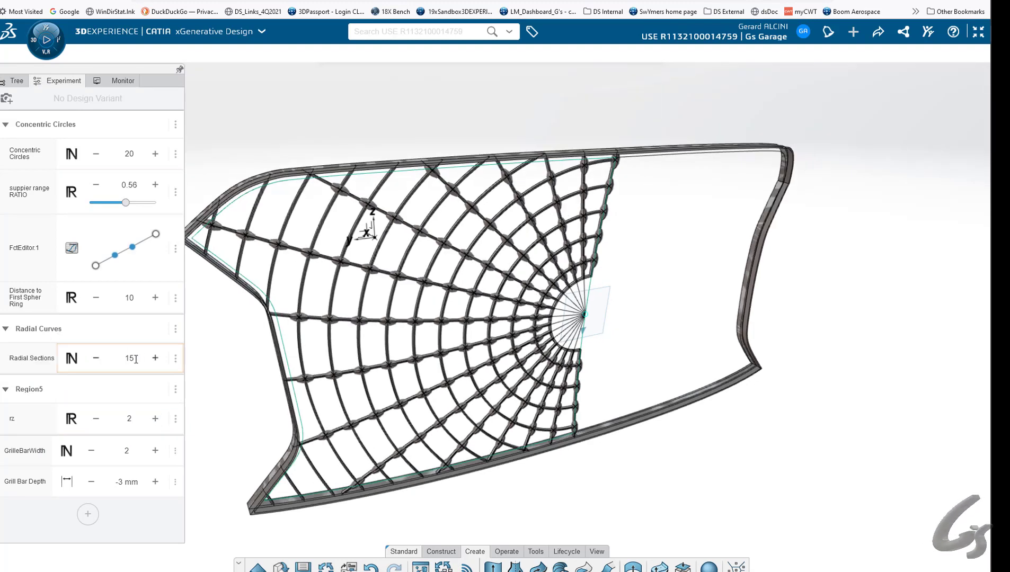
{"action": "left_click", "coordinate": [96, 358]}
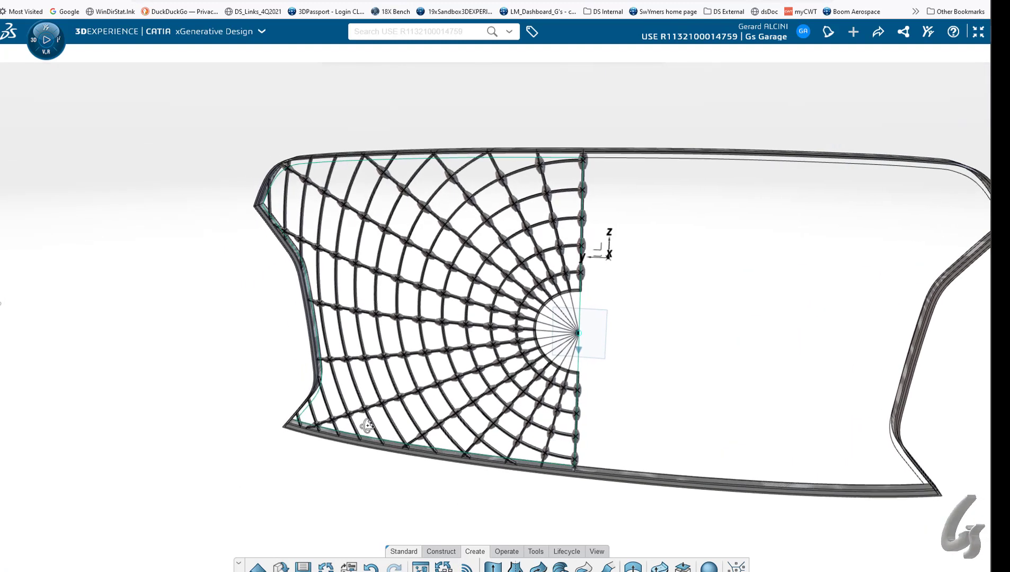
Save the web grille design and refresh the eCar Grille Surface for Pattern in the car assembly, accepting the loss of unsaved modifications
{"action": "left_click", "coordinate": [303, 567]}
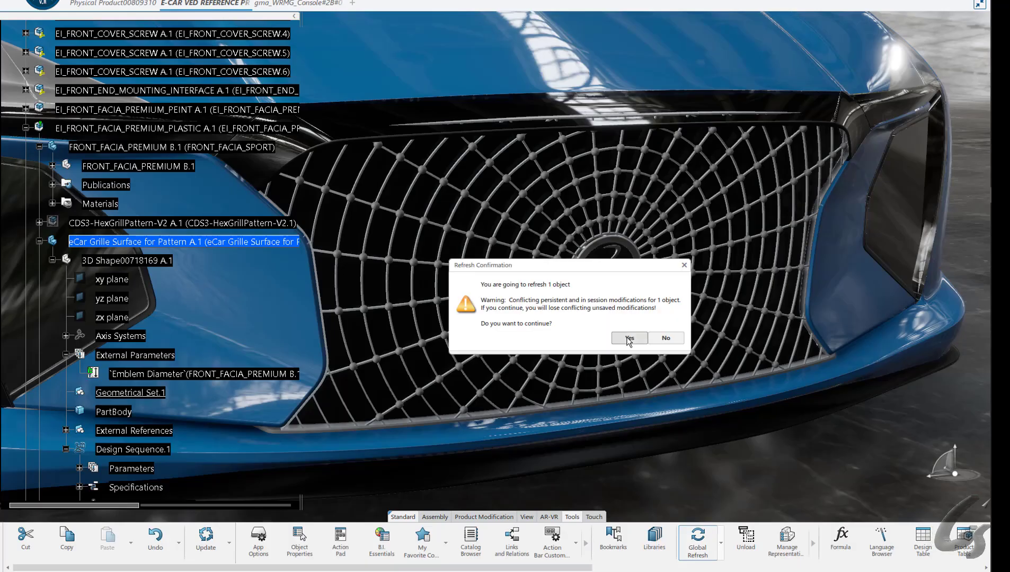
{"action": "left_click", "coordinate": [626, 338]}
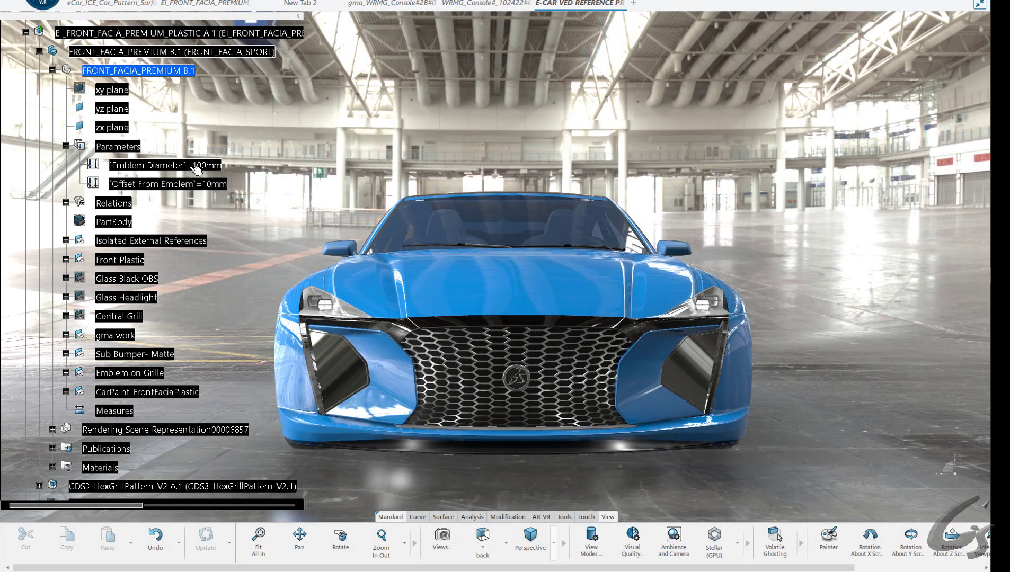
Set the Emblem Diameter parameter of FRONT_FACIA_PREMIUM to 125 mm and apply it to the emblem
{"action": "double_click", "coordinate": [189, 167]}
{"action": "type", "text": "125"}
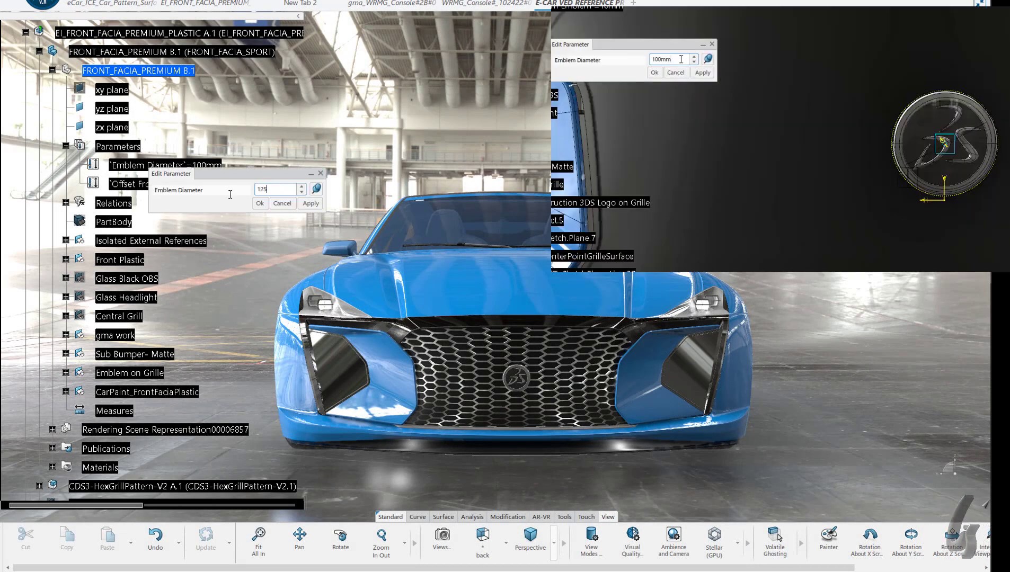
{"action": "left_click", "coordinate": [263, 203]}
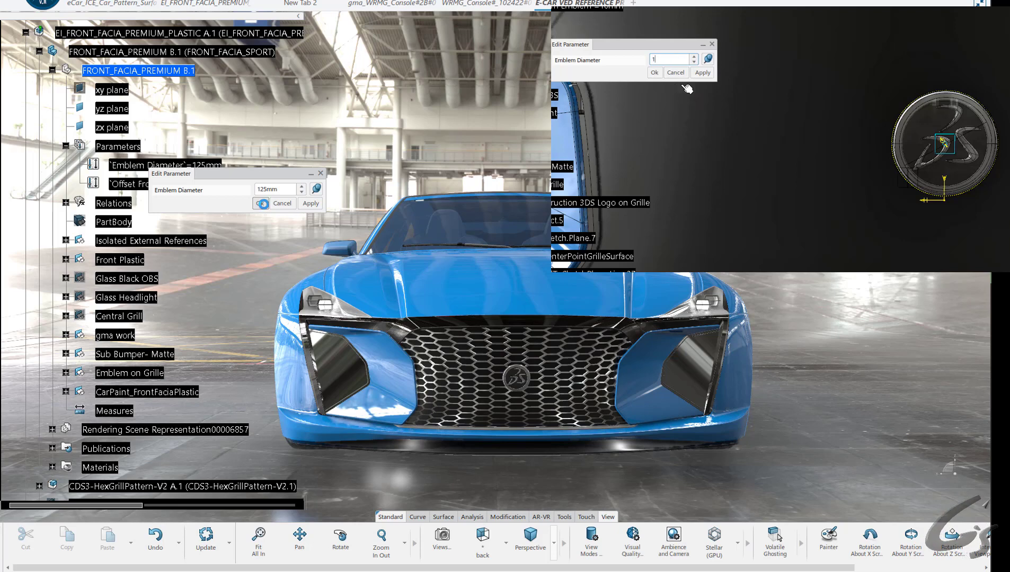
{"action": "left_click", "coordinate": [702, 73]}
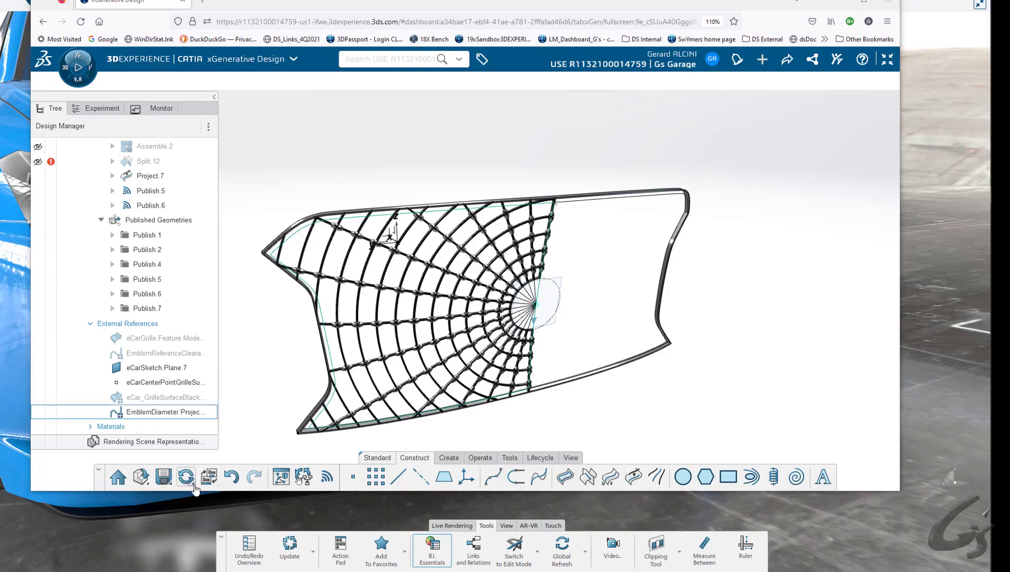
Update the web grille in xGenerative Design for the resized emblem and set Distance to First Spher Ring to 30
{"action": "left_click", "coordinate": [193, 487]}
{"action": "left_click", "coordinate": [244, 443]}
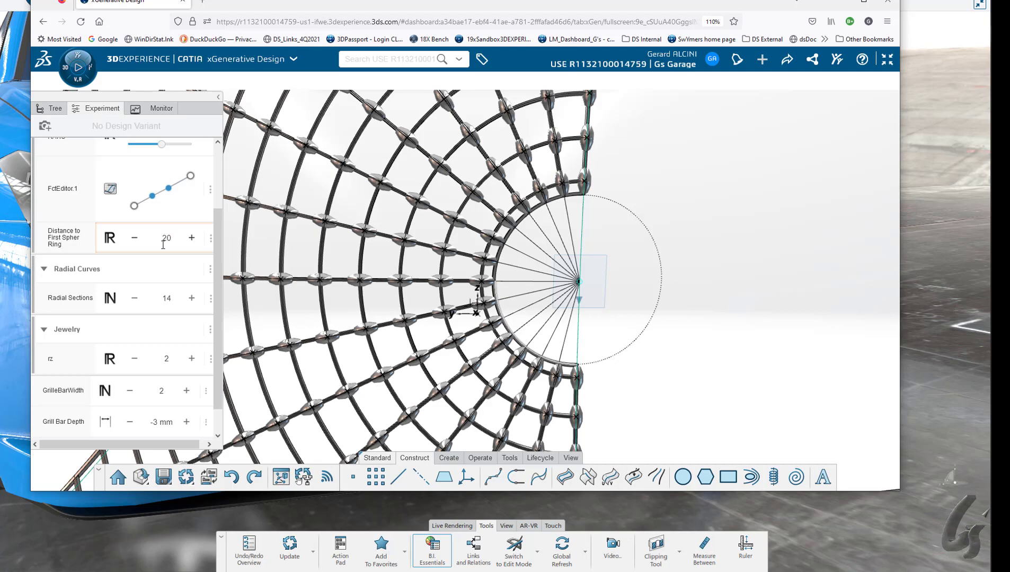
{"action": "key", "text": "Return"}
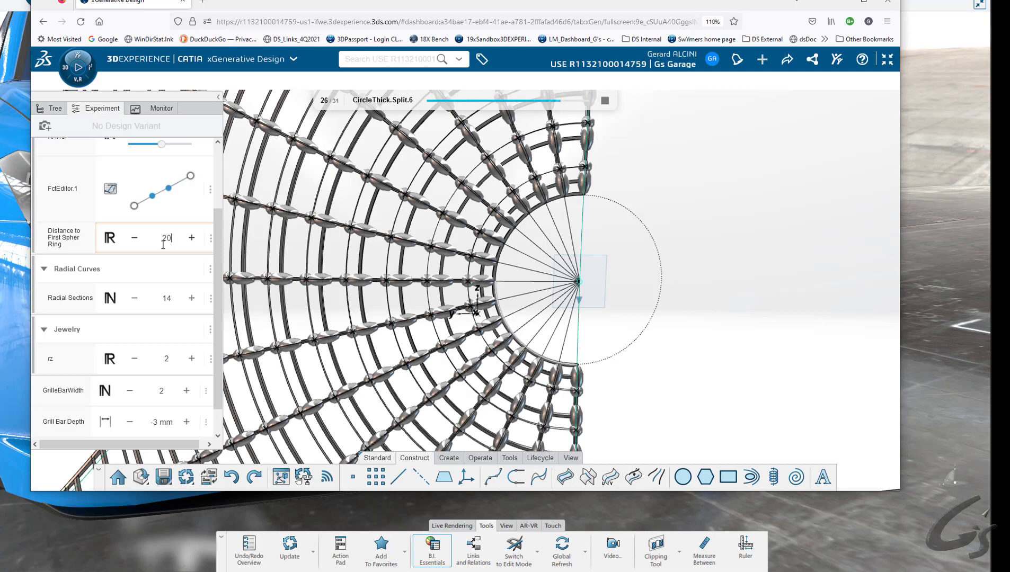
{"action": "type", "text": "30"}
{"action": "key", "text": "Return"}
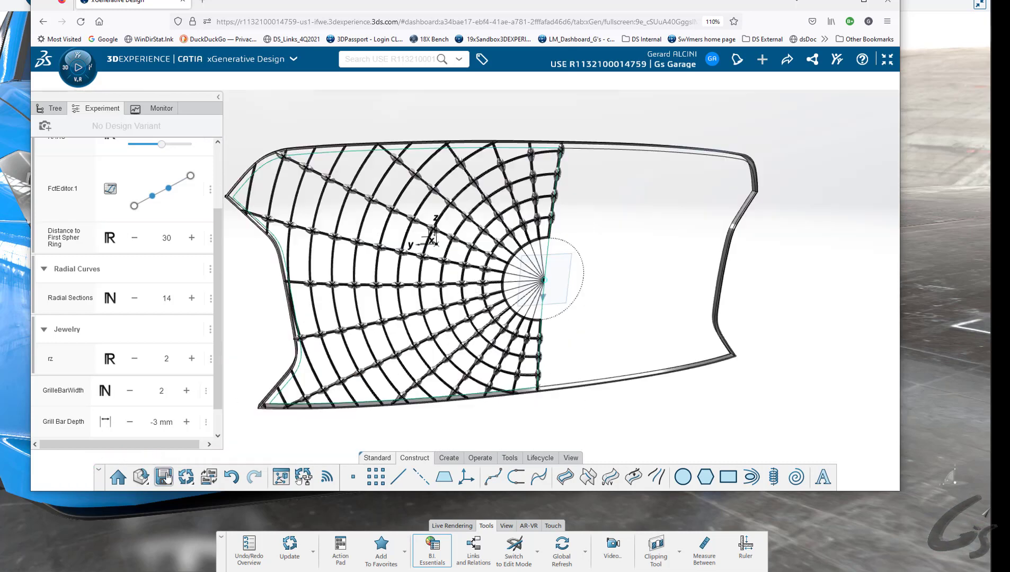
Save the adjusted web grille, refresh the front fascia in the car assembly, and inspect the car's front with the tree hidden
{"action": "left_click", "coordinate": [165, 477]}
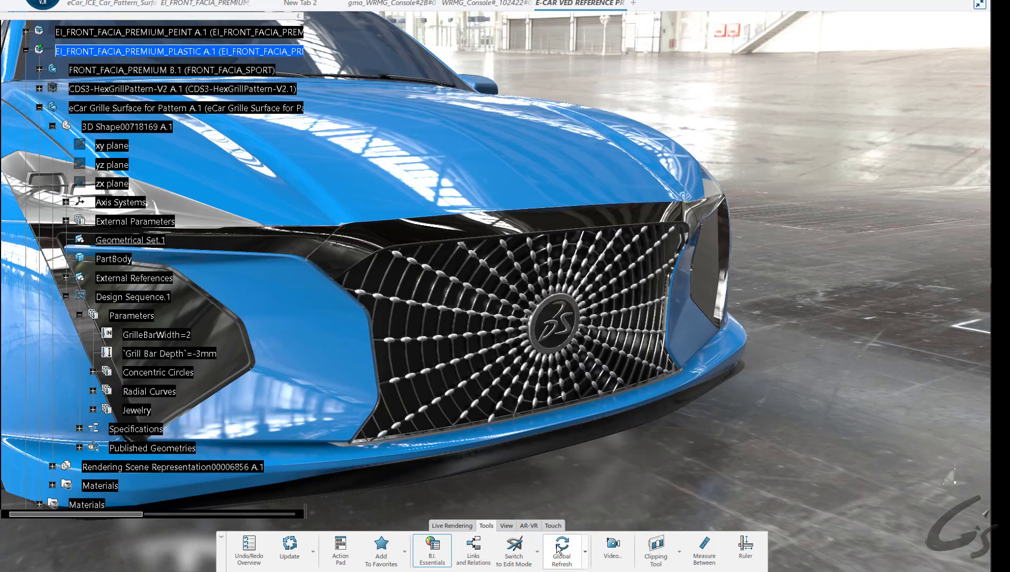
{"action": "left_click", "coordinate": [557, 550]}
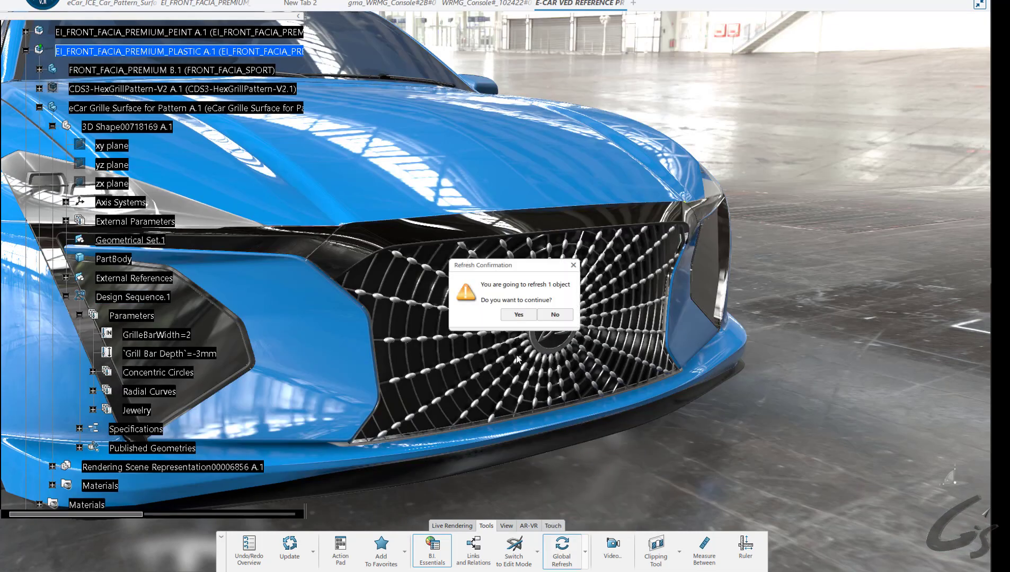
{"action": "left_click", "coordinate": [517, 316]}
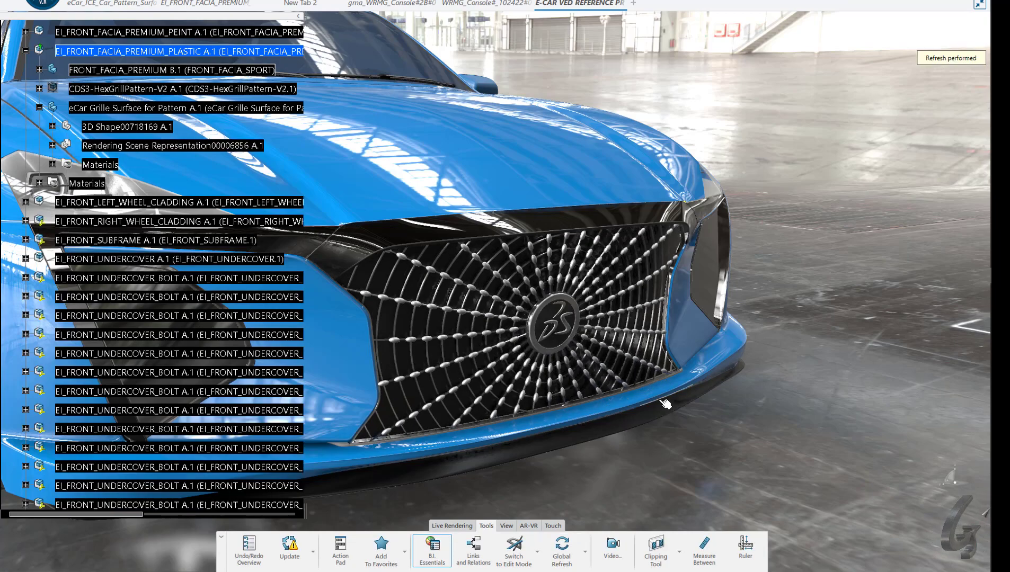
{"action": "key", "text": "F3"}
{"action": "middle_click_drag", "start_coordinate": [643, 428], "coordinate": [327, 415]}
{"action": "middle_click_drag", "start_coordinate": [353, 470], "coordinate": [624, 497]}
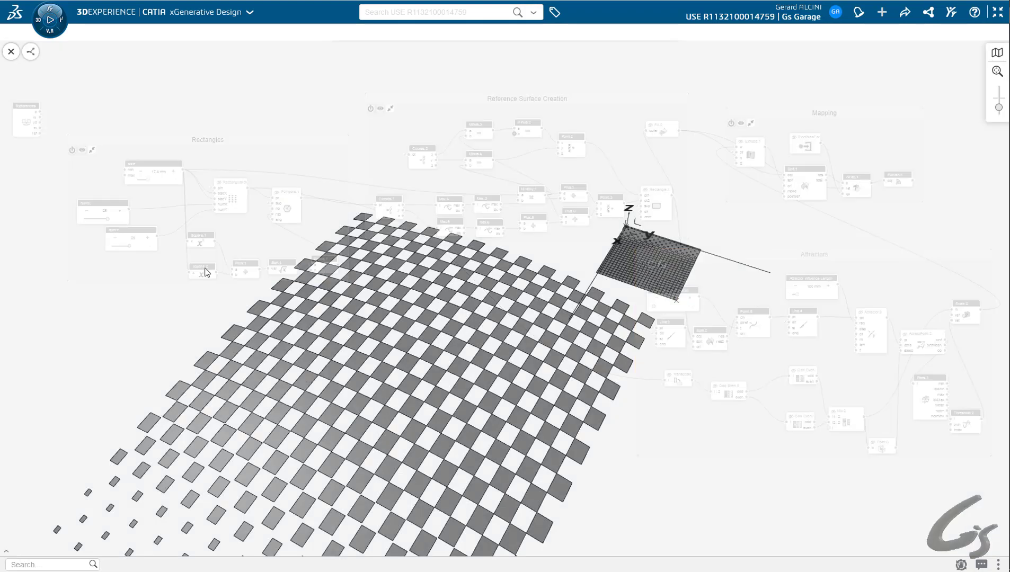
Open the roof pattern's node graph and examine the Rectangles group with its size, numX and numY inputs
{"action": "middle_click_drag", "start_coordinate": [530, 424], "coordinate": [437, 368]}
{"action": "left_click", "coordinate": [30, 51]}
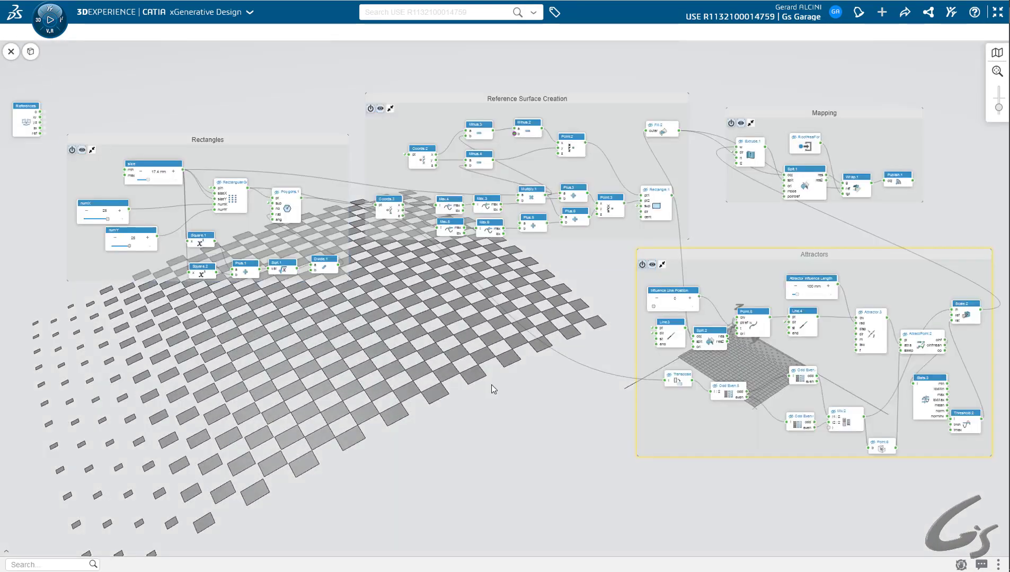
{"action": "middle_click_drag", "start_coordinate": [494, 380], "coordinate": [582, 371]}
{"action": "scroll", "coordinate": [382, 299], "scroll_direction": "up", "scroll_amount": 3}
{"action": "middle_click_drag", "start_coordinate": [342, 308], "coordinate": [394, 347]}
{"action": "scroll", "coordinate": [424, 366], "scroll_direction": "down", "scroll_amount": 1}
{"action": "left_click", "coordinate": [146, 177]}
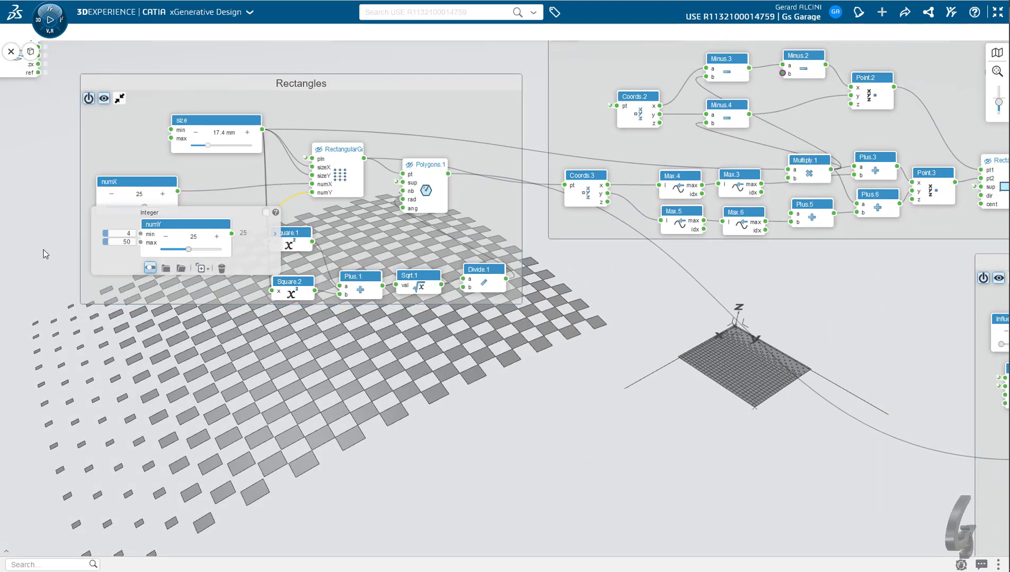
{"action": "scroll", "coordinate": [601, 298], "scroll_direction": "down", "scroll_amount": 1}
{"action": "middle_click_drag", "start_coordinate": [601, 298], "coordinate": [509, 311]}
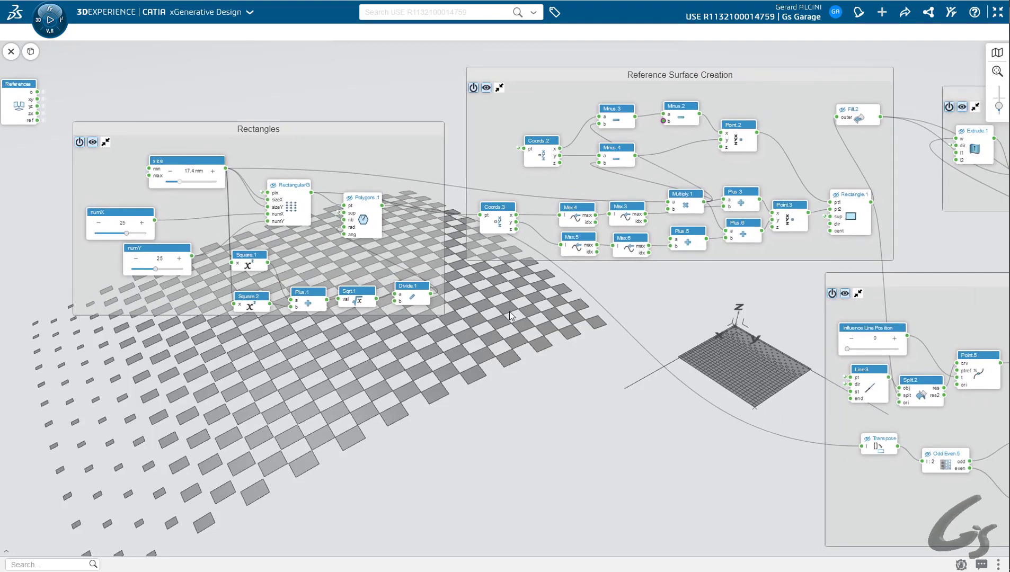
Examine the Attractors and Mapping groups, including the Influence Line Position and Attractor Influence Length inputs, and close the node graph
{"action": "middle_click_drag", "start_coordinate": [574, 322], "coordinate": [504, 319]}
{"action": "middle_click_drag", "start_coordinate": [581, 344], "coordinate": [273, 322]}
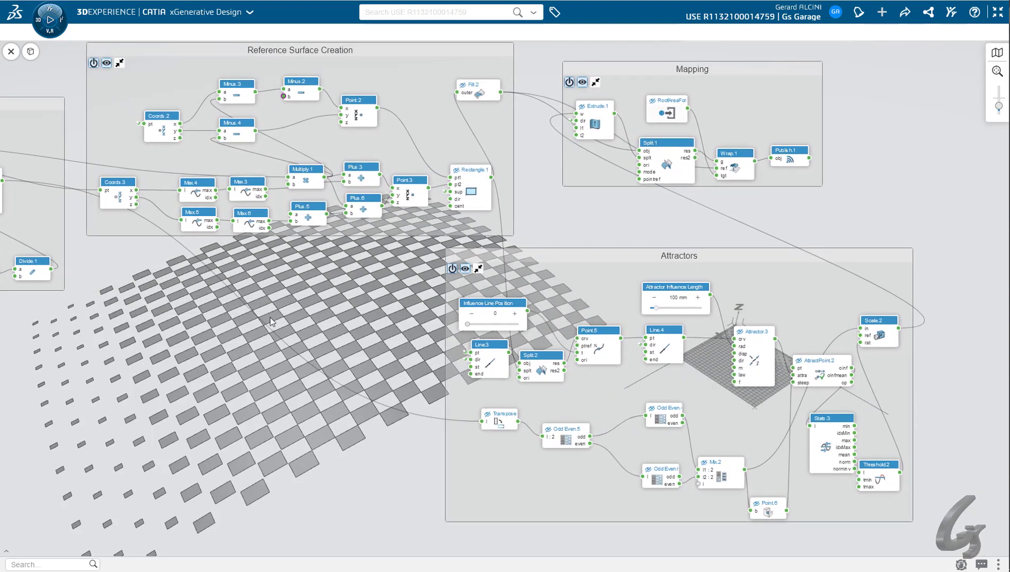
{"action": "scroll", "coordinate": [403, 306], "scroll_direction": "up", "scroll_amount": 1}
{"action": "scroll", "coordinate": [403, 309], "scroll_direction": "up", "scroll_amount": 1}
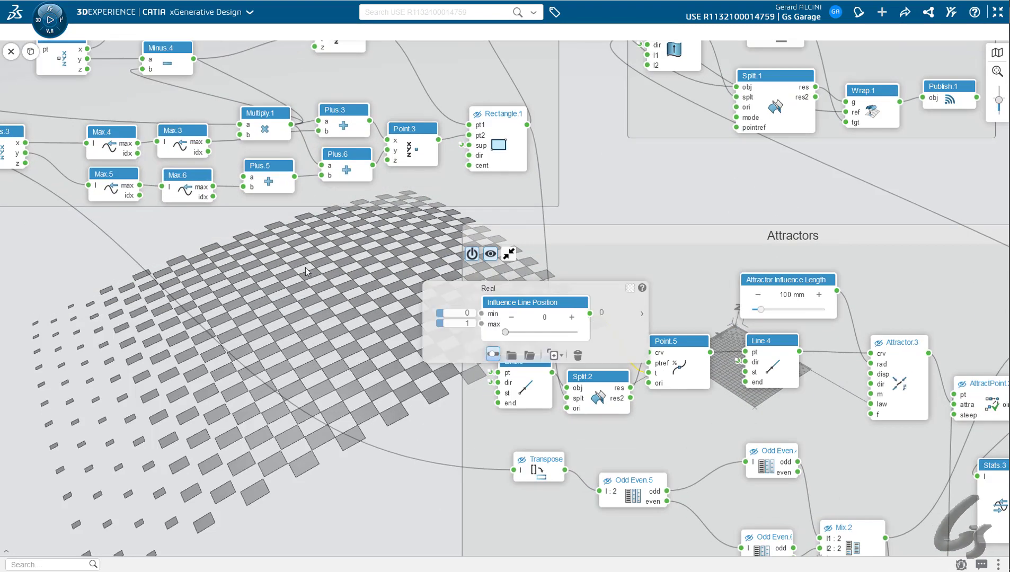
{"action": "mouse_move", "coordinate": [774, 283]}
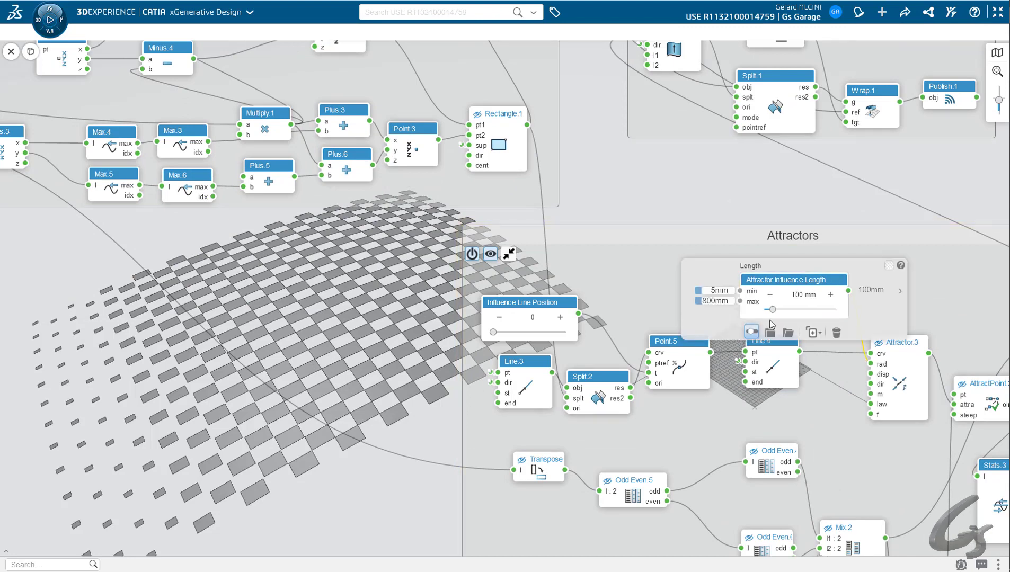
{"action": "left_click_drag", "start_coordinate": [896, 236], "coordinate": [838, 197]}
{"action": "middle_click_drag", "start_coordinate": [772, 410], "coordinate": [628, 478]}
{"action": "scroll", "coordinate": [630, 151], "scroll_direction": "up", "scroll_amount": 1}
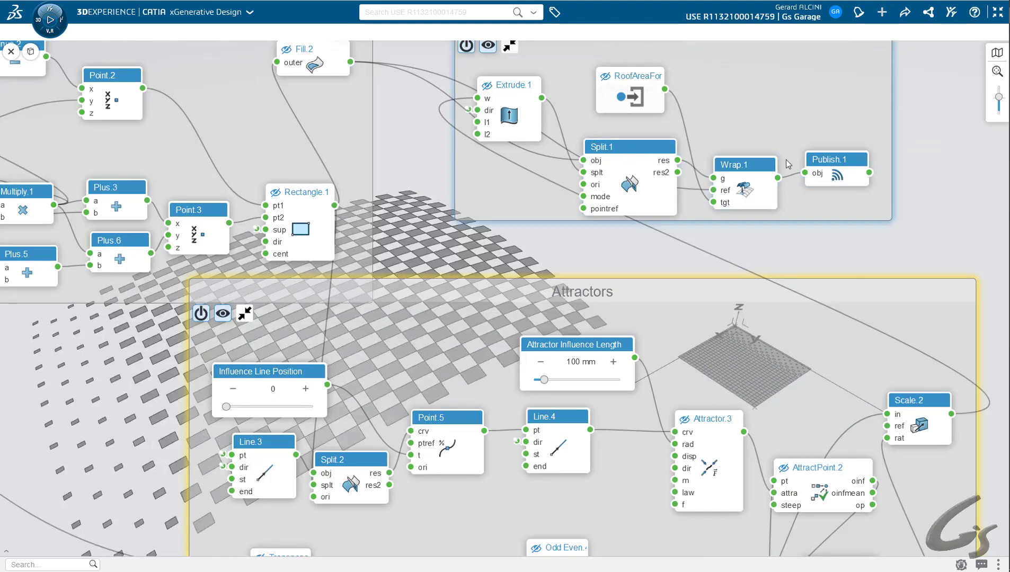
{"action": "scroll", "coordinate": [678, 262], "scroll_direction": "down", "scroll_amount": 3}
{"action": "left_click", "coordinate": [26, 54]}
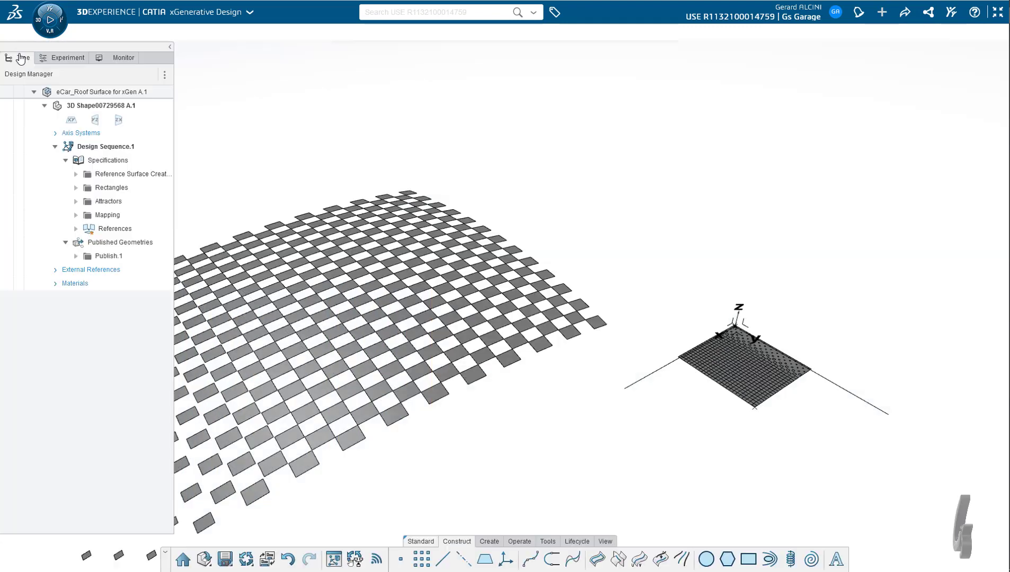
In the roof pattern's experiment parameters, try Influence Line Position at 0.525 before setting it to 1
{"action": "left_click", "coordinate": [68, 59]}
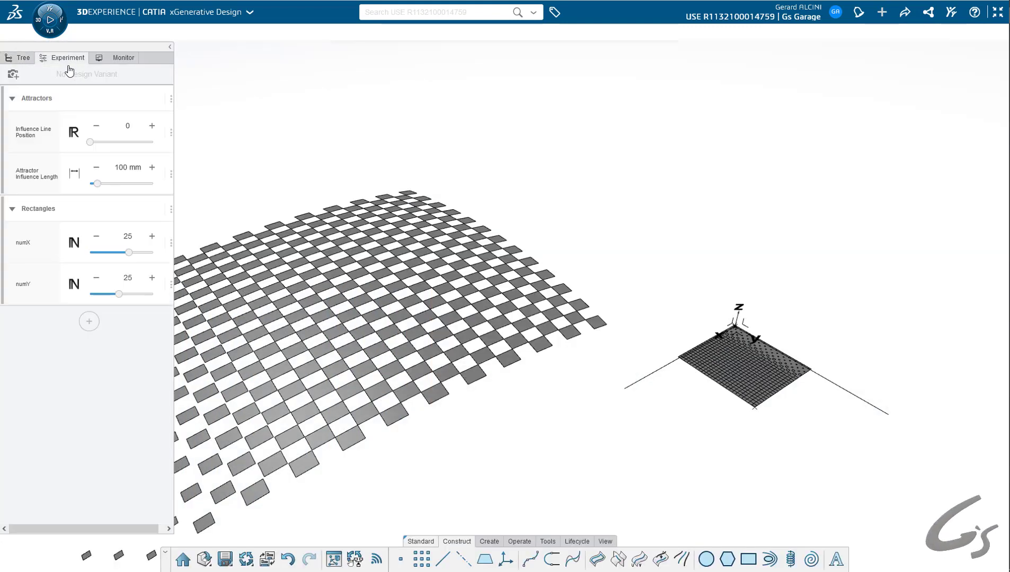
{"action": "middle_click_drag", "start_coordinate": [512, 438], "coordinate": [570, 415]}
{"action": "middle_click_drag", "start_coordinate": [573, 377], "coordinate": [562, 460]}
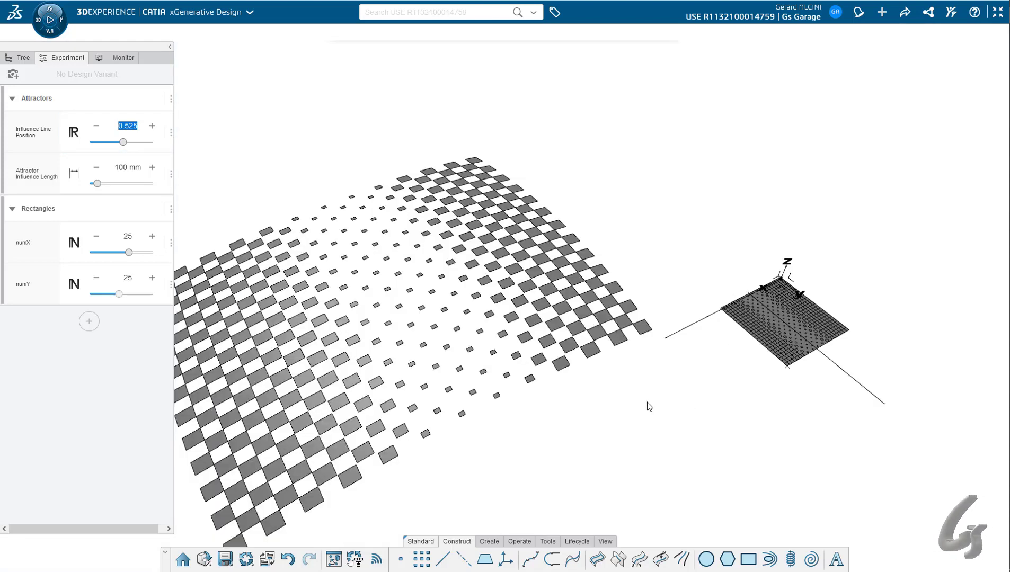
{"action": "middle_click_drag", "start_coordinate": [548, 430], "coordinate": [573, 425]}
{"action": "mouse_move", "coordinate": [125, 148]}
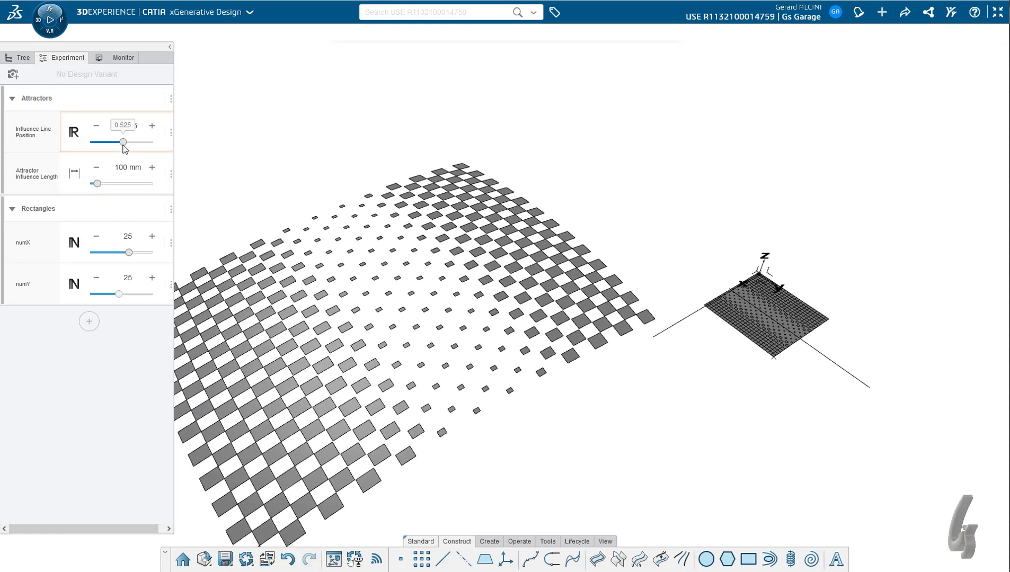
{"action": "left_click_drag", "start_coordinate": [122, 142], "coordinate": [153, 142]}
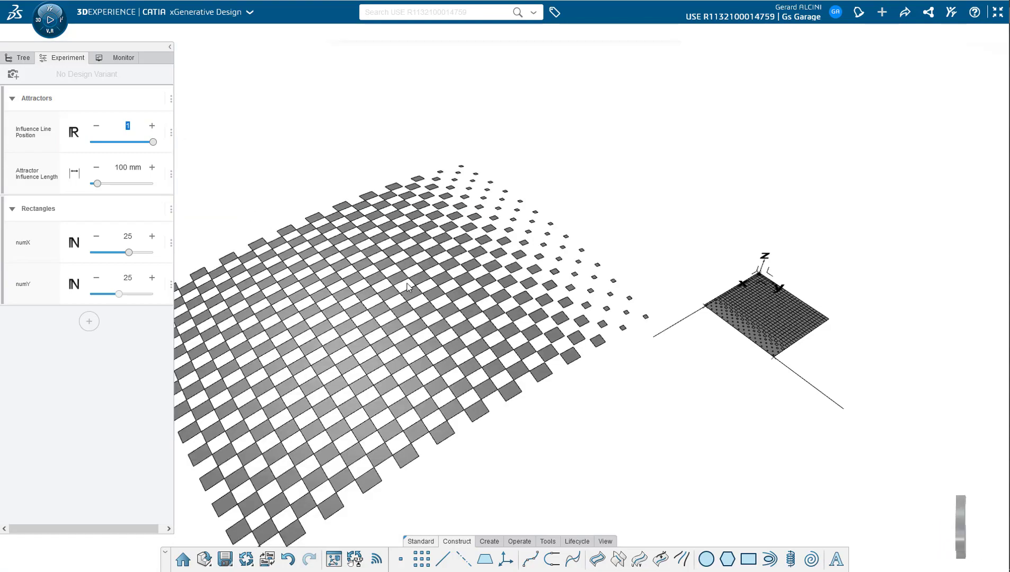
{"action": "scroll", "coordinate": [450, 315], "scroll_direction": "down", "scroll_amount": 5}
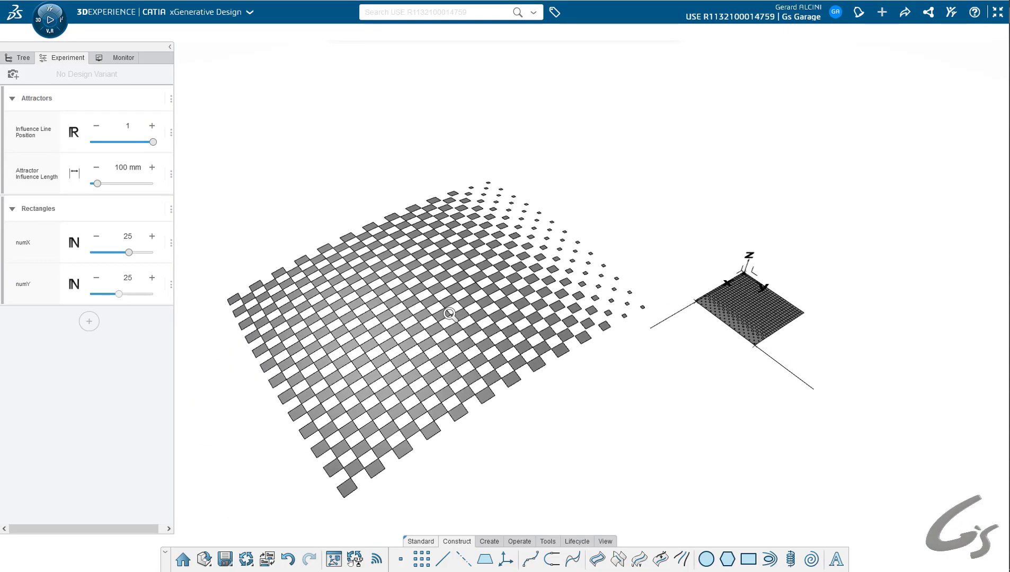
{"action": "middle_click_drag", "start_coordinate": [450, 315], "coordinate": [360, 322]}
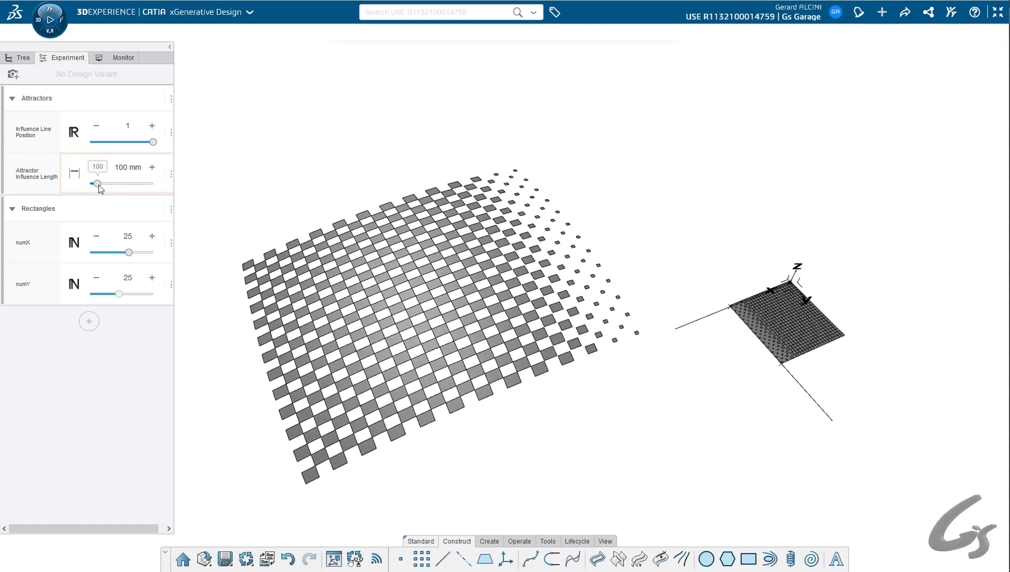
Try Attractor Influence Length at 306 mm and 606 mm before setting it to 144 mm
{"action": "left_click_drag", "start_coordinate": [101, 184], "coordinate": [113, 184]}
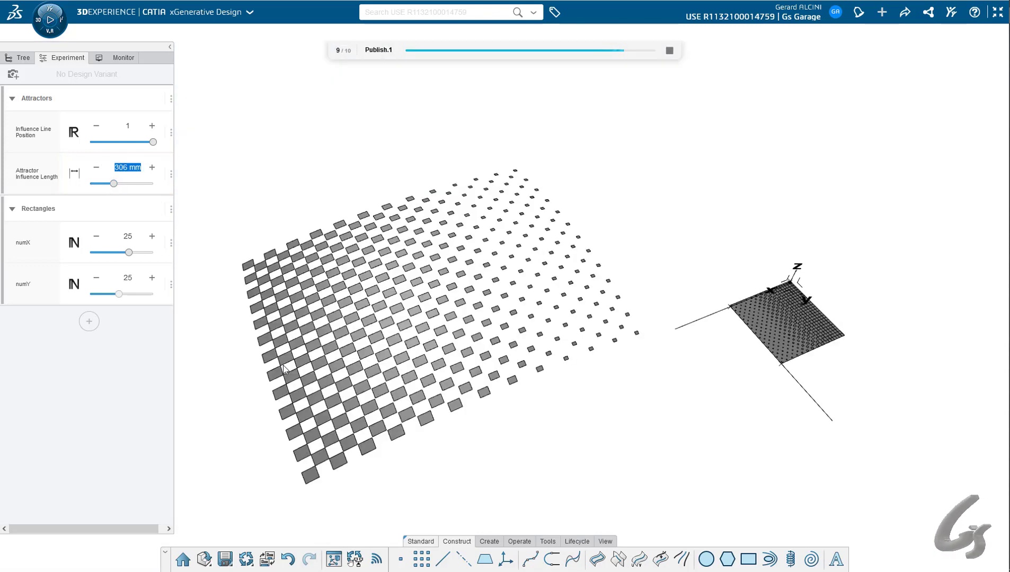
{"action": "mouse_move", "coordinate": [114, 185]}
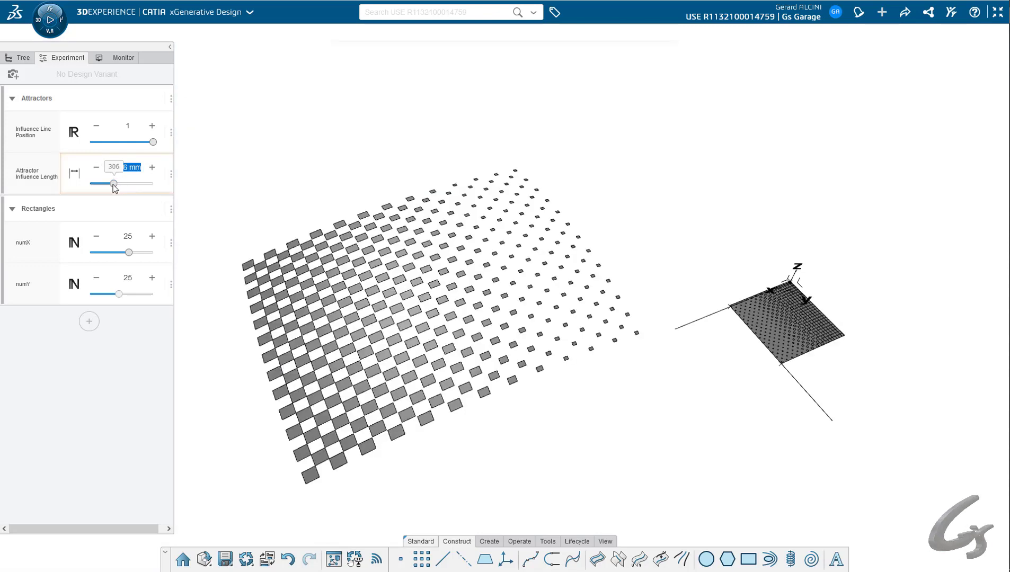
{"action": "left_click_drag", "start_coordinate": [114, 185], "coordinate": [137, 184]}
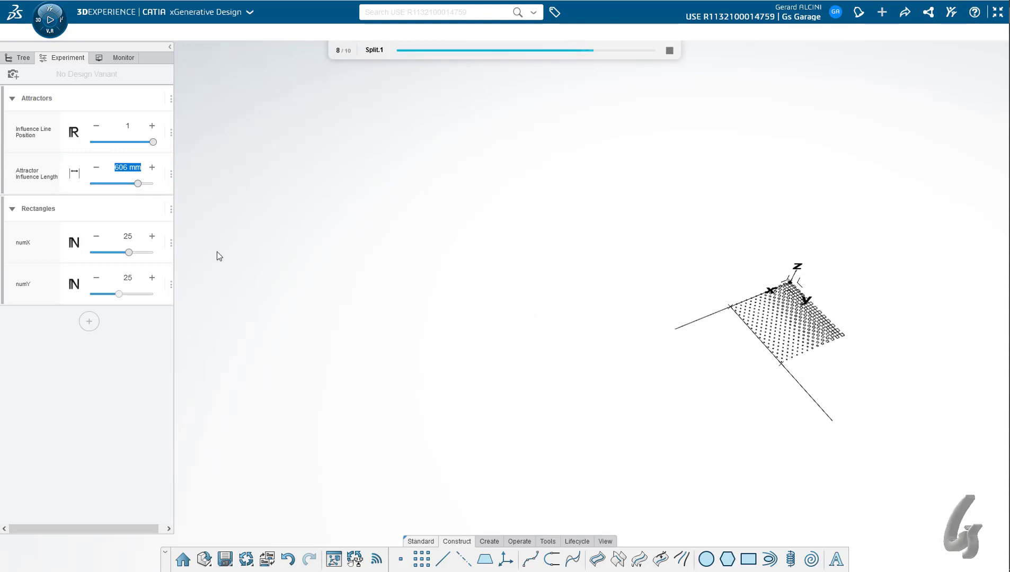
{"action": "mouse_move", "coordinate": [138, 184]}
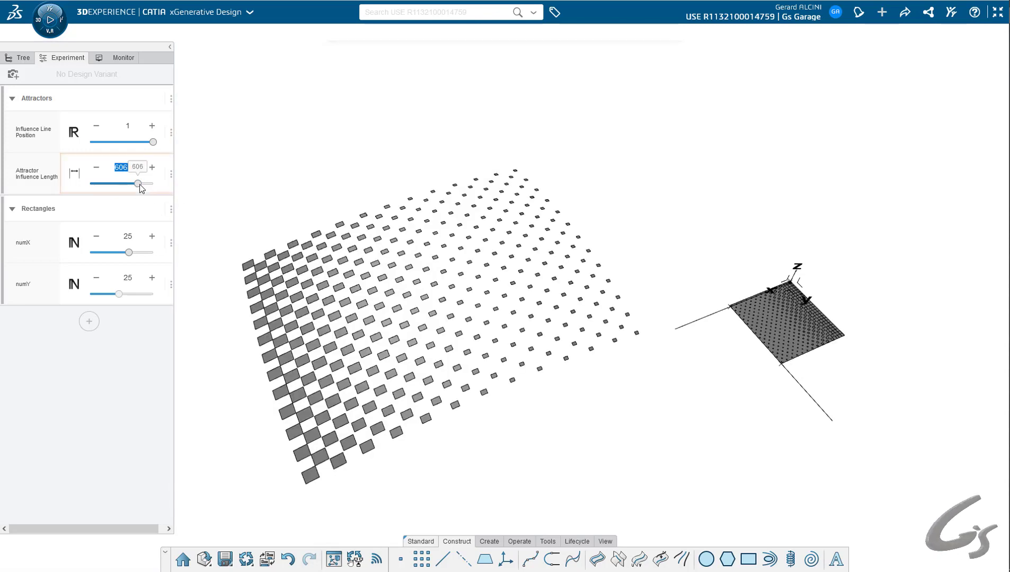
{"action": "left_click_drag", "start_coordinate": [139, 185], "coordinate": [99, 188]}
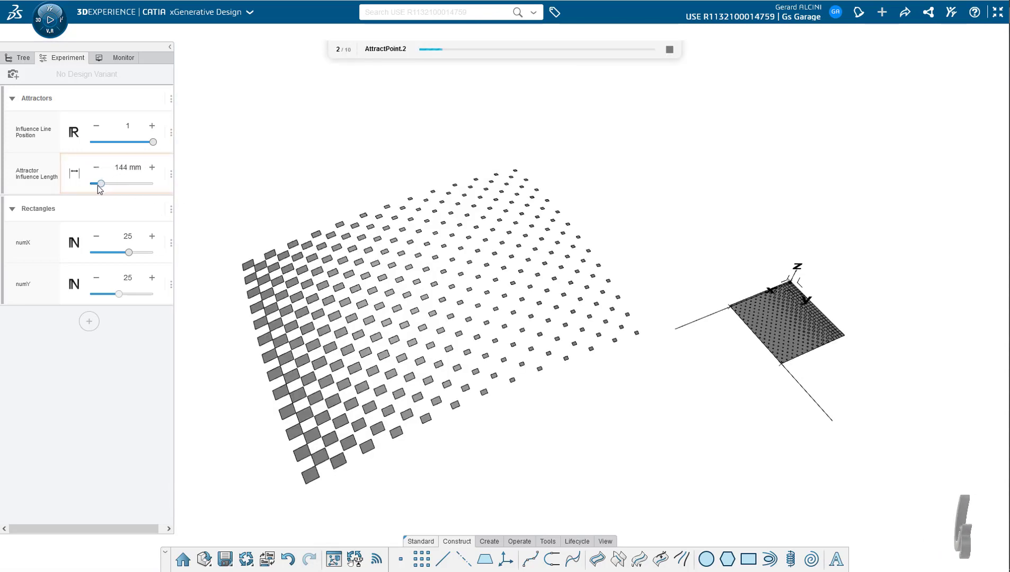
Change the roof pattern's rectangle counts to 15 for numX and 49 for numY
{"action": "mouse_move", "coordinate": [129, 254]}
{"action": "left_click_drag", "start_coordinate": [129, 254], "coordinate": [111, 254]}
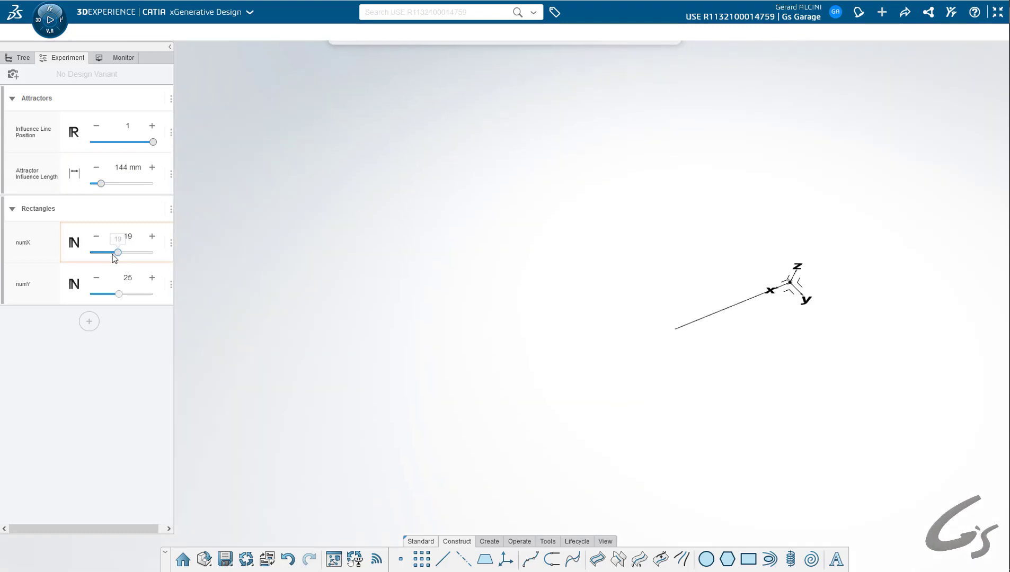
{"action": "mouse_move", "coordinate": [118, 295]}
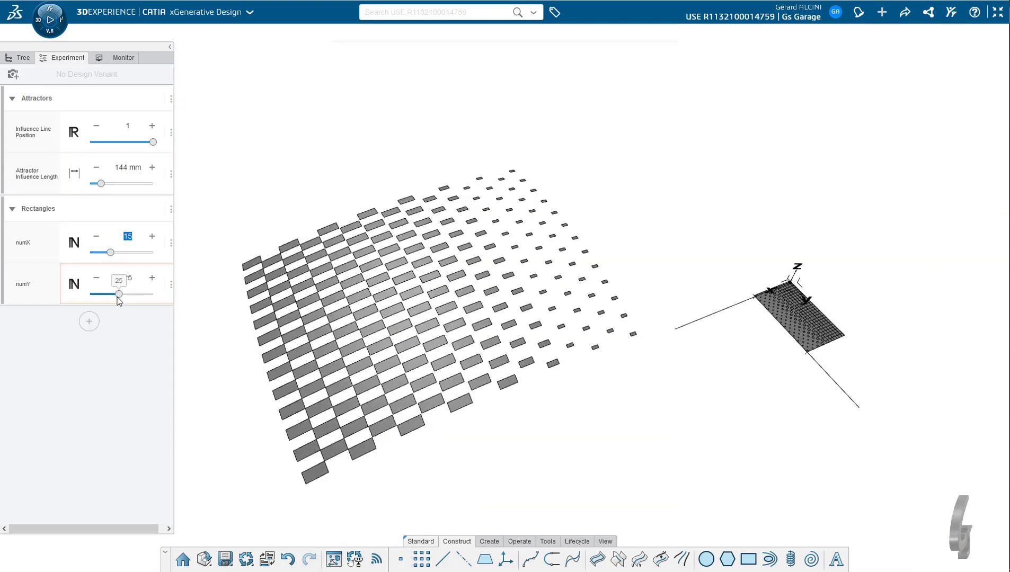
{"action": "left_click_drag", "start_coordinate": [120, 298], "coordinate": [159, 295]}
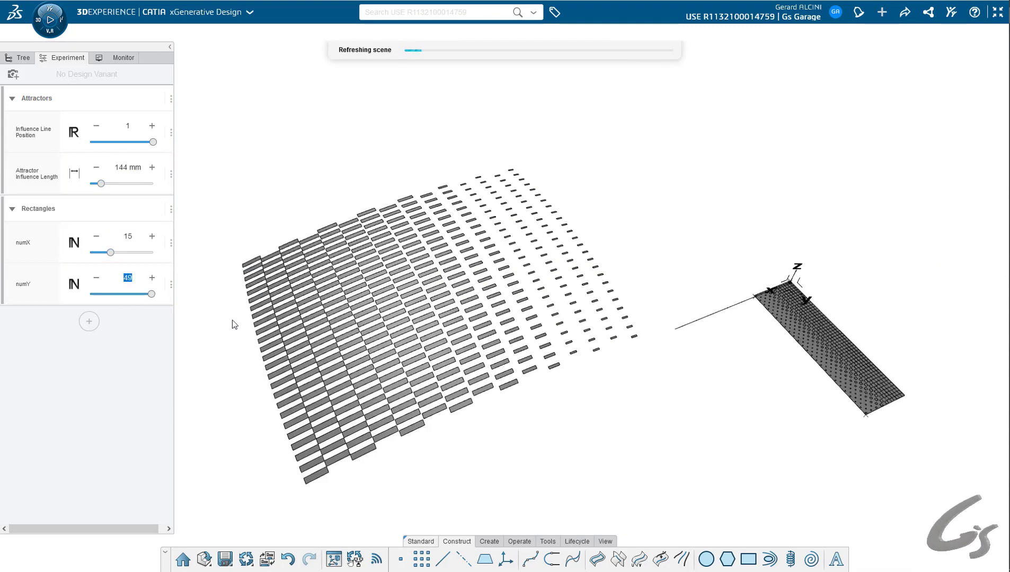
{"action": "mouse_move", "coordinate": [462, 321]}
{"action": "middle_mouse_down"}
{"action": "mouse_move", "coordinate": [595, 333]}
{"action": "mouse_move", "coordinate": [368, 313]}
{"action": "mouse_move", "coordinate": [477, 313]}
{"action": "middle_mouse_up"}
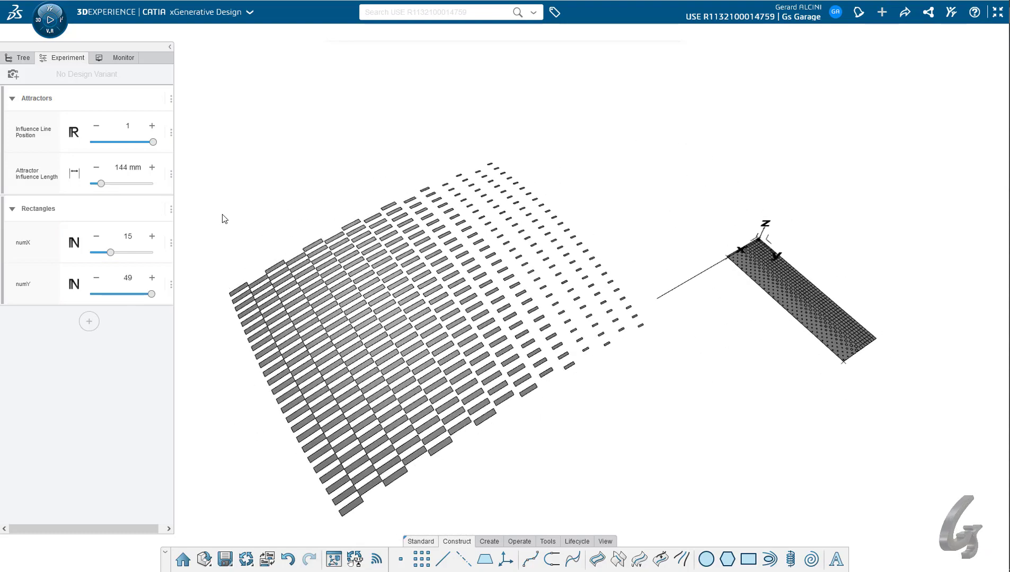
Set the roof pattern's rectangle counts numX and numY to 25 each
{"action": "double_click", "coordinate": [128, 237]}
{"action": "type", "text": "25"}
{"action": "double_click", "coordinate": [127, 278]}
{"action": "type", "text": "25"}
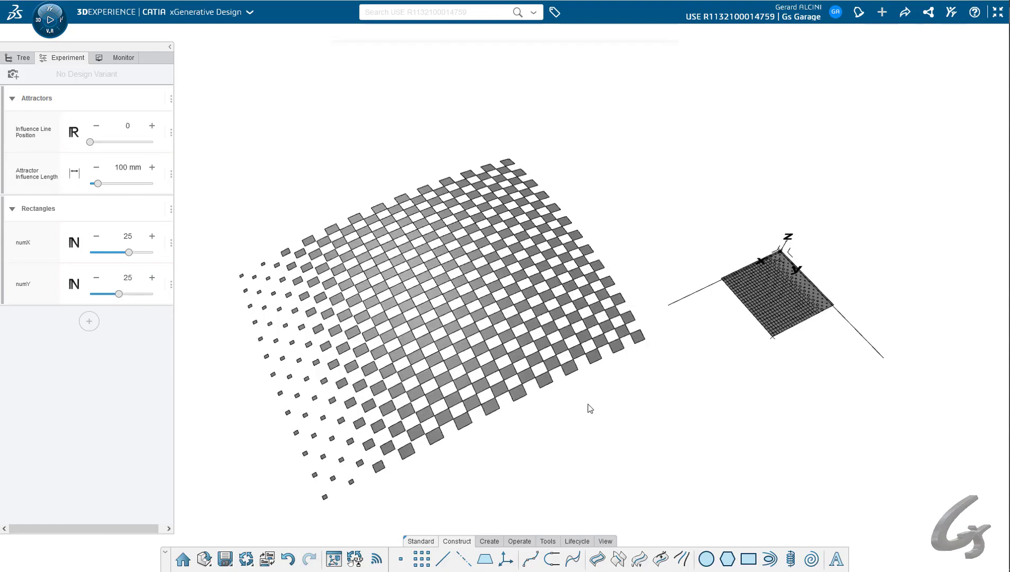
{"action": "mouse_move", "coordinate": [586, 405]}
{"action": "middle_mouse_down"}
{"action": "mouse_move", "coordinate": [445, 393]}
{"action": "mouse_move", "coordinate": [417, 379]}
{"action": "mouse_move", "coordinate": [592, 381]}
{"action": "mouse_move", "coordinate": [568, 405]}
{"action": "middle_mouse_up"}
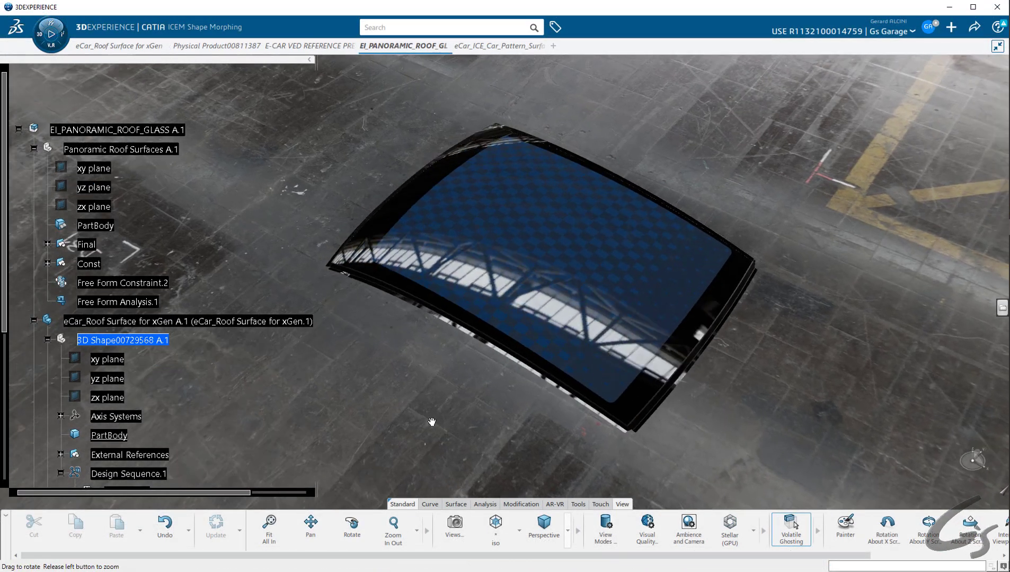
Set Attractor Influence Length to 468 mm and Influence Line Position to 0.448, and save the roof pattern
{"action": "middle_click_drag", "start_coordinate": [432, 422], "coordinate": [395, 406]}
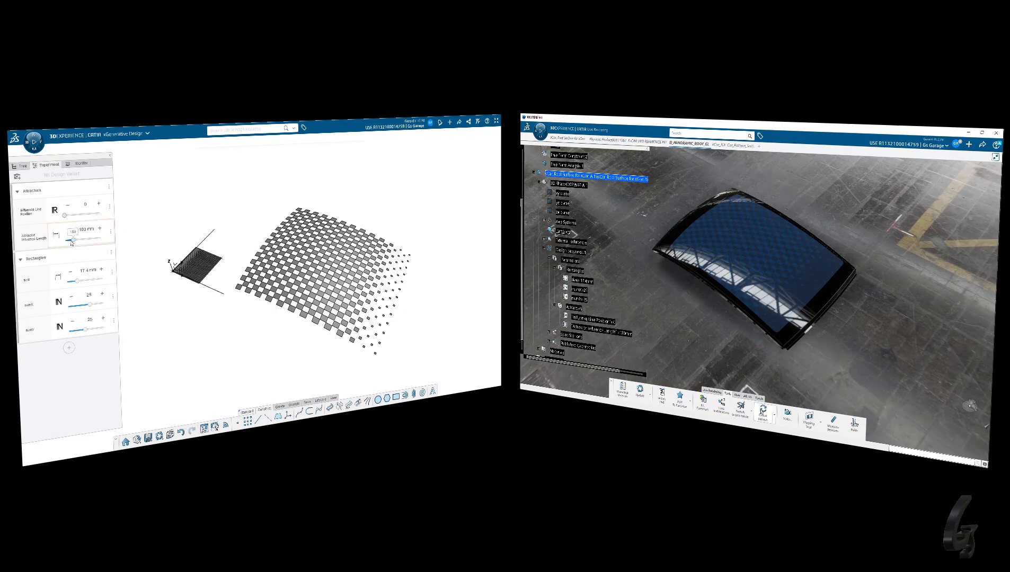
{"action": "left_click_drag", "start_coordinate": [72, 242], "coordinate": [85, 240]}
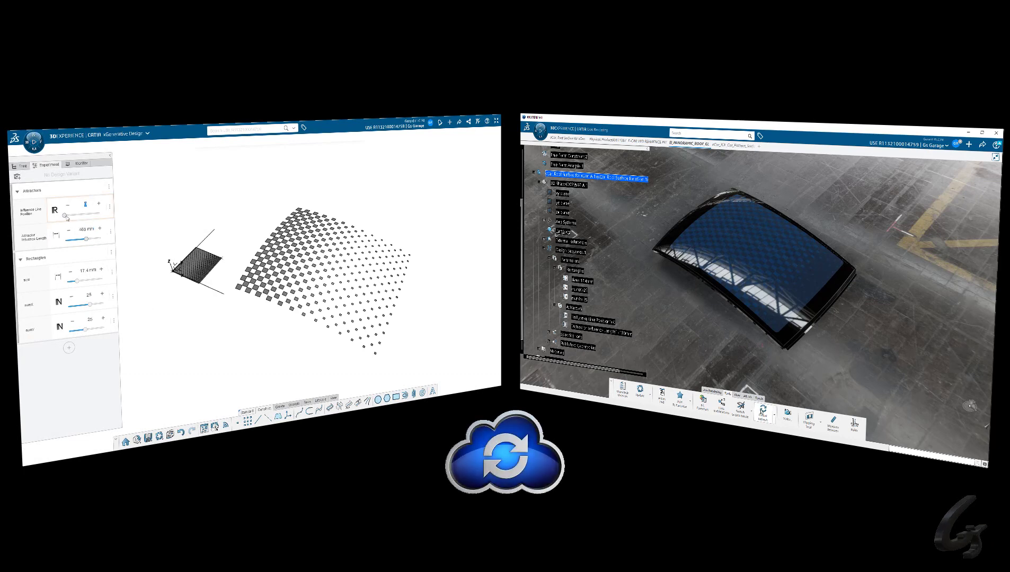
{"action": "left_click", "coordinate": [100, 213]}
{"action": "left_click", "coordinate": [64, 215]}
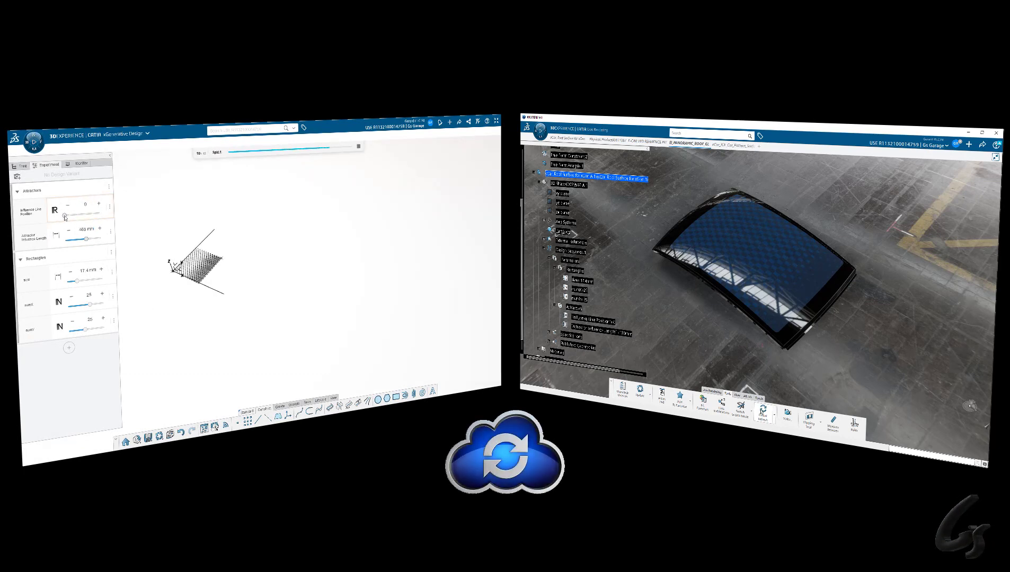
{"action": "left_click_drag", "start_coordinate": [64, 216], "coordinate": [79, 215]}
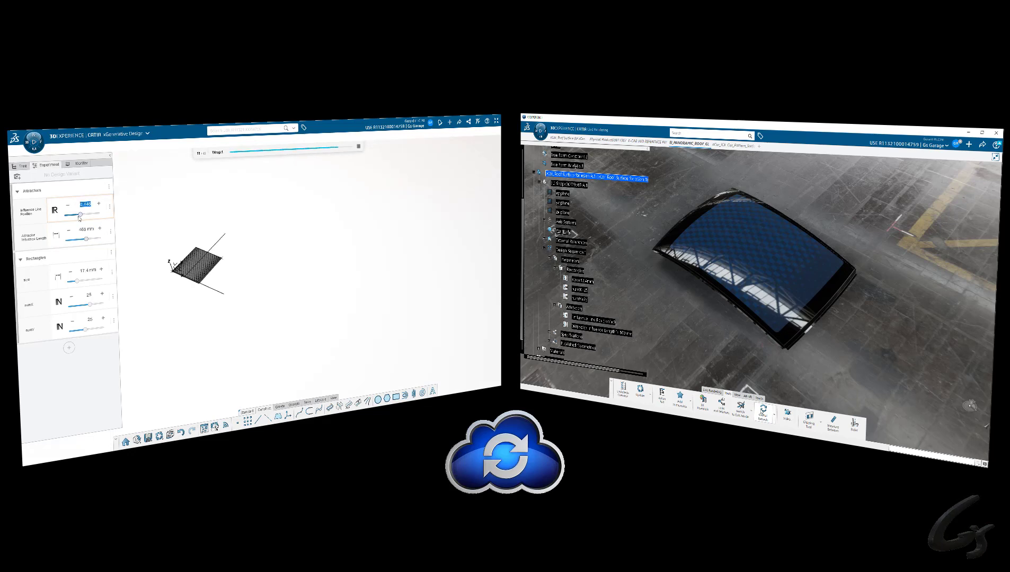
{"action": "left_click", "coordinate": [148, 438]}
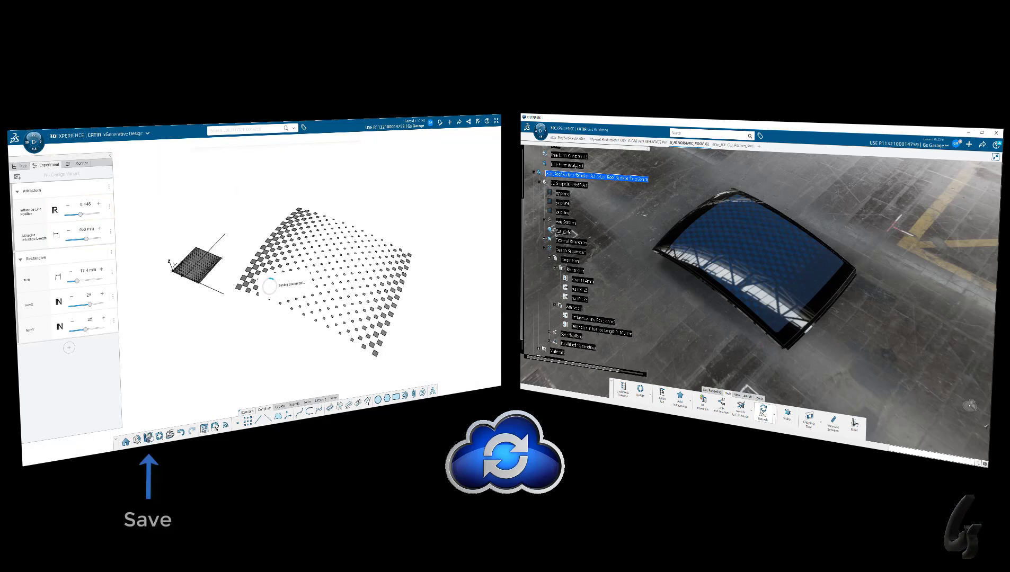
Return Influence Line Position to 0 and run a Global Refresh of eCar_Roof Surface for xGen in the panoramic roof assembly
{"action": "middle_click_drag", "start_coordinate": [199, 379], "coordinate": [244, 362]}
{"action": "left_click_drag", "start_coordinate": [81, 215], "coordinate": [64, 216]}
{"action": "left_click", "coordinate": [762, 412]}
{"action": "double_click", "coordinate": [84, 230]}
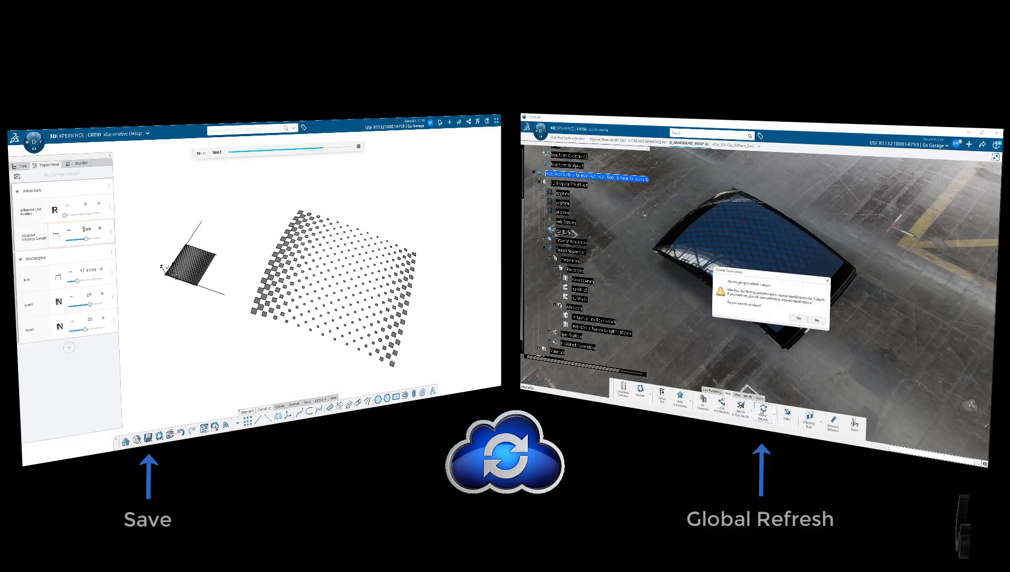
{"action": "type", "text": "5"}
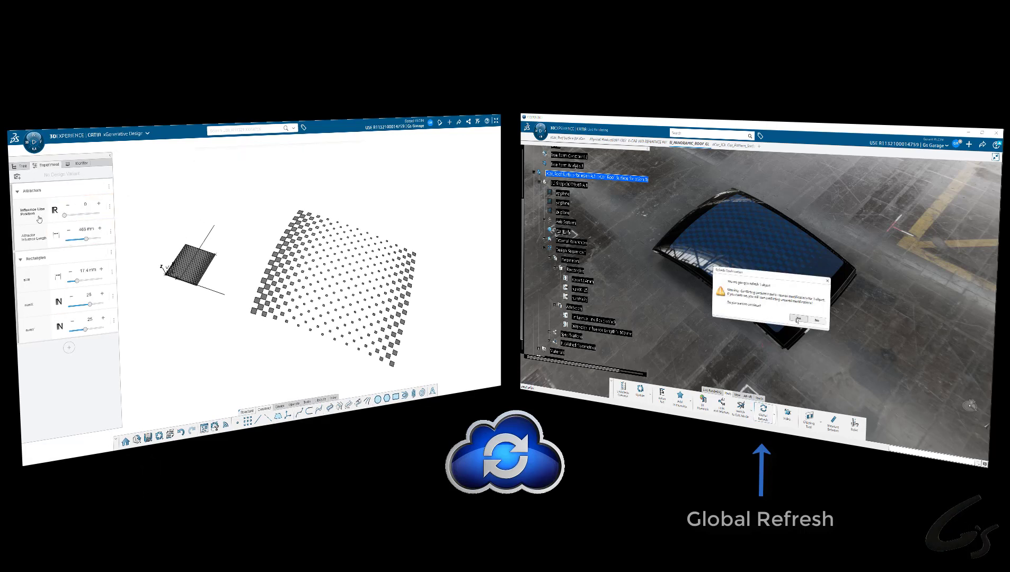
{"action": "left_click", "coordinate": [797, 318]}
{"action": "double_click", "coordinate": [83, 230]}
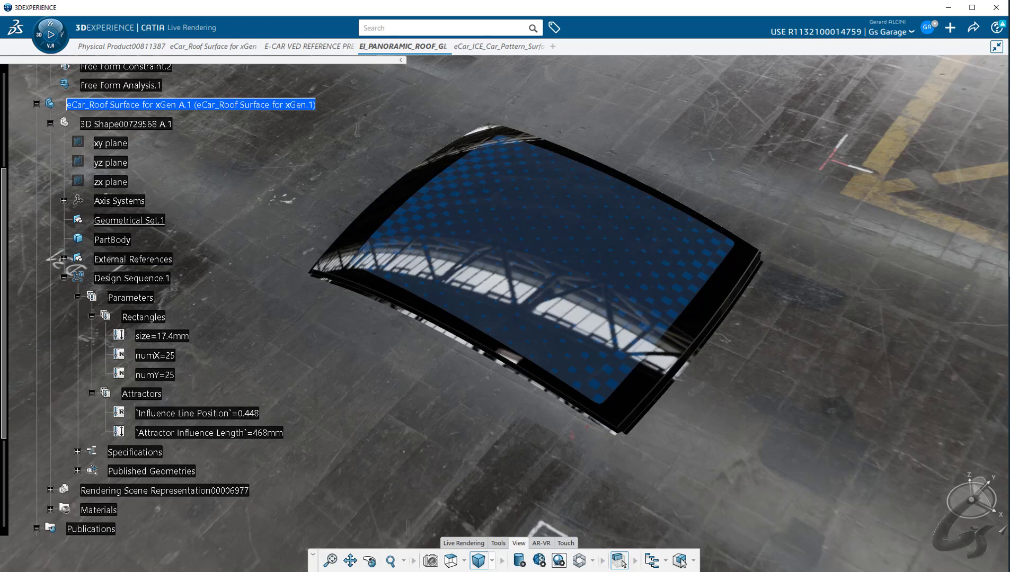
{"action": "left_click", "coordinate": [620, 562]}
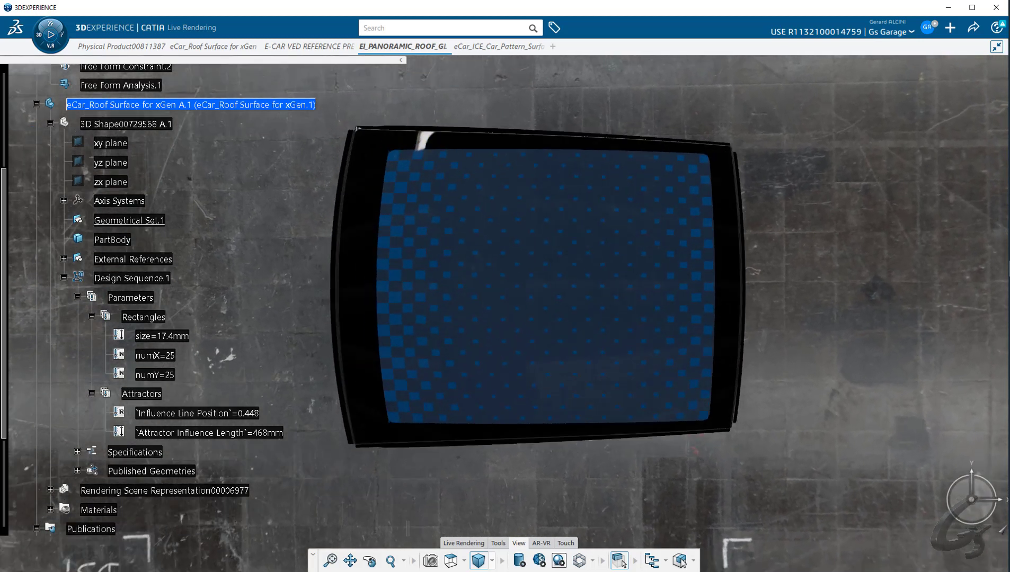
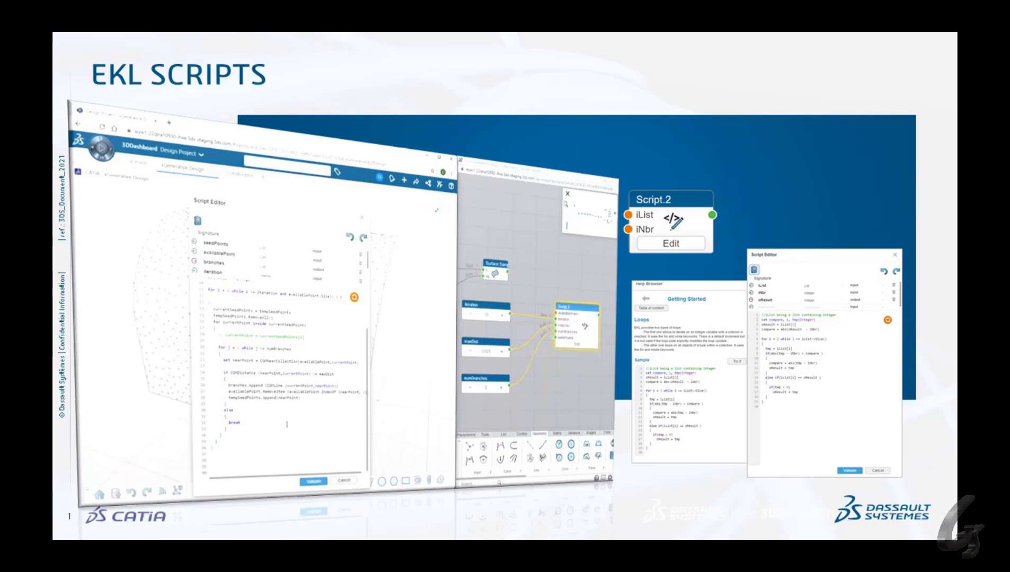
{"action": "key", "text": "Right"}
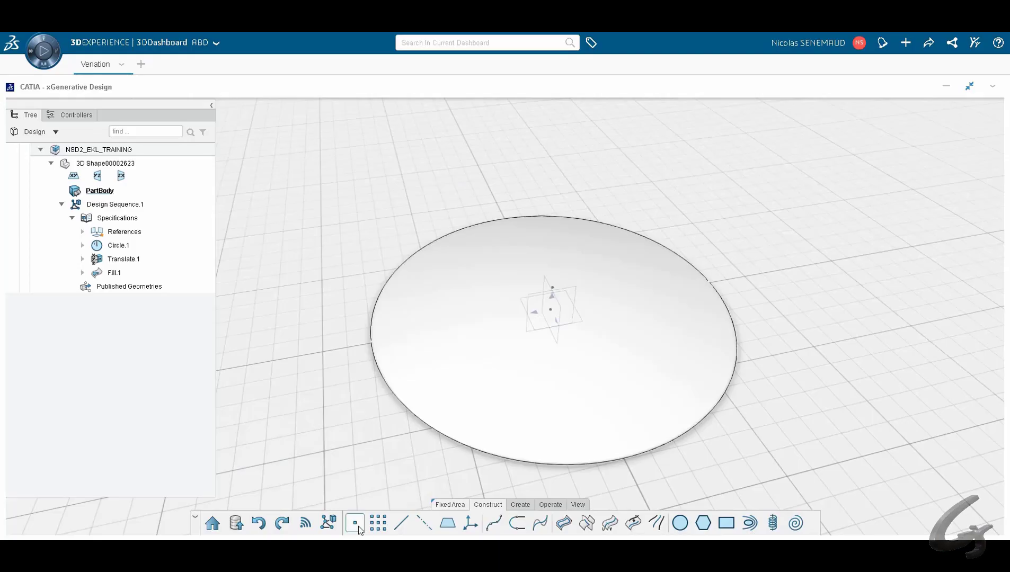
Create the first root point with Point on Face, placing it on the Fill.1 surface near its rim
{"action": "left_click", "coordinate": [355, 522]}
{"action": "left_click", "coordinate": [913, 147]}
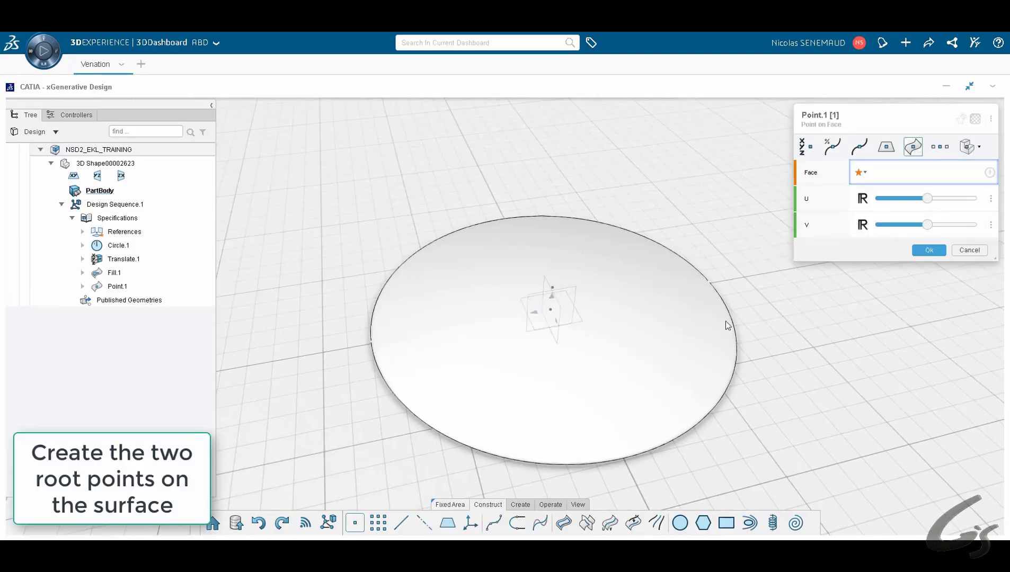
{"action": "left_click", "coordinate": [615, 364]}
{"action": "middle_click_drag", "start_coordinate": [832, 435], "coordinate": [552, 295]}
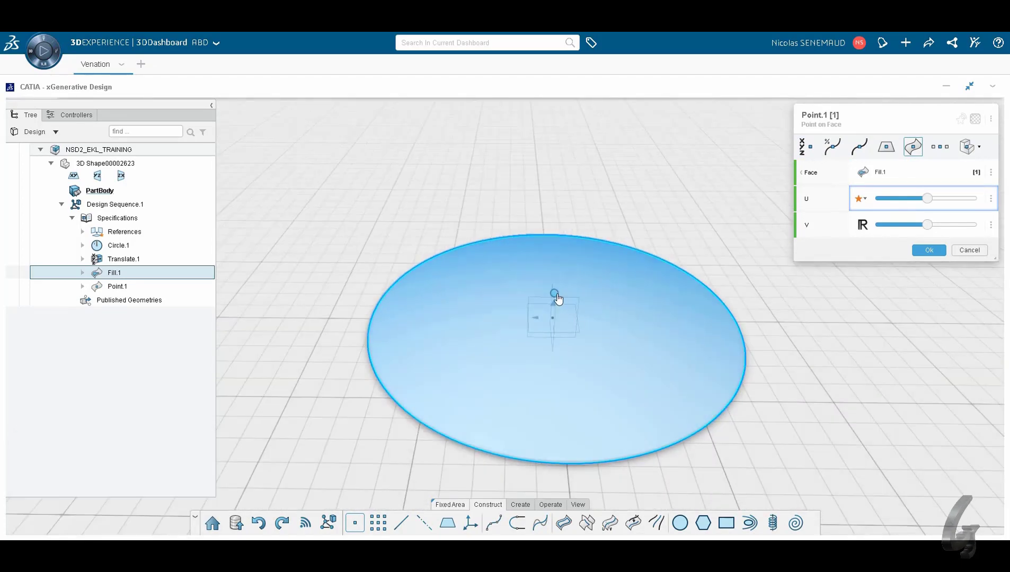
{"action": "left_click_drag", "start_coordinate": [430, 408], "coordinate": [428, 418]}
{"action": "scroll", "coordinate": [425, 429], "scroll_direction": "up", "scroll_amount": 5}
{"action": "left_click_drag", "start_coordinate": [511, 379], "coordinate": [528, 357]}
{"action": "left_click", "coordinate": [924, 251]}
{"action": "scroll", "coordinate": [358, 444], "scroll_direction": "down", "scroll_amount": 5}
Create the second root point on the Fill.1 surface, near the rim opposite the first point
{"action": "left_click", "coordinate": [355, 523]}
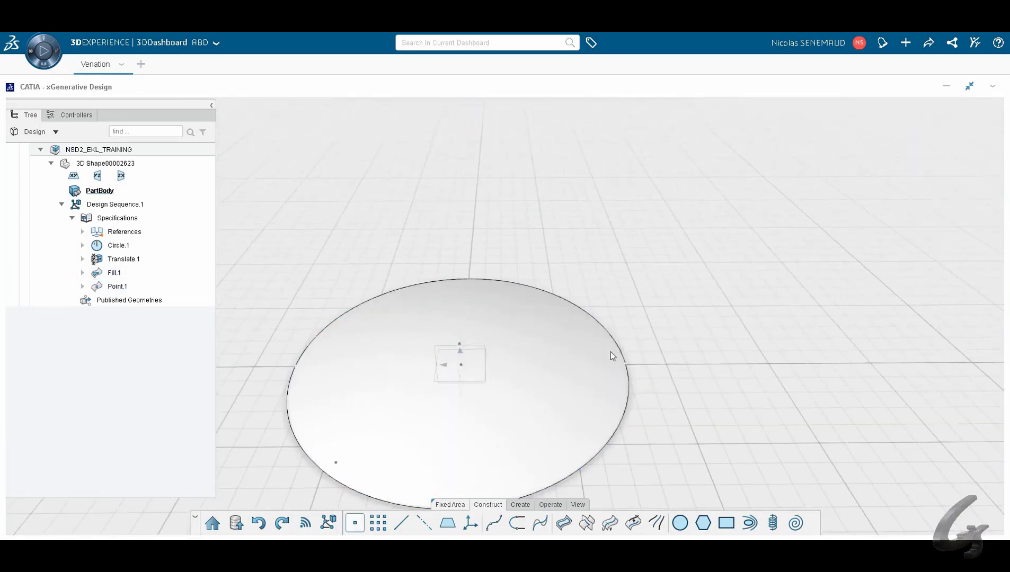
{"action": "left_click", "coordinate": [913, 147]}
{"action": "left_click", "coordinate": [540, 353]}
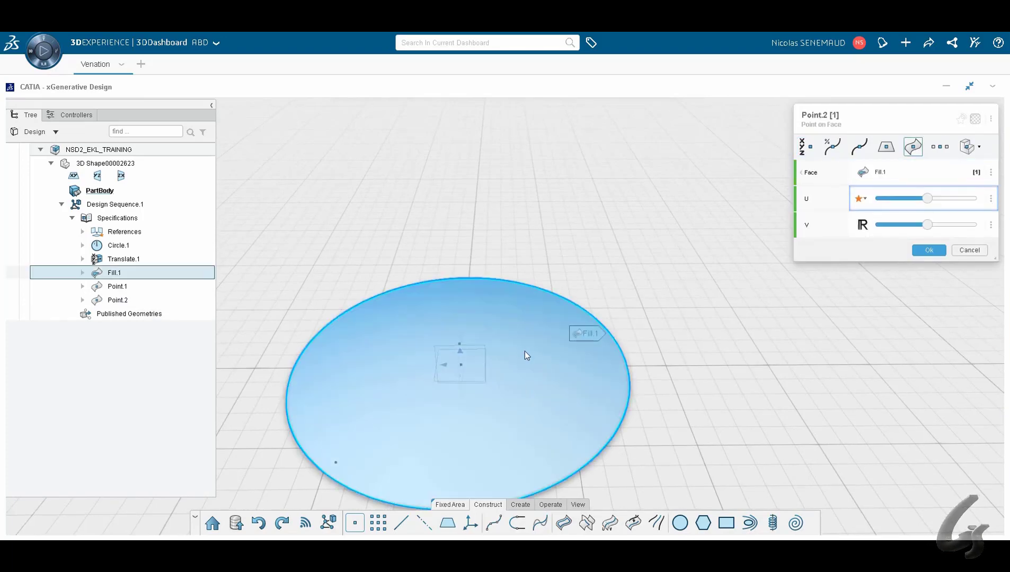
{"action": "left_click_drag", "start_coordinate": [481, 334], "coordinate": [565, 288]}
{"action": "middle_click_drag", "start_coordinate": [565, 288], "coordinate": [585, 258]}
{"action": "left_click_drag", "start_coordinate": [561, 259], "coordinate": [569, 254]}
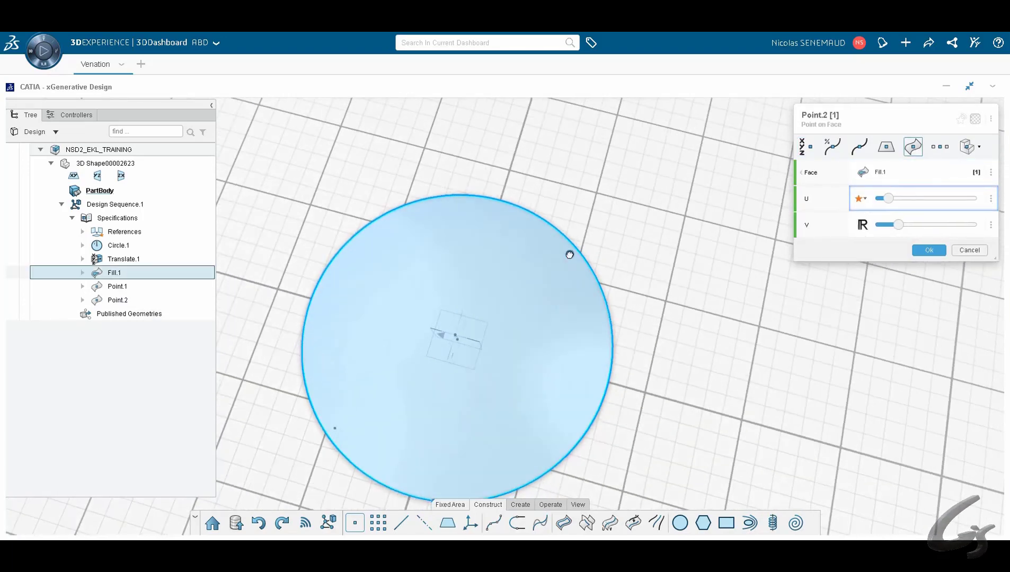
{"action": "left_click", "coordinate": [915, 252]}
{"action": "scroll", "coordinate": [757, 392], "scroll_direction": "down", "scroll_amount": 3}
{"action": "middle_click_drag", "start_coordinate": [731, 350], "coordinate": [636, 403]}
{"action": "left_click", "coordinate": [355, 523]}
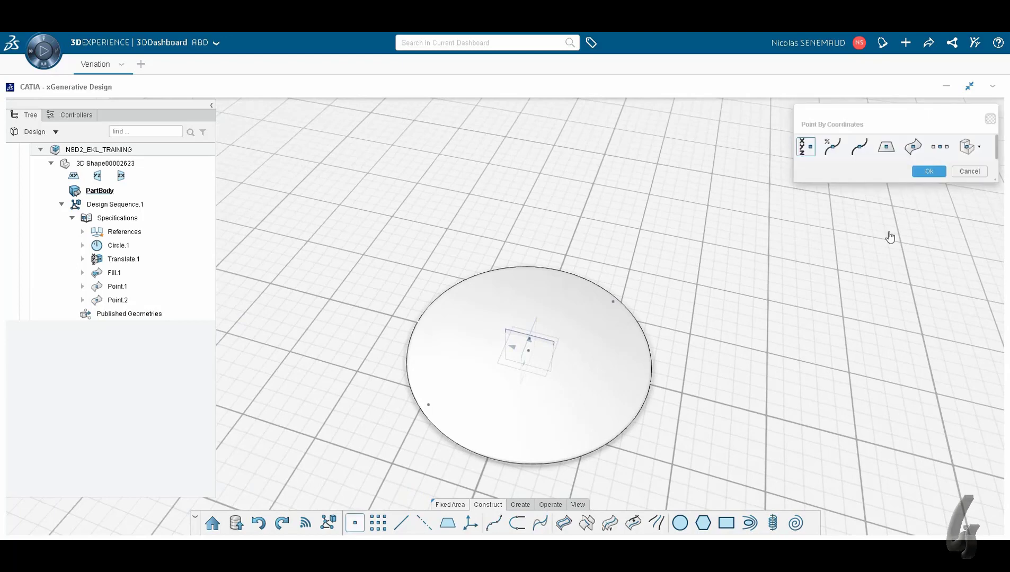
{"action": "left_click", "coordinate": [979, 148]}
{"action": "left_click", "coordinate": [969, 250]}
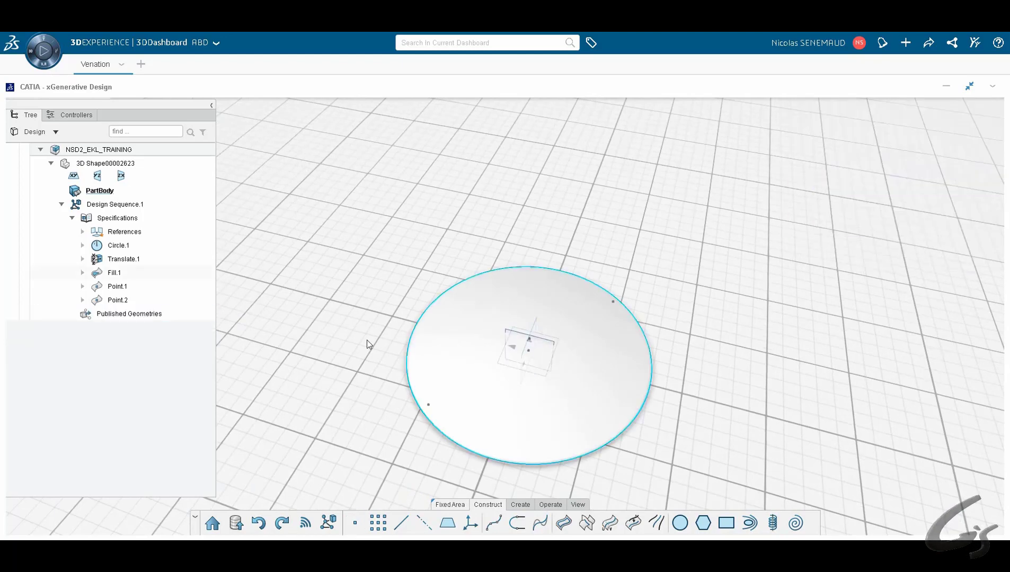
Open the node graph, add a Surface Sampling node and connect the Fill.1 surface to its surface input
{"action": "left_click", "coordinate": [327, 523]}
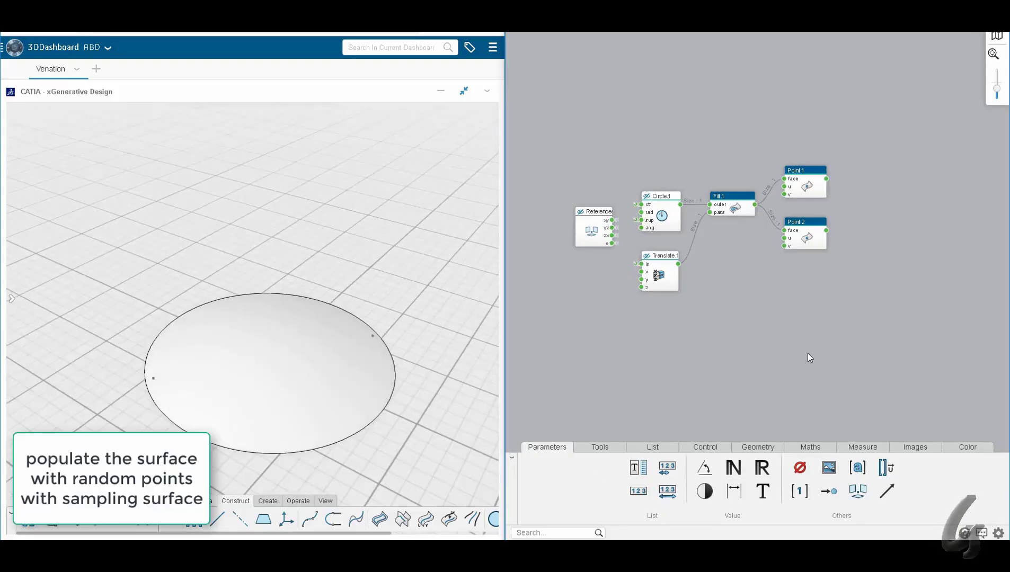
{"action": "left_click", "coordinate": [556, 532]}
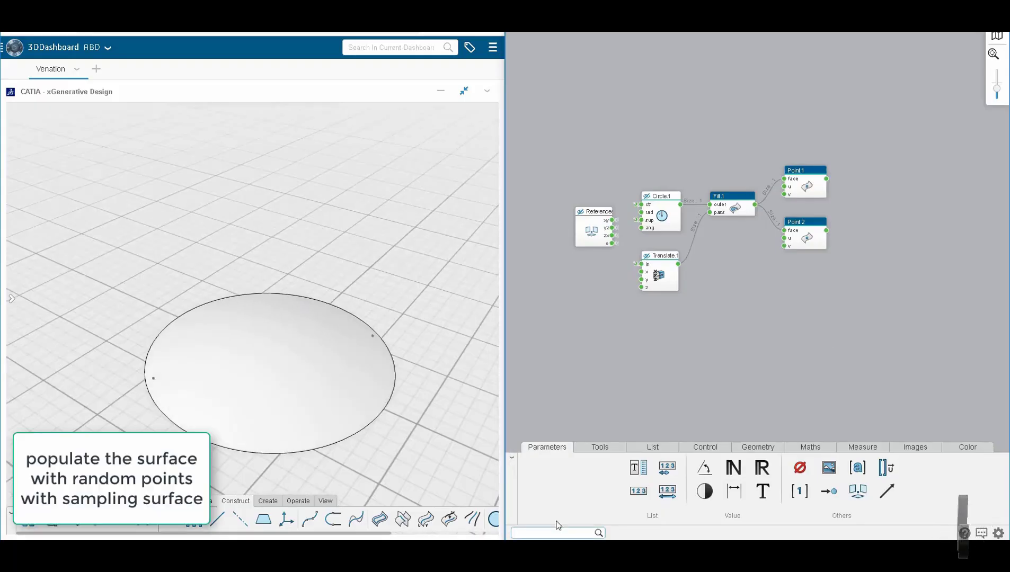
{"action": "type", "text": "samp"}
{"action": "left_click", "coordinate": [630, 503]}
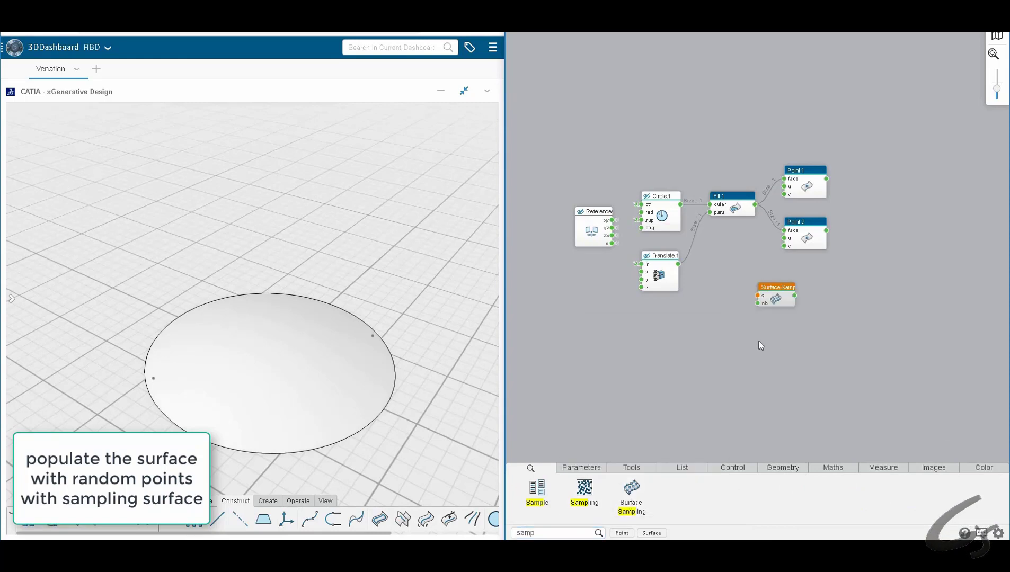
{"action": "middle_click_drag", "start_coordinate": [809, 294], "coordinate": [644, 301]}
{"action": "left_click_drag", "start_coordinate": [645, 301], "coordinate": [676, 301]}
{"action": "left_click_drag", "start_coordinate": [589, 212], "coordinate": [699, 94]}
Add an nbPoints parameter to the Surface Sampling node and set it to 100
{"action": "scroll", "coordinate": [724, 128], "scroll_direction": "up", "scroll_amount": 2}
{"action": "left_click", "coordinate": [727, 147]}
{"action": "left_click", "coordinate": [708, 161]}
{"action": "left_click_drag", "start_coordinate": [666, 157], "coordinate": [618, 127]}
{"action": "type", "text": "100"}
{"action": "key", "text": "Return"}
{"action": "left_click_drag", "start_coordinate": [725, 320], "coordinate": [779, 291]}
Add two Sphere Center Radius nodes and connect Point.1 and Point.2 to their respective centre inputs
{"action": "left_click", "coordinate": [573, 534]}
{"action": "type", "text": "sph"}
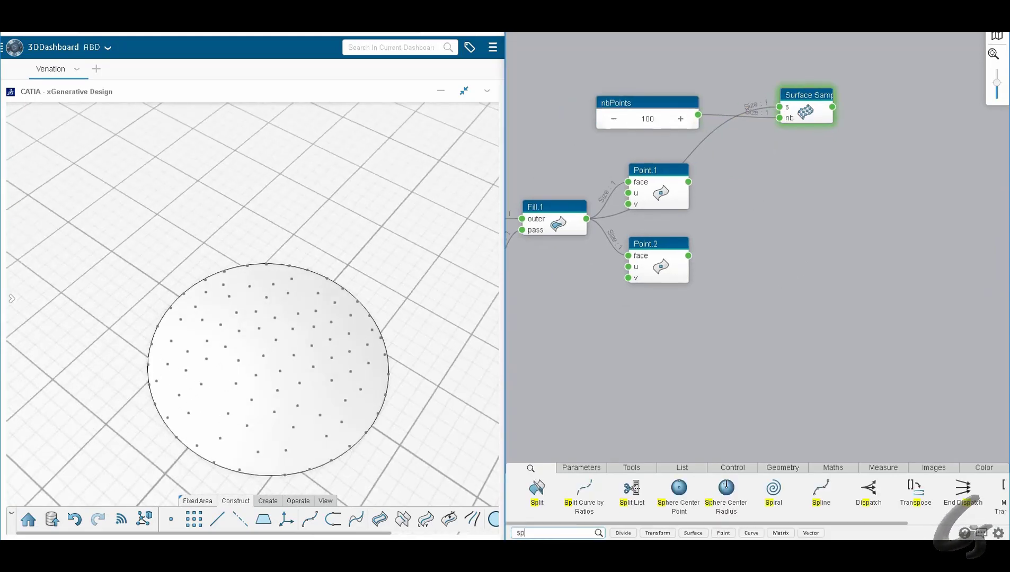
{"action": "left_click_drag", "start_coordinate": [584, 488], "coordinate": [786, 287]}
{"action": "left_click_drag", "start_coordinate": [745, 228], "coordinate": [653, 206]}
{"action": "left_click_drag", "start_coordinate": [596, 161], "coordinate": [682, 255]}
{"action": "left_click", "coordinate": [696, 321]}
{"action": "left_click_drag", "start_coordinate": [691, 316], "coordinate": [683, 380]}
{"action": "left_click_drag", "start_coordinate": [596, 234], "coordinate": [662, 349]}
Drive both spheres with one shared radius parameter, trying 200 before setting it to 50
{"action": "left_click", "coordinate": [665, 355]}
{"action": "left_click", "coordinate": [602, 357]}
{"action": "left_click_drag", "start_coordinate": [602, 370], "coordinate": [662, 279]}
{"action": "key", "text": "ctrl+f"}
{"action": "left_click", "coordinate": [536, 375]}
{"action": "type", "text": "200"}
{"action": "key", "text": "Return"}
{"action": "left_click", "coordinate": [535, 373]}
{"action": "type", "text": "50"}
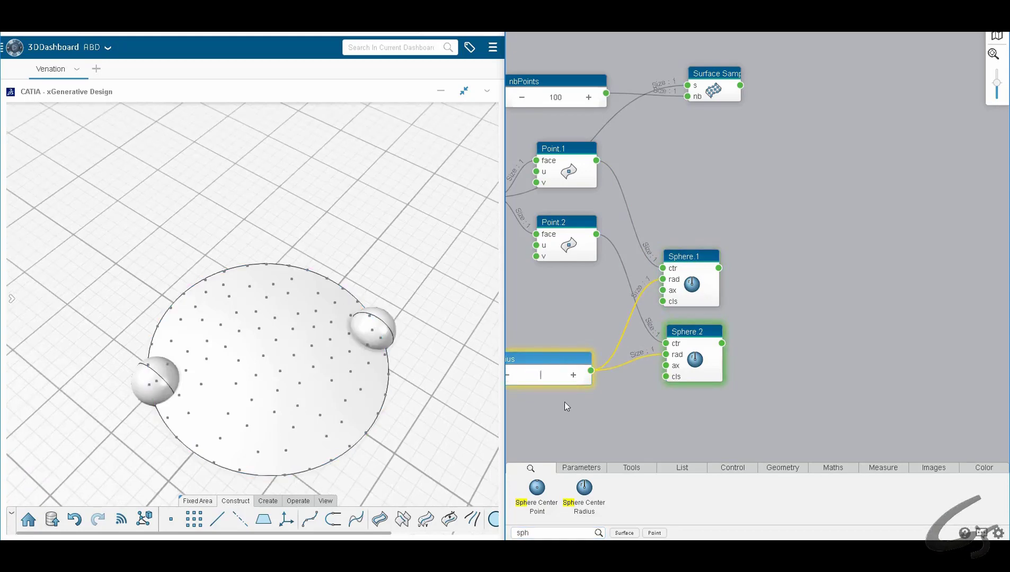
{"action": "key", "text": "Return"}
Rearrange the Surface Sampling, Sphere.1 and Sphere.2 nodes into a compact column in the graph
{"action": "middle_click_drag", "start_coordinate": [358, 366], "coordinate": [280, 265]}
{"action": "left_click_drag", "start_coordinate": [784, 422], "coordinate": [656, 207]}
{"action": "middle_click_drag", "start_coordinate": [321, 238], "coordinate": [298, 347]}
{"action": "middle_click_drag", "start_coordinate": [871, 263], "coordinate": [827, 271]}
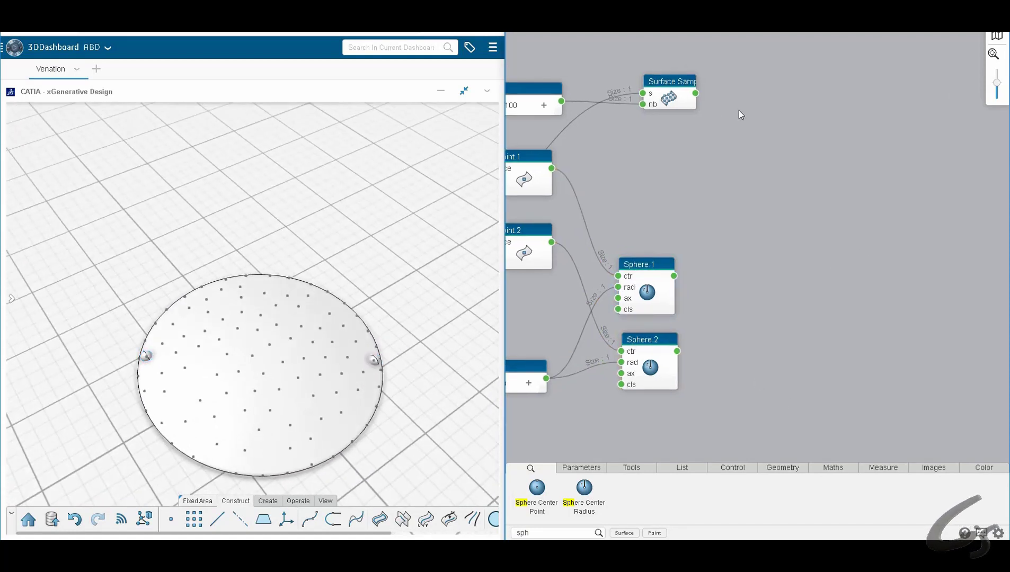
{"action": "left_click_drag", "start_coordinate": [675, 81], "coordinate": [674, 171]}
{"action": "left_click_drag", "start_coordinate": [769, 401], "coordinate": [617, 273]}
{"action": "left_click_drag", "start_coordinate": [653, 264], "coordinate": [672, 230]}
{"action": "left_click", "coordinate": [720, 287]}
{"action": "left_click_drag", "start_coordinate": [666, 346], "coordinate": [661, 343]}
{"action": "left_click", "coordinate": [848, 279]}
{"action": "middle_click_drag", "start_coordinate": [848, 278], "coordinate": [831, 277]}
Add a Script node beside the sampling and sphere nodes and open its editor
{"action": "left_click", "coordinate": [581, 532]}
{"action": "type", "text": "sc"}
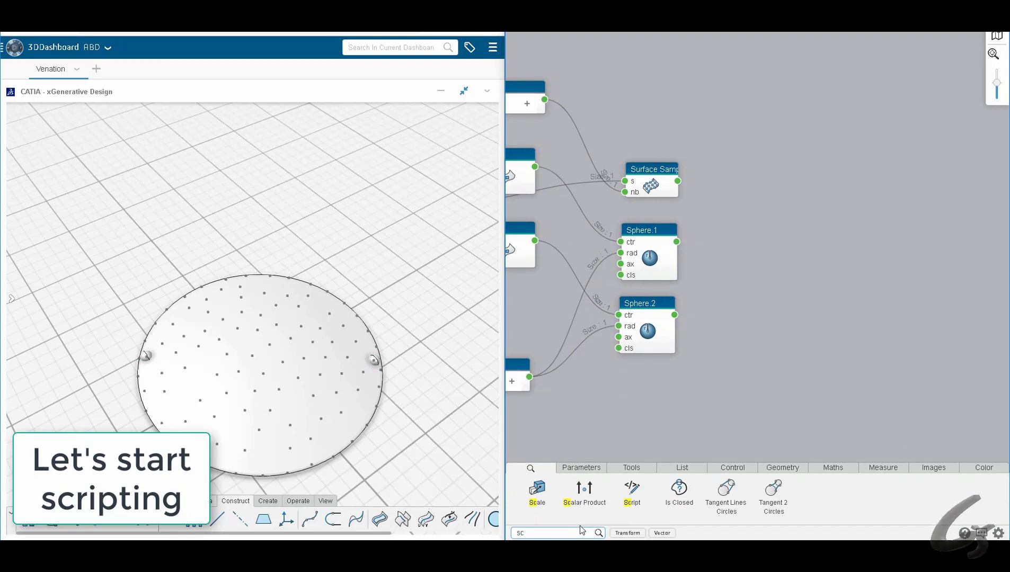
{"action": "left_click_drag", "start_coordinate": [636, 494], "coordinate": [853, 259]}
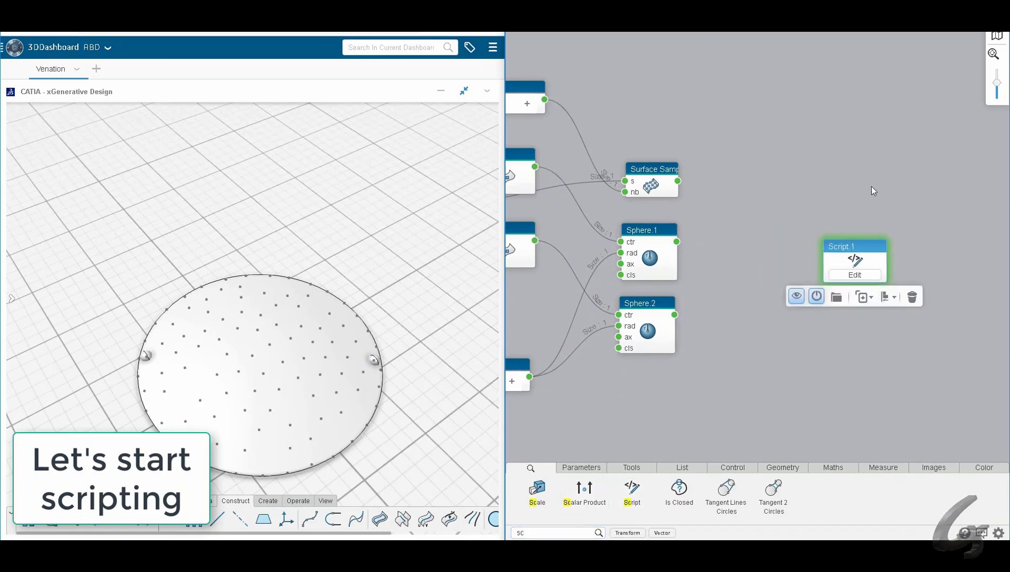
{"action": "middle_click_drag", "start_coordinate": [895, 174], "coordinate": [853, 177]}
{"action": "left_click", "coordinate": [826, 277]}
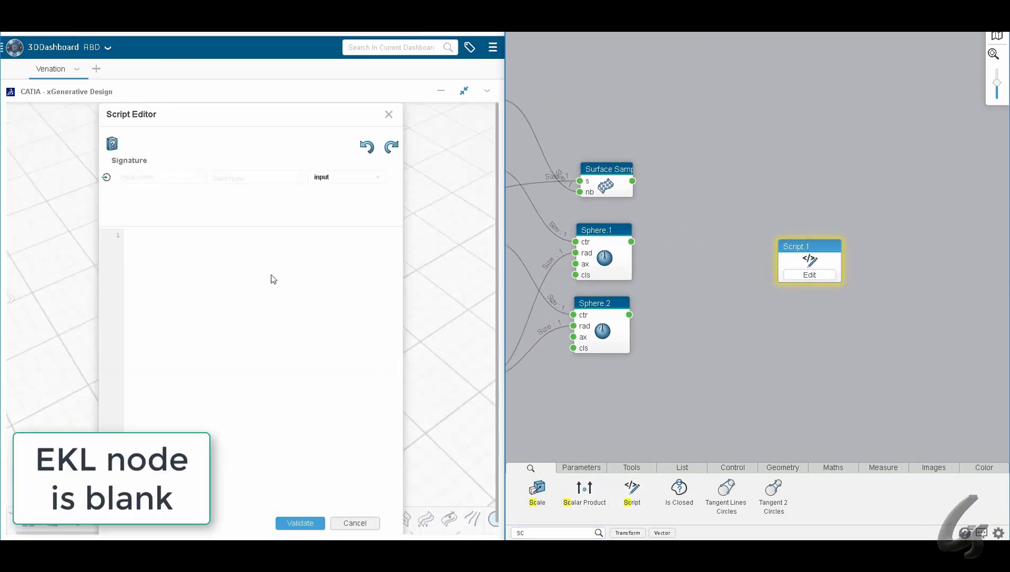
Read the Variables topic in the script help's Getting Started section and try out its sample code
{"action": "left_click", "coordinate": [112, 144]}
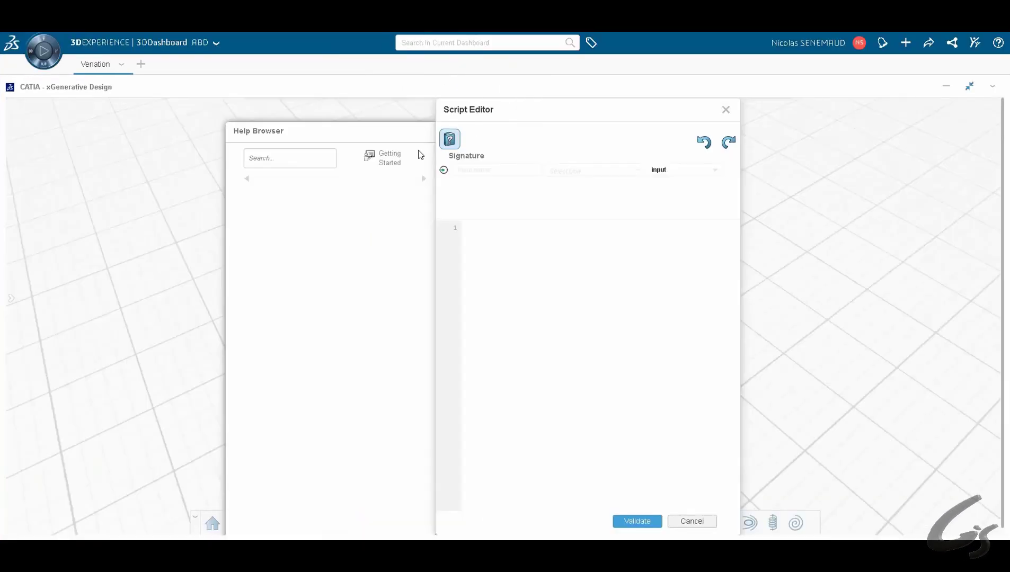
{"action": "left_click", "coordinate": [391, 162]}
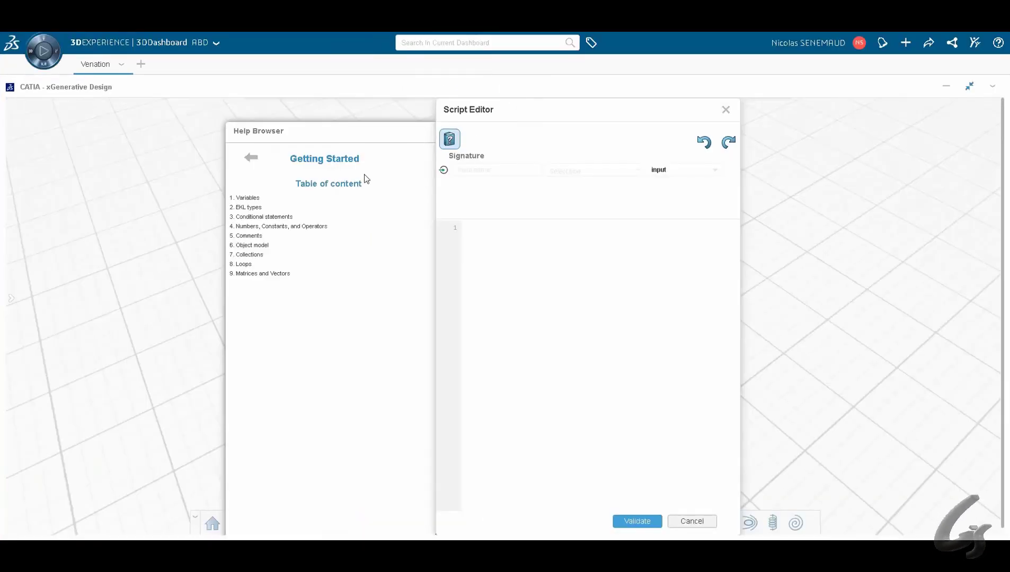
{"action": "left_click", "coordinate": [247, 197]}
{"action": "scroll", "coordinate": [300, 295], "scroll_direction": "down", "scroll_amount": 2}
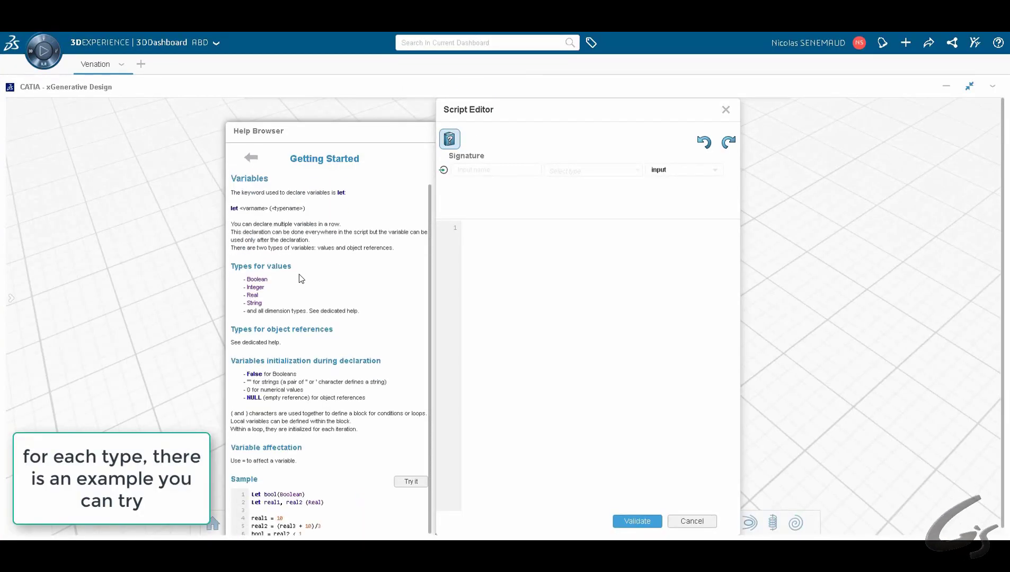
{"action": "left_click", "coordinate": [411, 470]}
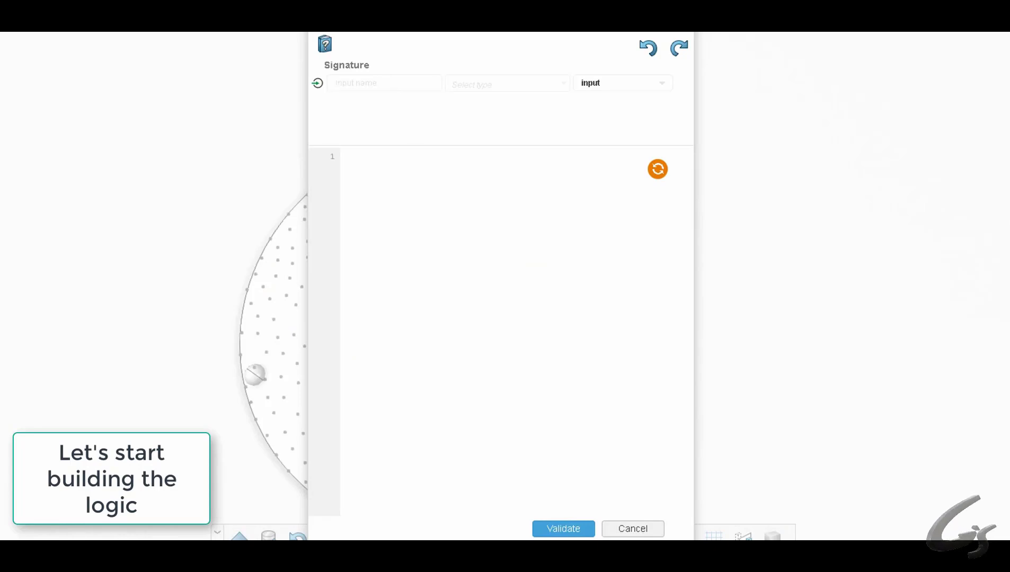
Define a script signature input named rootPts with the type List
{"action": "left_click", "coordinate": [401, 86]}
{"action": "type", "text": "rootPts"}
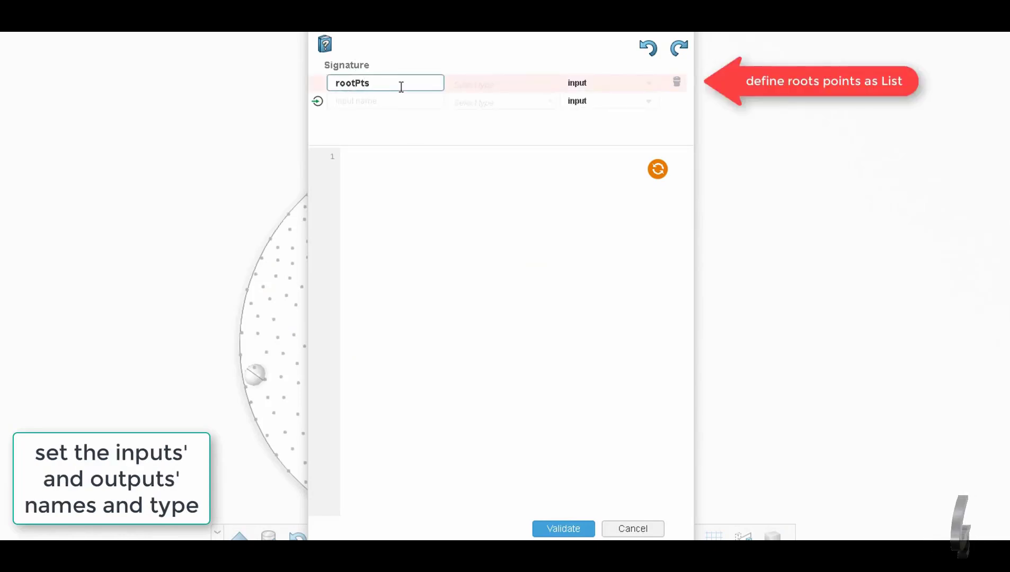
{"action": "left_click", "coordinate": [480, 86]}
{"action": "type", "text": "li"}
{"action": "left_click", "coordinate": [468, 131]}
Define a second script signature input named pts with the type List
{"action": "left_click", "coordinate": [379, 101]}
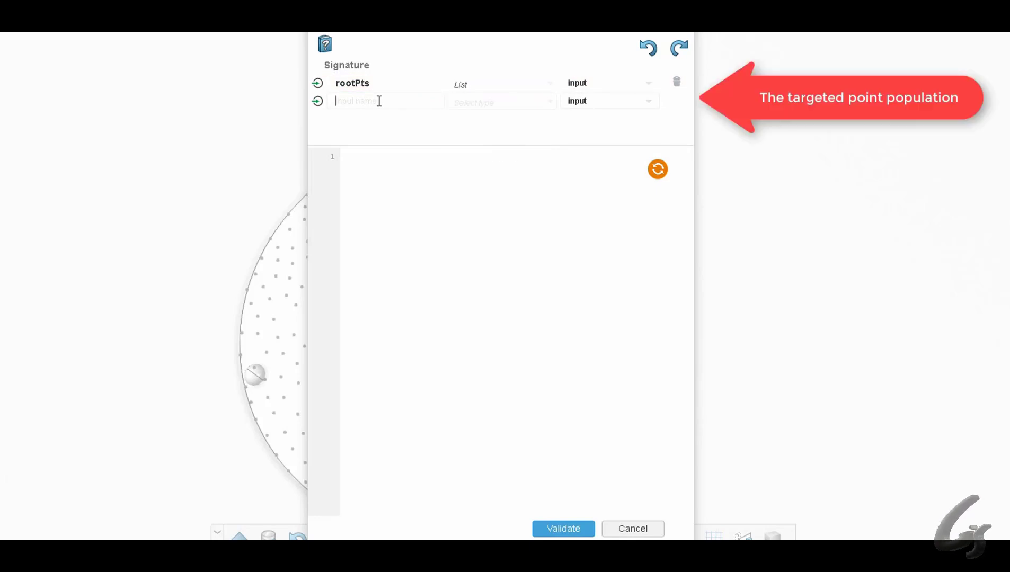
{"action": "type", "text": "pts"}
{"action": "left_click", "coordinate": [514, 101]}
{"action": "type", "text": "li"}
{"action": "left_click", "coordinate": [503, 124]}
Define a script signature input named minDist with the type Length
{"action": "left_click", "coordinate": [374, 121]}
{"action": "type", "text": "minDist"}
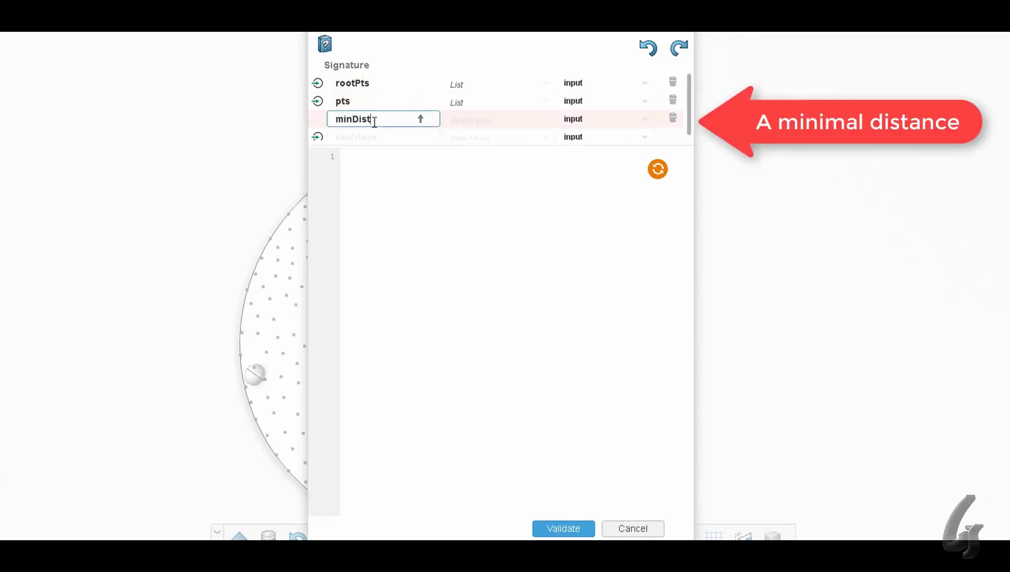
{"action": "left_click", "coordinate": [475, 122]}
{"action": "type", "text": "le"}
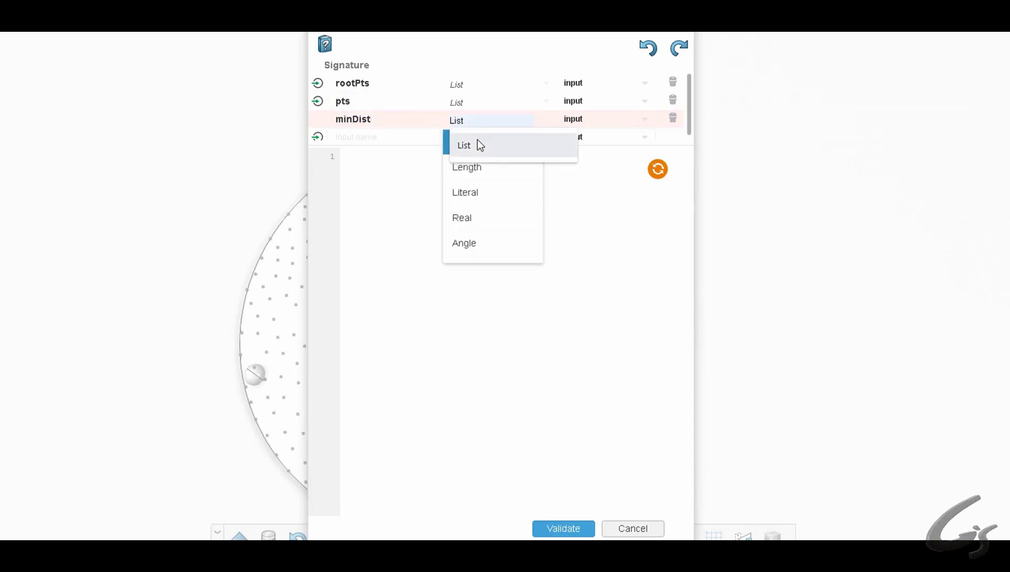
{"action": "left_click", "coordinate": [481, 143]}
Define a script signature output named branches with the type List
{"action": "left_click", "coordinate": [389, 136]}
{"action": "type", "text": "branches"}
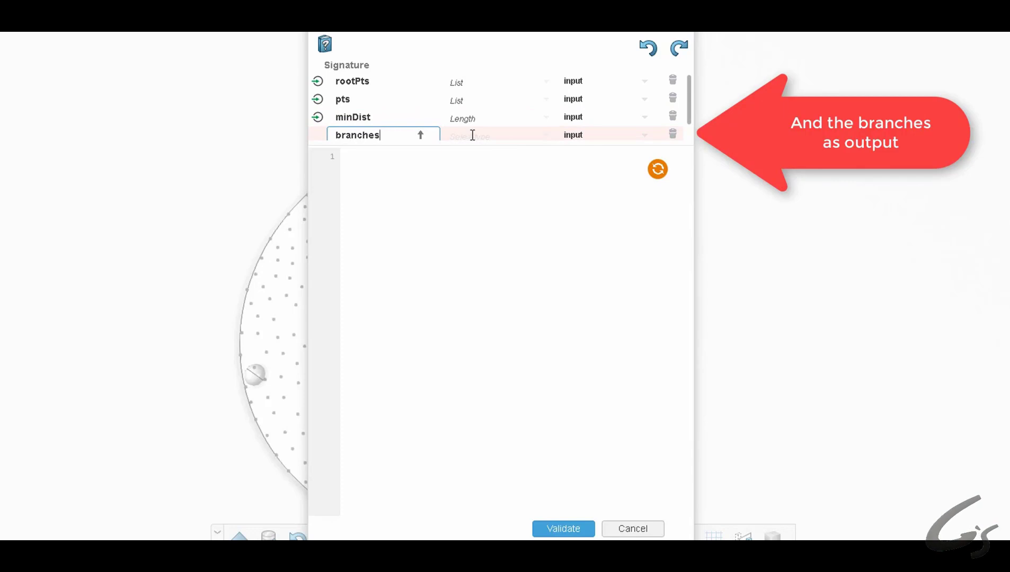
{"action": "left_click", "coordinate": [471, 136]}
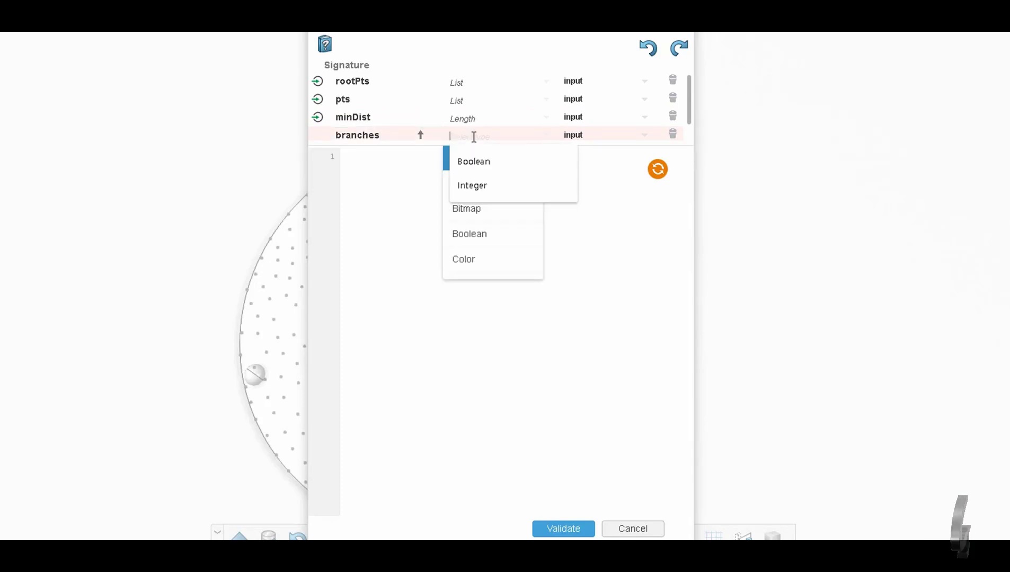
{"action": "type", "text": "li"}
{"action": "key", "text": "Return"}
{"action": "left_click", "coordinate": [601, 135]}
{"action": "left_click", "coordinate": [593, 158]}
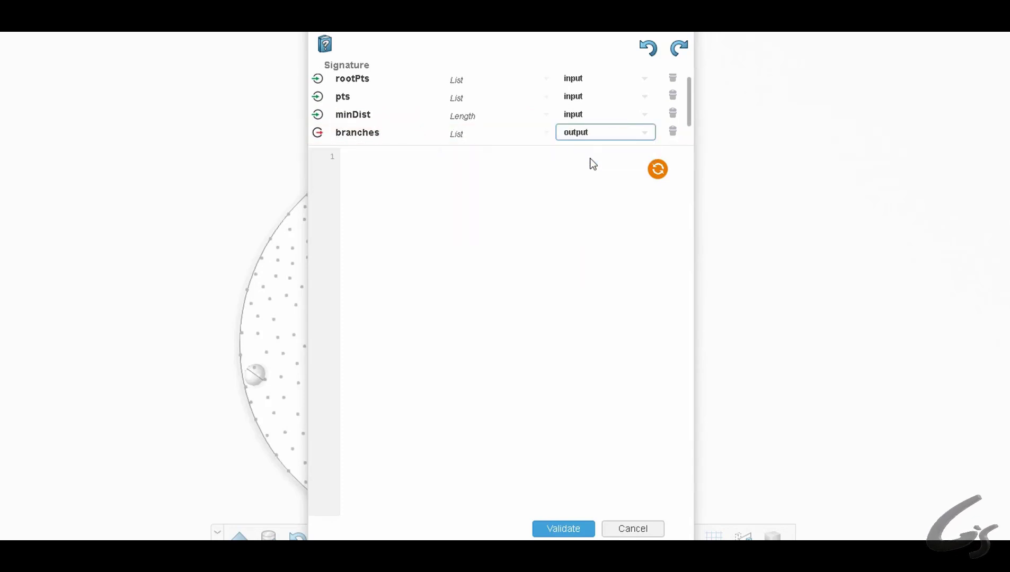
Write the script down to the inner loop's line set nPt = CGMNearCollection (avPts, curPt)
{"action": "left_click", "coordinate": [566, 172]}
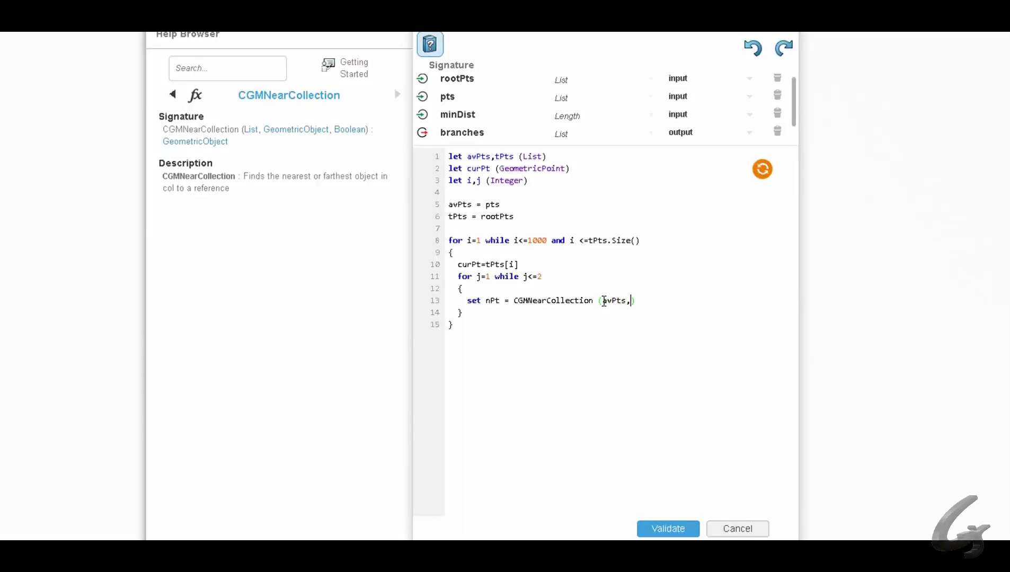
{"action": "type", "text": "curPt"}
{"action": "left_click_drag", "start_coordinate": [663, 303], "coordinate": [485, 303]}
{"action": "left_click", "coordinate": [681, 304]}
Begin an if condition below the nPt line and look up the CGMDistance function's signature in the script help
{"action": "key", "text": "Return"}
{"action": "type", "text": "if"}
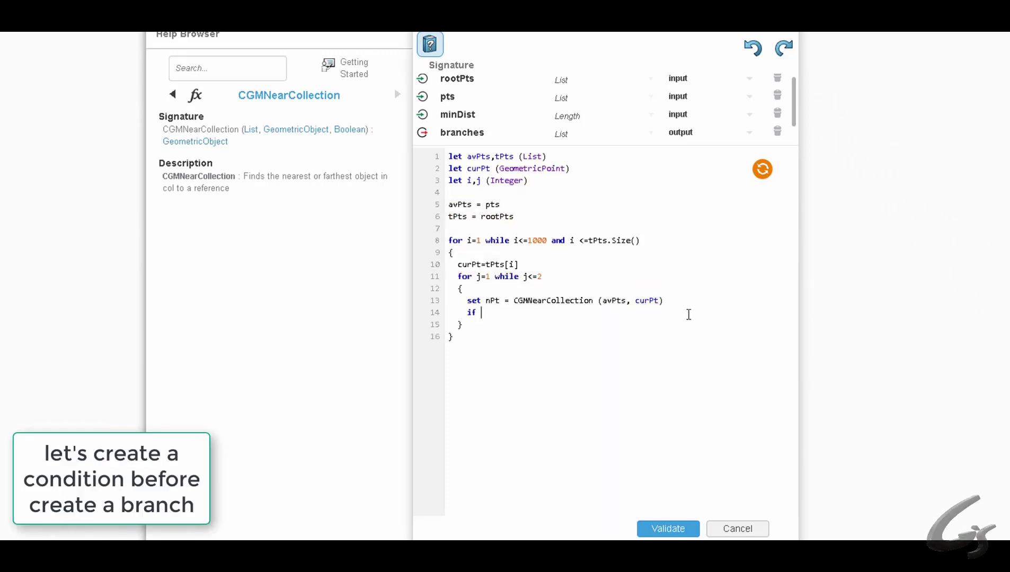
{"action": "left_click", "coordinate": [229, 70]}
{"action": "type", "text": "dist"}
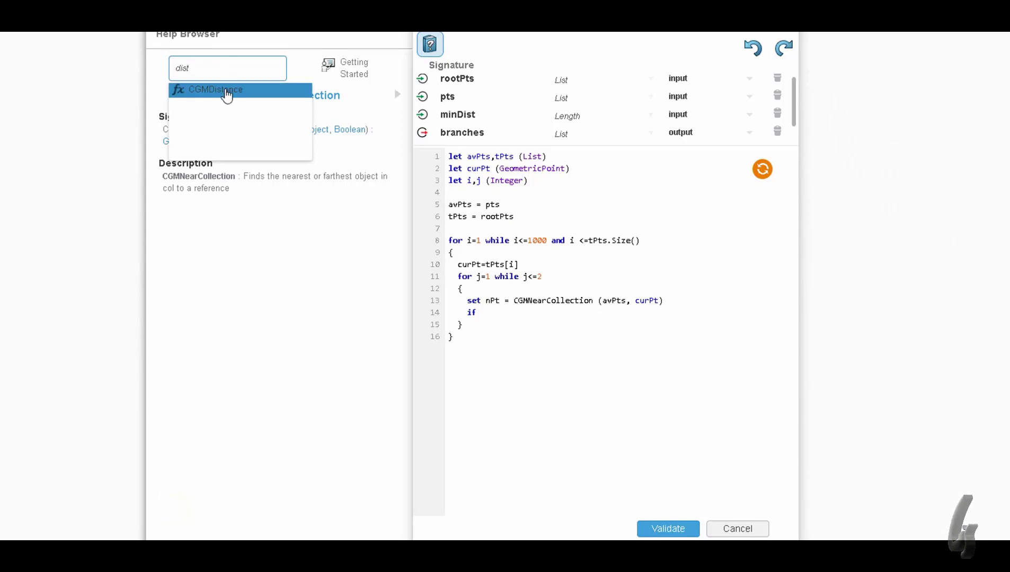
{"action": "left_click", "coordinate": [225, 95]}
{"action": "left_click_drag", "start_coordinate": [164, 130], "coordinate": [351, 132]}
{"action": "left_click", "coordinate": [521, 316]}
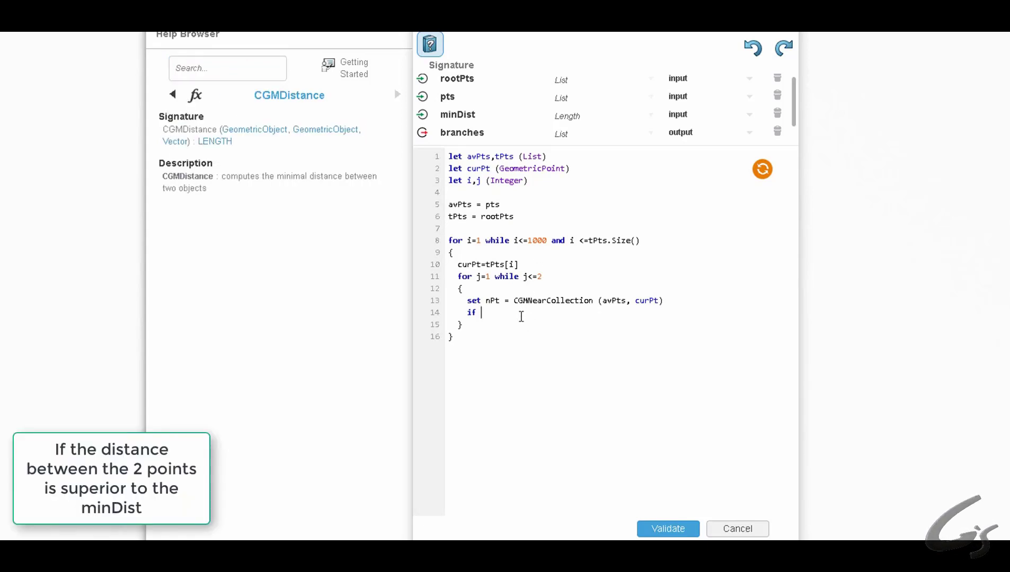
Complete the condition as CGMDistance (nPt,curPt)<= minDist and declare nPt beside curPt as a GeometricPoint
{"action": "double_click", "coordinate": [198, 130]}
{"action": "key", "text": "ctrl+c"}
{"action": "left_click", "coordinate": [540, 315]}
{"action": "key", "text": "ctrl+v"}
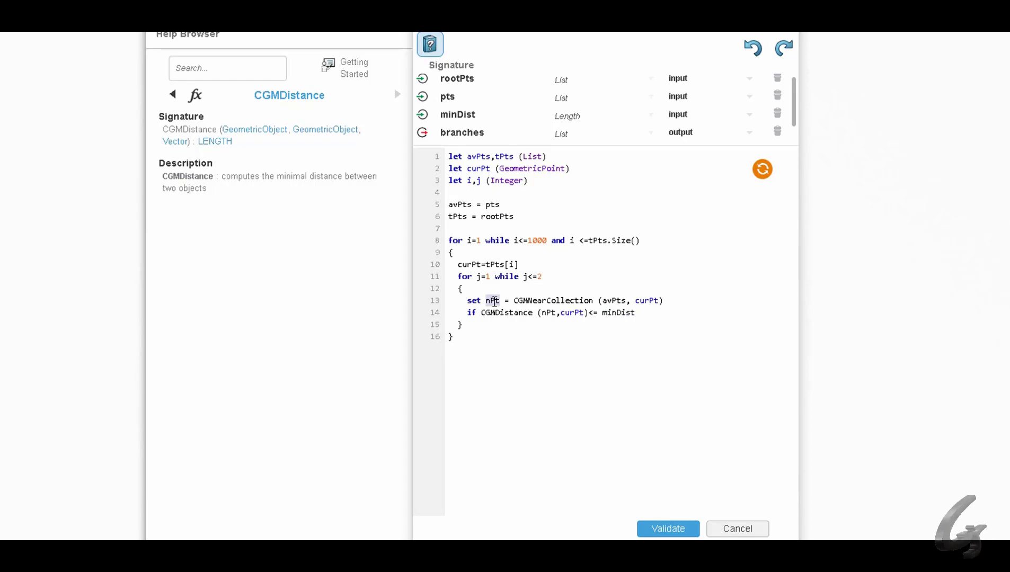
{"action": "left_click", "coordinate": [490, 168]}
{"action": "type", "text": ",nPt"}
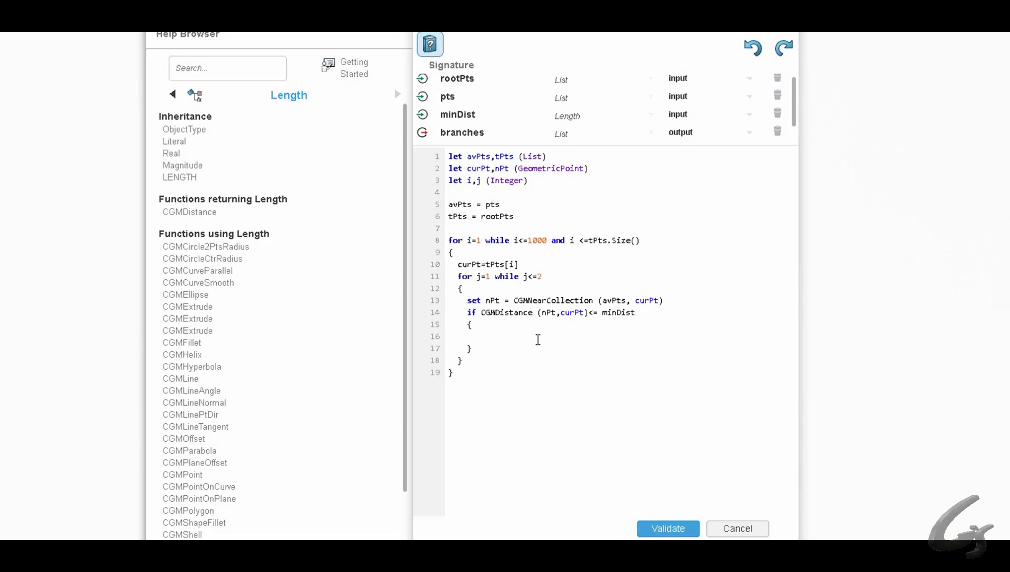
Look up CGMLine in the script help and add l=CGMLine (nPt,curPt) inside the if block
{"action": "type", "text": "l="}
{"action": "left_click", "coordinate": [262, 65]}
{"action": "type", "text": "line"}
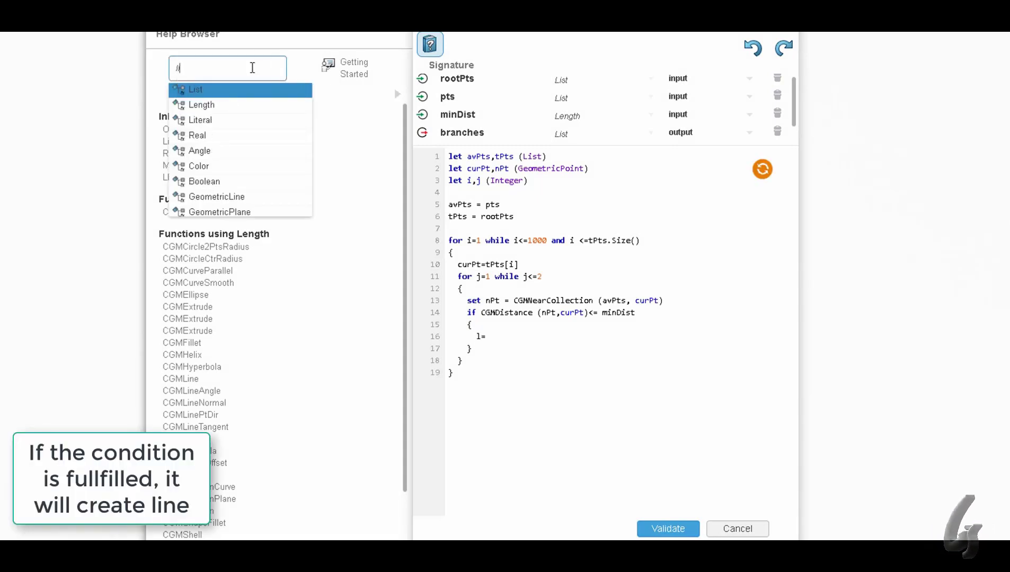
{"action": "left_click", "coordinate": [245, 95]}
{"action": "double_click", "coordinate": [179, 128]}
{"action": "key", "text": "ctrl+c"}
{"action": "left_click", "coordinate": [505, 336]}
{"action": "key", "text": "ctrl+v"}
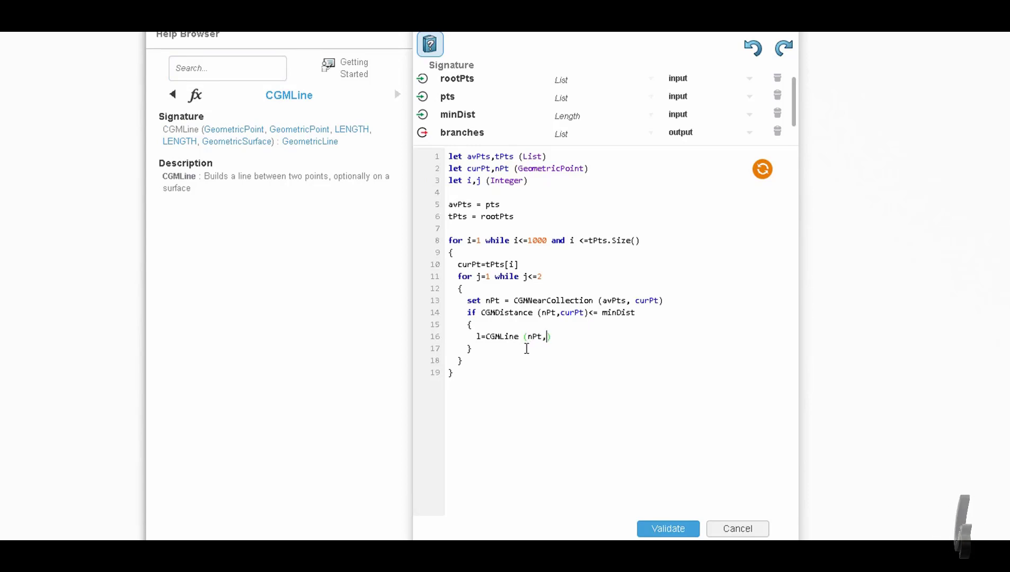
Add branches.Append(l) below the CGMLine statement to store each line in the output list
{"action": "key", "text": "Return"}
{"action": "type", "text": "branche"}
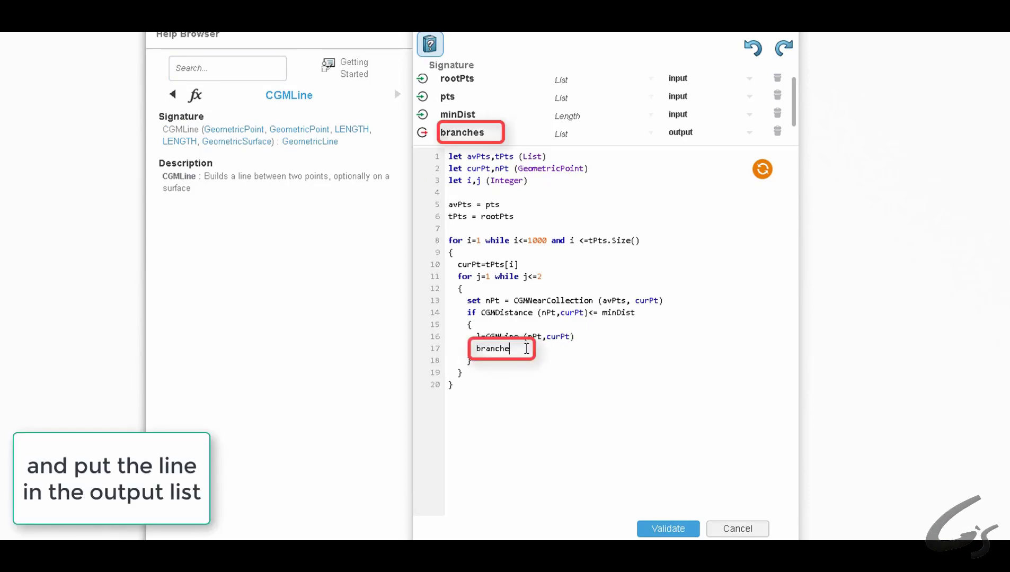
{"action": "type", "text": "s.App"}
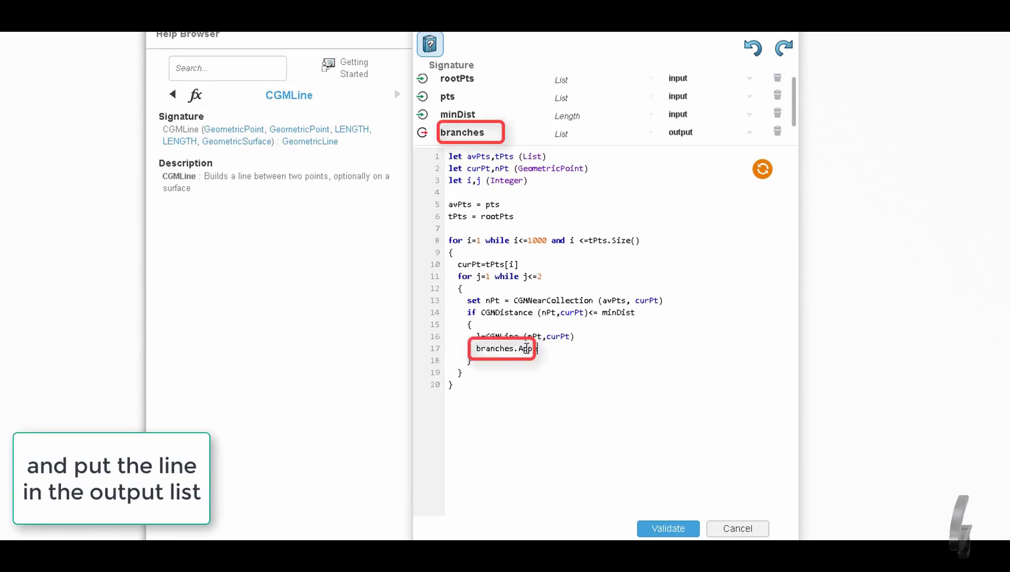
{"action": "type", "text": "end"}
{"action": "left_click_drag", "start_coordinate": [476, 336], "coordinate": [582, 336]}
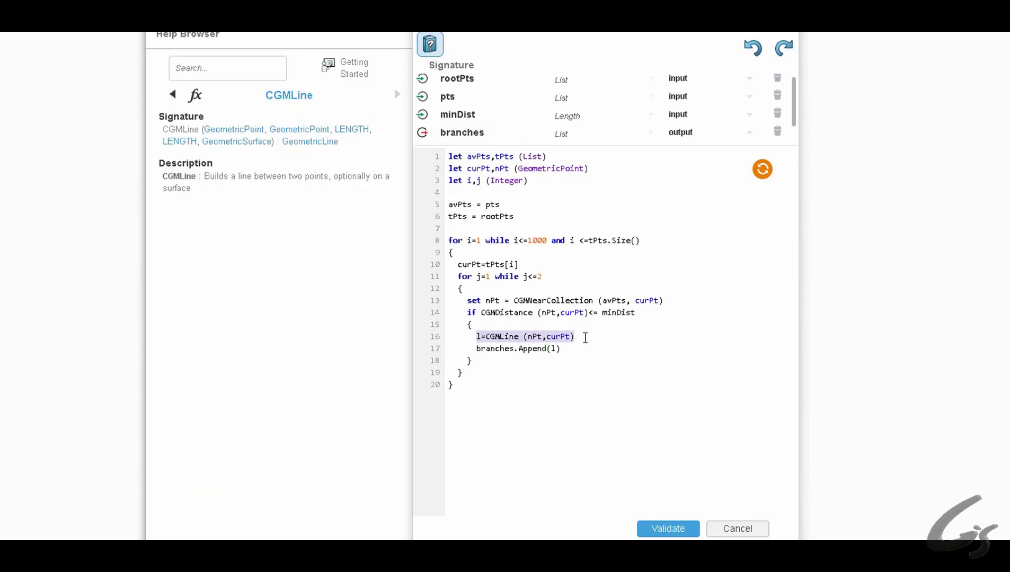
{"action": "double_click", "coordinate": [460, 133]}
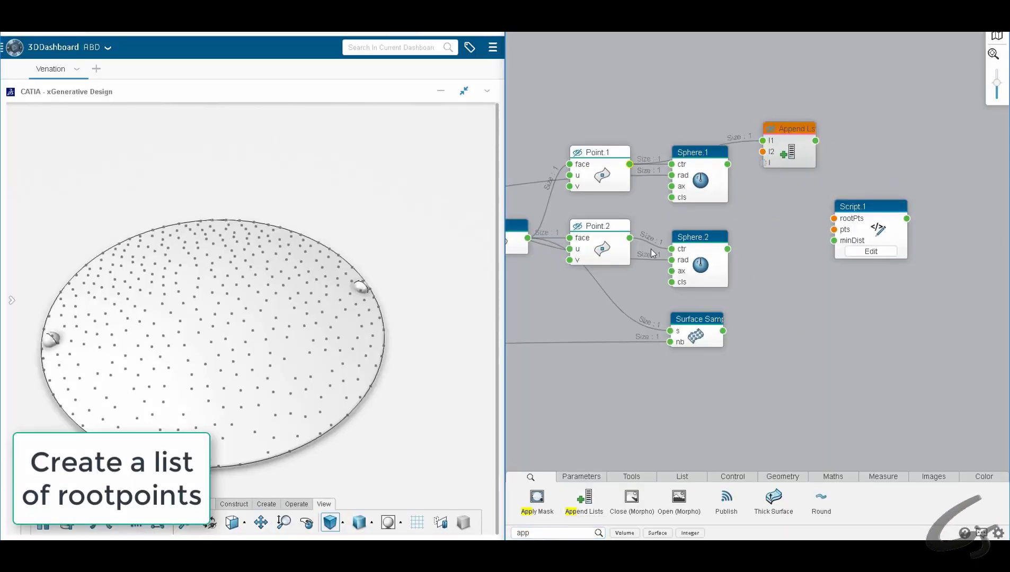
Connect Point.2 to the second input of the Append Lists node and feed the combined list into Script.1's rootPts
{"action": "left_click_drag", "start_coordinate": [629, 238], "coordinate": [762, 152]}
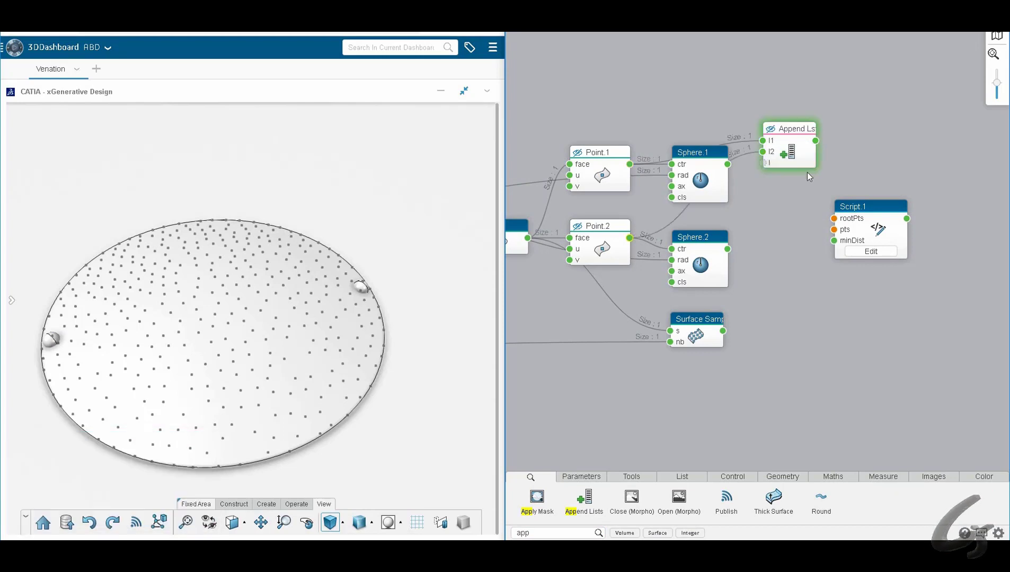
{"action": "middle_click_drag", "start_coordinate": [804, 172], "coordinate": [728, 188]}
{"action": "left_click_drag", "start_coordinate": [794, 223], "coordinate": [843, 213]}
Add a Length parameter node set to 140 mm and connect it to Script.1's minDist input
{"action": "middle_click_drag", "start_coordinate": [675, 346], "coordinate": [707, 326]}
{"action": "double_click", "coordinate": [575, 532]}
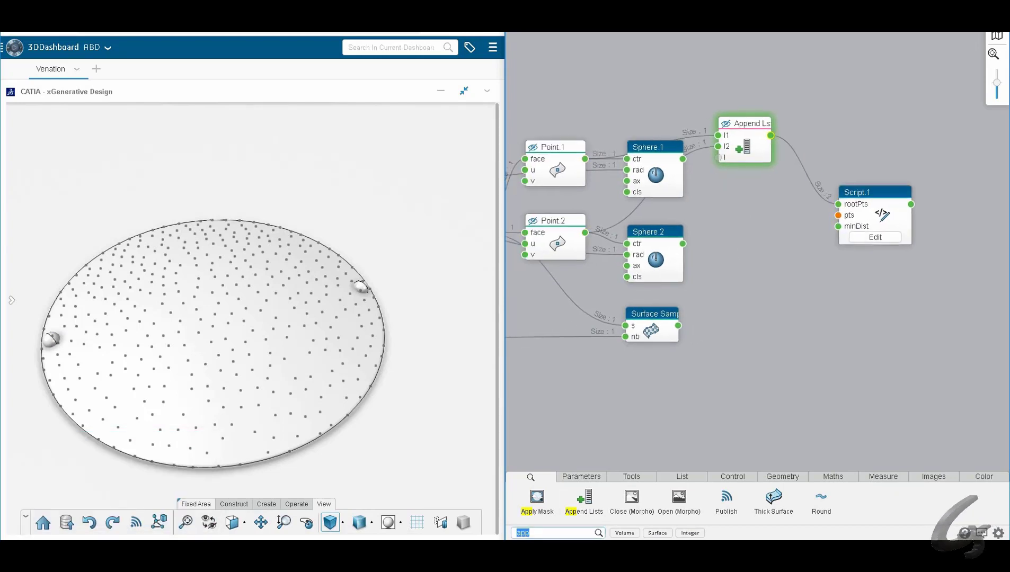
{"action": "type", "text": "len"}
{"action": "left_click", "coordinate": [556, 487]}
{"action": "left_click_drag", "start_coordinate": [805, 289], "coordinate": [651, 359]}
{"action": "double_click", "coordinate": [655, 378]}
{"action": "type", "text": "140"}
{"action": "key", "text": "Return"}
{"action": "left_click_drag", "start_coordinate": [707, 375], "coordinate": [838, 227]}
Reposition the Script.1 node and connect the Surface Sampling output to its pts input
{"action": "left_click_drag", "start_coordinate": [868, 192], "coordinate": [892, 185]}
{"action": "middle_click_drag", "start_coordinate": [756, 221], "coordinate": [739, 217]}
{"action": "left_click_drag", "start_coordinate": [638, 311], "coordinate": [844, 205]}
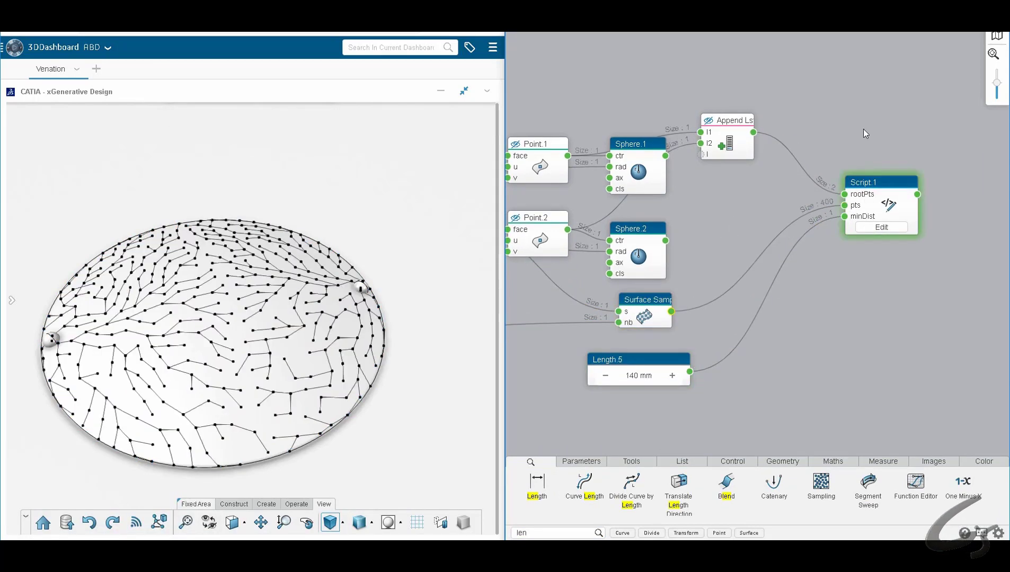
Set the Length.5 parameter that drives minDist to 100 mm and inspect the venation pattern
{"action": "middle_click_drag", "start_coordinate": [287, 189], "coordinate": [299, 368]}
{"action": "scroll", "coordinate": [328, 393], "scroll_direction": "up", "scroll_amount": 2}
{"action": "mouse_move", "coordinate": [619, 388]}
{"action": "left_click", "coordinate": [659, 375]}
{"action": "type", "text": "100"}
{"action": "key", "text": "Return"}
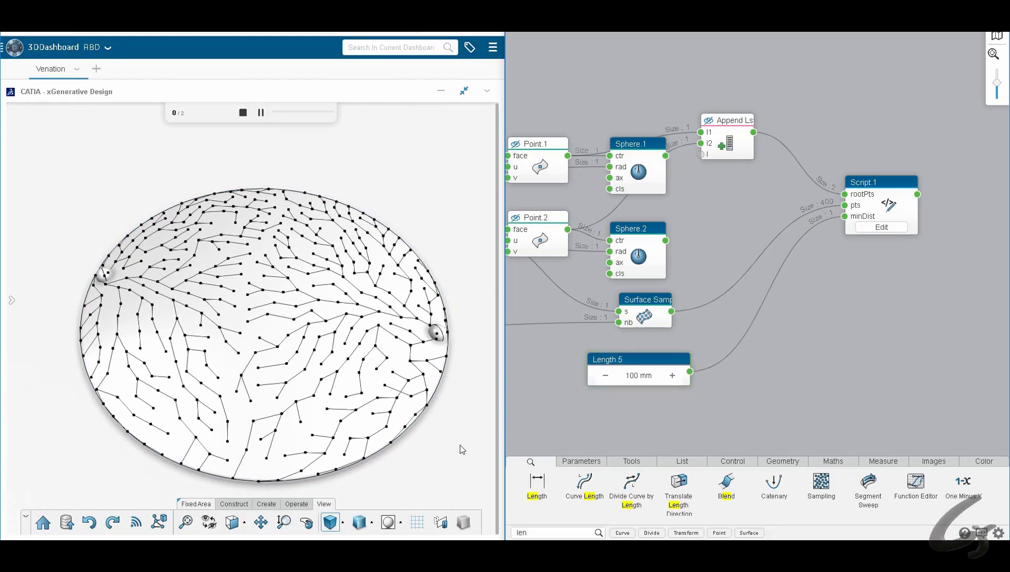
{"action": "middle_click_drag", "start_coordinate": [339, 286], "coordinate": [442, 339]}
{"action": "middle_click_drag", "start_coordinate": [836, 304], "coordinate": [650, 314]}
{"action": "left_click_drag", "start_coordinate": [713, 195], "coordinate": [712, 161]}
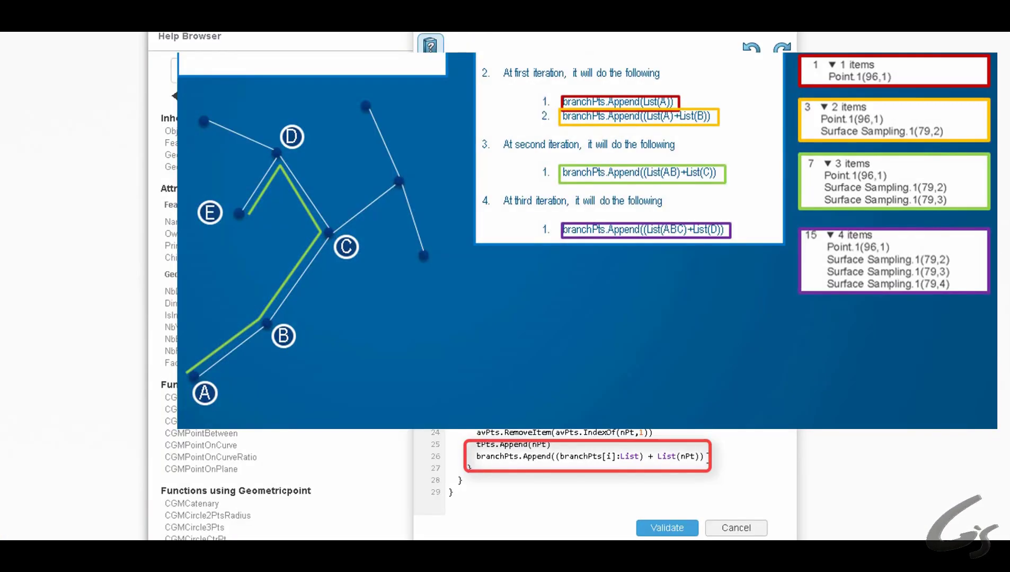
Define a new script signature output named bPts with the type List
{"action": "left_click_drag", "start_coordinate": [707, 456], "coordinate": [471, 458]}
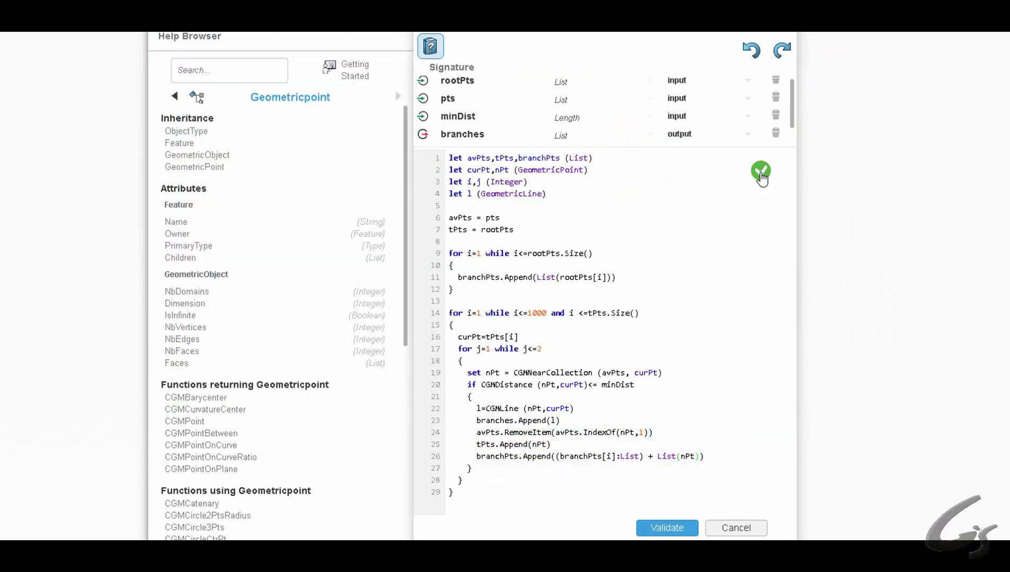
{"action": "left_click", "coordinate": [504, 497]}
{"action": "scroll", "coordinate": [522, 88], "scroll_direction": "down", "scroll_amount": 1}
{"action": "left_click", "coordinate": [480, 131]}
{"action": "left_click", "coordinate": [469, 137]}
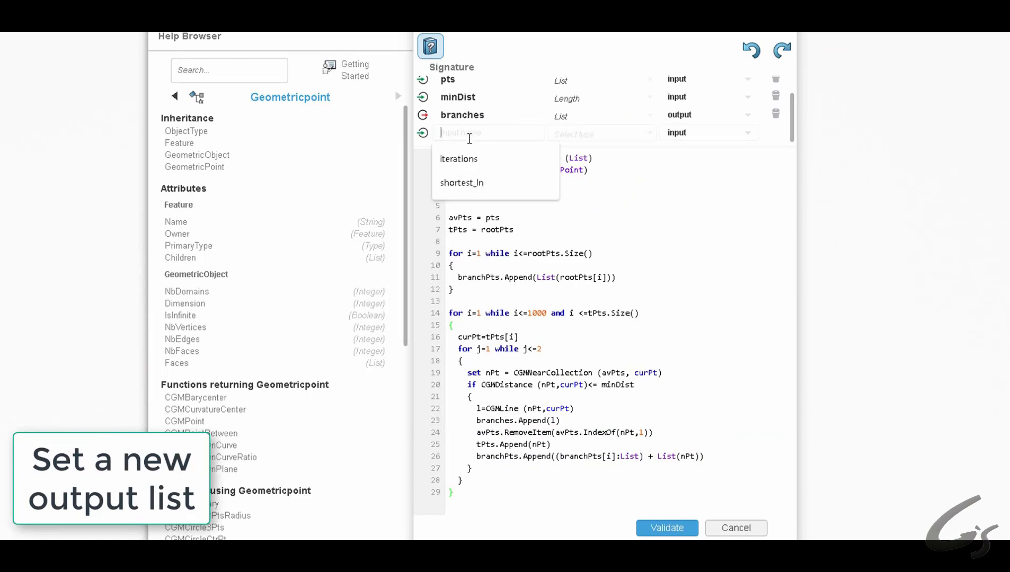
{"action": "type", "text": "b"}
{"action": "key", "text": "BackSpace"}
{"action": "key", "text": "BackSpace"}
{"action": "key", "text": "BackSpace"}
{"action": "key", "text": "BackSpace"}
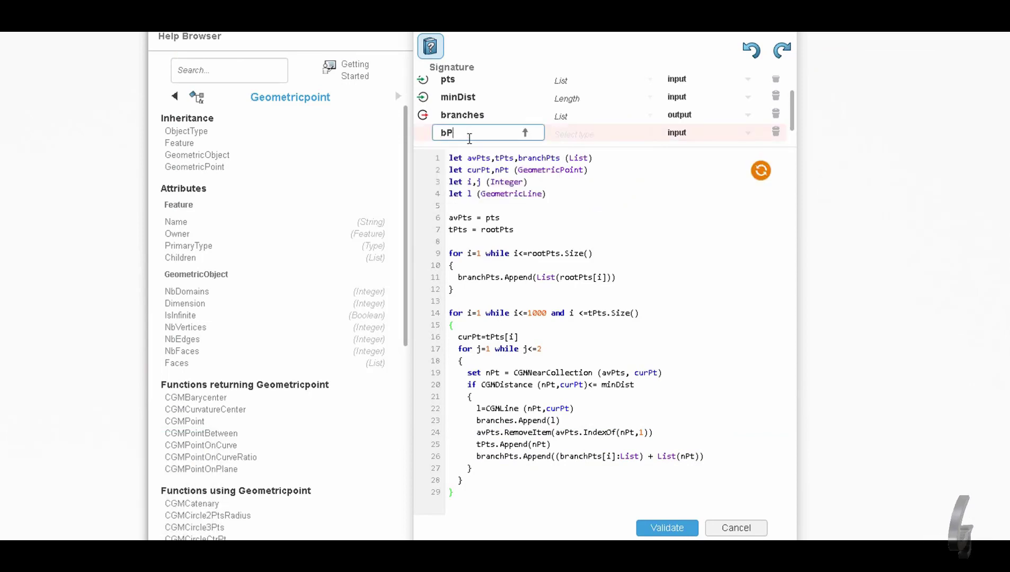
{"action": "left_click", "coordinate": [588, 134]}
{"action": "type", "text": "li"}
{"action": "left_click", "coordinate": [595, 160]}
{"action": "left_click", "coordinate": [701, 134]}
{"action": "left_click", "coordinate": [695, 159]}
Assign the collected point lists to the new output by adding bPts = branchPts as the script's last line
{"action": "double_click", "coordinate": [452, 133]}
{"action": "key", "text": "ctrl+c"}
{"action": "left_click", "coordinate": [494, 496]}
{"action": "key", "text": "Return"}
{"action": "key", "text": "ctrl+v"}
{"action": "type", "text": "= branchPts"}
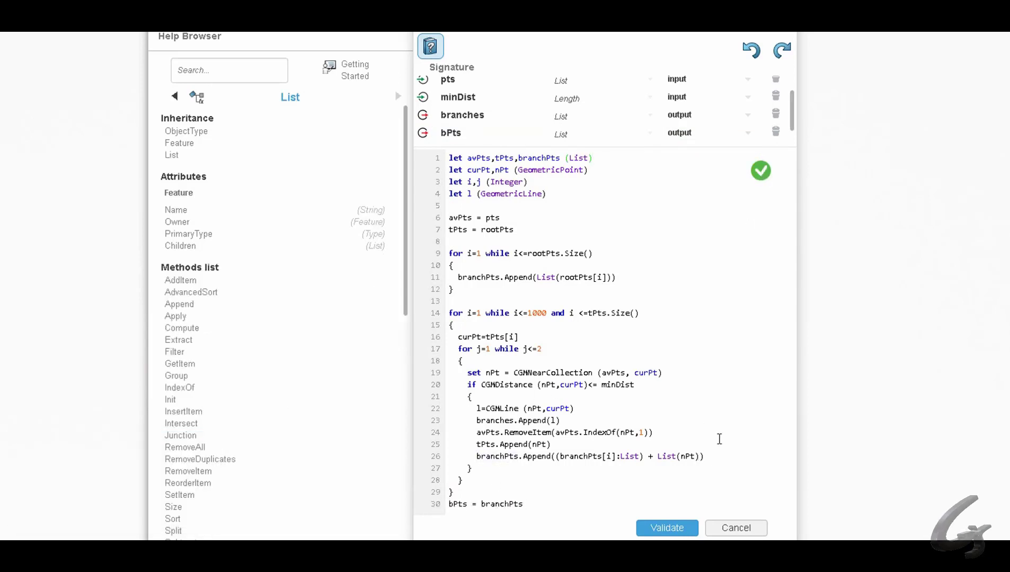
Connect the Polyline.3 output to the crv input of the Curve.2 smoothing node and hide Script.1 and Polyline.3
{"action": "left_click_drag", "start_coordinate": [141, 258], "coordinate": [424, 236]}
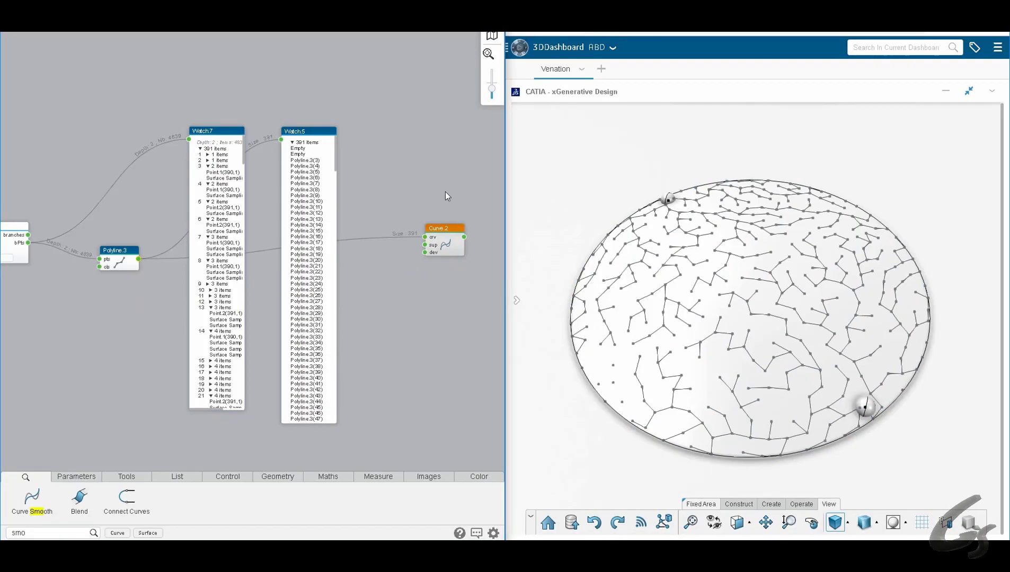
{"action": "middle_click_drag", "start_coordinate": [445, 191], "coordinate": [420, 182]}
{"action": "left_click", "coordinate": [50, 532]}
{"action": "scroll", "coordinate": [410, 261], "scroll_direction": "up", "scroll_amount": 3}
{"action": "scroll", "coordinate": [395, 312], "scroll_direction": "down", "scroll_amount": 3}
{"action": "middle_click_drag", "start_coordinate": [317, 324], "coordinate": [414, 311]}
{"action": "left_click", "coordinate": [185, 242]}
{"action": "left_click", "coordinate": [131, 278]}
{"action": "left_click", "coordinate": [214, 172]}
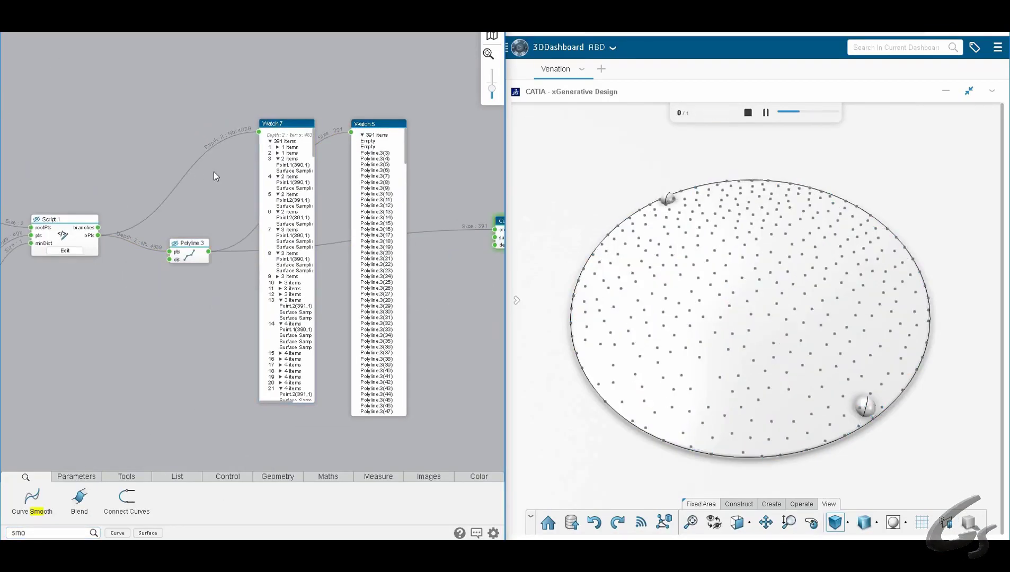
Create a maxDev parameter for Curve.2's dev input and set it to 30 mm
{"action": "middle_click_drag", "start_coordinate": [403, 254], "coordinate": [261, 268]}
{"action": "scroll", "coordinate": [422, 289], "scroll_direction": "up", "scroll_amount": 3}
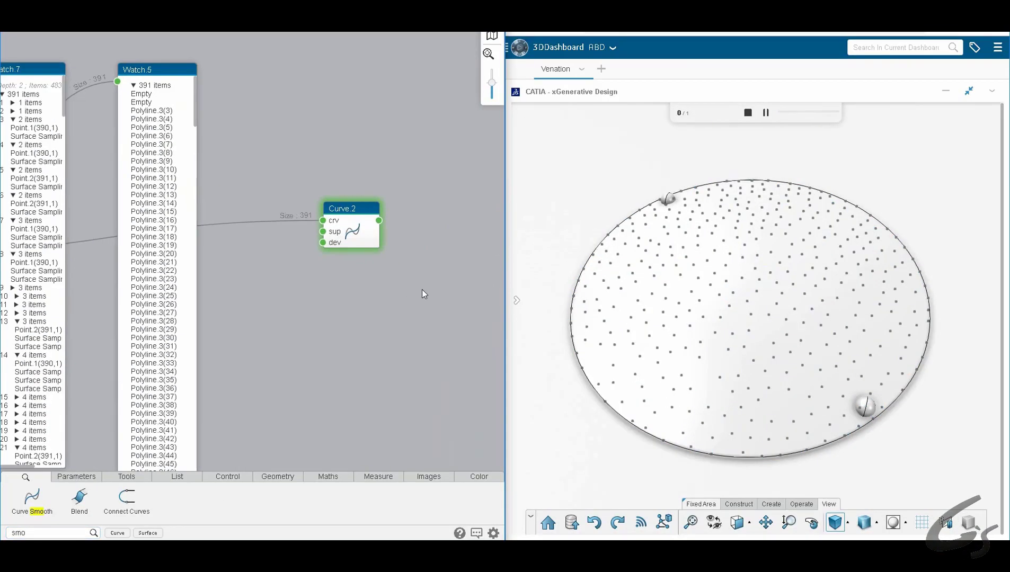
{"action": "left_click", "coordinate": [322, 244]}
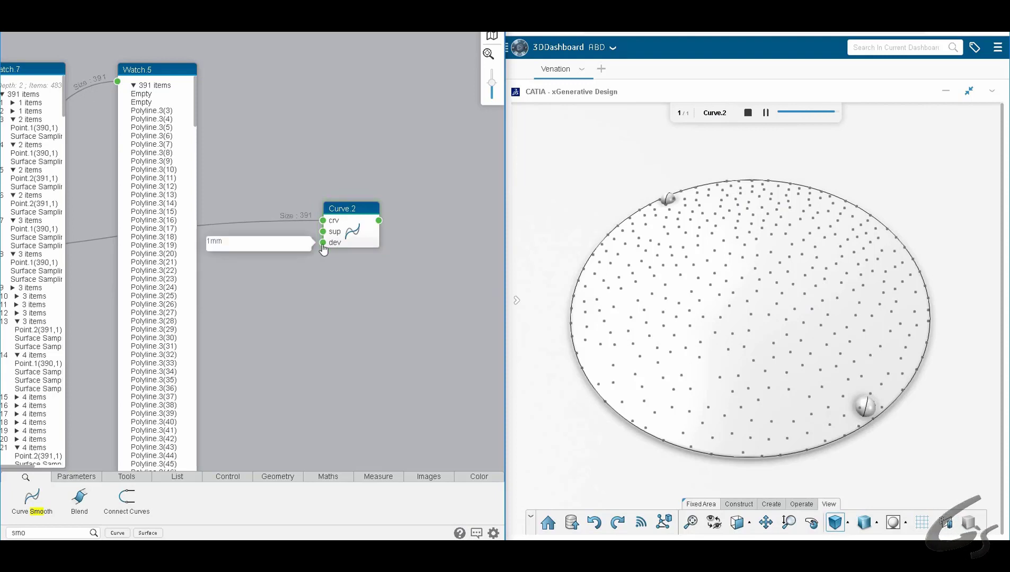
{"action": "left_click", "coordinate": [323, 245]}
{"action": "double_click", "coordinate": [275, 258]}
{"action": "left_click", "coordinate": [303, 257]}
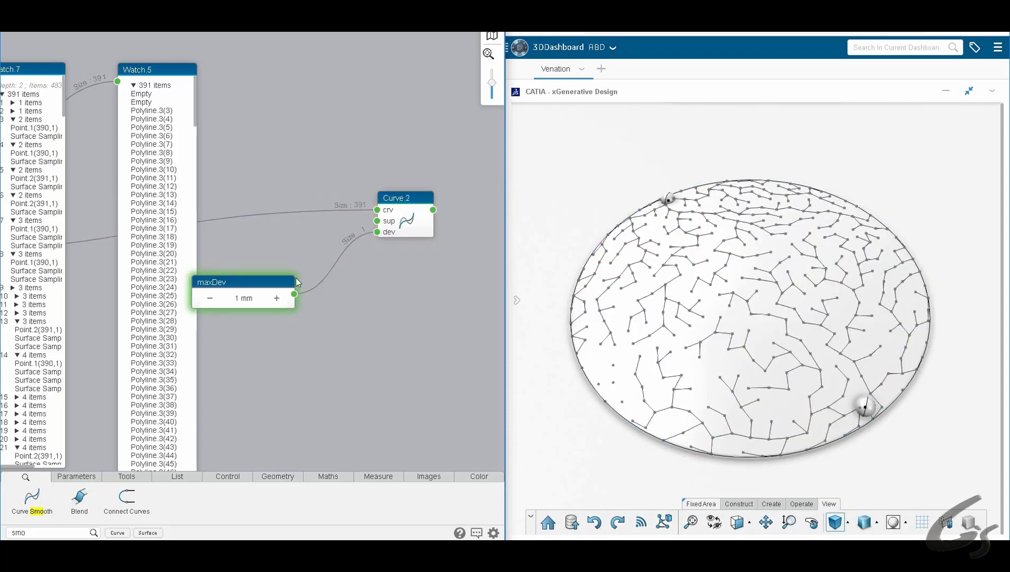
{"action": "type", "text": "30"}
{"action": "key", "text": "Return"}
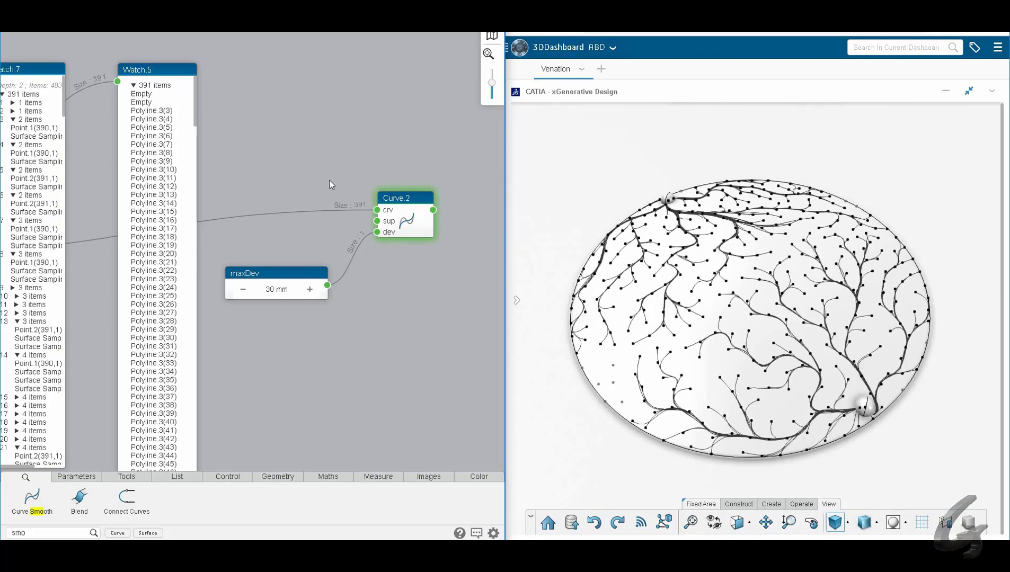
Show the Fill.1 surface and place a third point on its face between the existing branches
{"action": "middle_click_drag", "start_coordinate": [693, 186], "coordinate": [902, 280]}
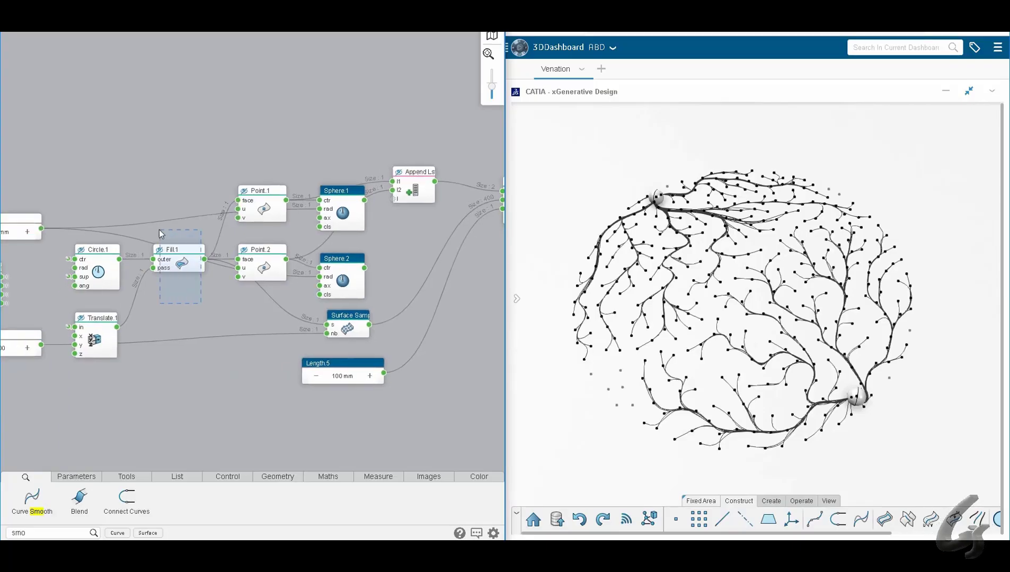
{"action": "left_click", "coordinate": [675, 519]}
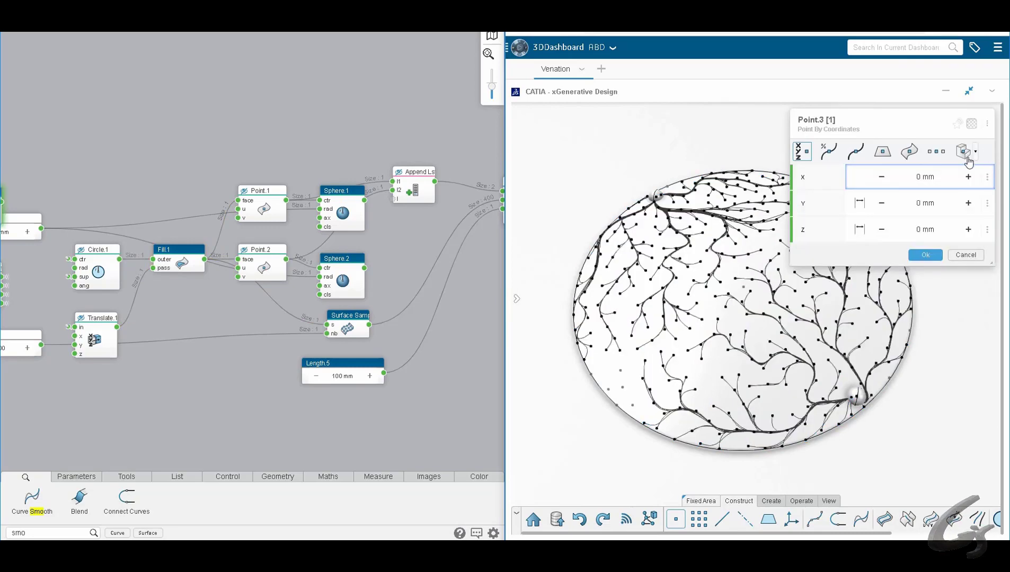
{"action": "left_click", "coordinate": [730, 274]}
{"action": "middle_click_drag", "start_coordinate": [885, 313], "coordinate": [869, 439]}
{"action": "left_click_drag", "start_coordinate": [702, 352], "coordinate": [803, 289]}
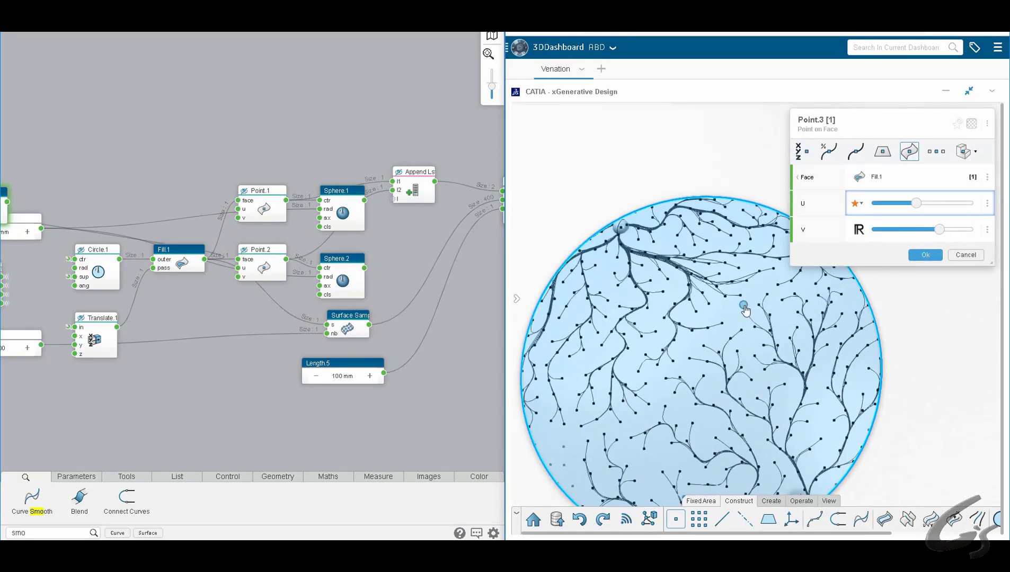
{"action": "left_click", "coordinate": [925, 254]}
Position the Point.3 node above Point.1 and connect its output to a new third input of the Append List node
{"action": "left_click_drag", "start_coordinate": [31, 94], "coordinate": [253, 101]}
{"action": "middle_click_drag", "start_coordinate": [339, 101], "coordinate": [142, 122]}
{"action": "scroll", "coordinate": [158, 126], "scroll_direction": "down", "scroll_amount": 1}
{"action": "scroll", "coordinate": [158, 126], "scroll_direction": "up", "scroll_amount": 1}
{"action": "left_click_drag", "start_coordinate": [79, 131], "coordinate": [183, 188]}
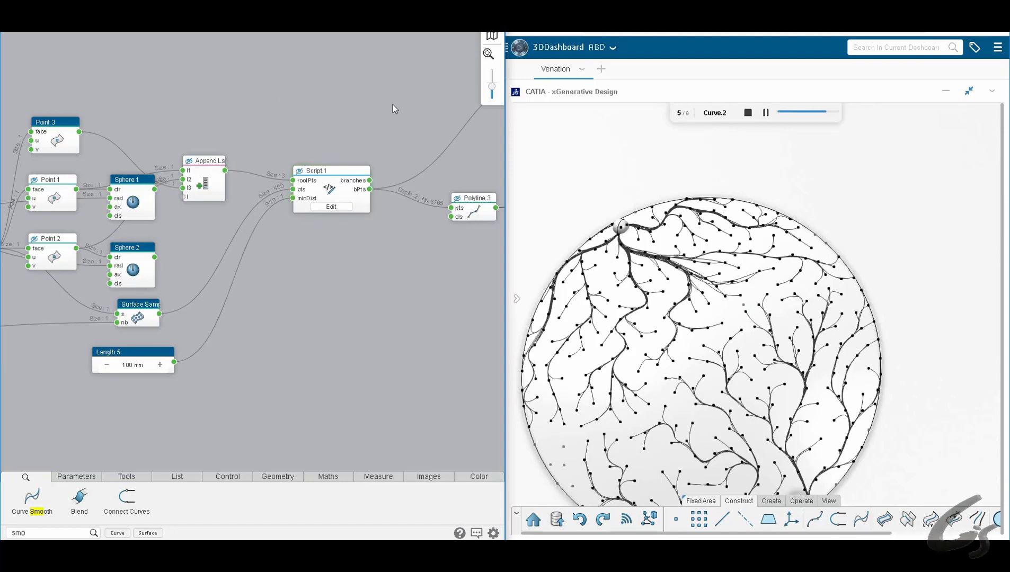
Set the Length.5 parameter feeding Script.1's minDist input to 150 mm
{"action": "middle_click_drag", "start_coordinate": [839, 235], "coordinate": [832, 411]}
{"action": "middle_click_drag", "start_coordinate": [486, 305], "coordinate": [4, 329]}
{"action": "middle_click_drag", "start_coordinate": [678, 370], "coordinate": [681, 397]}
{"action": "middle_click_drag", "start_coordinate": [329, 421], "coordinate": [473, 376]}
{"action": "middle_click_drag", "start_coordinate": [86, 379], "coordinate": [490, 364]}
{"action": "double_click", "coordinate": [208, 335]}
{"action": "type", "text": "150"}
{"action": "key", "text": "Return"}
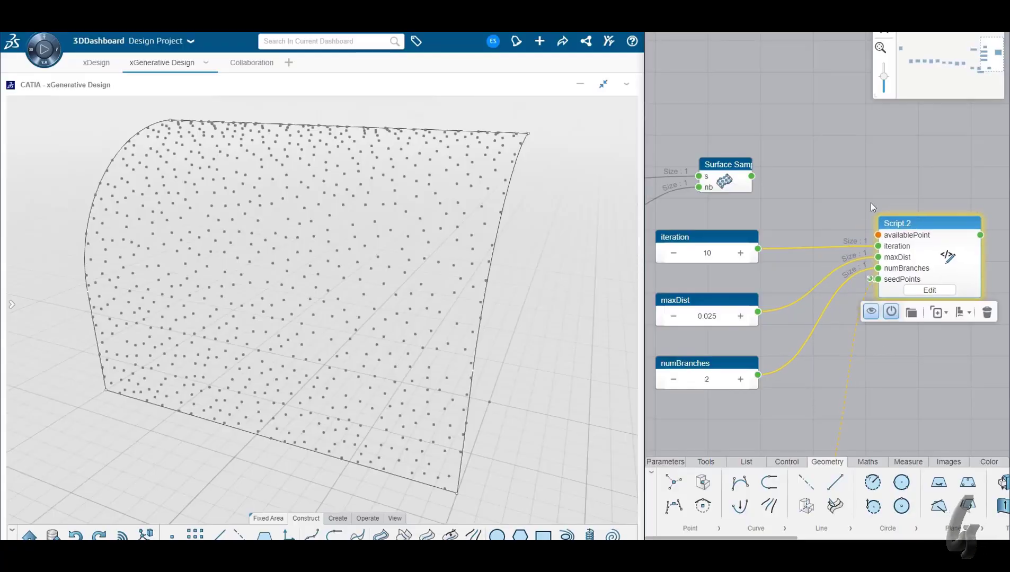
Connect the surface sampling node's output to the availablePoint input of Script.2
{"action": "left_click_drag", "start_coordinate": [877, 235], "coordinate": [751, 176]}
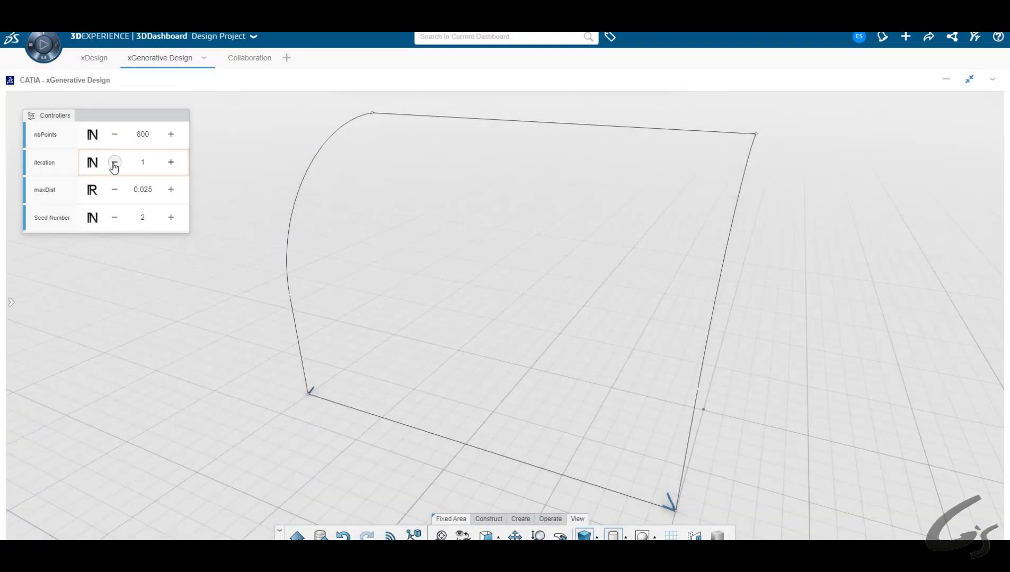
Raise the iteration controller to 30 and examine the branching pattern on the arched canopy from several angles
{"action": "left_click", "coordinate": [171, 162]}
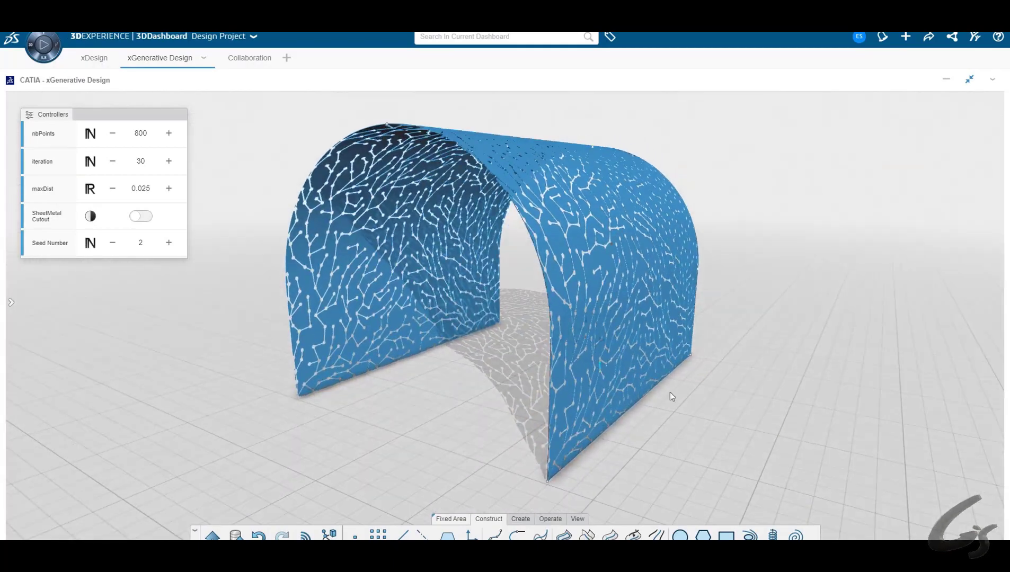
{"action": "middle_click_drag", "start_coordinate": [672, 397], "coordinate": [744, 457]}
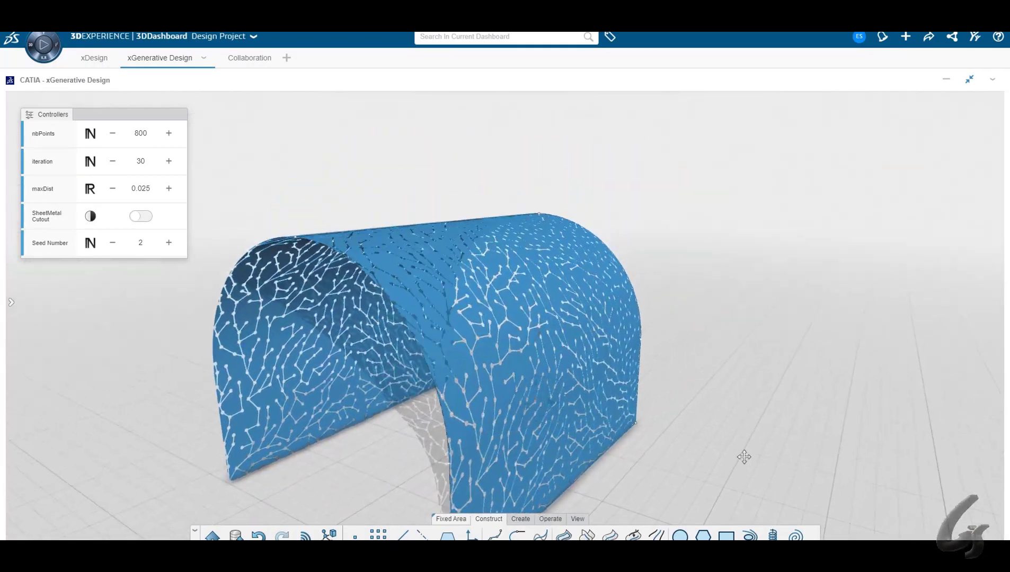
{"action": "scroll", "coordinate": [725, 354], "scroll_direction": "up", "scroll_amount": 6}
{"action": "middle_click_drag", "start_coordinate": [638, 457], "coordinate": [155, 380]}
{"action": "scroll", "coordinate": [115, 427], "scroll_direction": "down", "scroll_amount": 6}
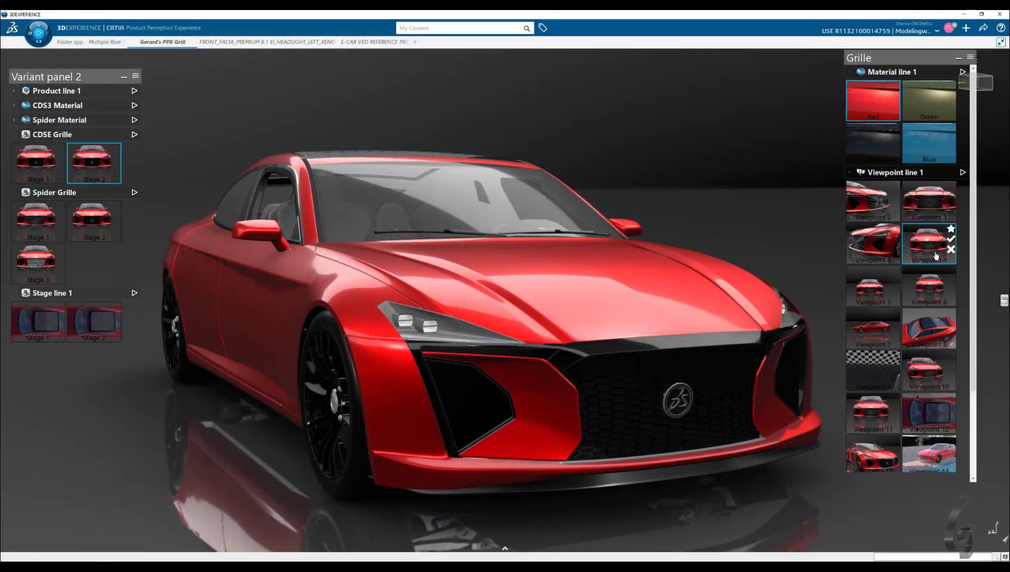
In CATIA Product Perception Experience, show the car from Viewpoint 4 and compare Spider Grille Stages 1, 2 and 3
{"action": "left_click", "coordinate": [936, 255]}
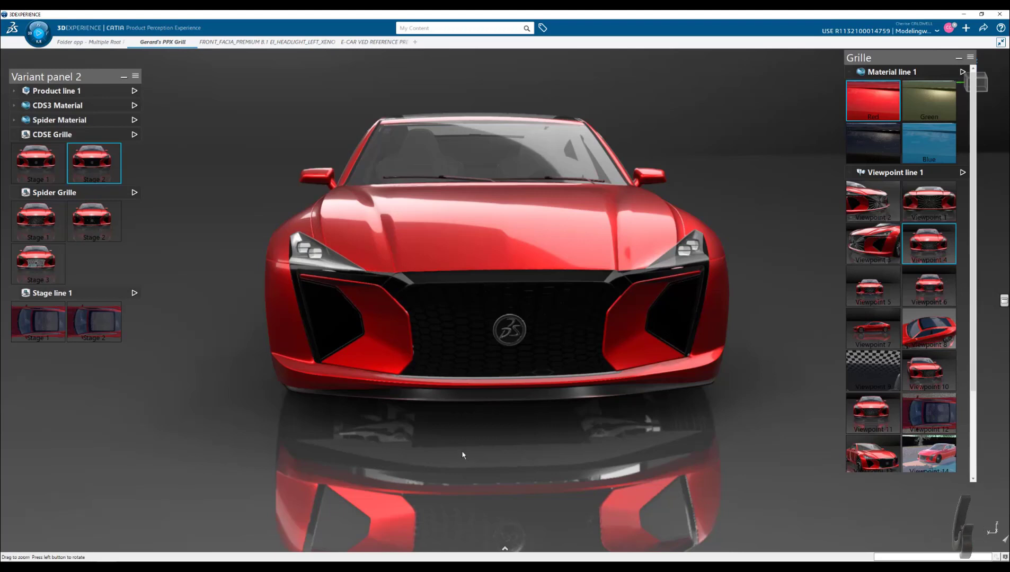
{"action": "scroll", "coordinate": [462, 448], "scroll_direction": "up", "scroll_amount": 3}
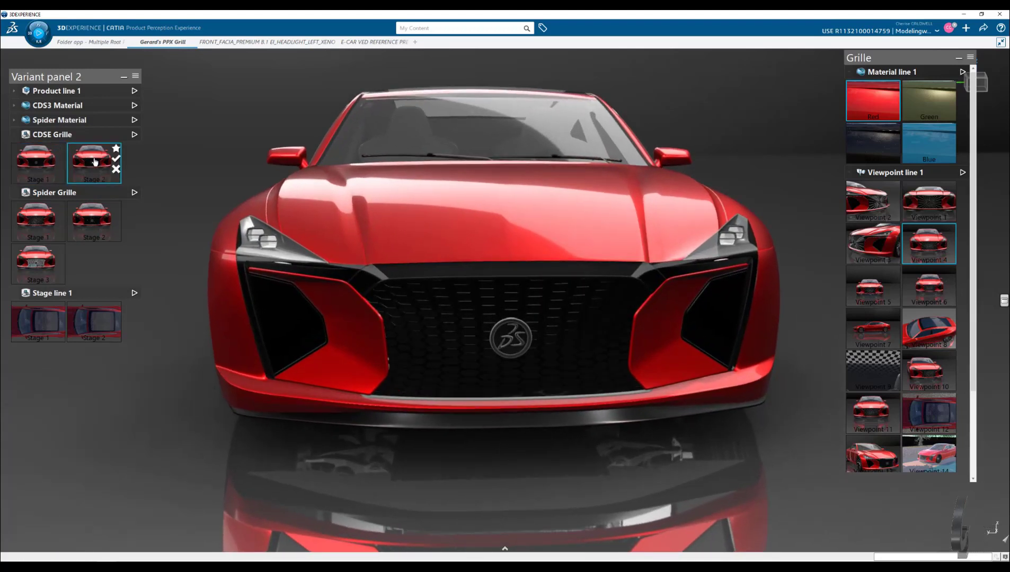
{"action": "left_click", "coordinate": [42, 229]}
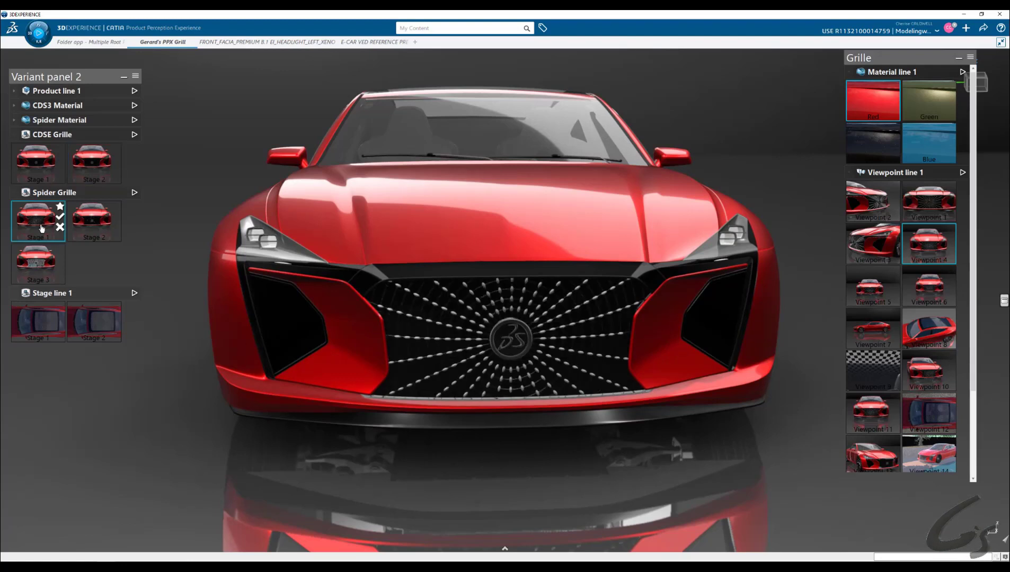
{"action": "left_click", "coordinate": [93, 225]}
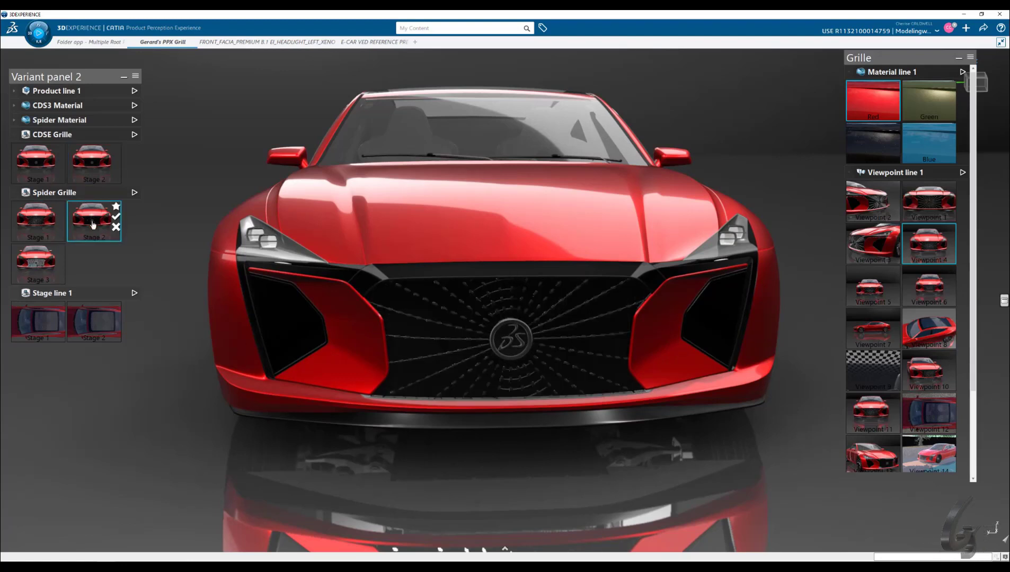
{"action": "left_click", "coordinate": [48, 270]}
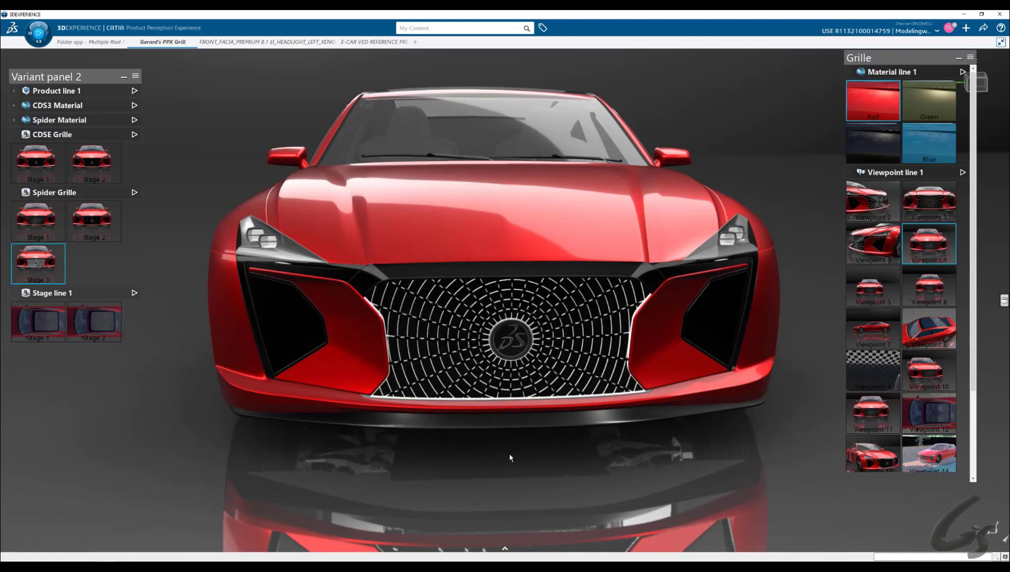
Show Spider Grille Stage 1 from Viewpoint 2 and preview the car body in the black material
{"action": "middle_click_drag", "start_coordinate": [511, 415], "coordinate": [260, 524], "text": "ctrl"}
{"action": "left_click", "coordinate": [43, 225]}
{"action": "left_click", "coordinate": [870, 197]}
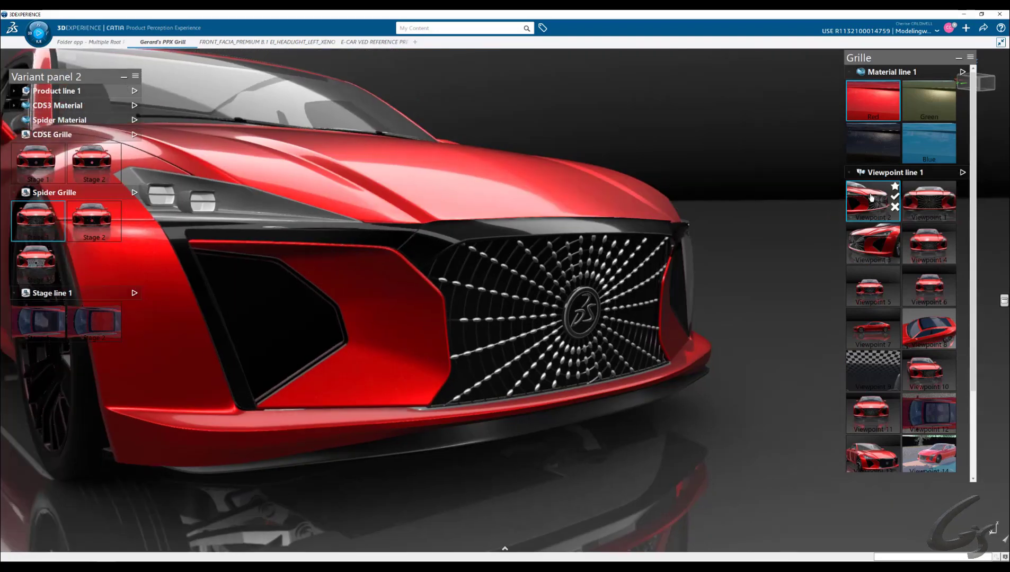
{"action": "left_click", "coordinate": [882, 148]}
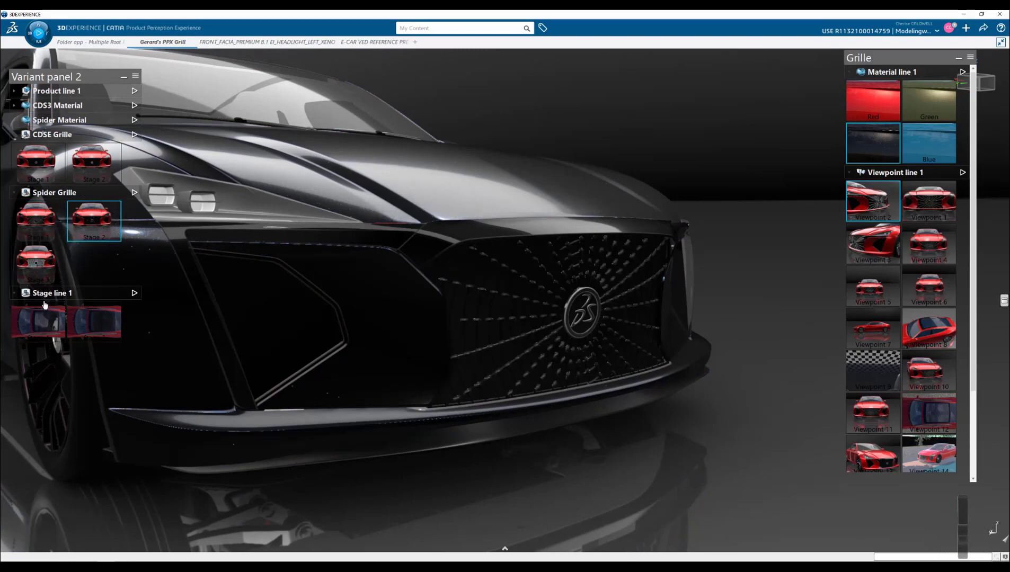
Apply CDSE Grille Stage 1 and switch the scene ambience to Indoor
{"action": "left_click", "coordinate": [43, 170]}
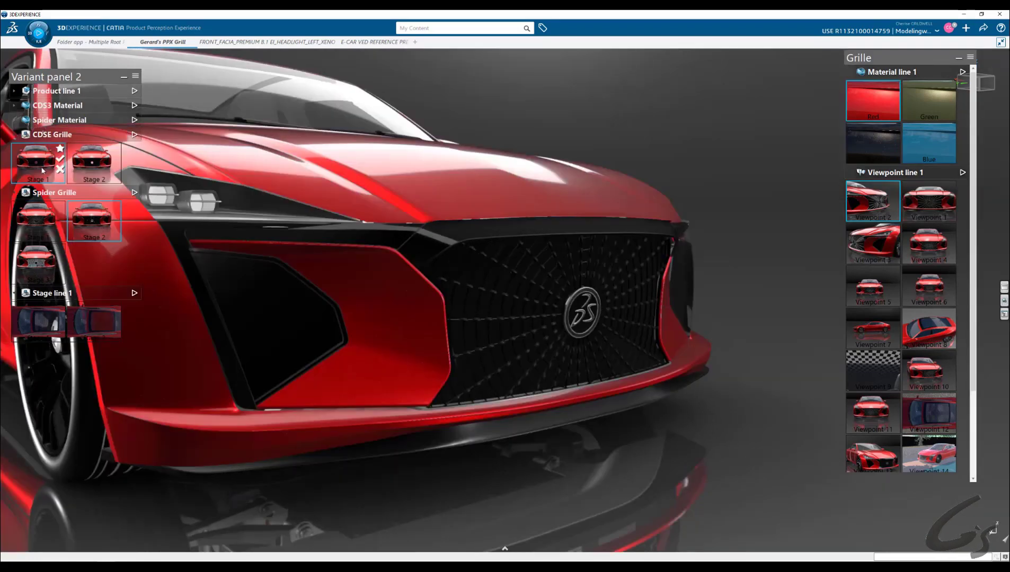
{"action": "right_click", "coordinate": [681, 112]}
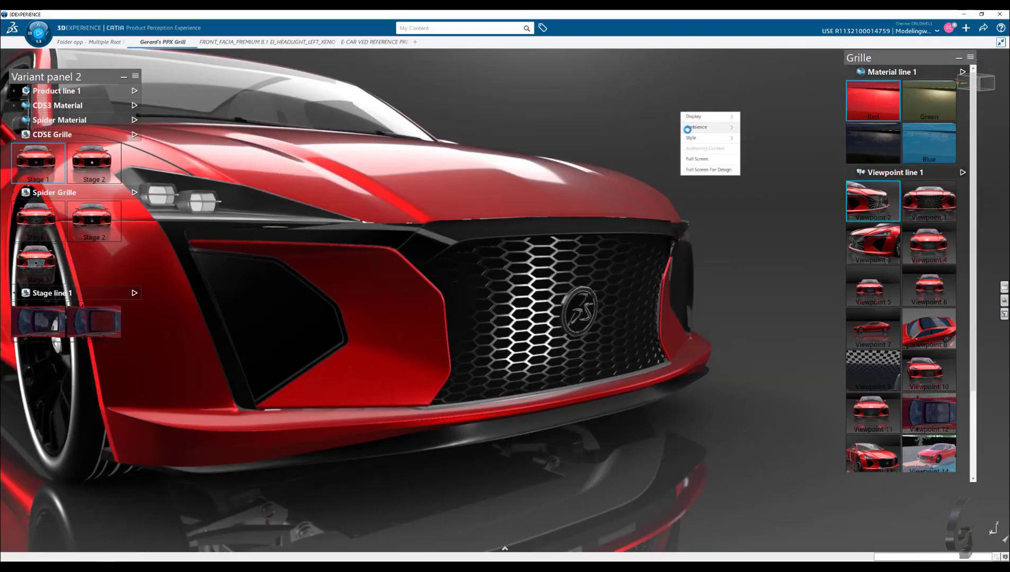
{"action": "mouse_move", "coordinate": [699, 134]}
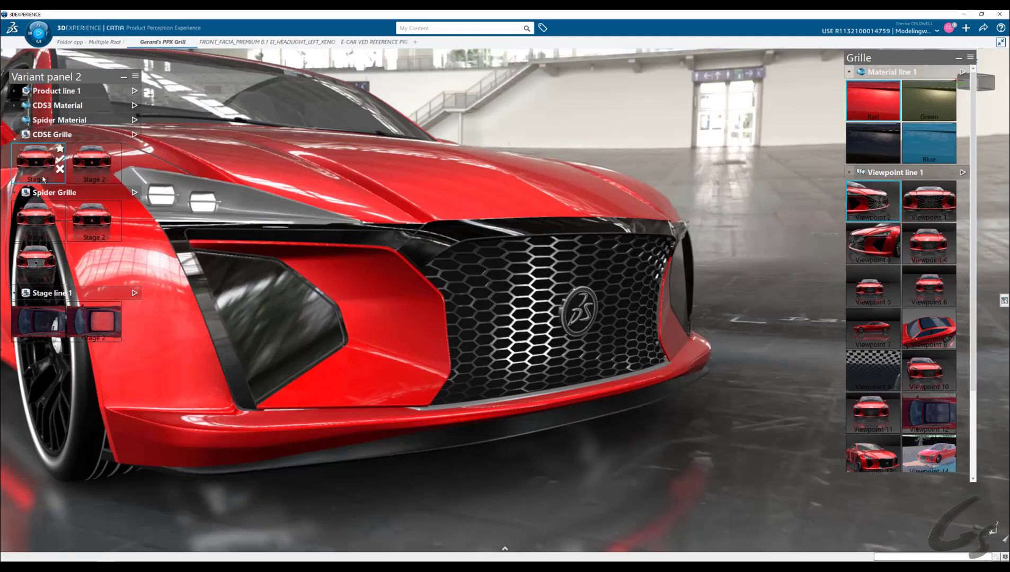
Compare CDSE Grille Stage 2 with Spider Grille Stages 1, 2 and 3 on the red car
{"action": "left_click", "coordinate": [92, 163]}
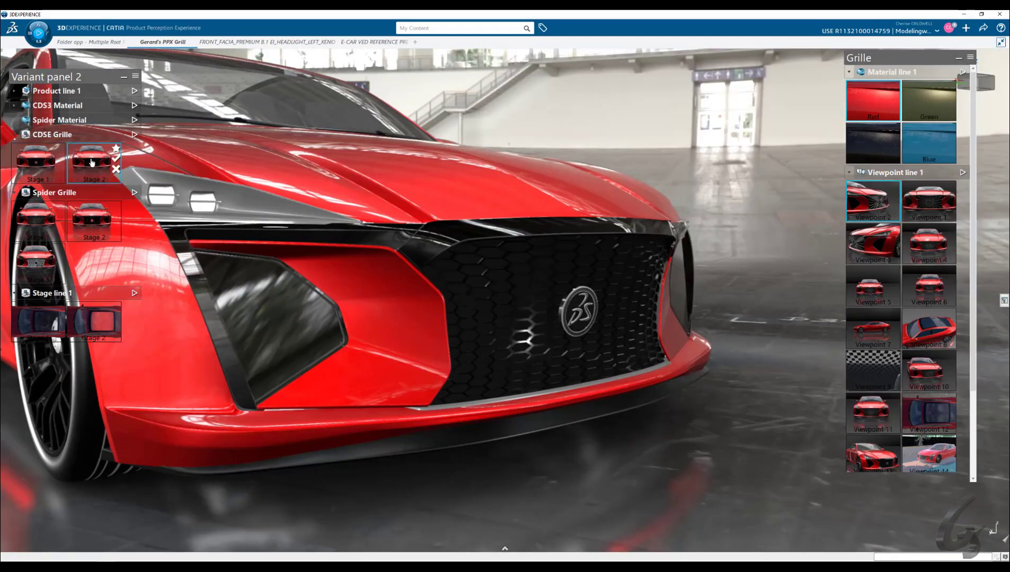
{"action": "left_click", "coordinate": [86, 226]}
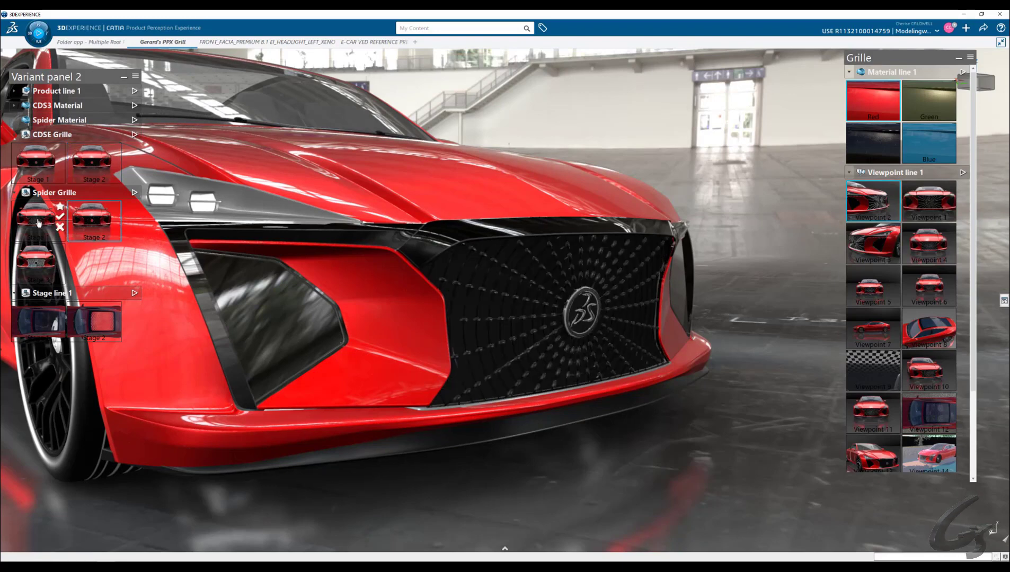
{"action": "left_click", "coordinate": [27, 257]}
{"action": "left_click", "coordinate": [98, 169]}
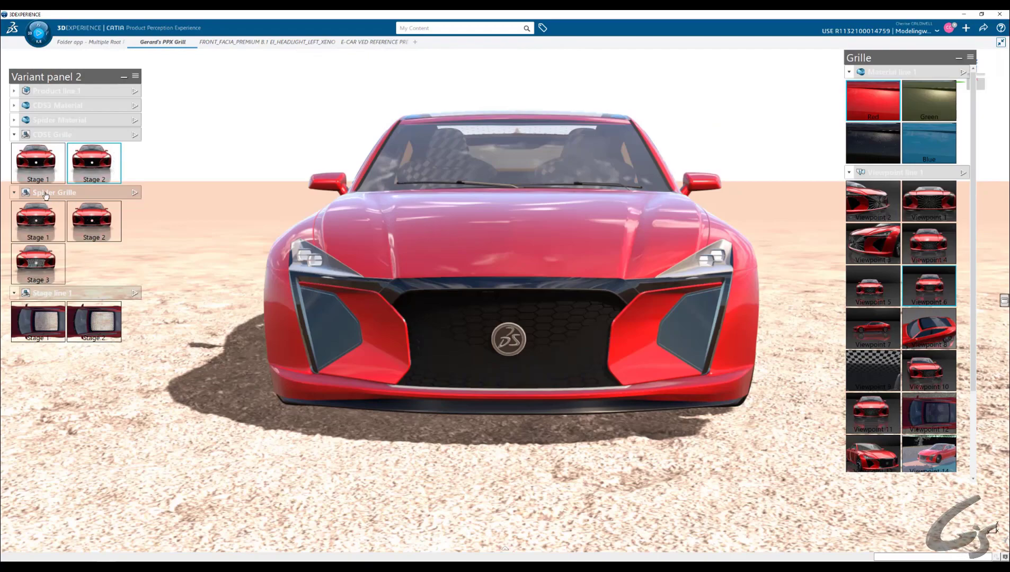
{"action": "left_click", "coordinate": [41, 230]}
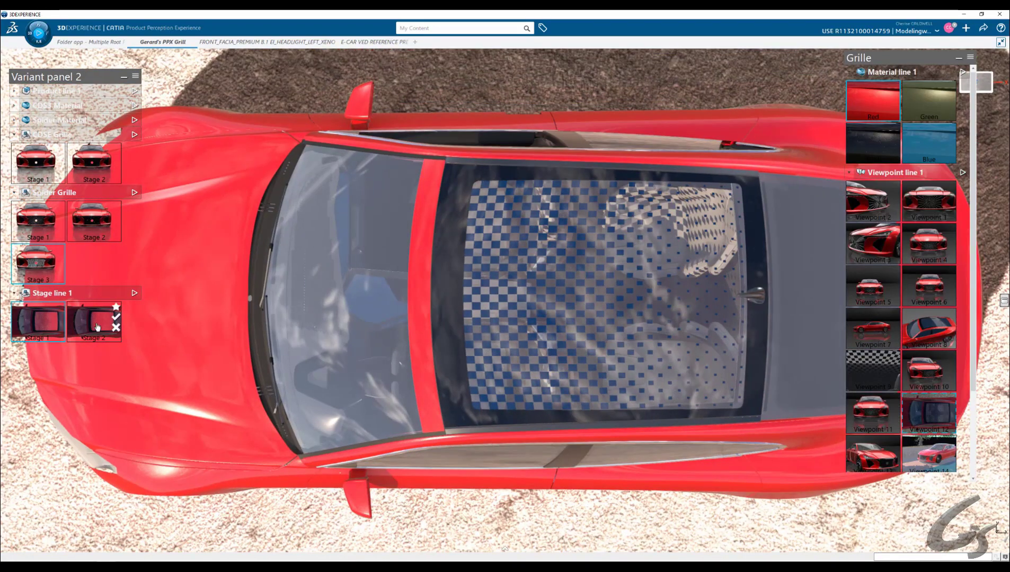
Preview Stage 2 of Stage line 1 and compare Roof variants Product 1 and Product 2 in a close-up of the glass roof
{"action": "left_click", "coordinate": [97, 327]}
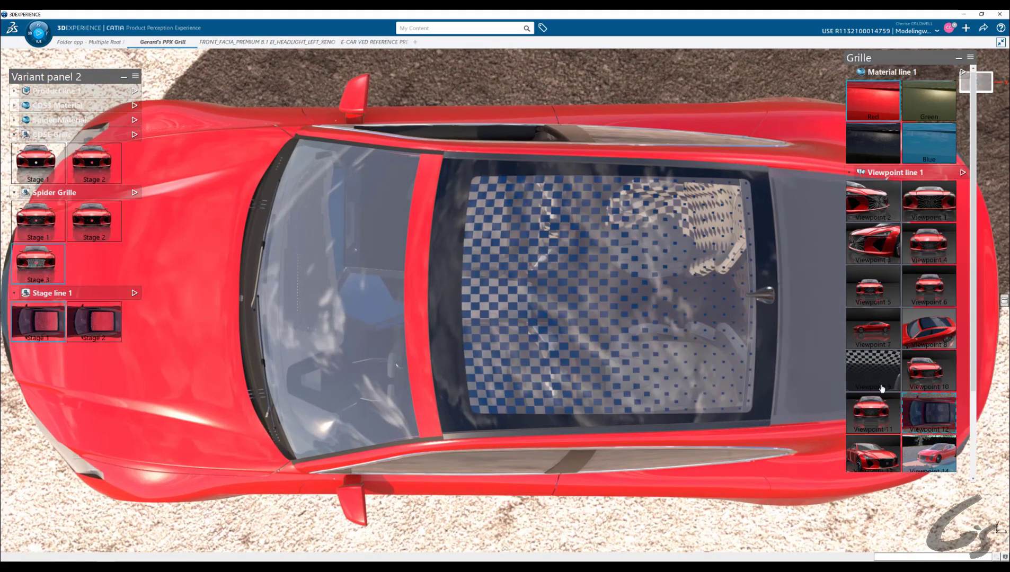
{"action": "left_click", "coordinate": [879, 376]}
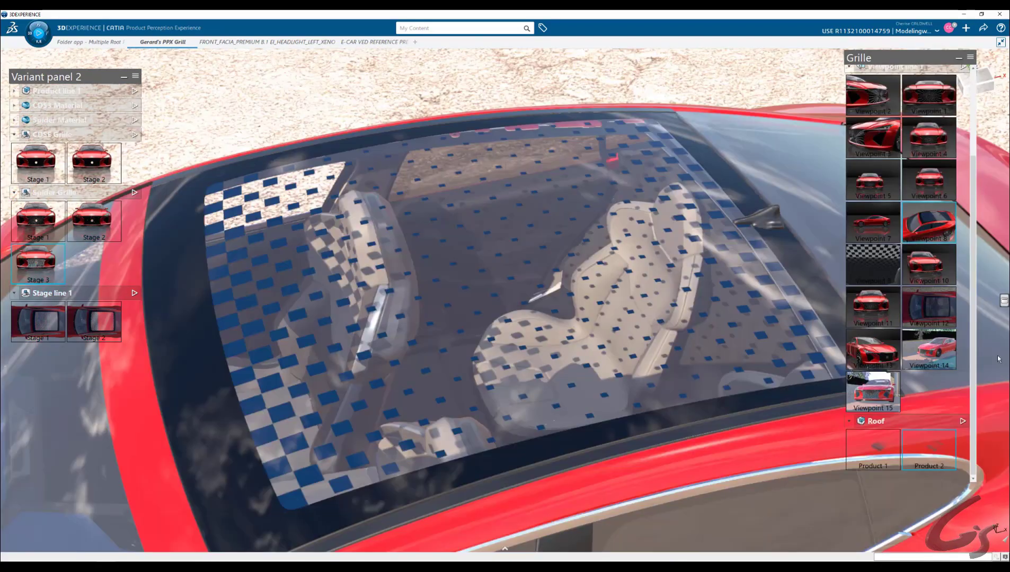
{"action": "left_click", "coordinate": [867, 451]}
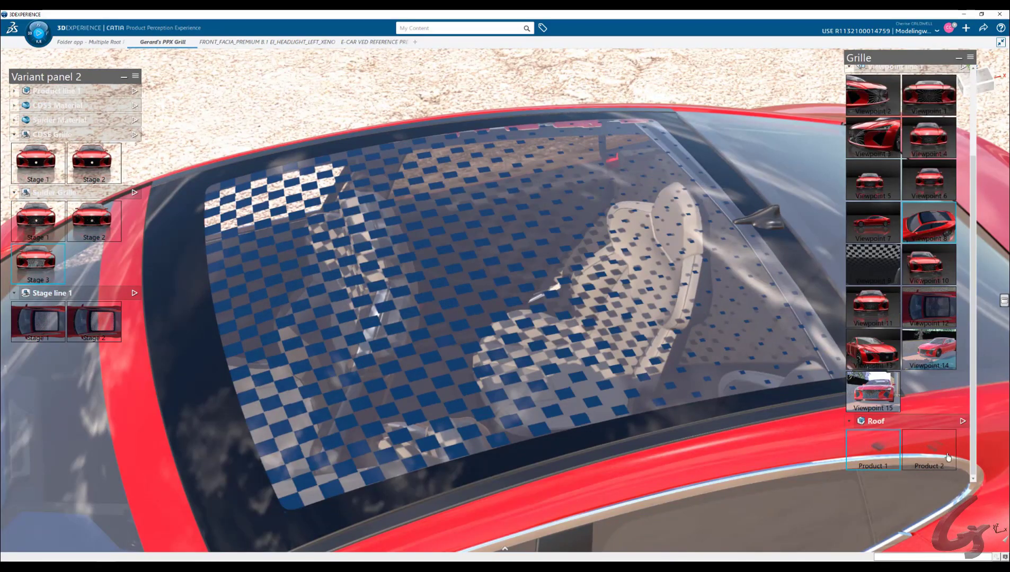
{"action": "left_click", "coordinate": [941, 455]}
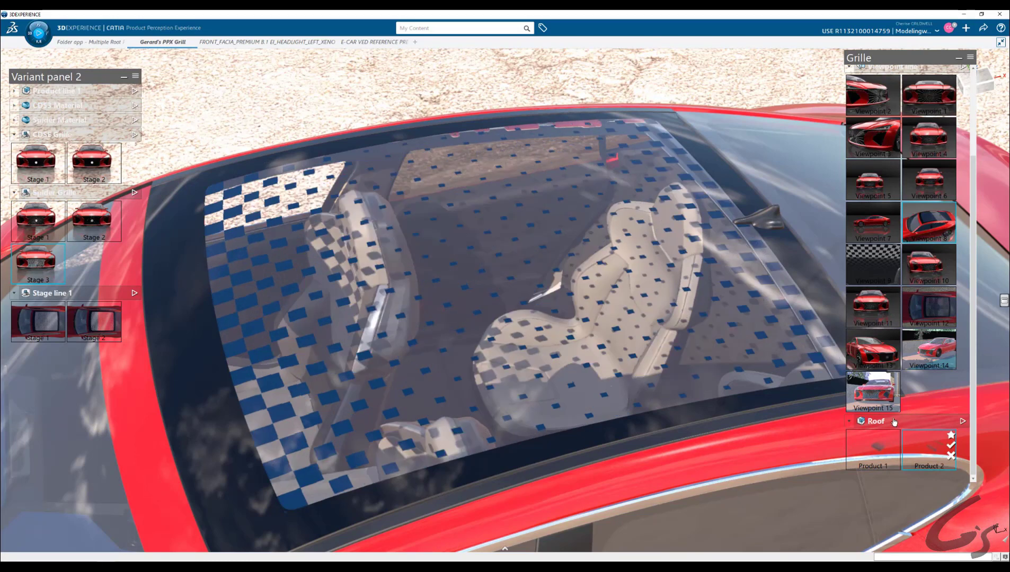
Set the scene ambience to Road and compare Roof variants Product 1 and Product 2 under it
{"action": "right_click", "coordinate": [764, 79]}
{"action": "mouse_move", "coordinate": [784, 91]}
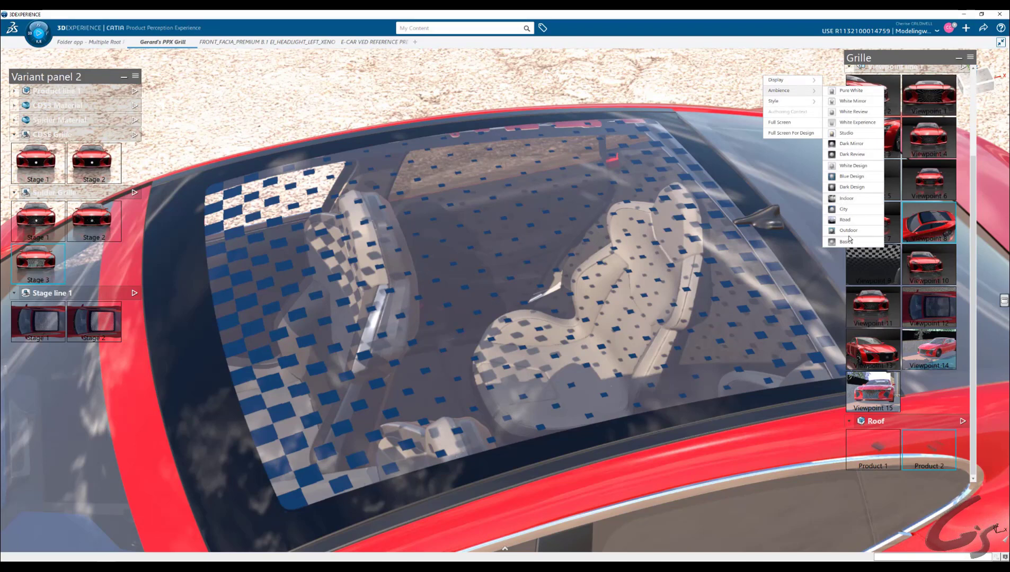
{"action": "left_click", "coordinate": [852, 220]}
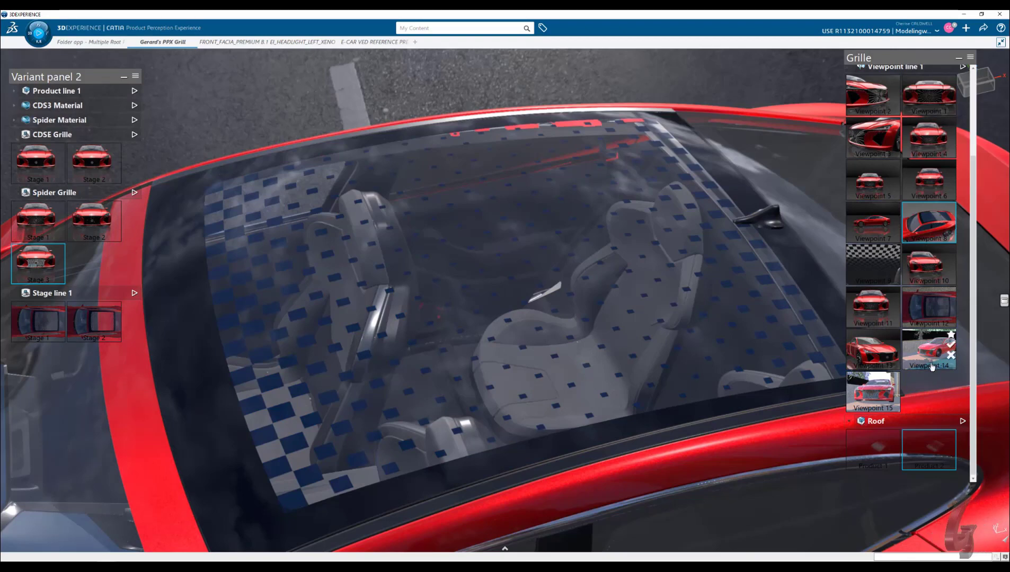
{"action": "left_click", "coordinate": [897, 452]}
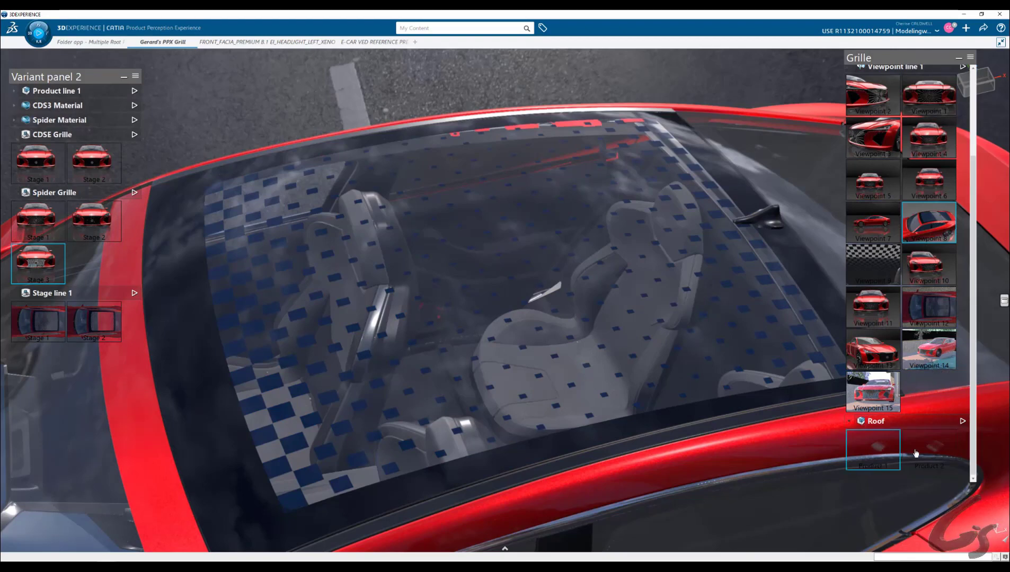
{"action": "mouse_move", "coordinate": [933, 454]}
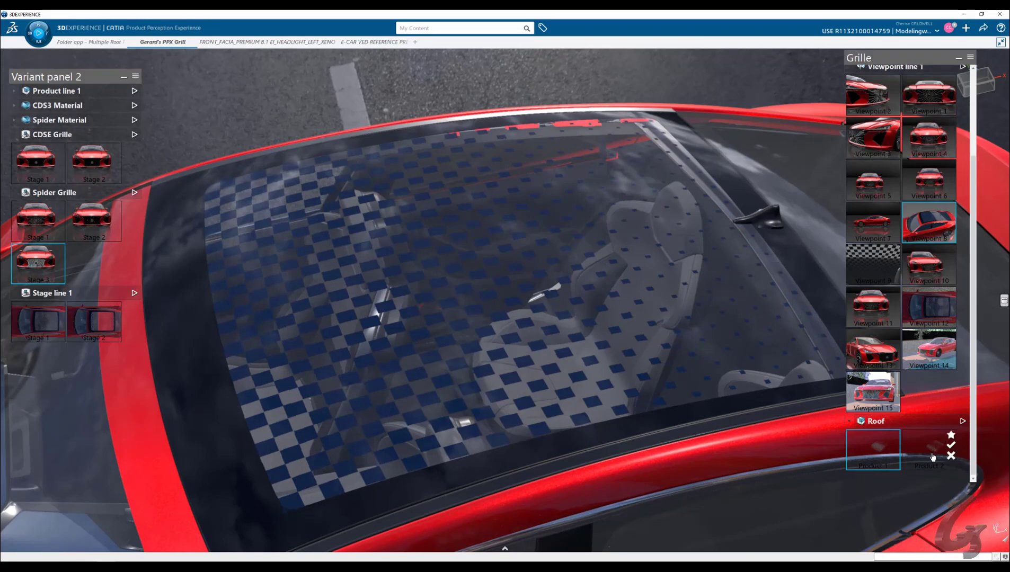
{"action": "left_click", "coordinate": [924, 454]}
{"action": "left_click", "coordinate": [894, 446]}
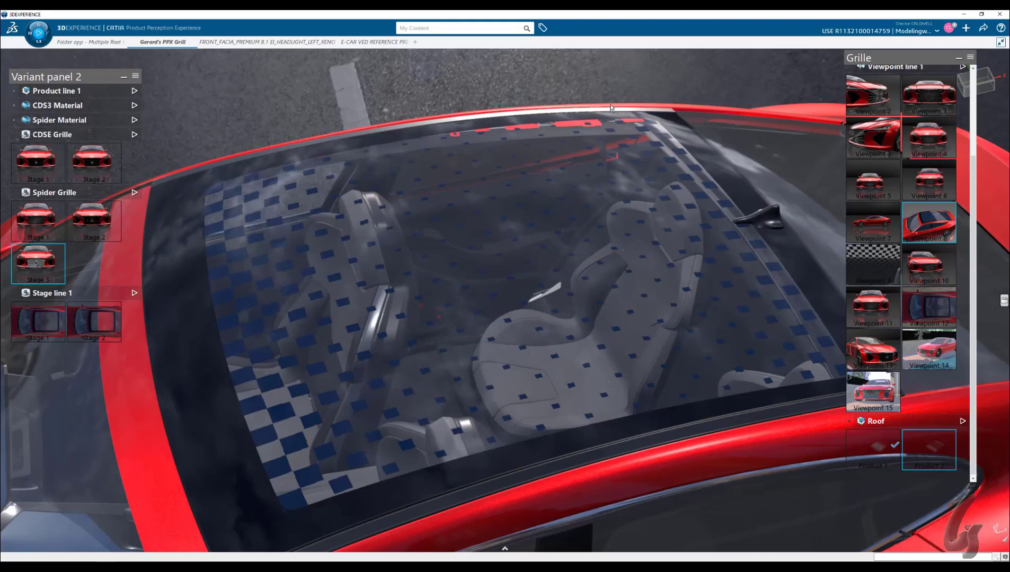
Set the scene ambience to Outdoor and apply Roof variant Product 1
{"action": "right_click", "coordinate": [621, 68]}
{"action": "mouse_move", "coordinate": [639, 80]}
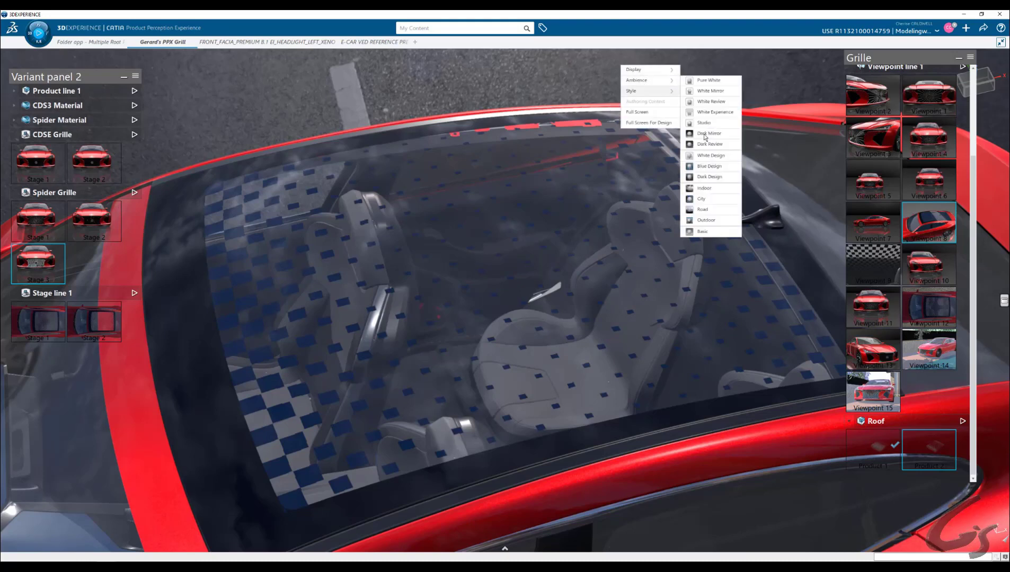
{"action": "left_click", "coordinate": [706, 220]}
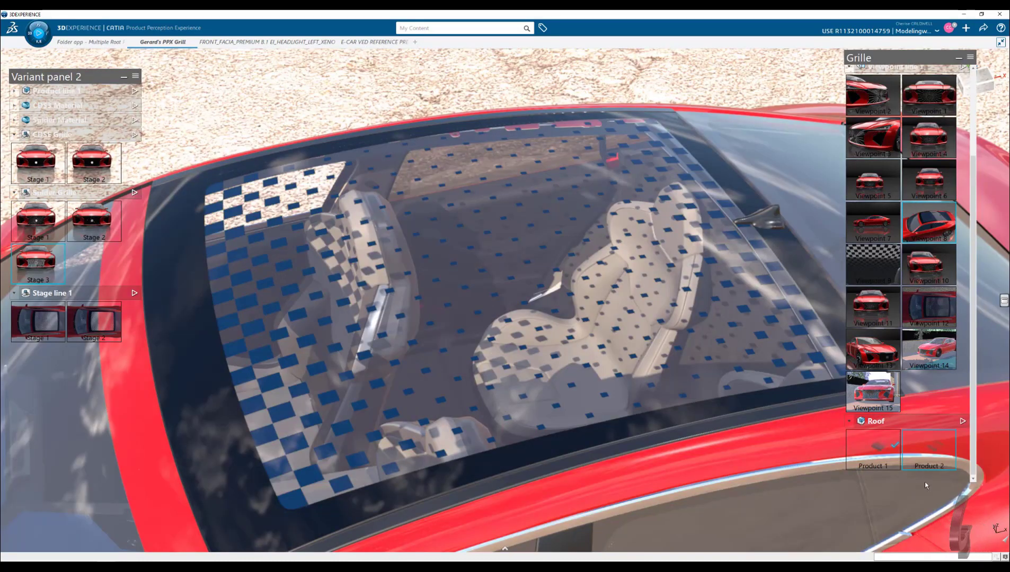
{"action": "left_click", "coordinate": [889, 458]}
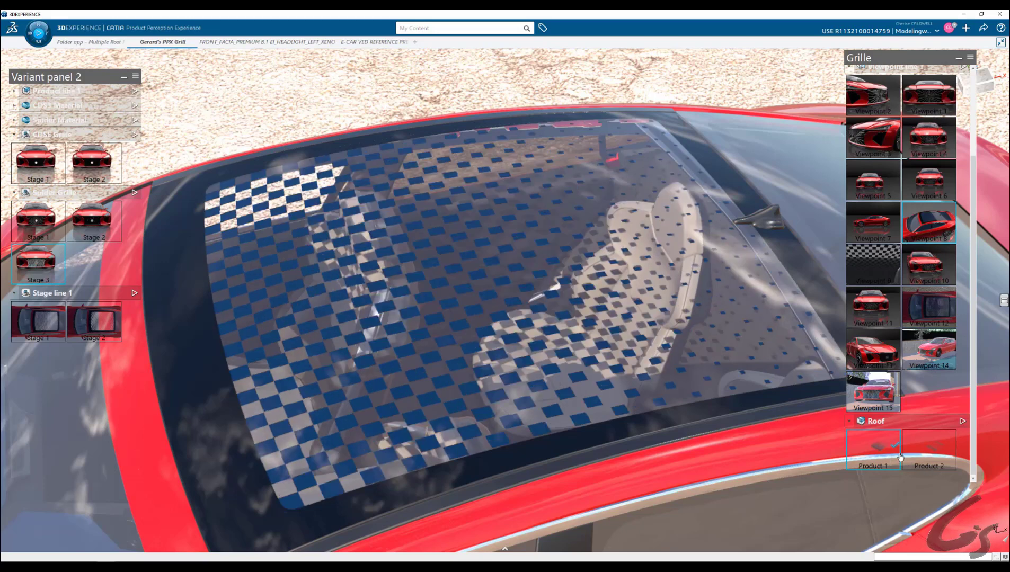
Apply Roof variant Product 2 to the glass roof and switch to the close-up viewpoint of the grille mesh
{"action": "left_click", "coordinate": [926, 463]}
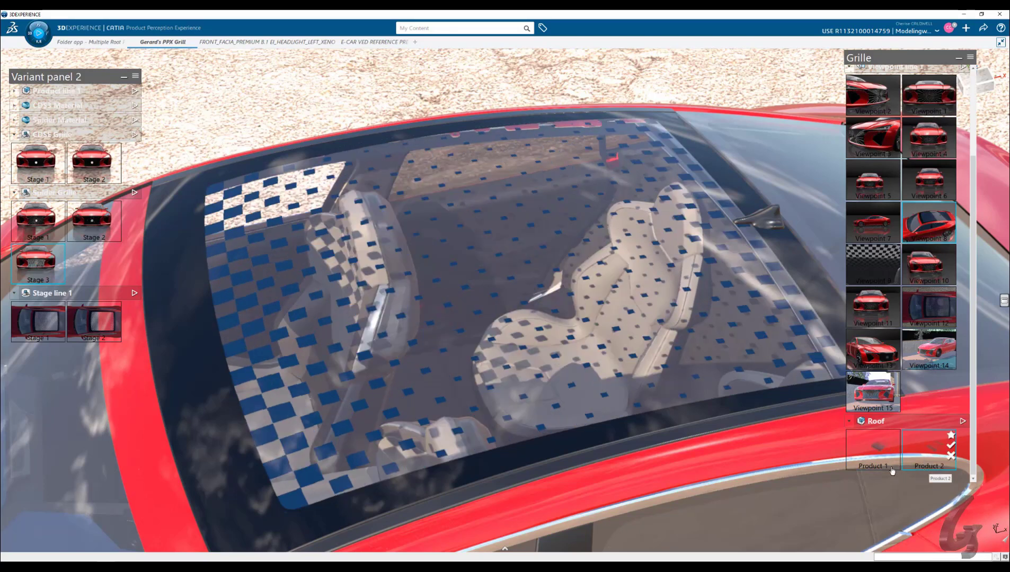
{"action": "left_click", "coordinate": [877, 258]}
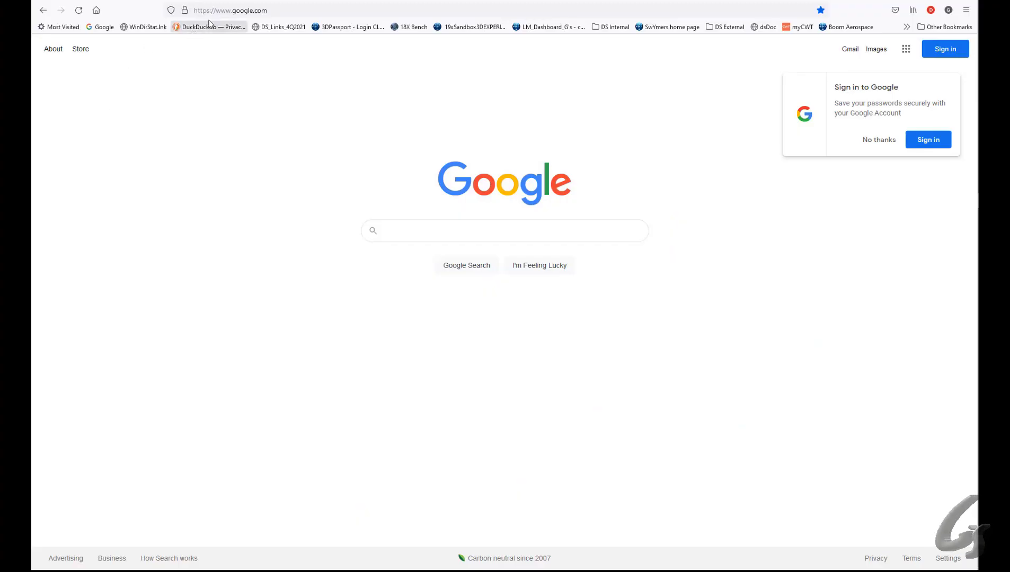
Switch to the Firefox web browser and go to the 3ds.com website
{"action": "left_click", "coordinate": [131, 21]}
{"action": "type", "text": "3ds"}
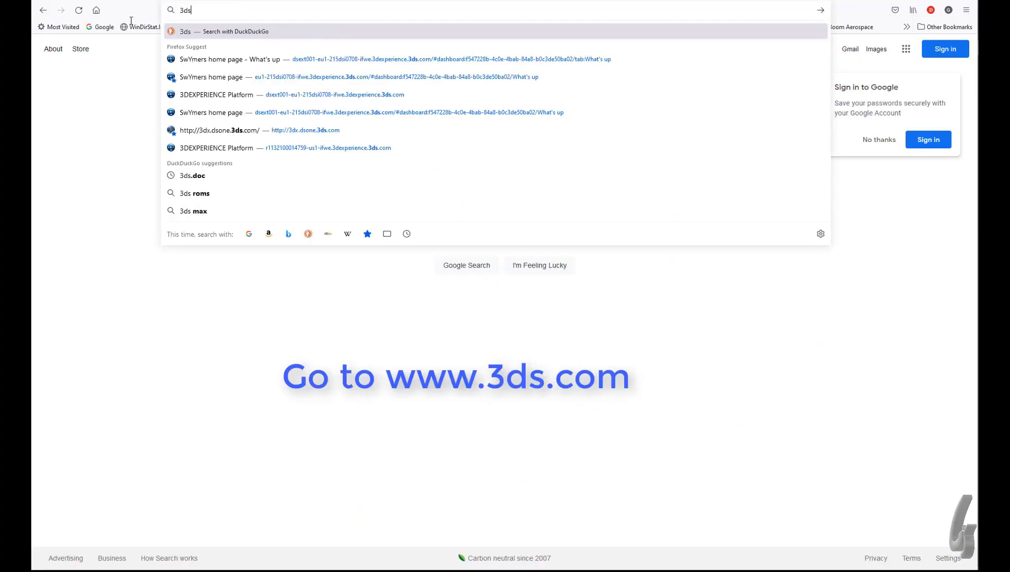
{"action": "type", "text": ".com"}
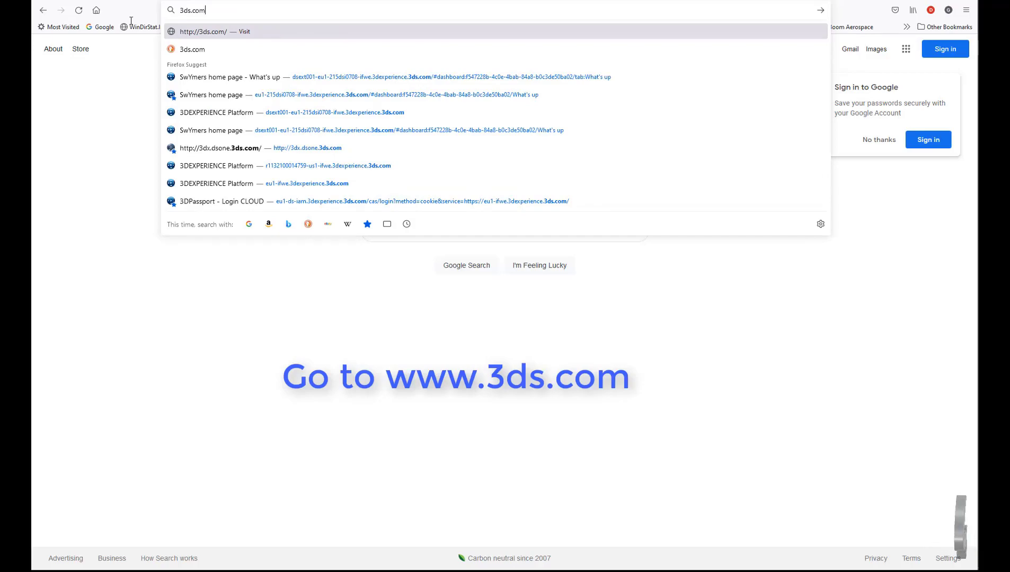
{"action": "key", "text": "Return"}
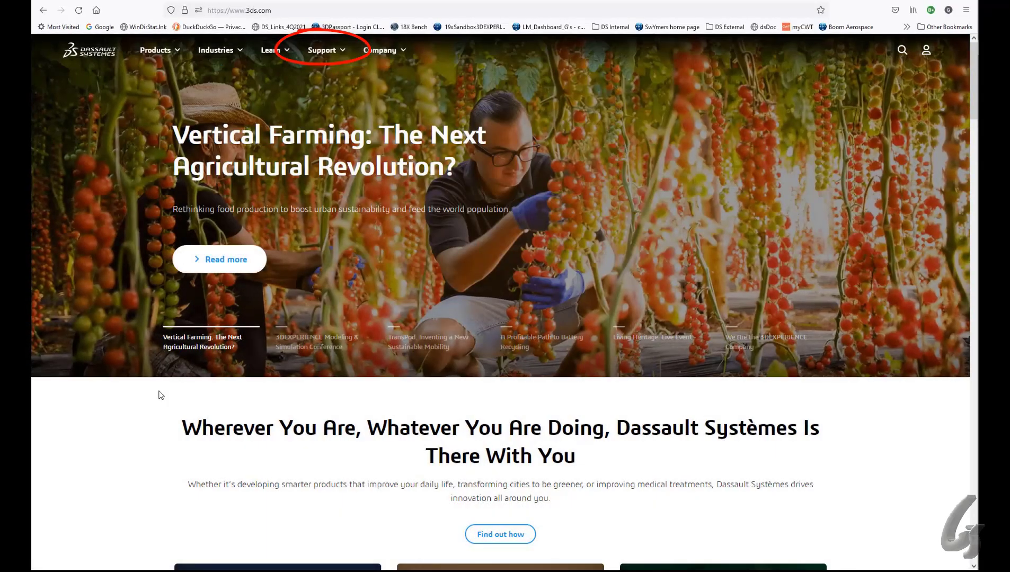
Go to the Ask Your Community support page and open the CATIA User Communities
{"action": "mouse_move", "coordinate": [322, 50]}
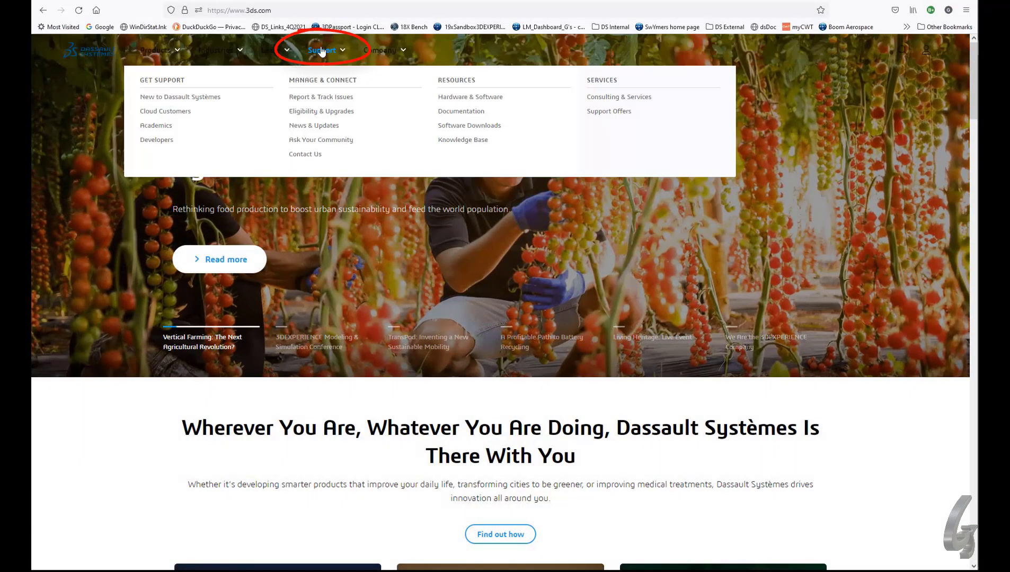
{"action": "left_click", "coordinate": [317, 140]}
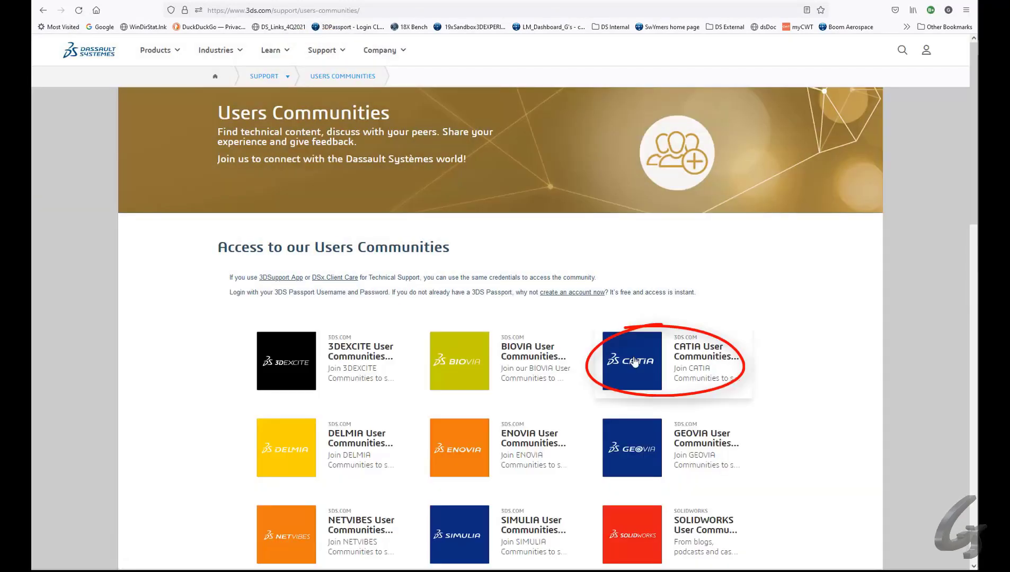
{"action": "left_click", "coordinate": [638, 357]}
{"action": "left_click", "coordinate": [638, 375]}
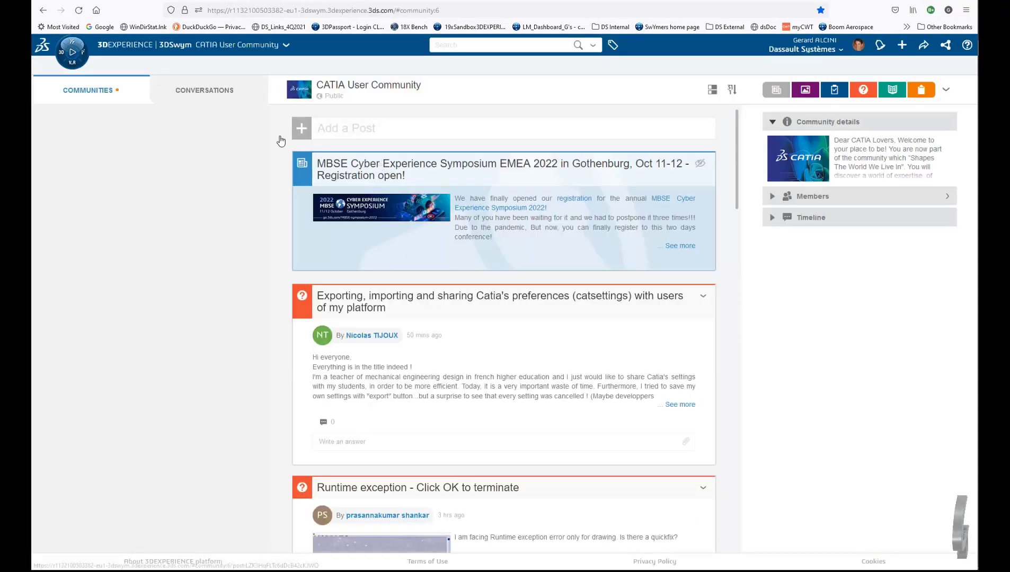
Search the communities for "CATIA xGene", open the CATIA xGenerative Design community and browse its posts
{"action": "left_click", "coordinate": [126, 121]}
{"action": "type", "text": "CATIA xGene"}
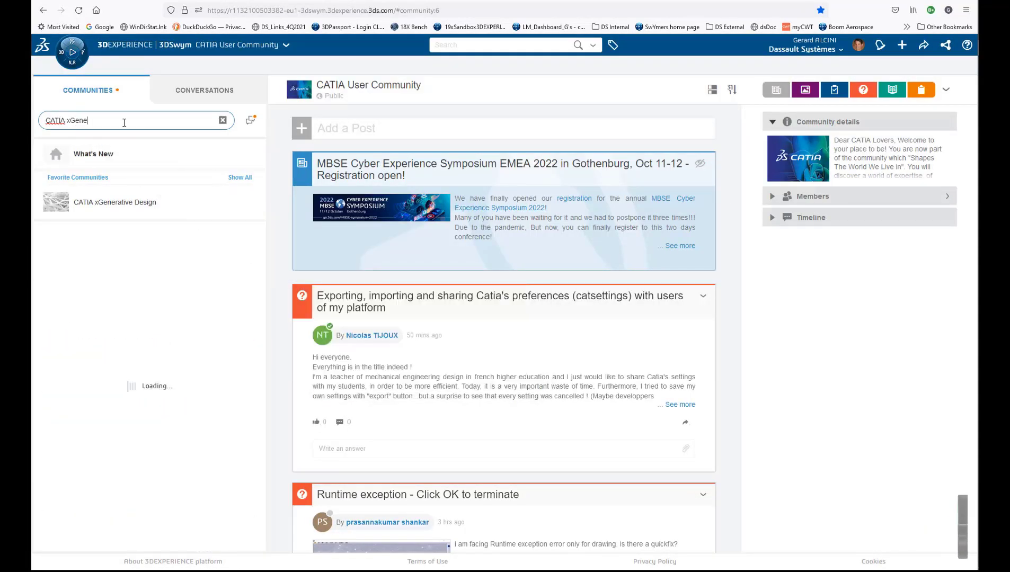
{"action": "left_click", "coordinate": [121, 208]}
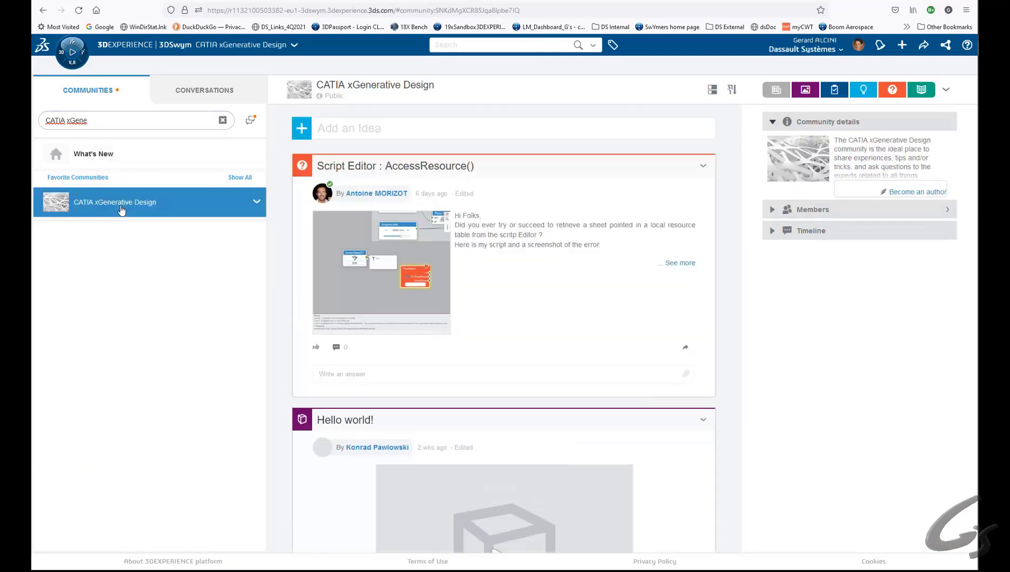
{"action": "left_click_drag", "start_coordinate": [741, 166], "coordinate": [738, 260]}
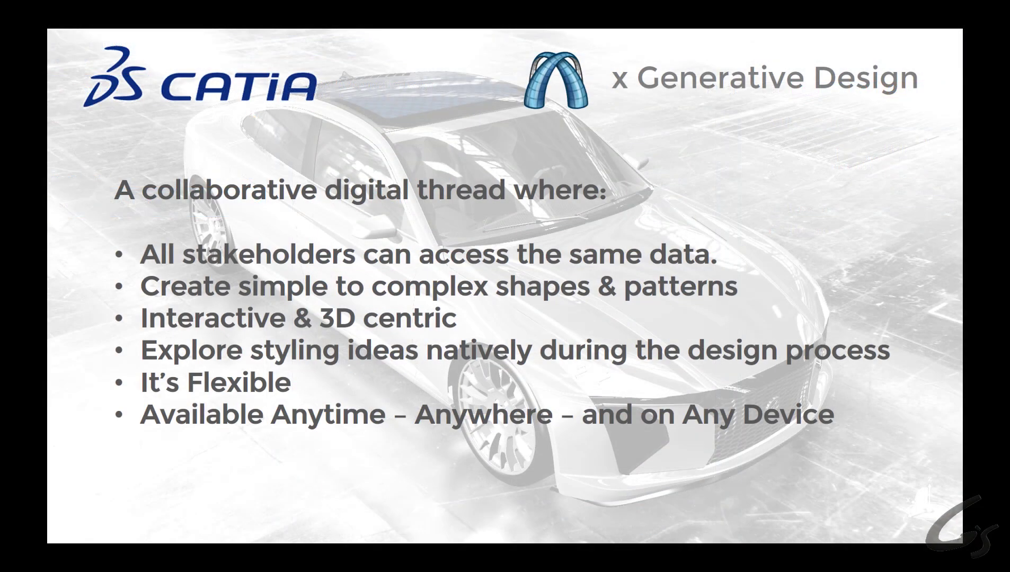